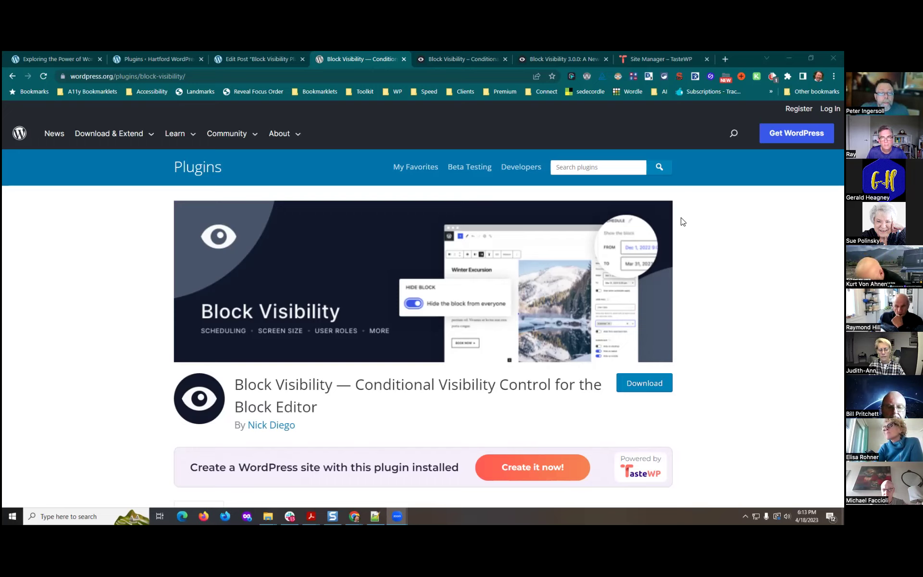
Open the Block Visibility website and look over its blog post announcing version 3.0.0
left_click(482, 68)
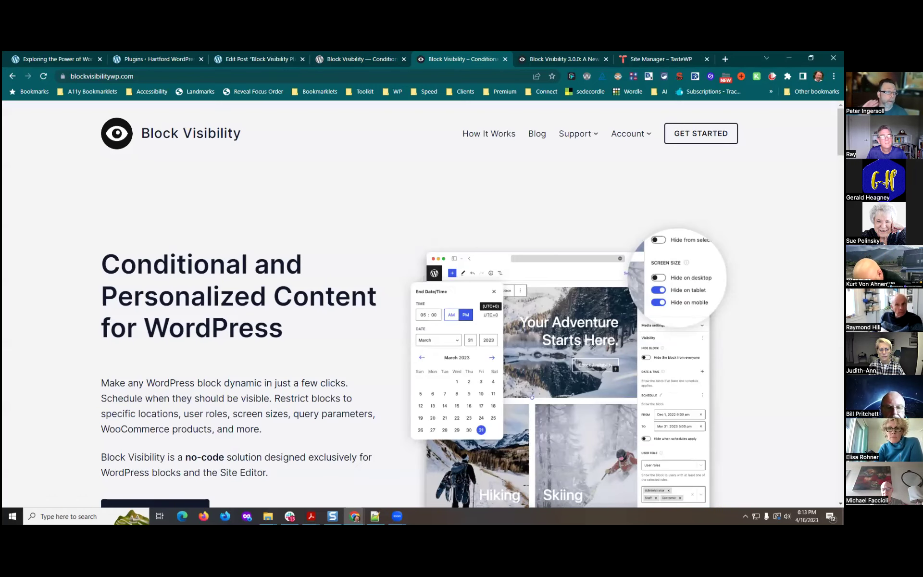
left_click(553, 58)
scroll(727, 260, "down", 3)
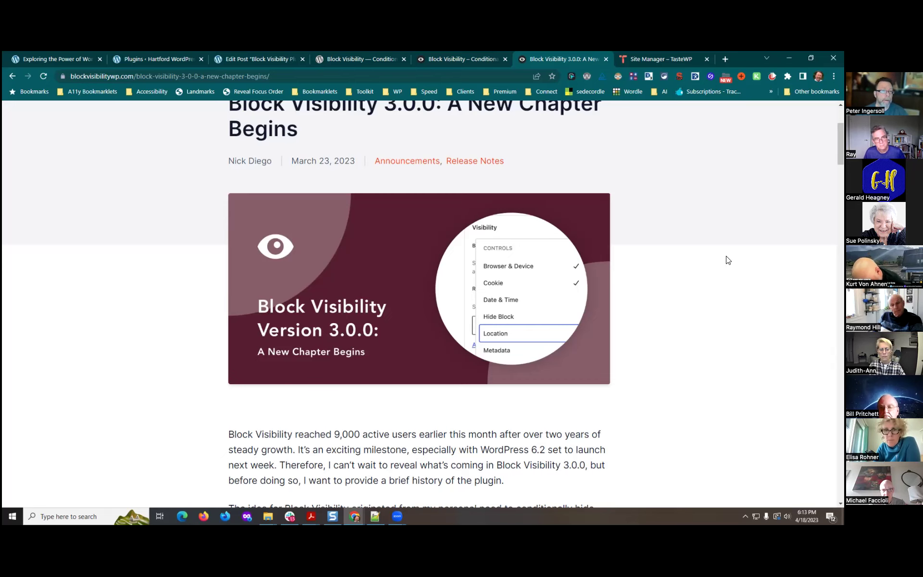
scroll(721, 289, "up", 2)
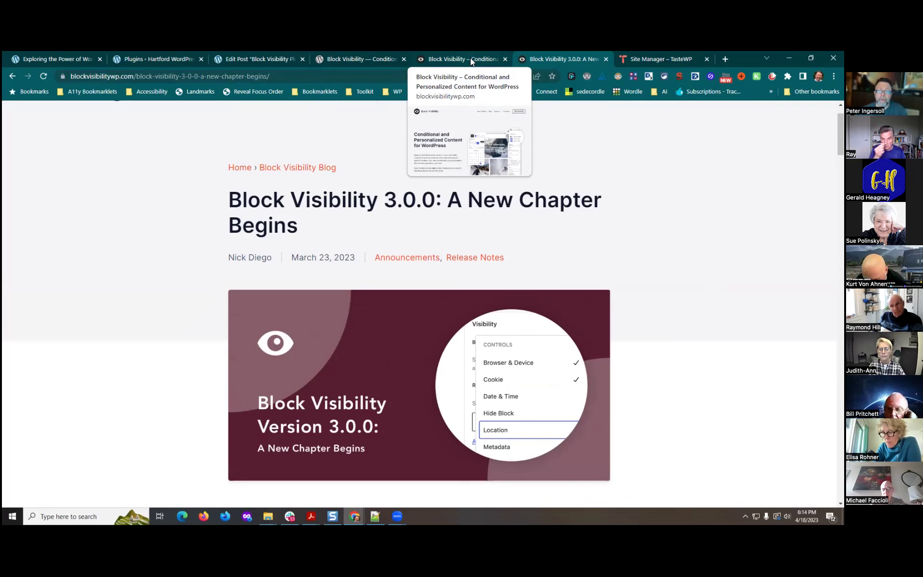
scroll(577, 270, "down", 3)
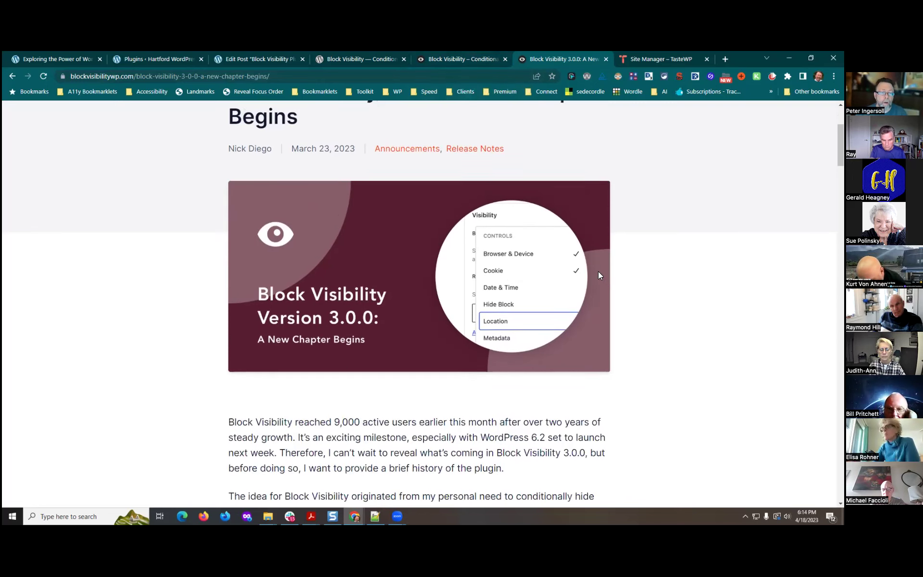
Examine the visibility control features described on the Block Visibility home page, from Hide Block through Cookie
key("ctrl+shift+Tab")
scroll(720, 302, "down", 9)
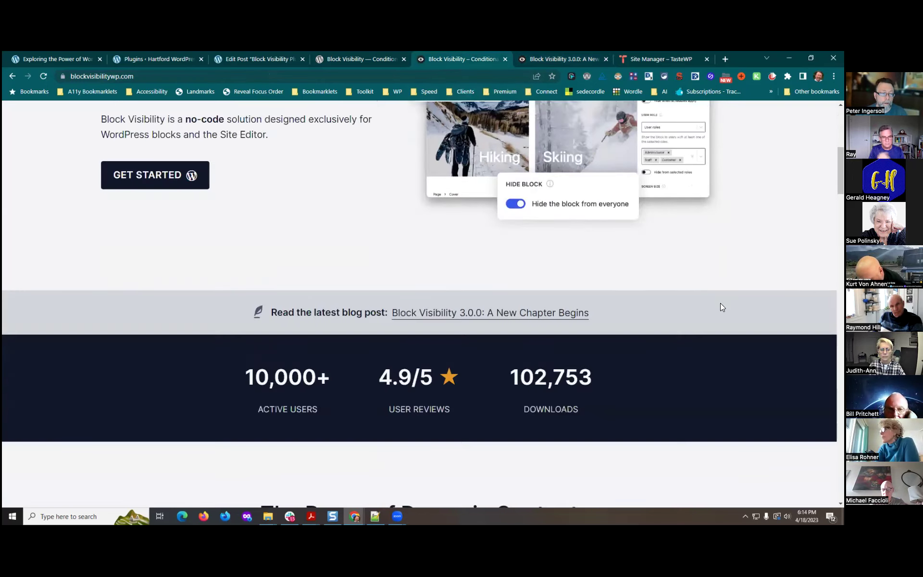
scroll(721, 303, "down", 5)
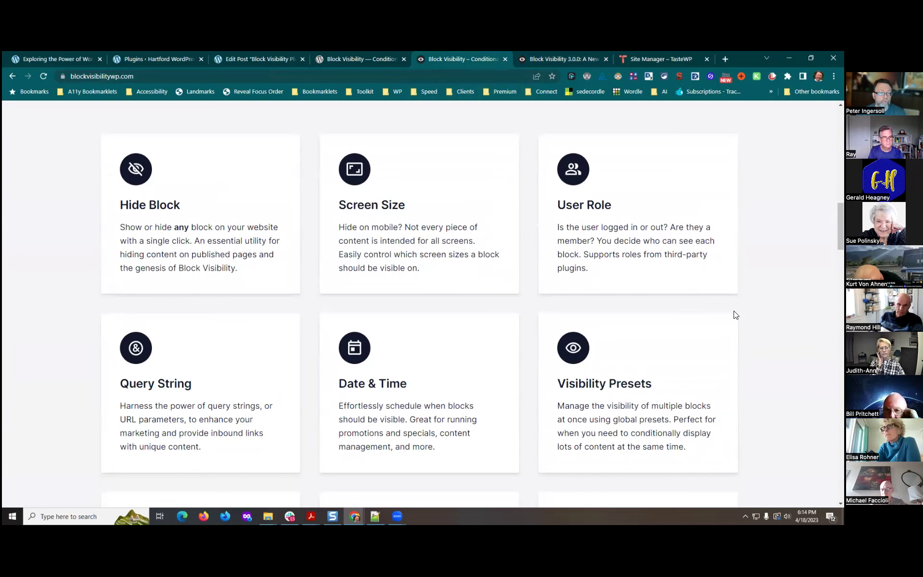
scroll(726, 307, "down", 3)
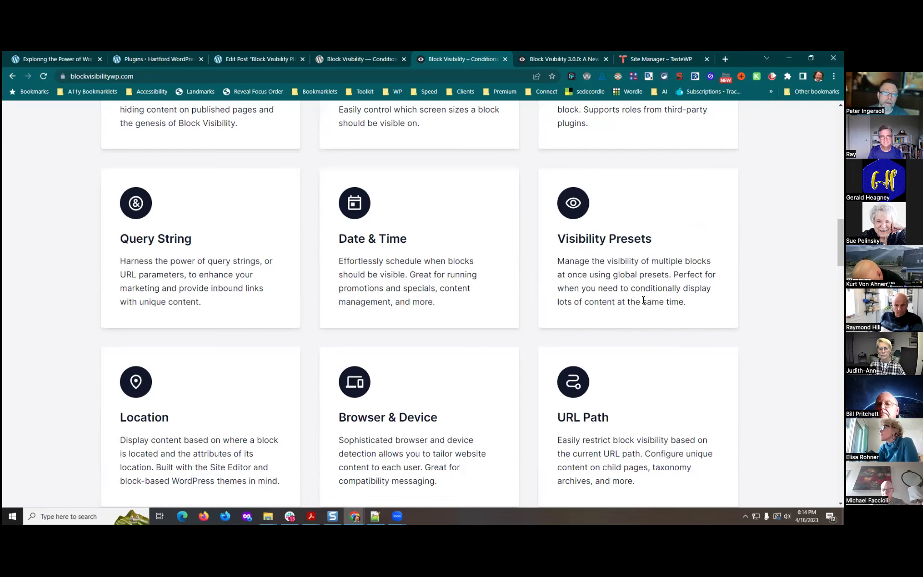
scroll(643, 301, "down", 5)
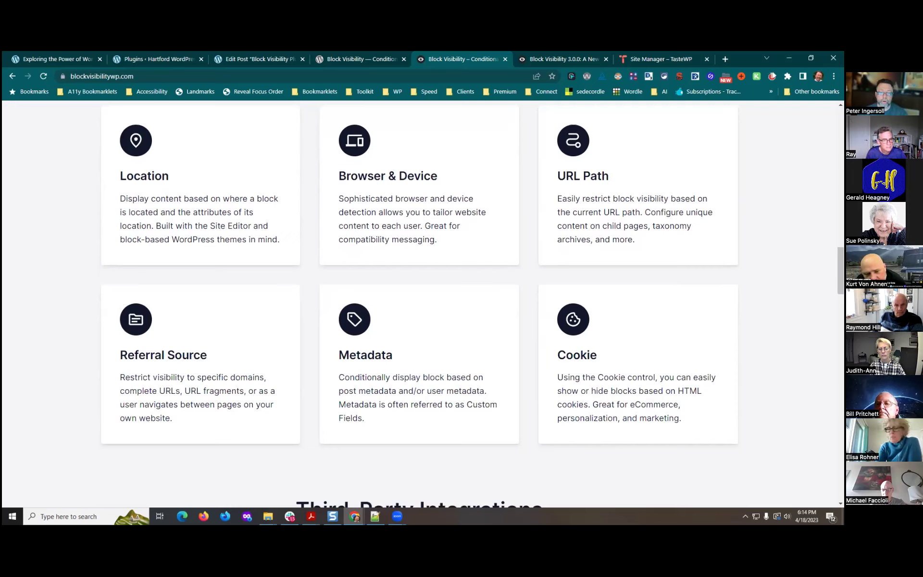
Inspect the screen size visibility settings of the desktop, tablet and mobile paragraphs in the Block Visibility Plugin post
left_click(269, 60)
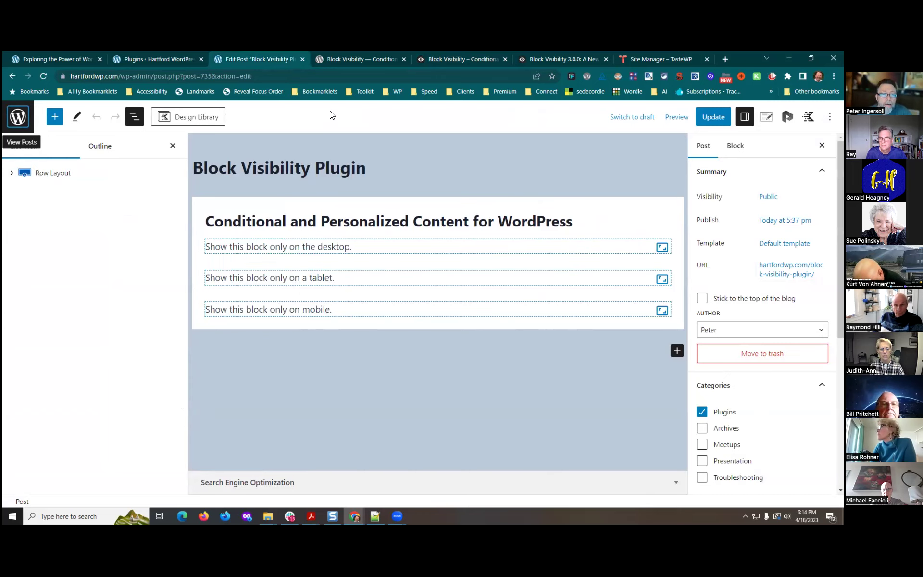
left_click(500, 247)
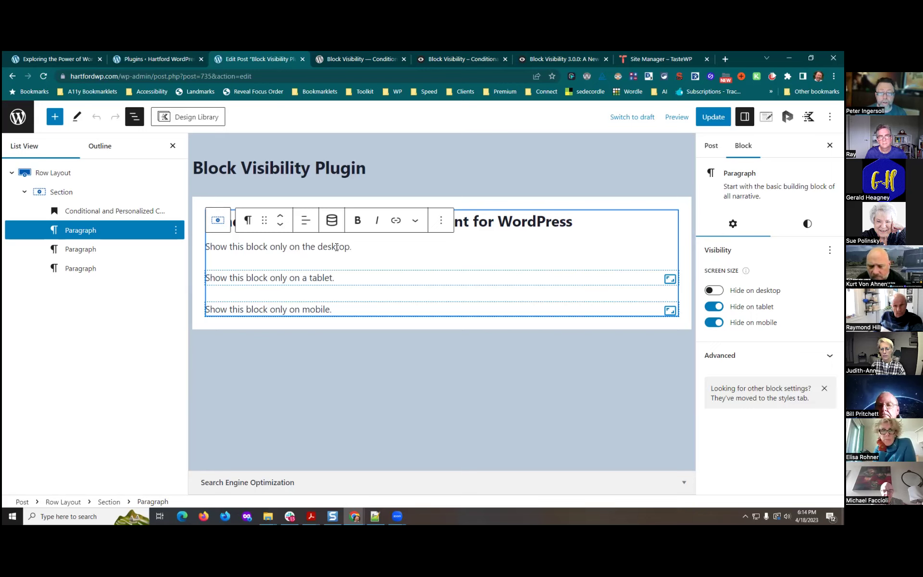
left_click(330, 278)
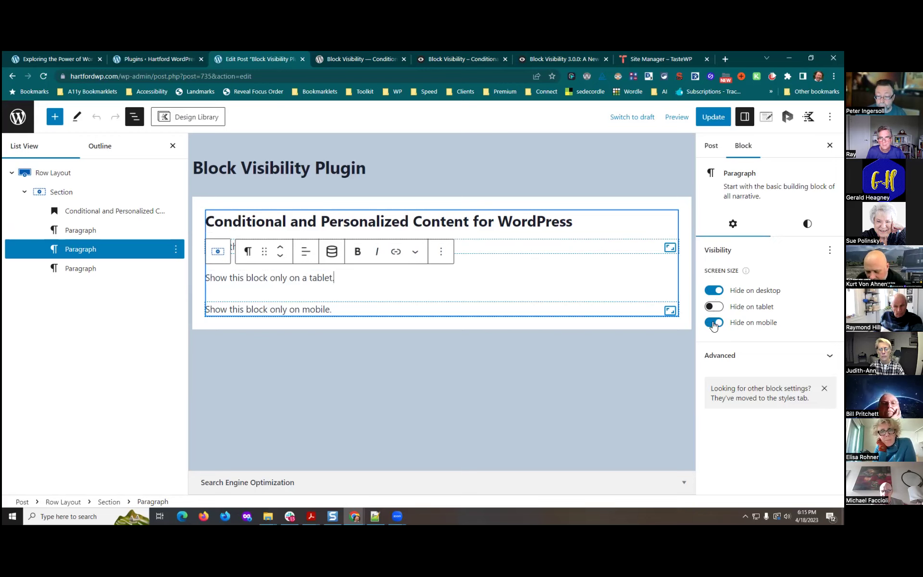
left_click(335, 307)
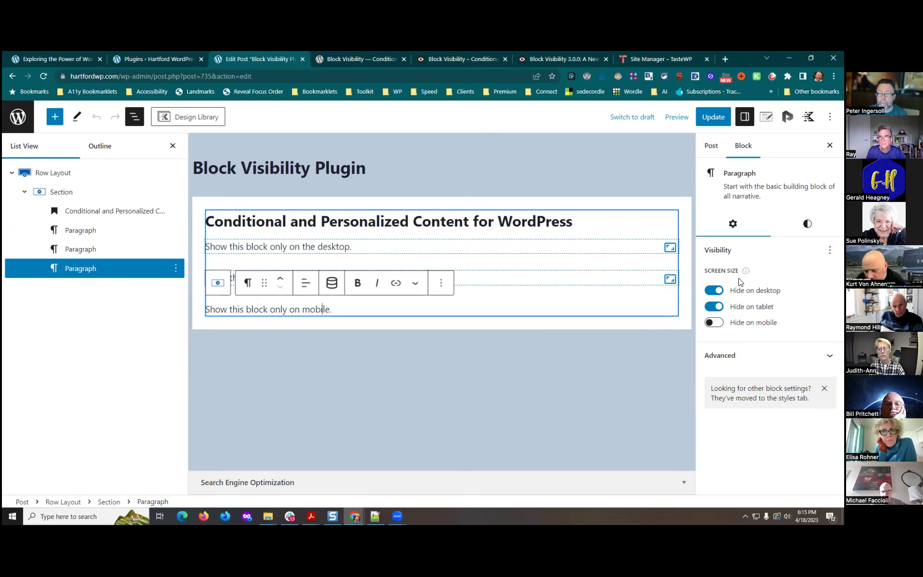
Enable the Date & Time visibility control for the "Show this block only on mobile." paragraph and view its schedule options
left_click(830, 250)
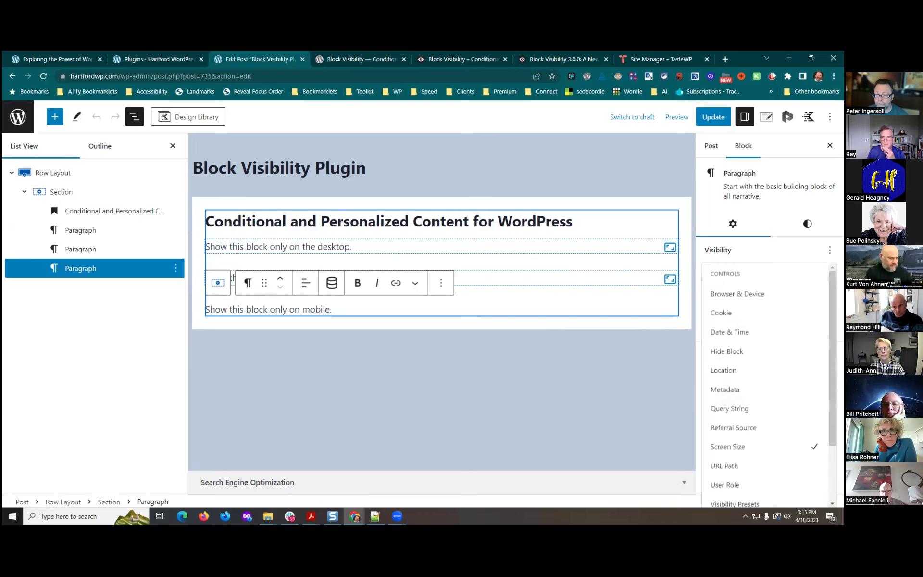
scroll(767, 384, "down", 2)
scroll(767, 385, "down", 1)
scroll(767, 385, "up", 2)
scroll(767, 384, "up", 1)
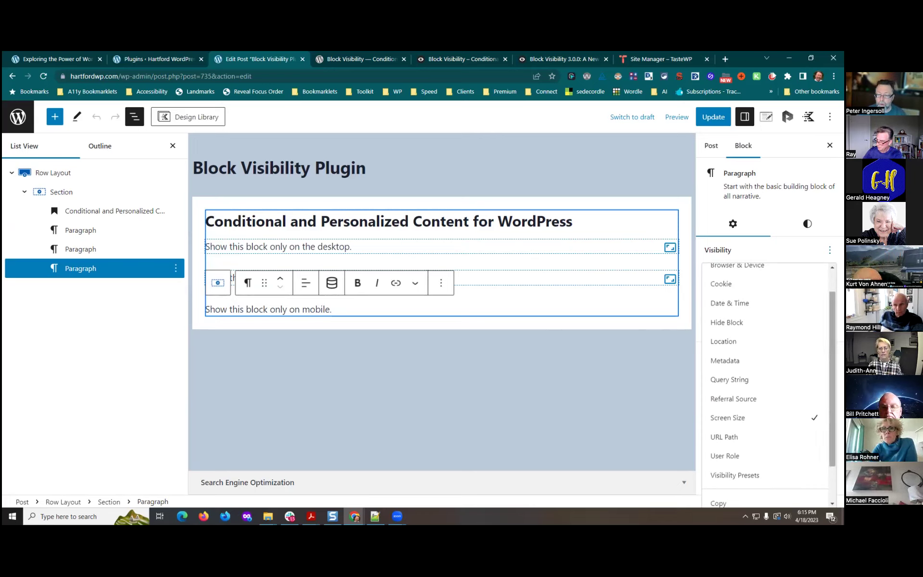
scroll(767, 385, "up", 1)
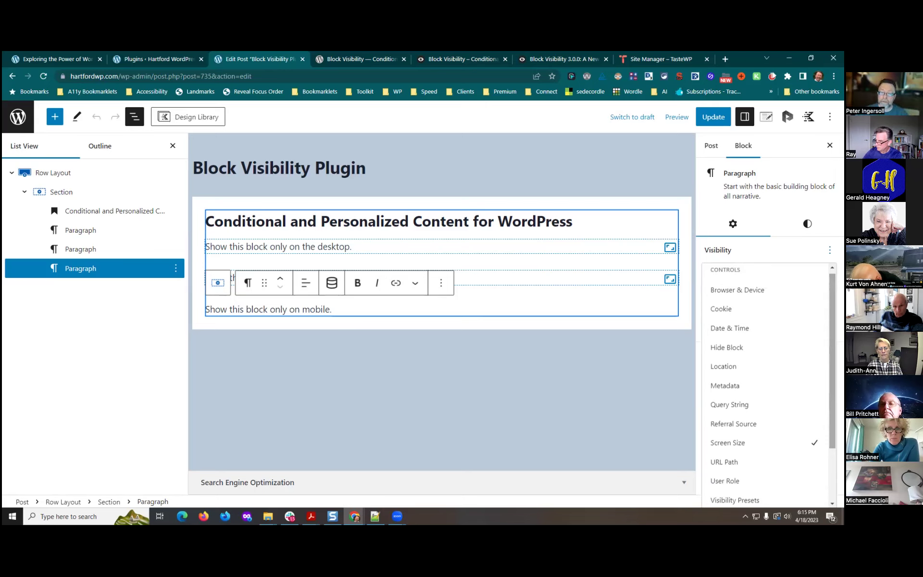
left_click(756, 327)
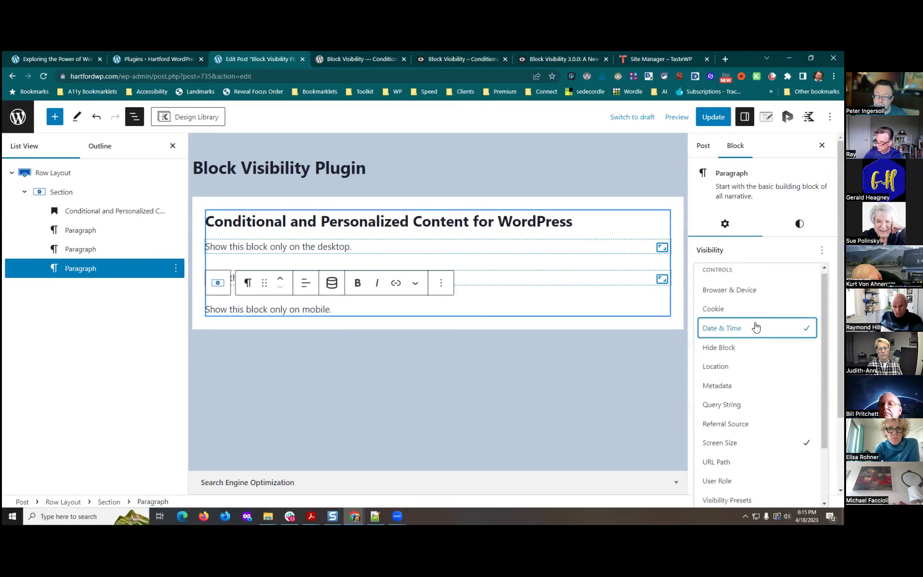
key("Escape")
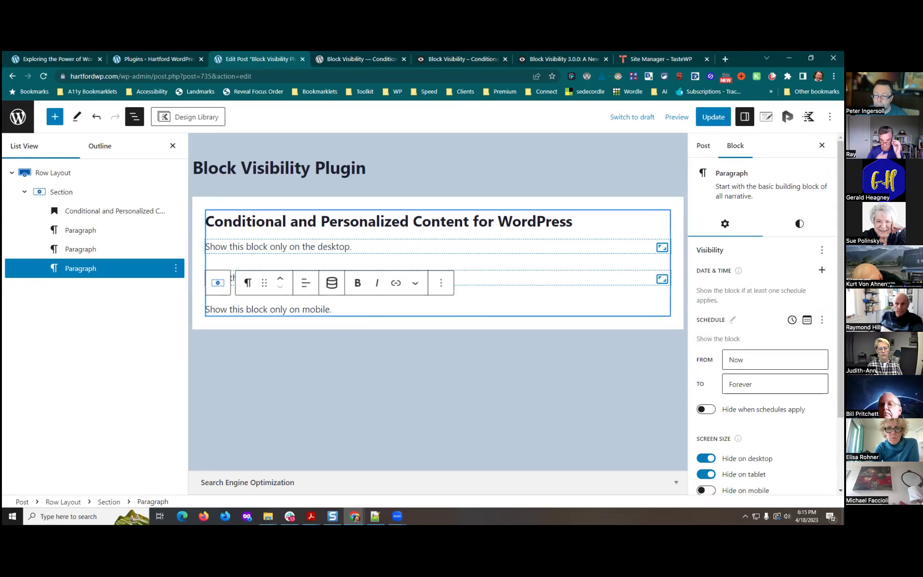
scroll(762, 317, "down", 1)
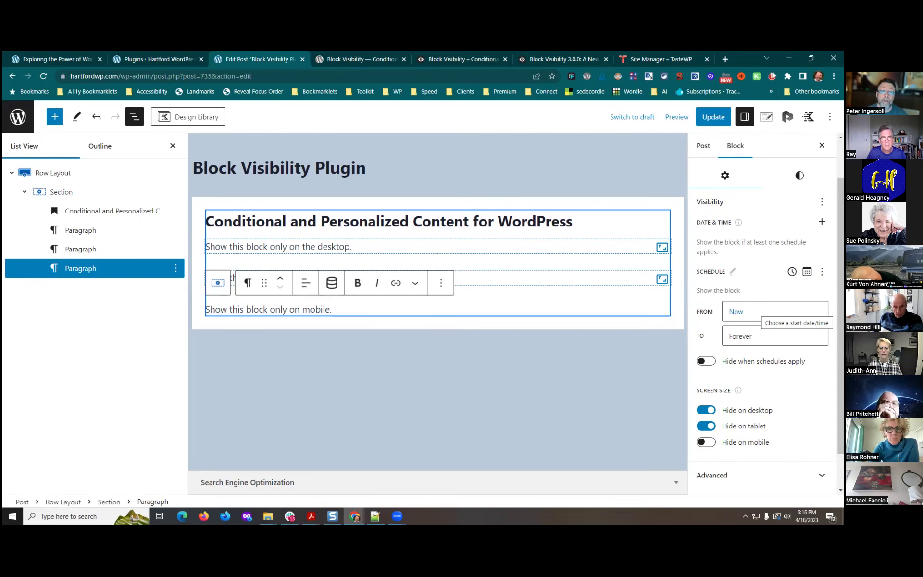
Examine the description, feature list and settings of the Block Visibility plugin on its WordPress.org plugin page
left_click(449, 54)
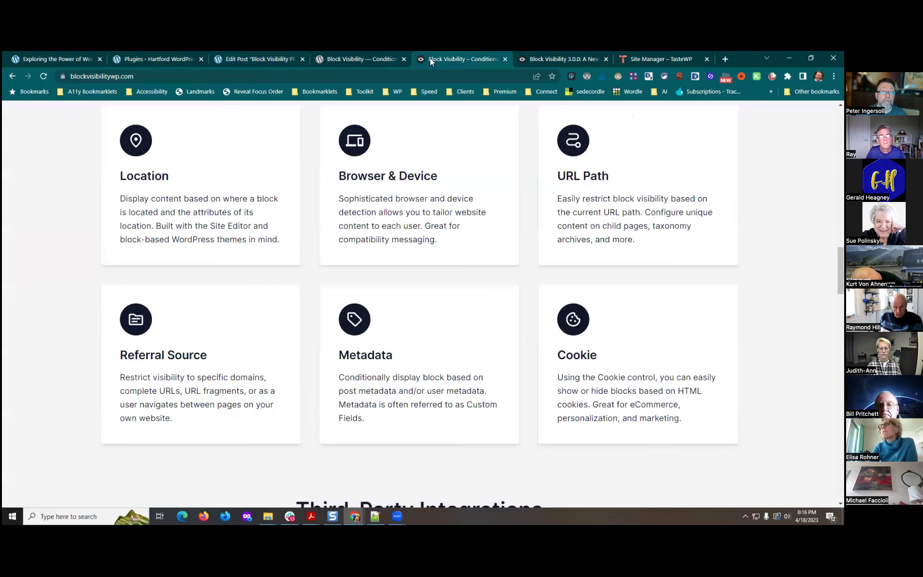
scroll(481, 198, "up", 6)
left_click(356, 64)
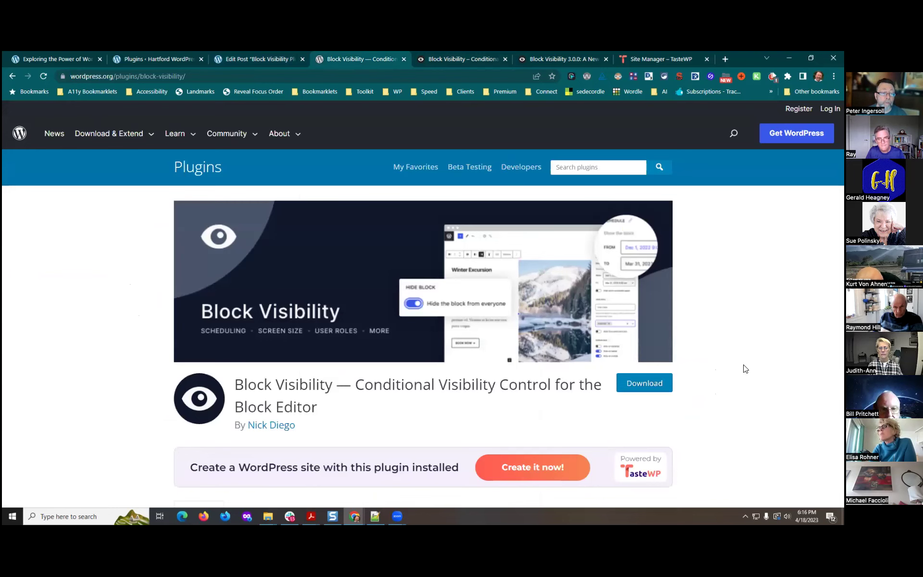
scroll(423, 327, "down", 1)
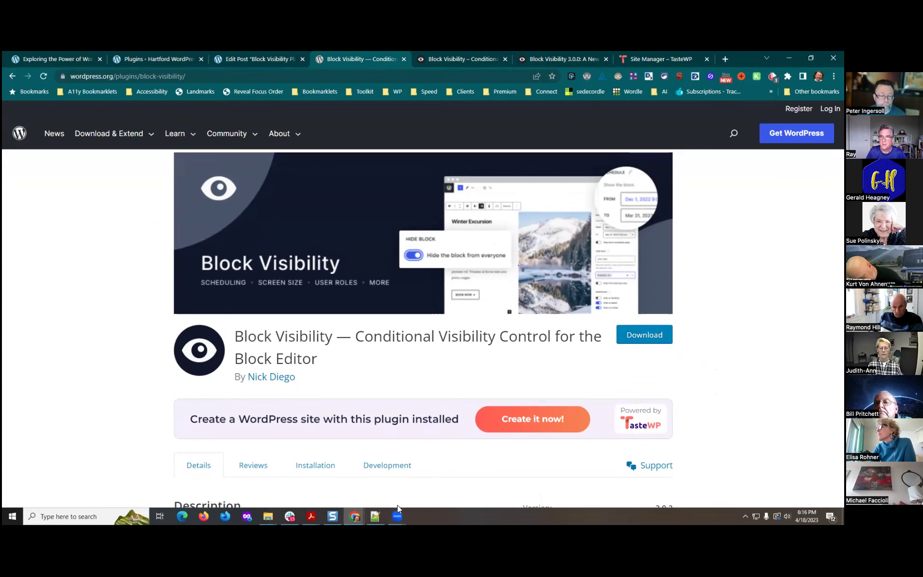
scroll(700, 427, "down", 10)
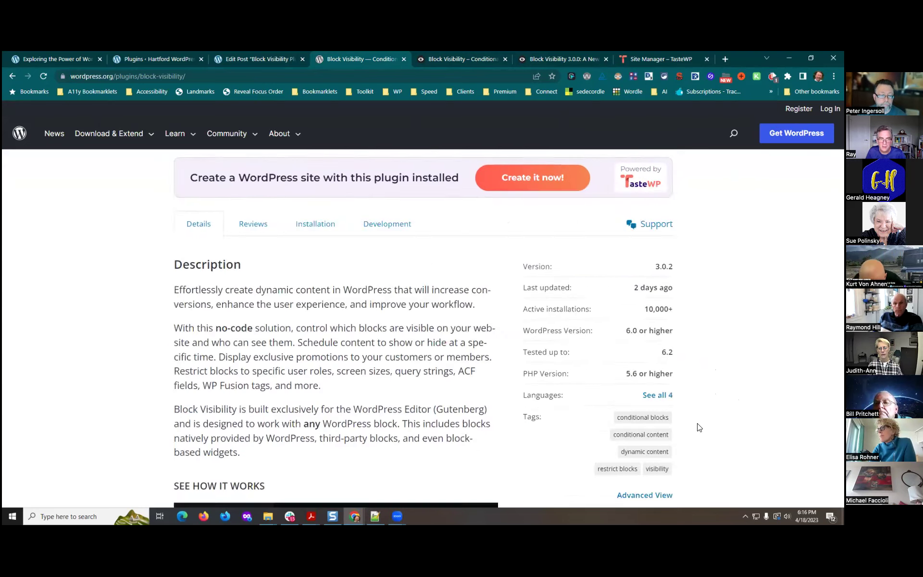
scroll(700, 428, "down", 8)
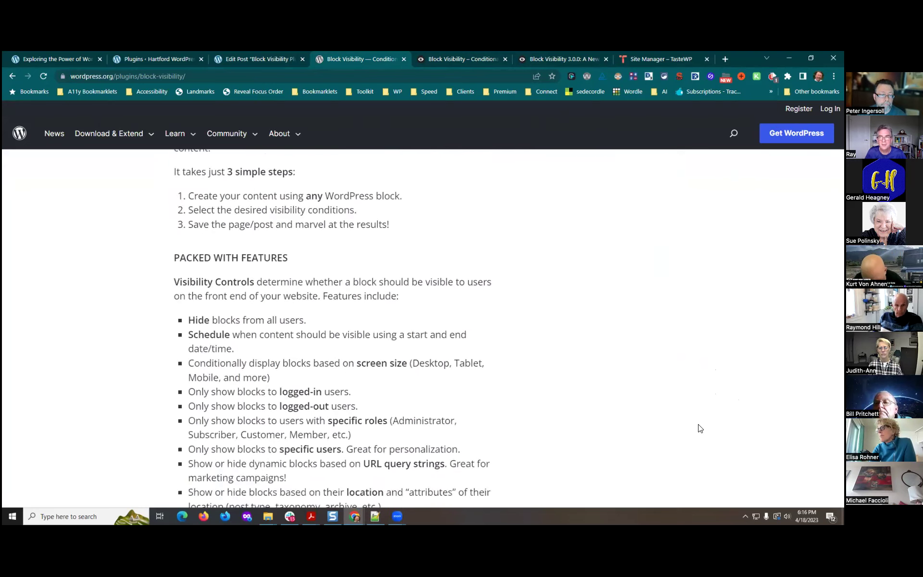
scroll(700, 427, "down", 1)
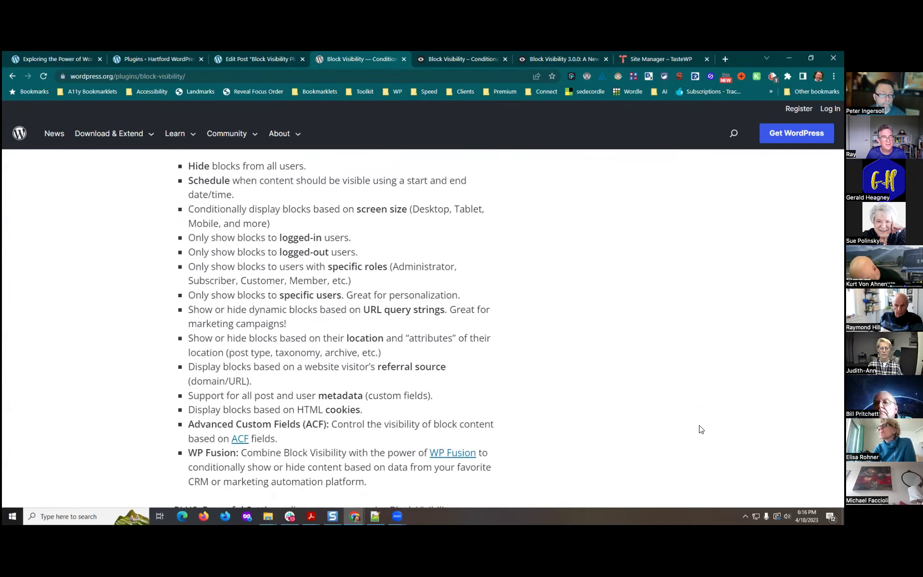
scroll(700, 428, "down", 2)
scroll(672, 437, "down", 3)
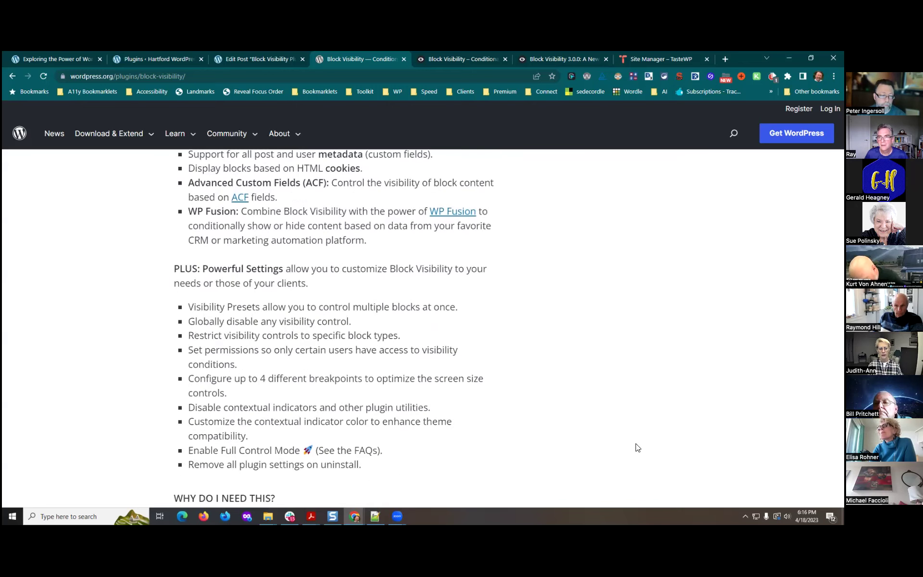
mouse_move(393, 517)
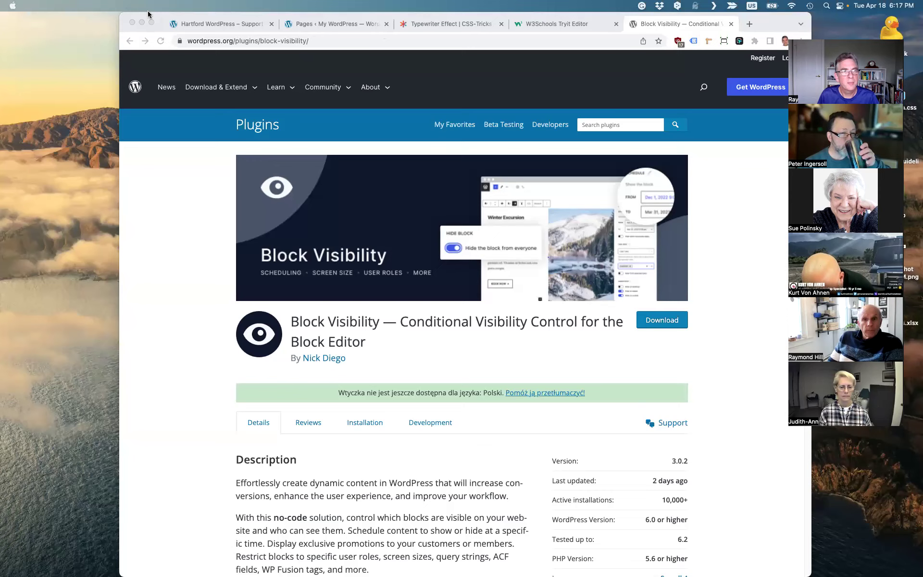
Open the "Exploring the Power of WordPress Text Blocks – Part 1" presentation from the Hartford WordPress site
left_click(220, 25)
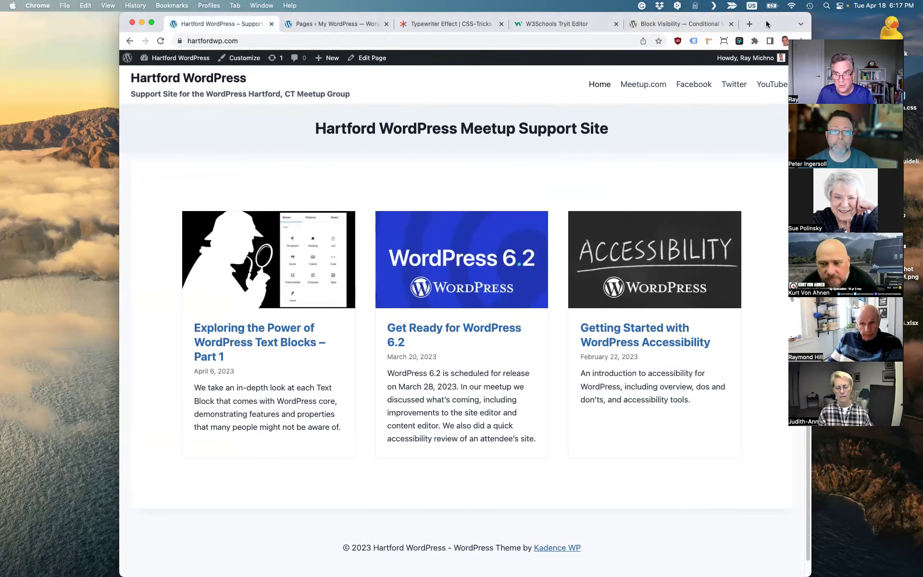
left_click_drag(767, 24, 721, 29)
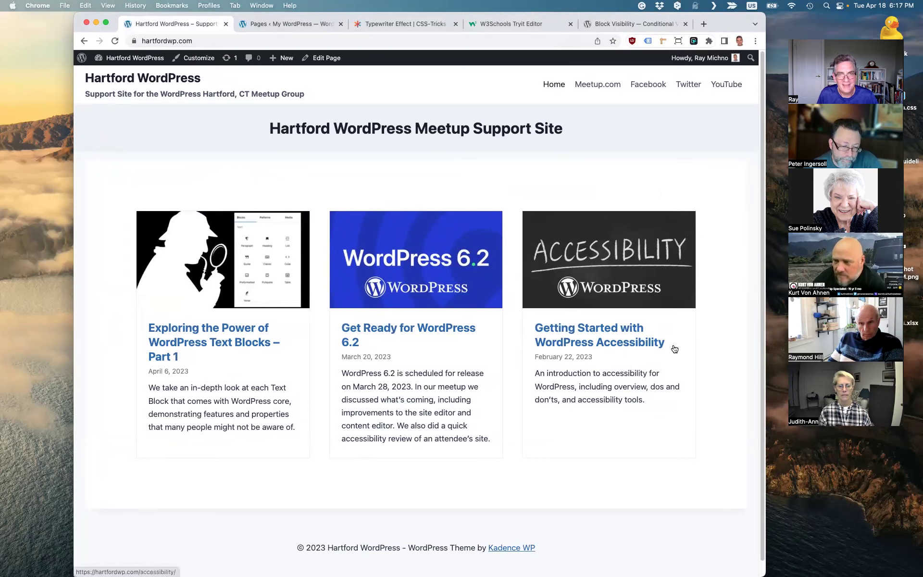
left_click(238, 341)
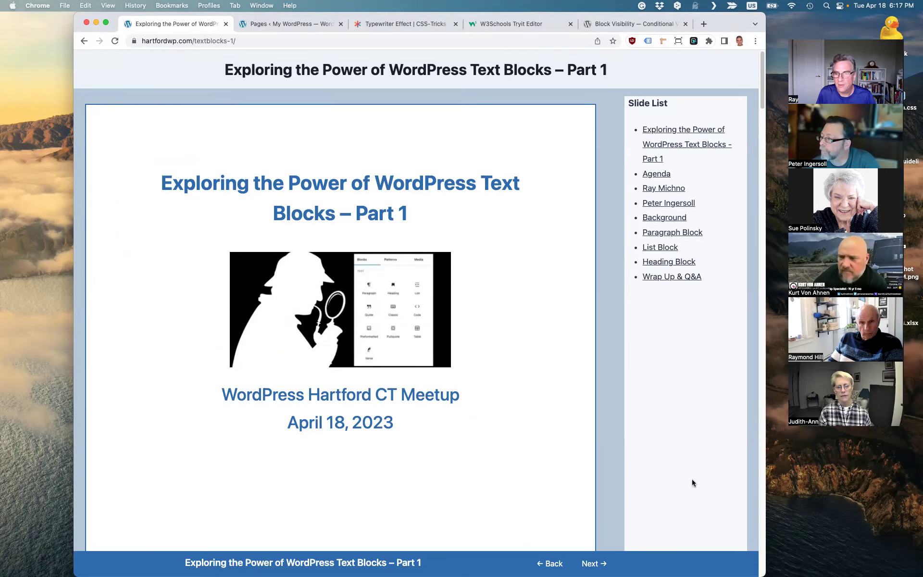
Reposition and widen the browser window, and bring the presentation's Agenda slide into view
left_click_drag(734, 24, 687, 24)
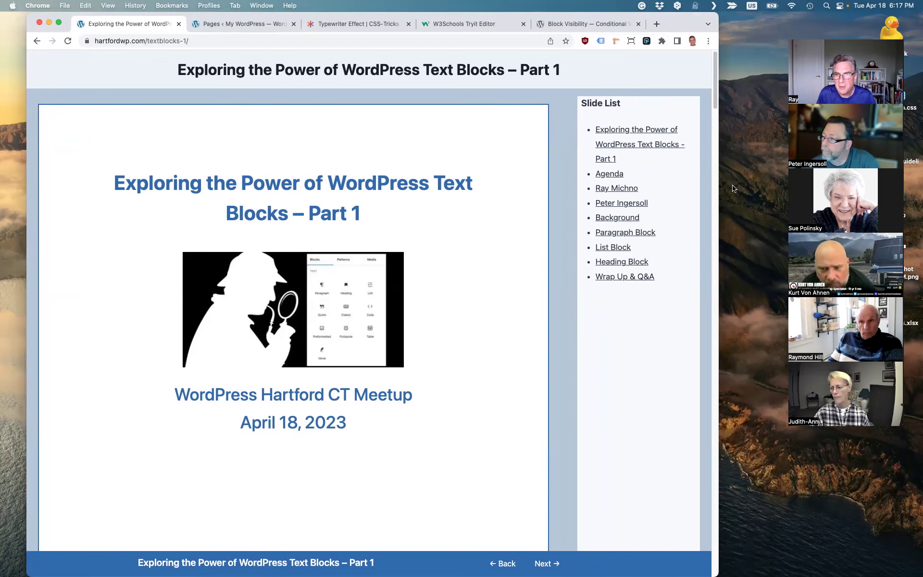
left_click_drag(717, 180, 798, 181)
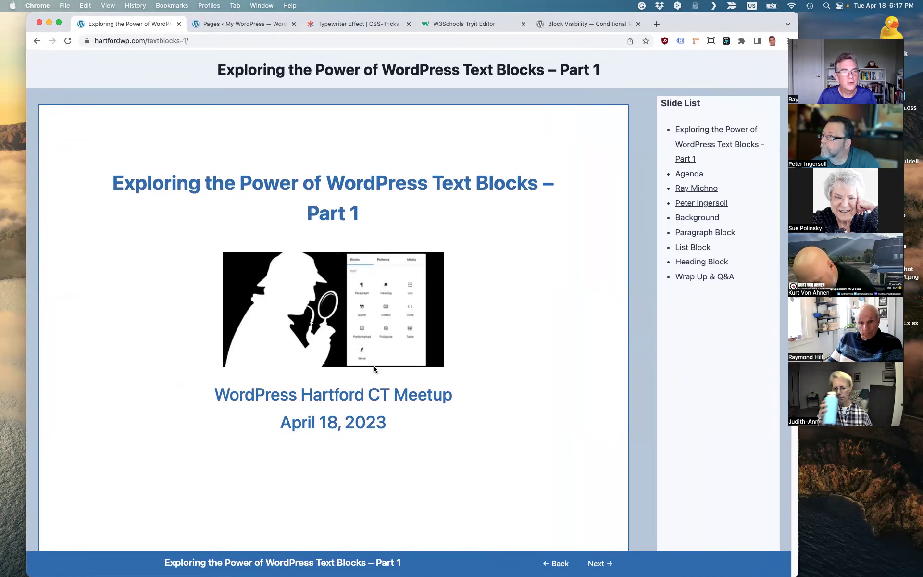
scroll(374, 369, "down", 10)
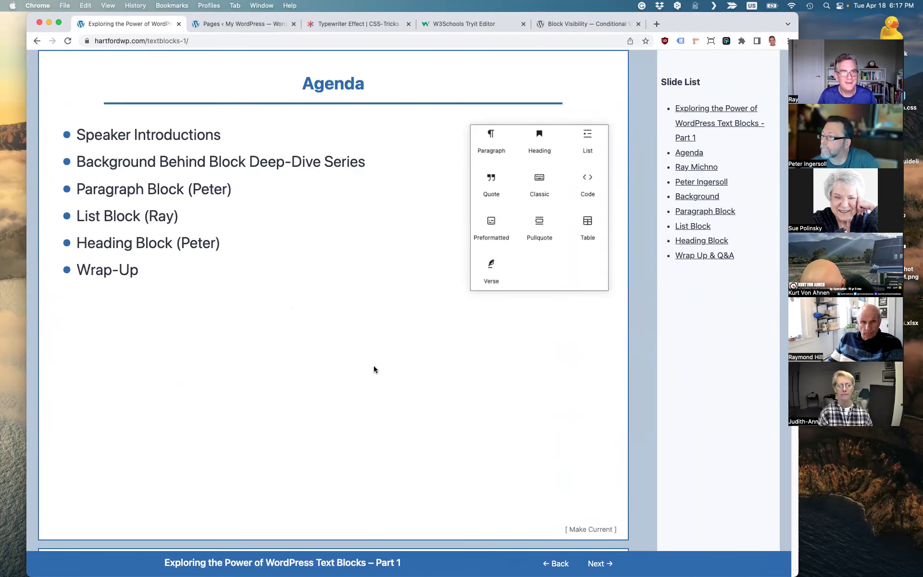
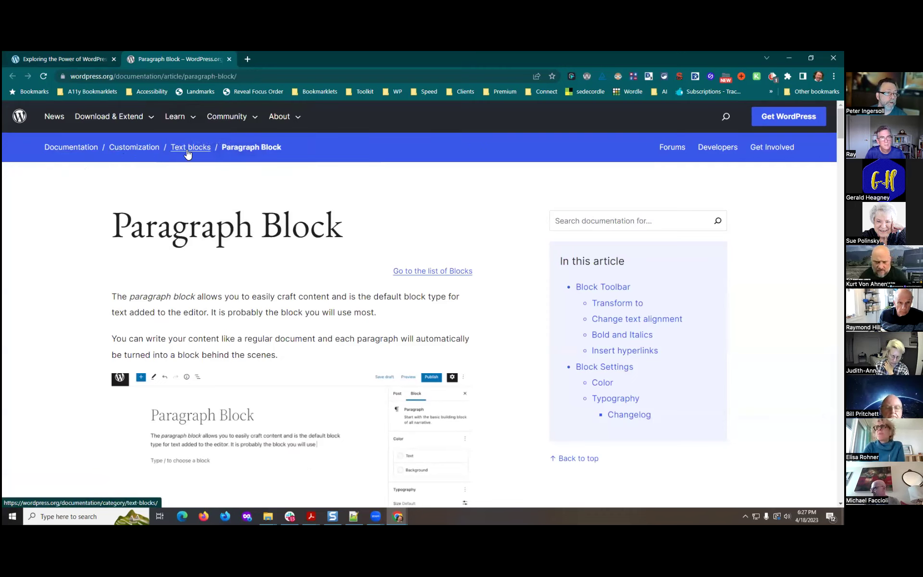
Read through the WordPress.org Paragraph Block article, from its introduction and toolbar sections down to the Changelog
scroll(432, 231, "down", 7)
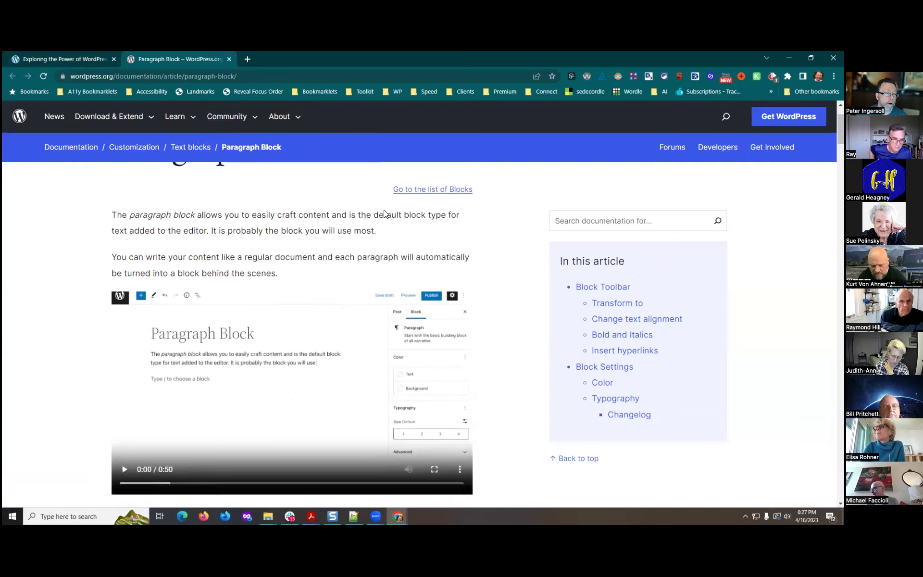
scroll(517, 273, "down", 12)
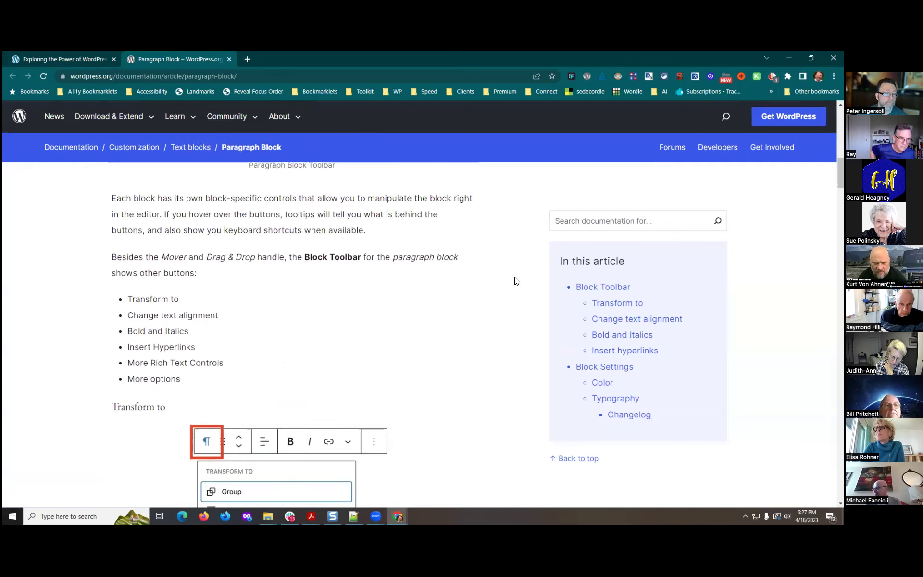
scroll(518, 296, "up", 2)
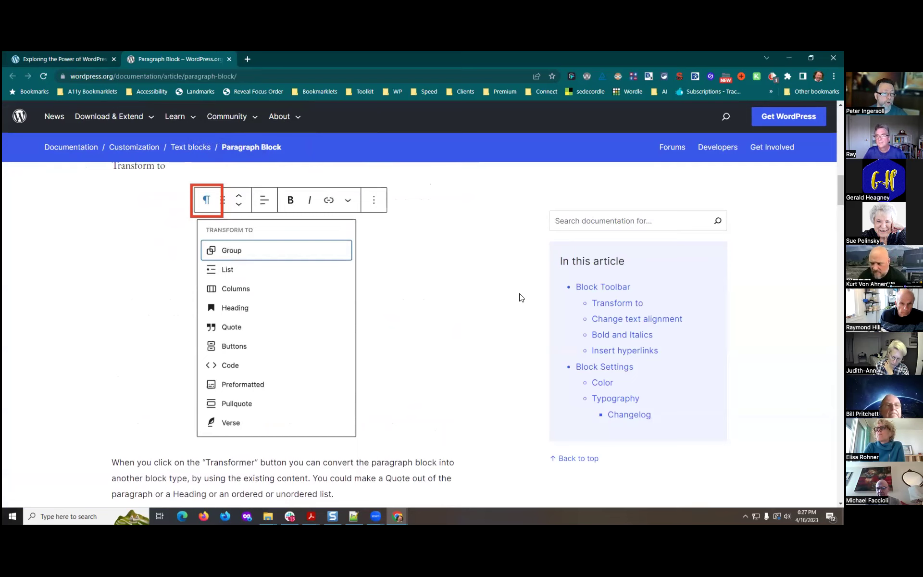
scroll(518, 297, "down", 2)
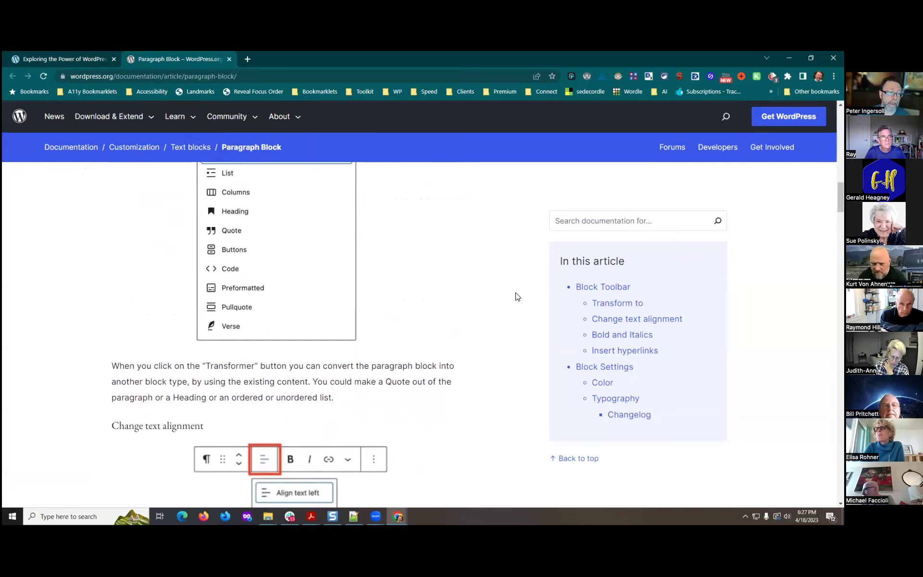
scroll(514, 298, "down", 8)
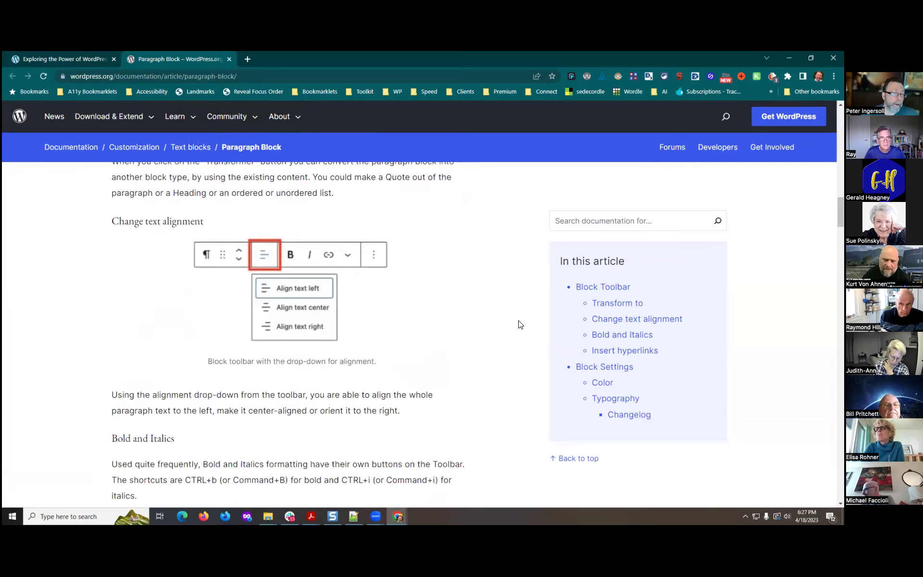
scroll(519, 325, "down", 1)
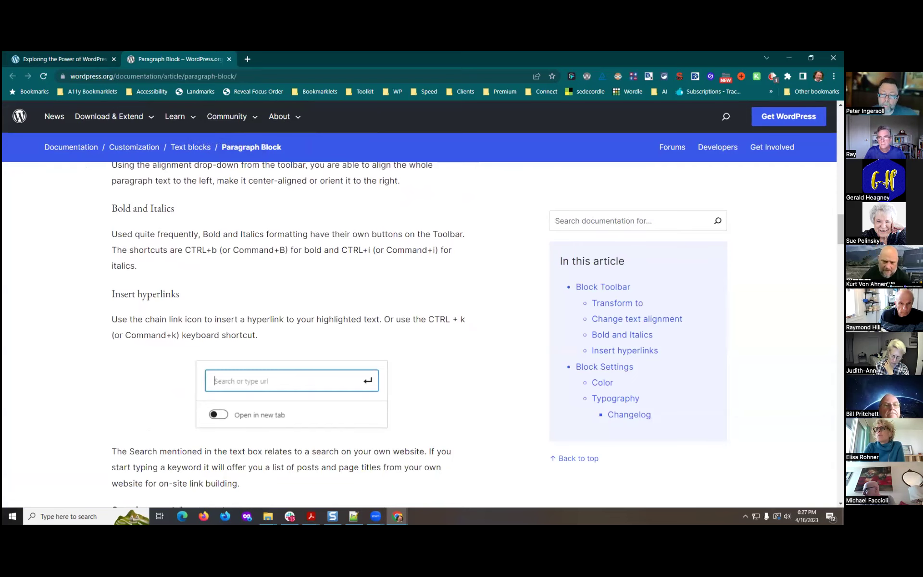
scroll(518, 298, "down", 20)
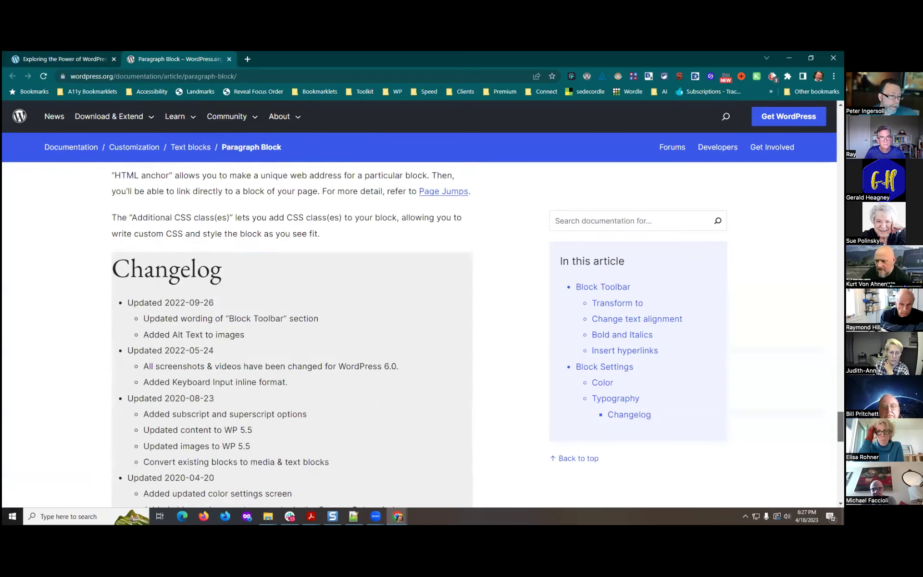
scroll(291, 336, "down", 10)
scroll(292, 336, "up", 10)
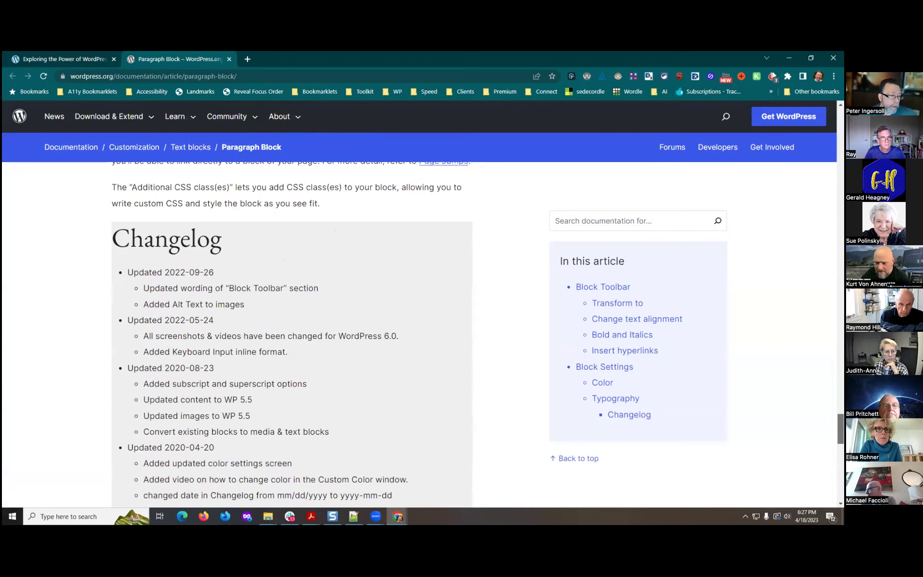
scroll(245, 280, "up", 2)
scroll(362, 322, "up", 1)
scroll(367, 320, "down", 4)
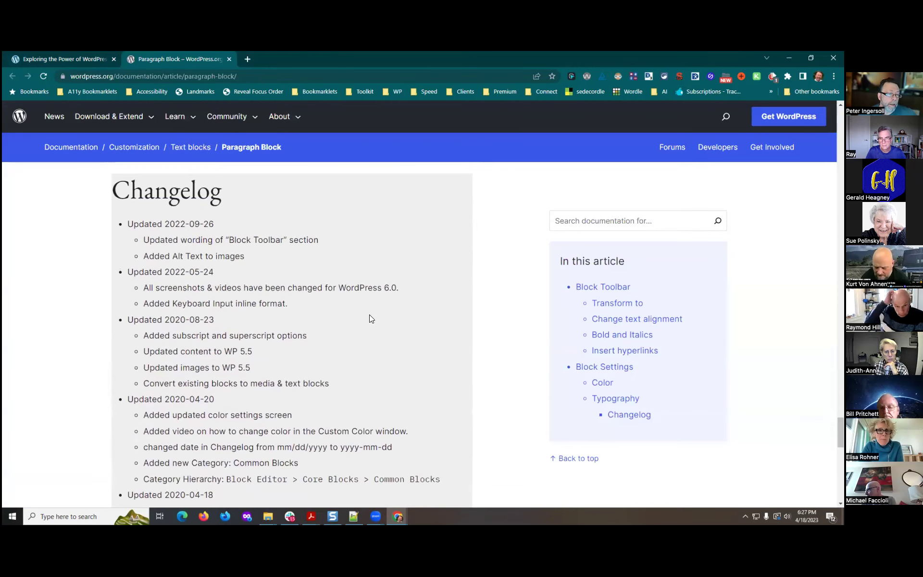
Review the article's Advanced, Dimensions, Typography and Highlight sections, and examine its Block Toolbar and Transform to sections
scroll(373, 318, "up", 3)
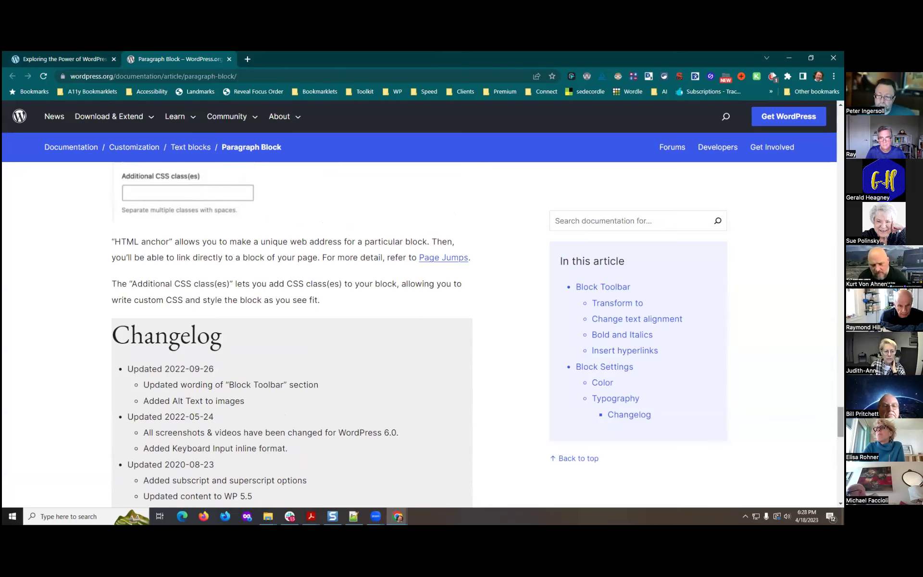
scroll(292, 337, "up", 8)
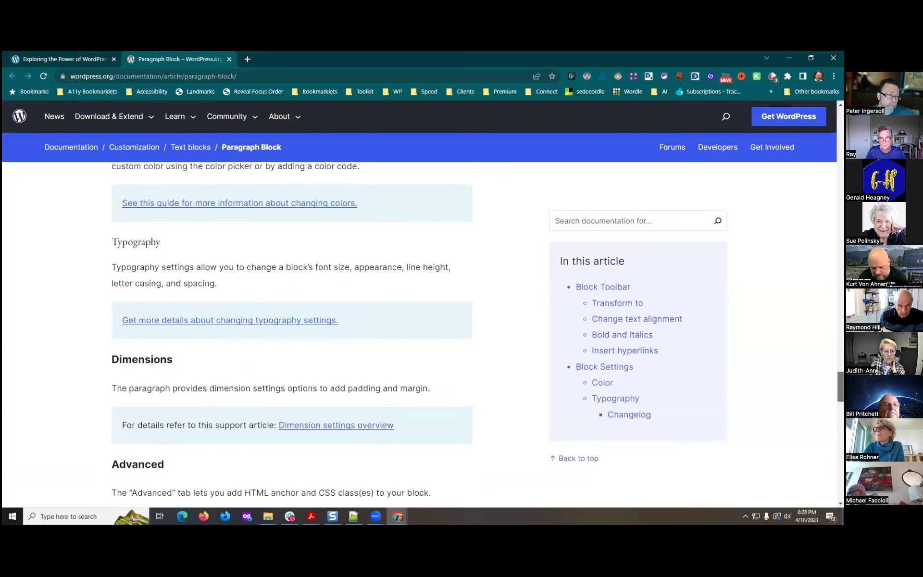
scroll(292, 337, "up", 2)
scroll(292, 336, "up", 20)
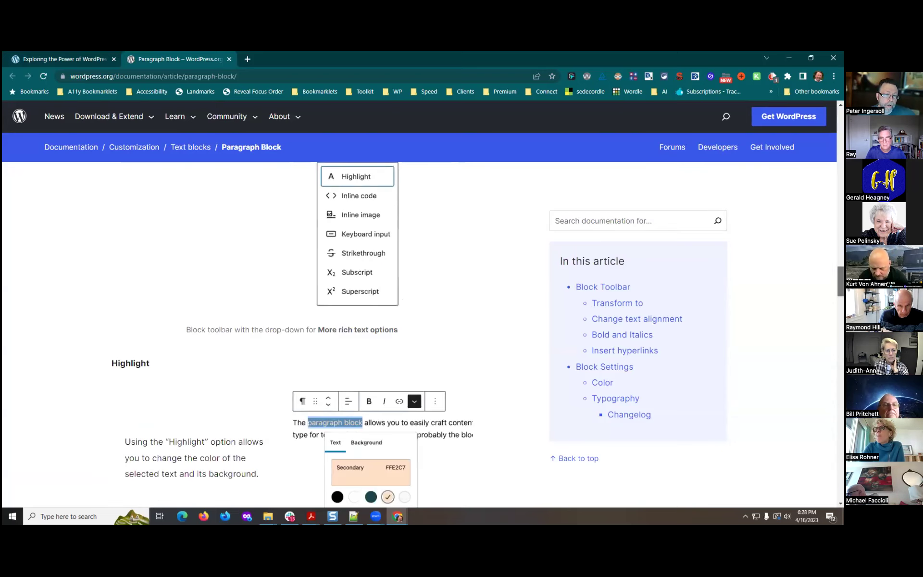
scroll(292, 336, "up", 12)
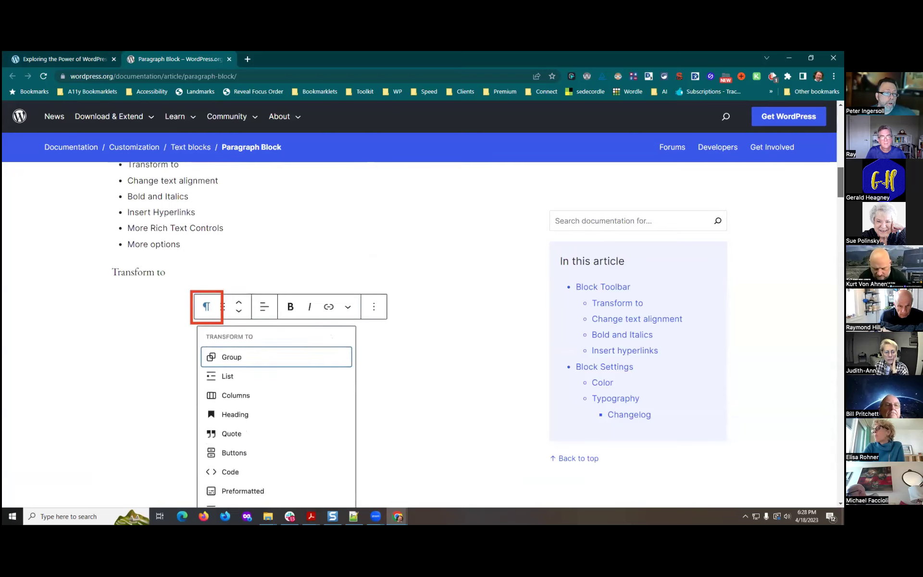
scroll(730, 186, "down", 1)
scroll(731, 186, "up", 3)
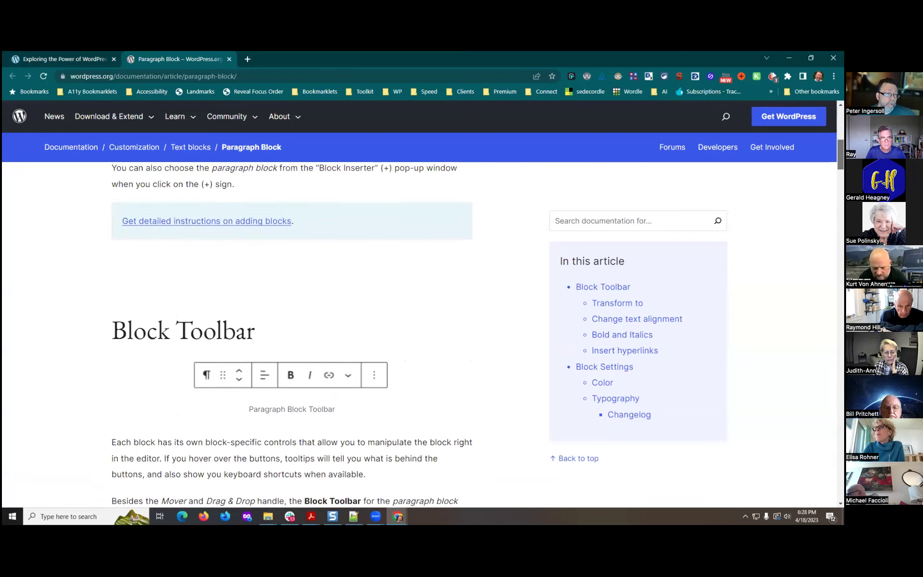
scroll(731, 186, "down", 3)
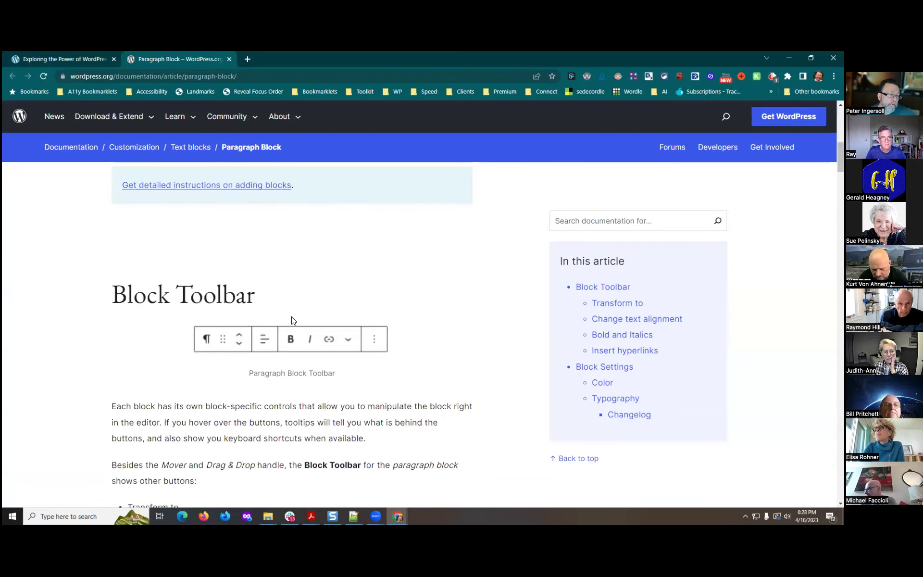
scroll(416, 361, "down", 4)
scroll(415, 362, "down", 5)
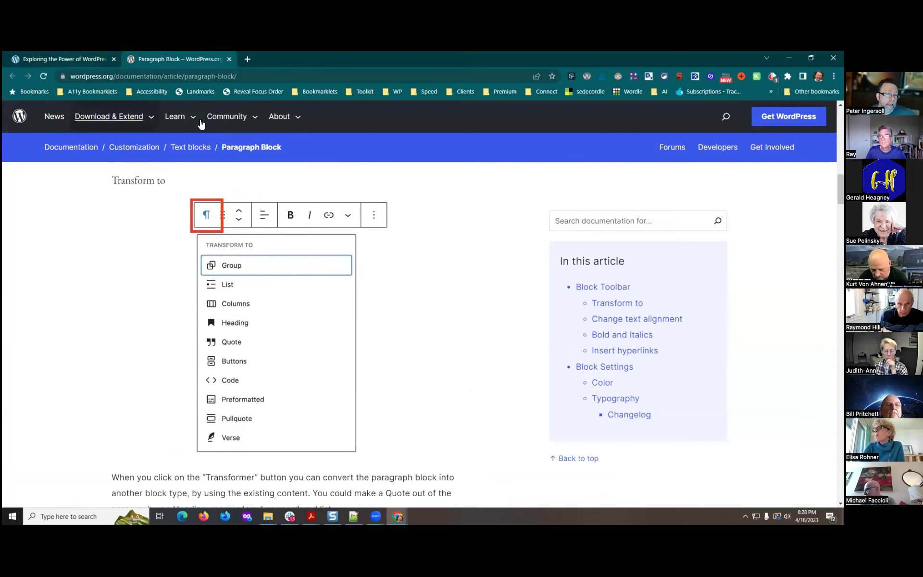
Return to the presentation's Paragraph Block slide, open its Paragraph Demo post and start editing that post
left_click(97, 59)
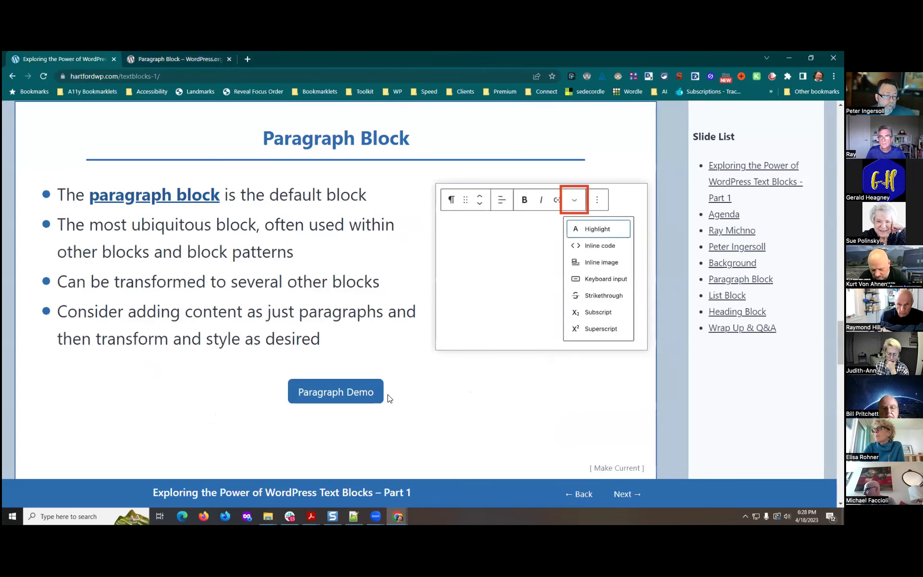
left_click(368, 393)
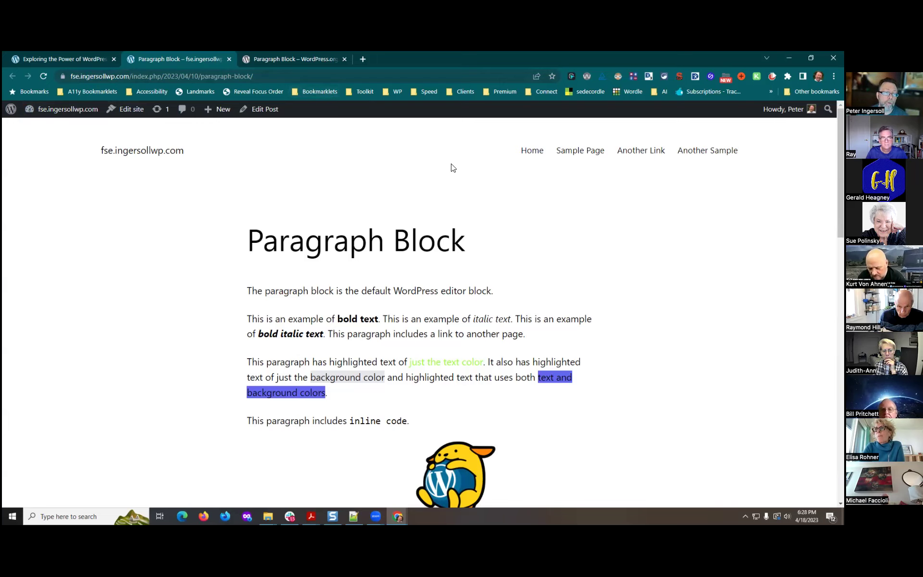
left_click(259, 110)
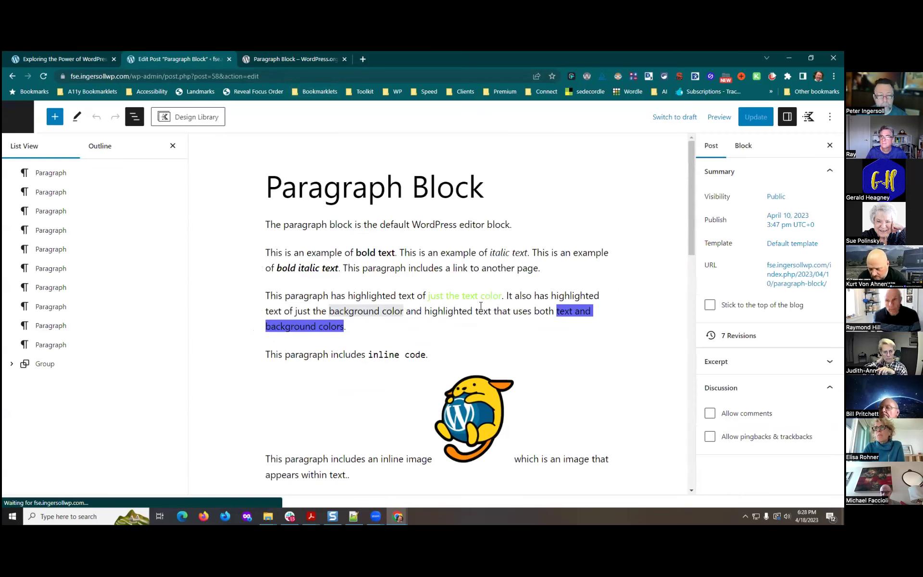
Insert five empty paragraph blocks above the post's first paragraph, "The paragraph block is the default WordPress editor block."
left_click(290, 223)
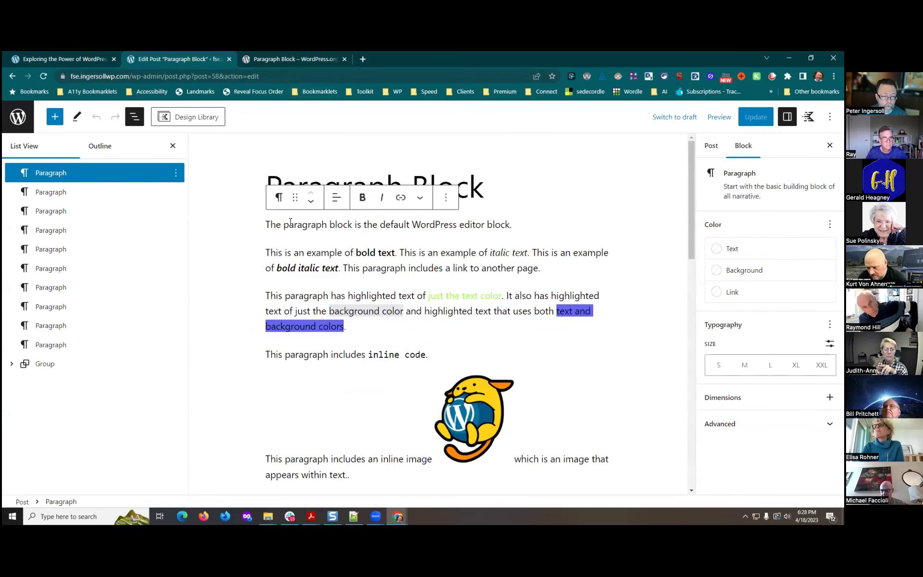
key("Return")
key("Return")
key("Return")
key("Return")
key("Return")
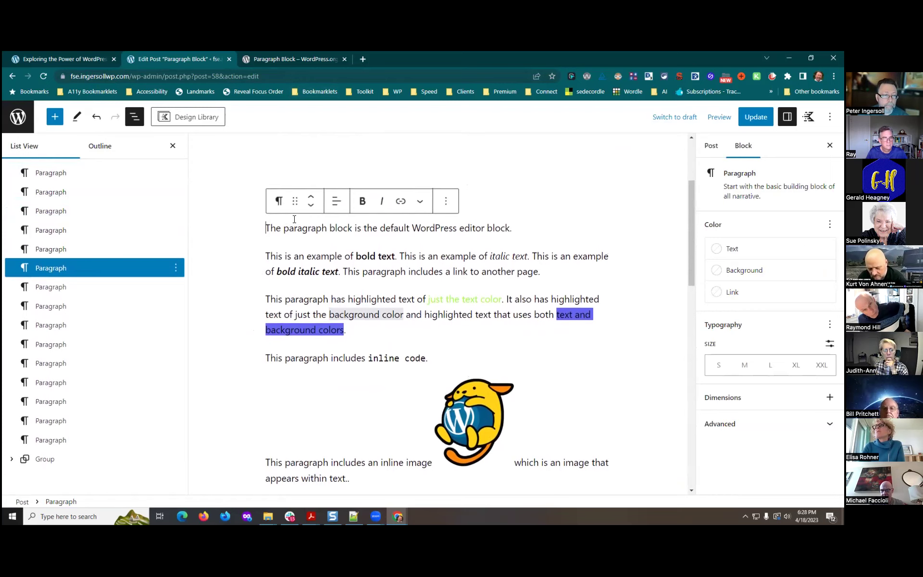
left_click(293, 253)
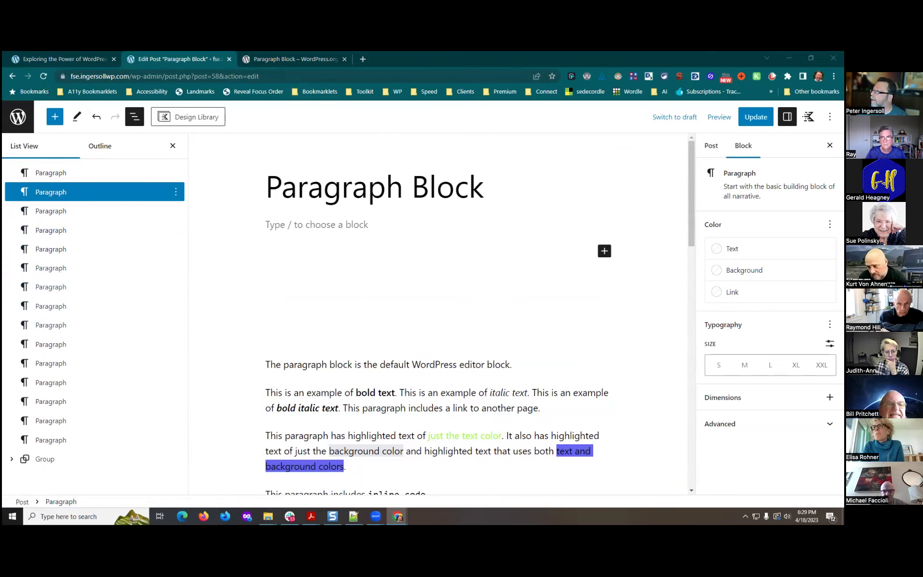
Copy the whole Paragraph Block Examples text from the Google Docs meetup outline and paste it into the post's first empty paragraph
key("alt+Tab")
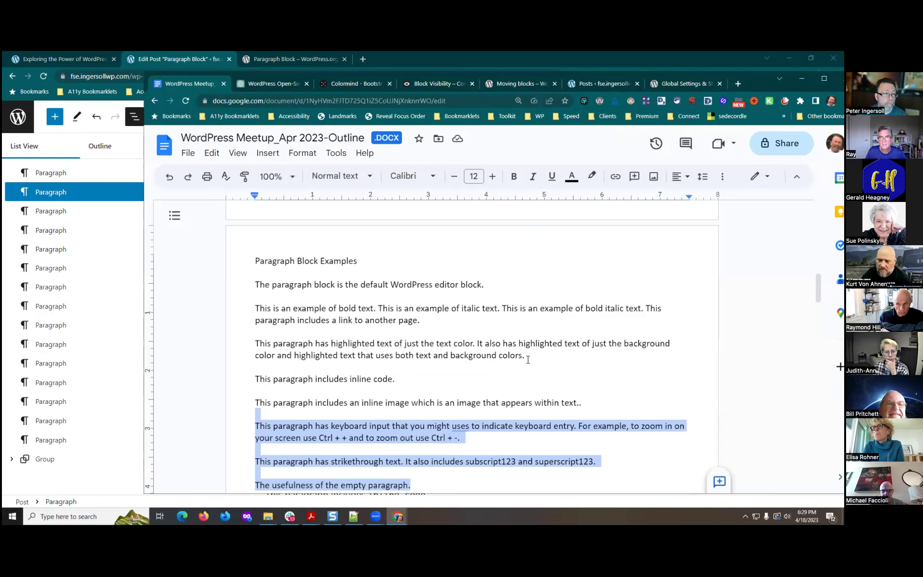
scroll(432, 408, "down", 1)
left_click_drag(254, 212, 426, 437)
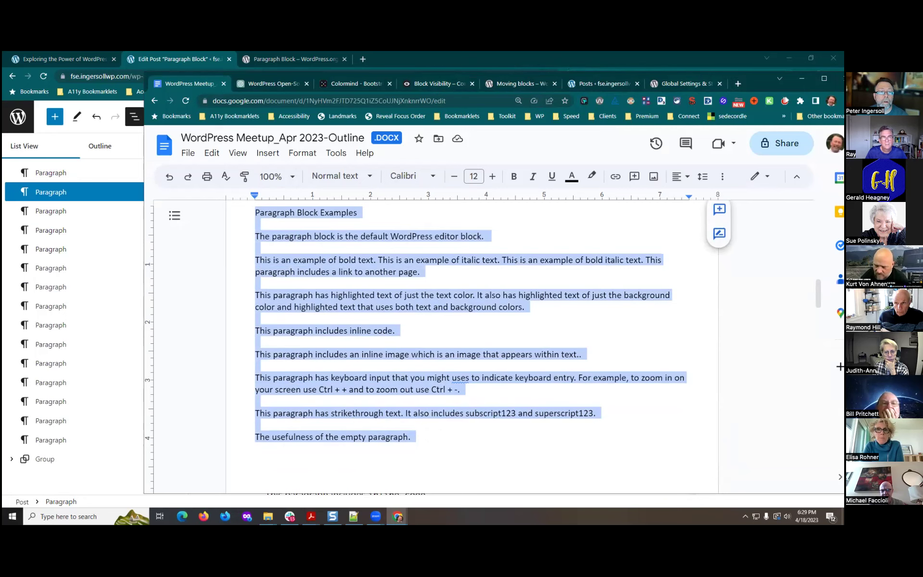
left_click(747, 62)
left_click(312, 225)
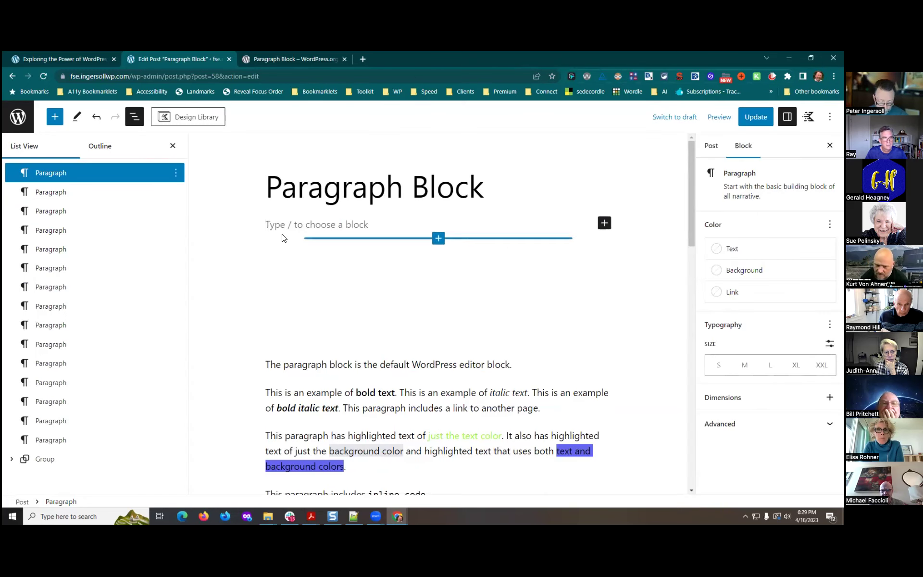
key("ctrl+z")
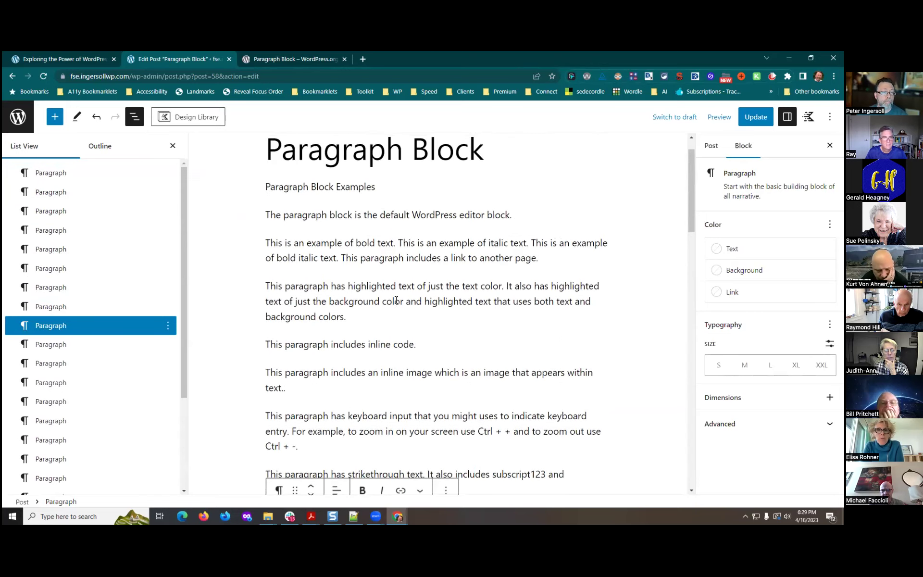
scroll(288, 236, "up", 1)
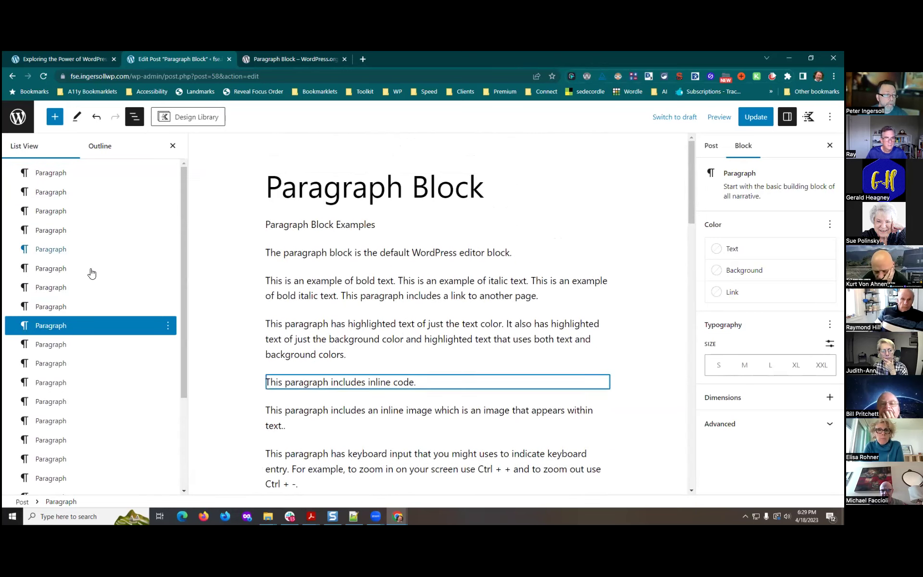
Remove the four leftover empty paragraph blocks below "The usefulness of the empty paragraph."
key("ctrl+z")
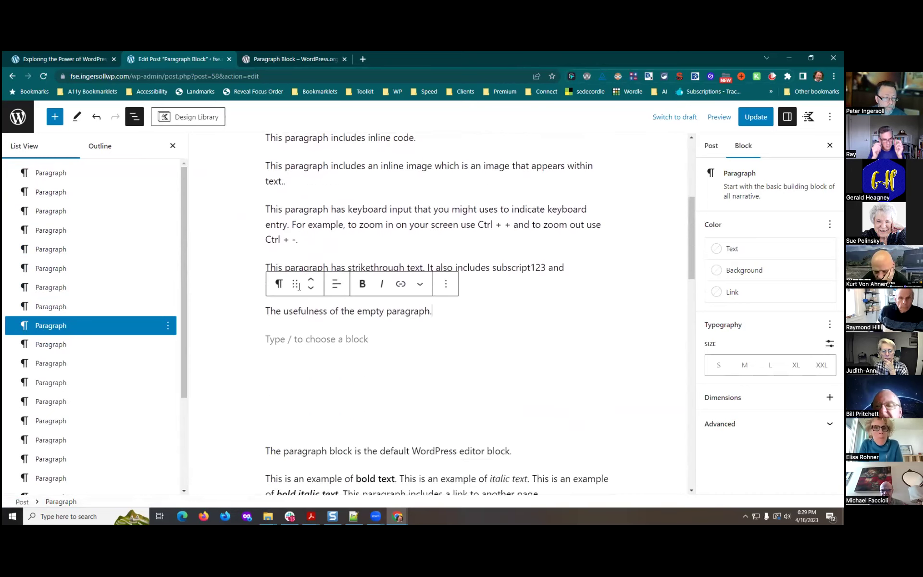
key("shift+Down")
key("shift+Down")
key("shift+Down")
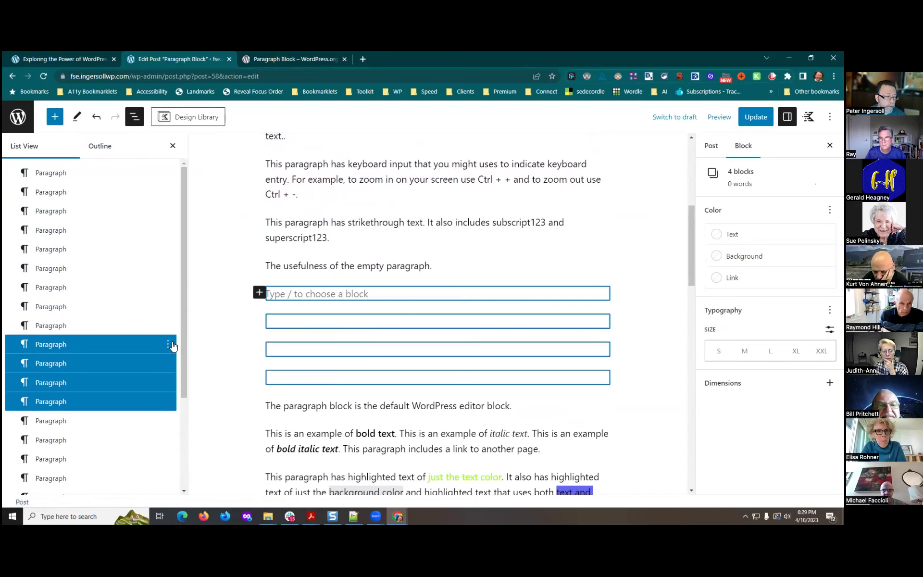
left_click(169, 345)
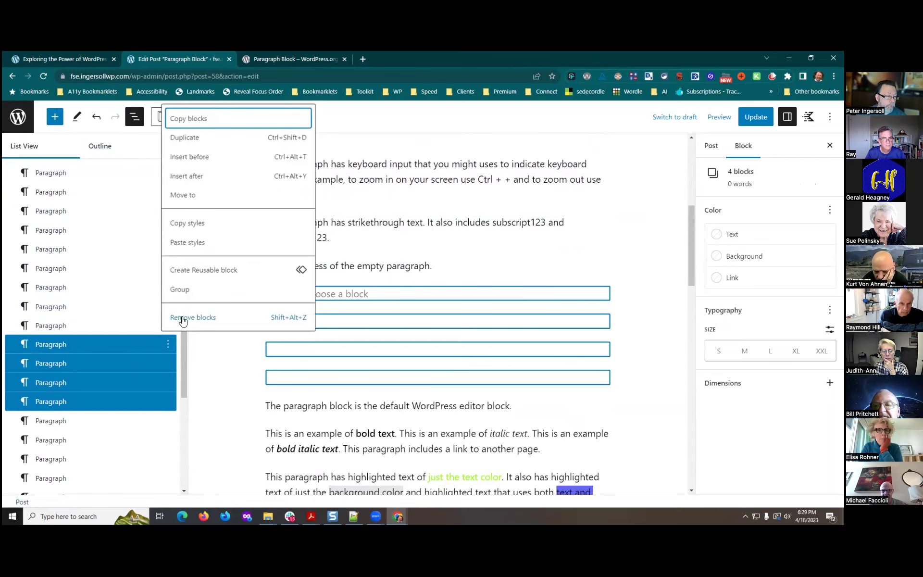
left_click(182, 316)
scroll(576, 294, "up", 2)
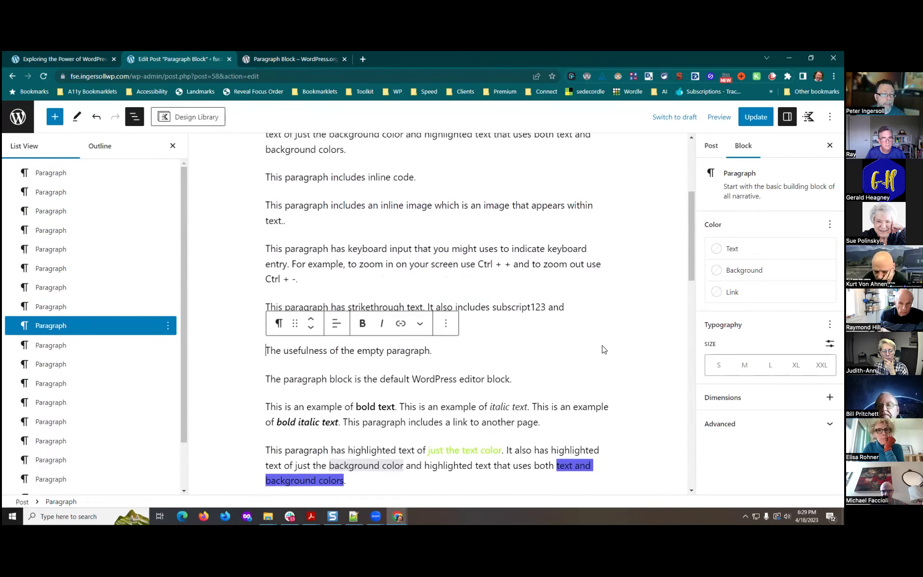
Select the pasted default-block paragraph and then the highlighted-text paragraph to view the block toolbar on each
scroll(442, 258, "up", 4)
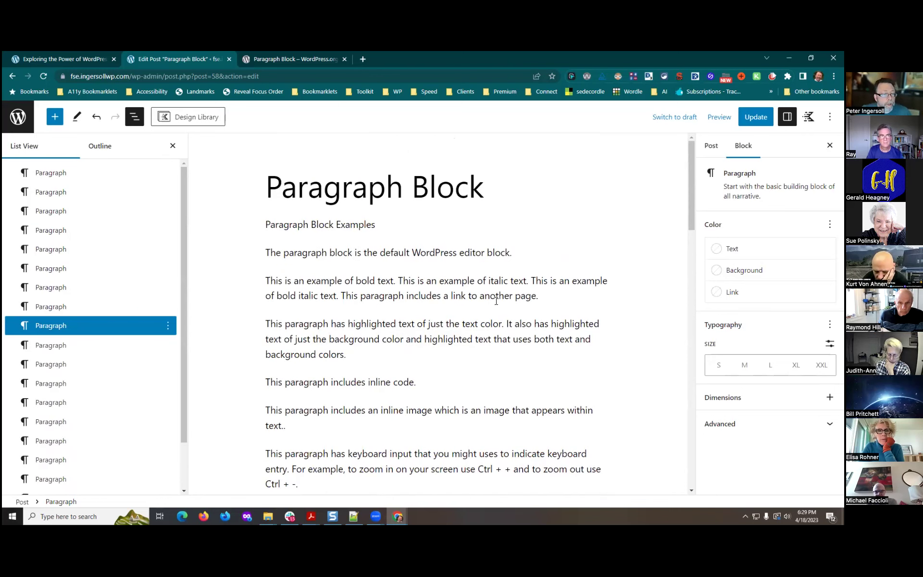
scroll(462, 240, "down", 1)
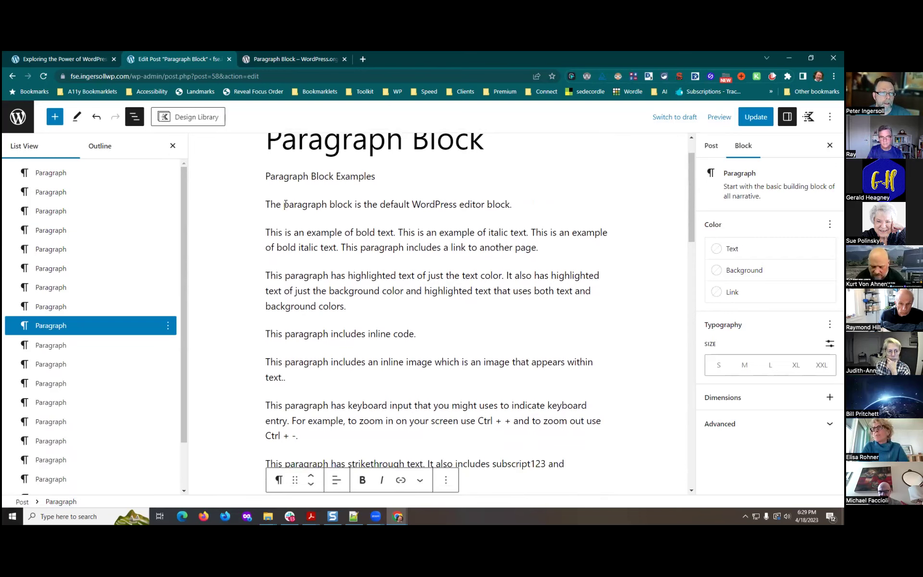
left_click(668, 205)
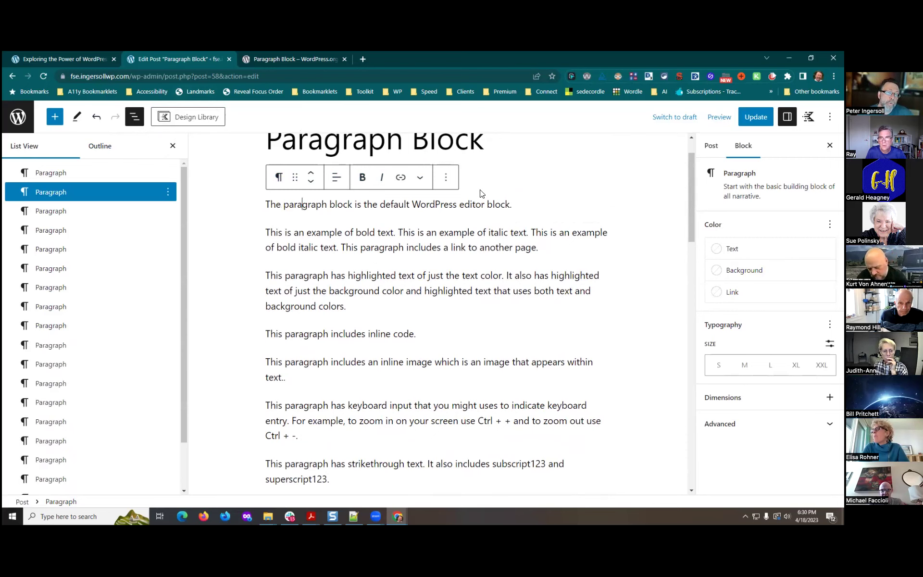
key("Down")
left_click(331, 275)
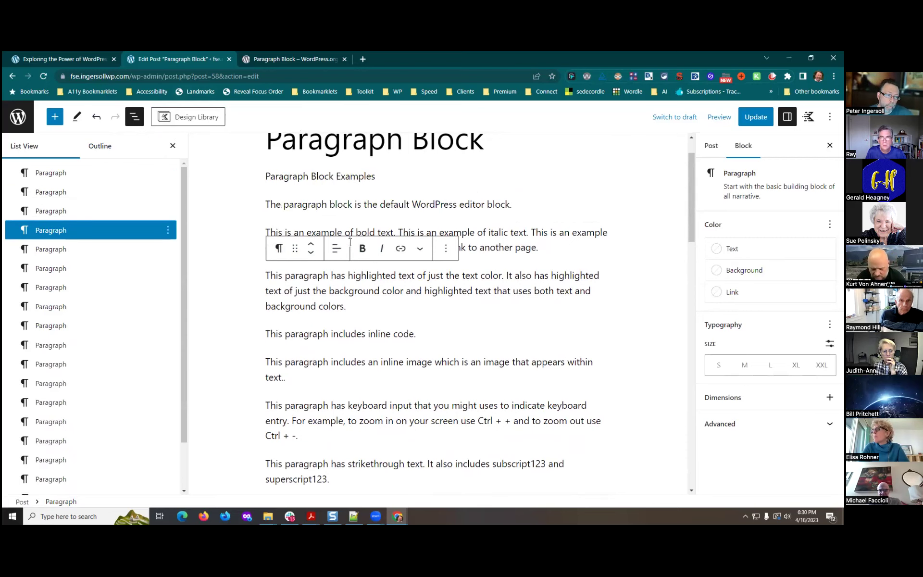
Transform the paragraph "The paragraph block is the default WordPress editor block." into a heading and set its level to H3
key("Down")
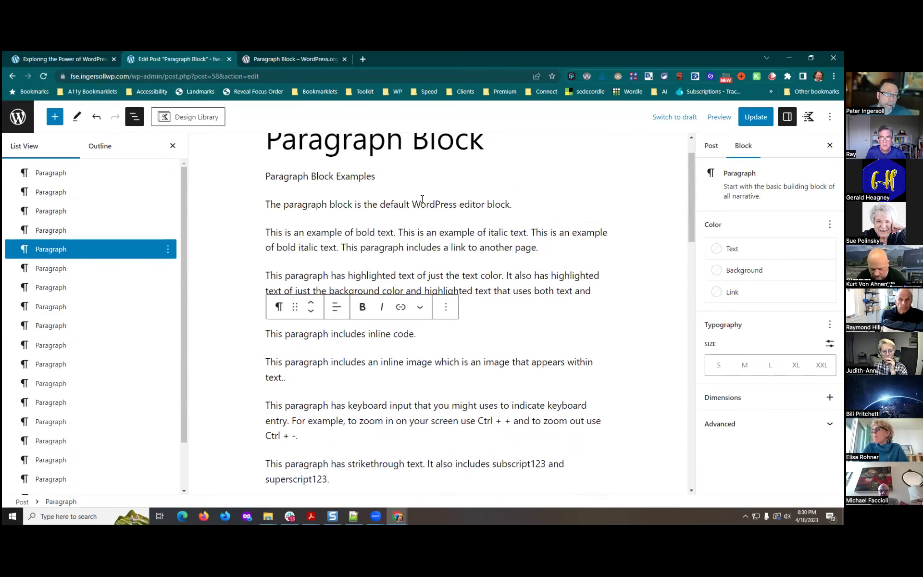
left_click(330, 206)
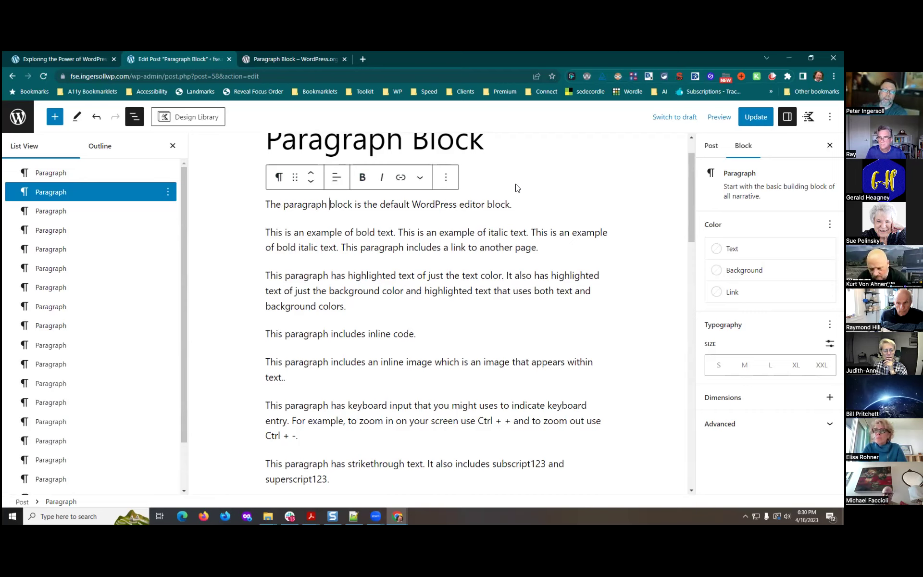
left_click(279, 179)
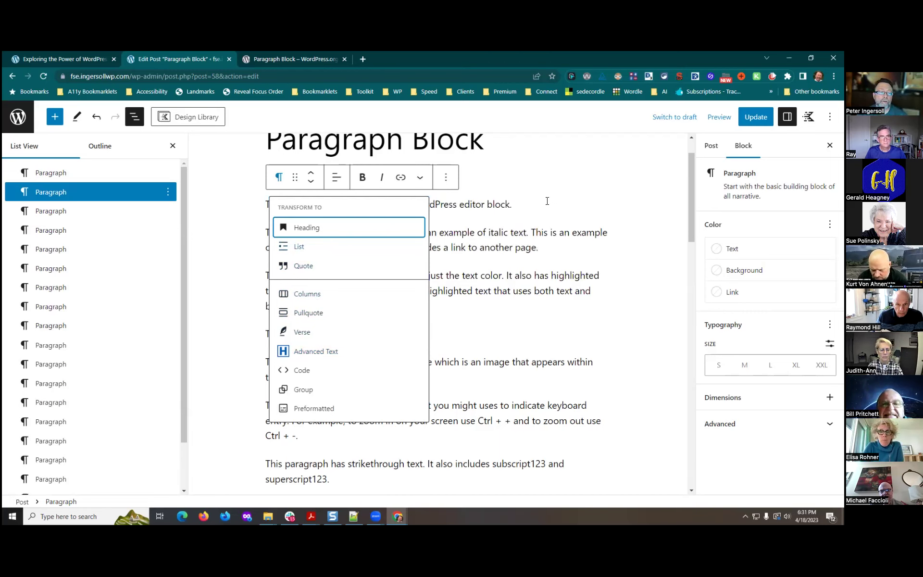
left_click(301, 228)
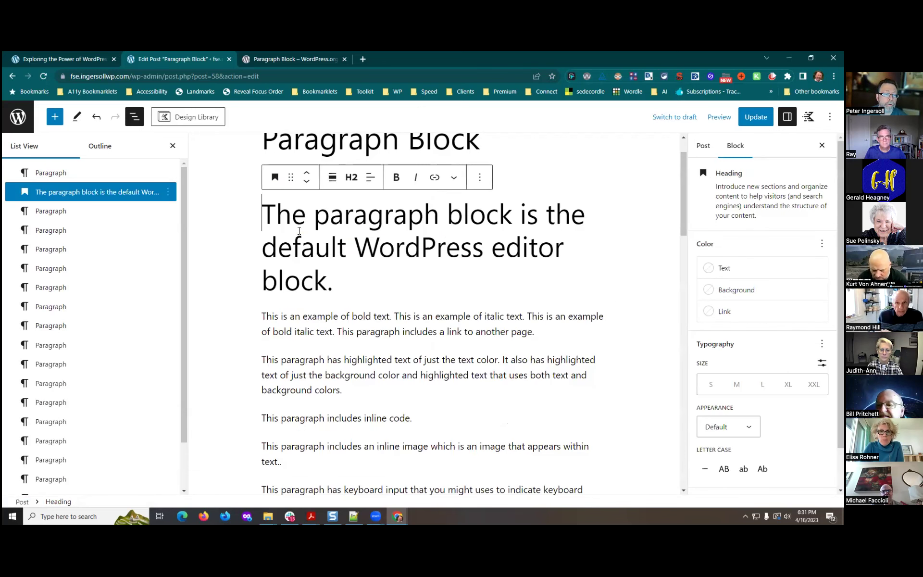
left_click(351, 177)
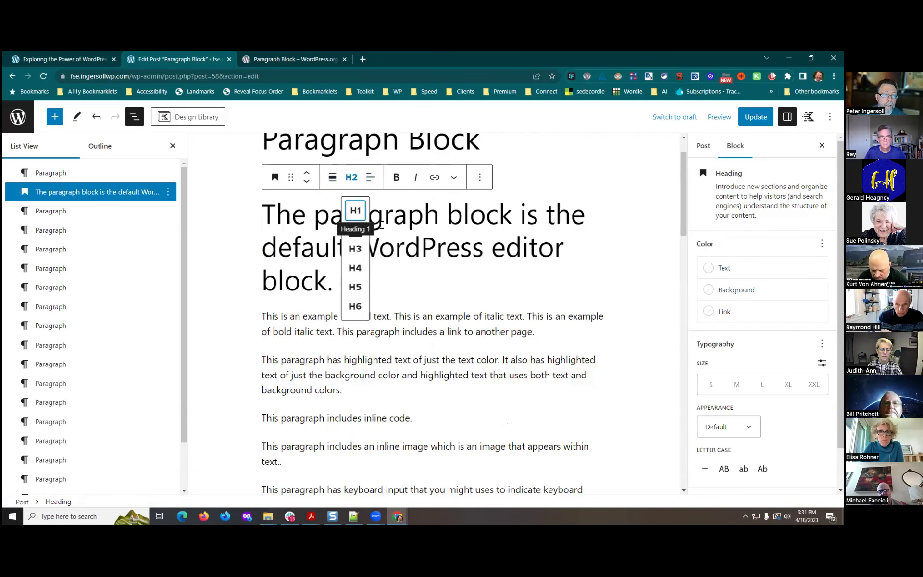
left_click(355, 249)
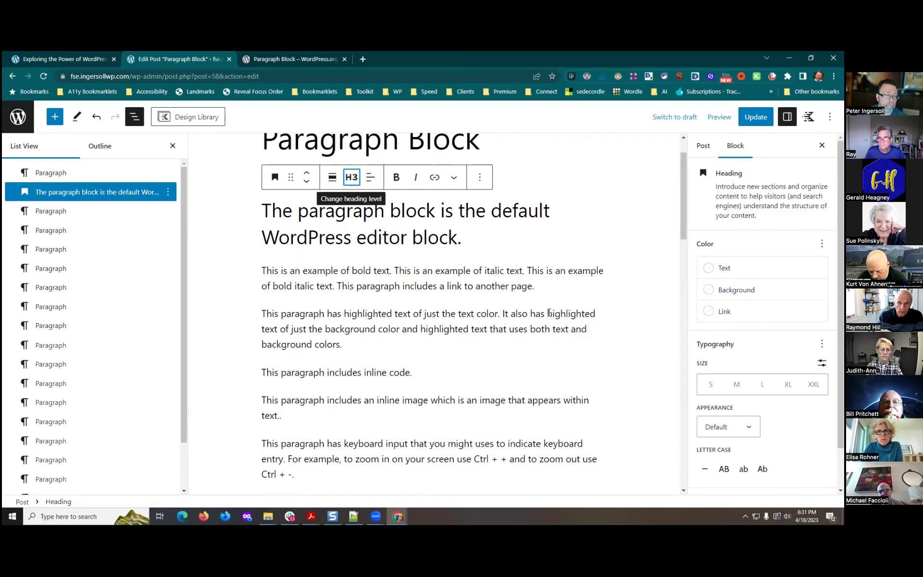
Move the H3 heading below the highlighted-text paragraph and back up to its place under "Paragraph Block Examples"
key("Down")
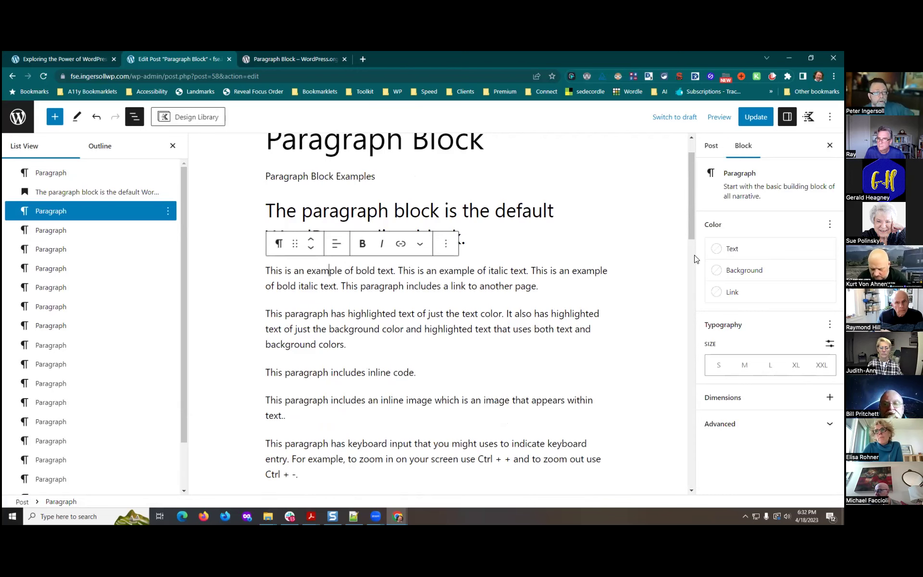
key("Up")
left_click_drag(290, 179, 338, 258)
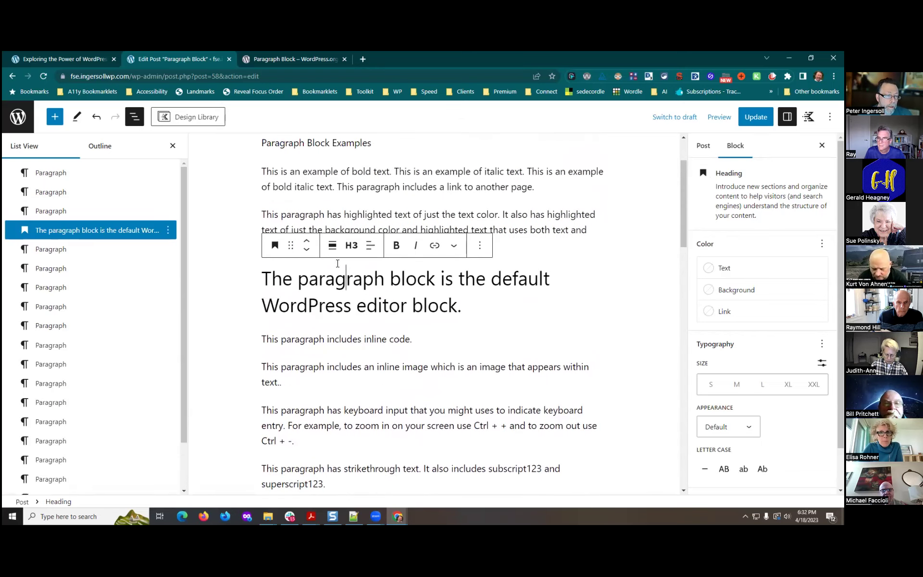
left_click(306, 239)
left_click(307, 239)
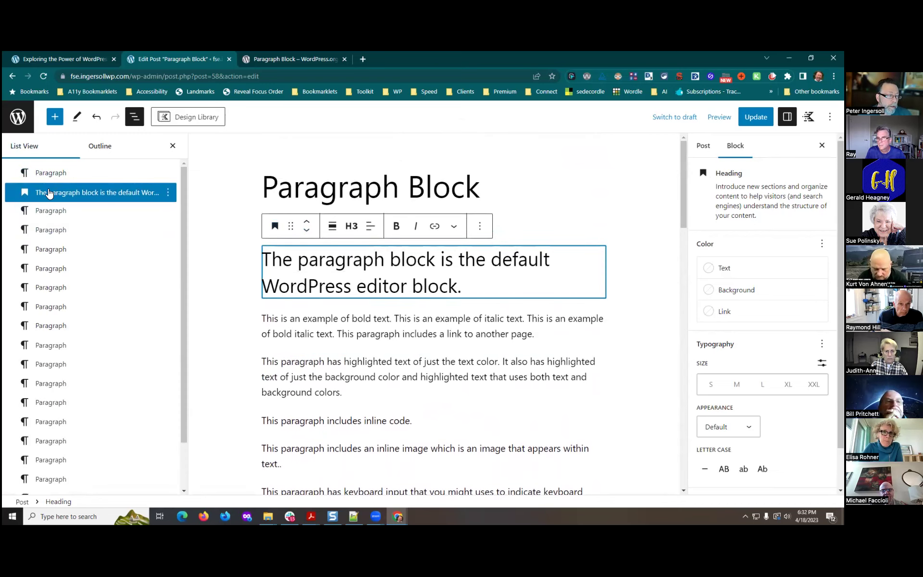
left_click(477, 228)
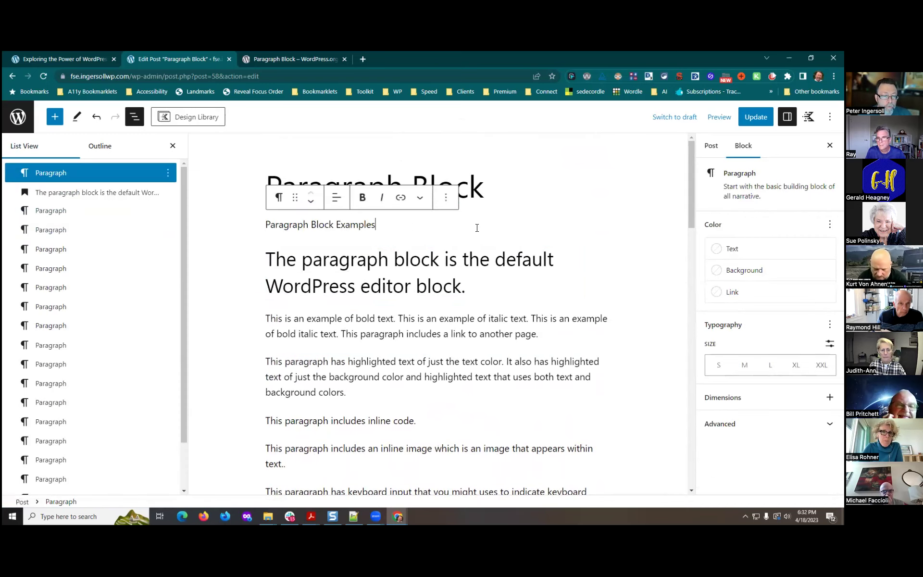
left_click(307, 257)
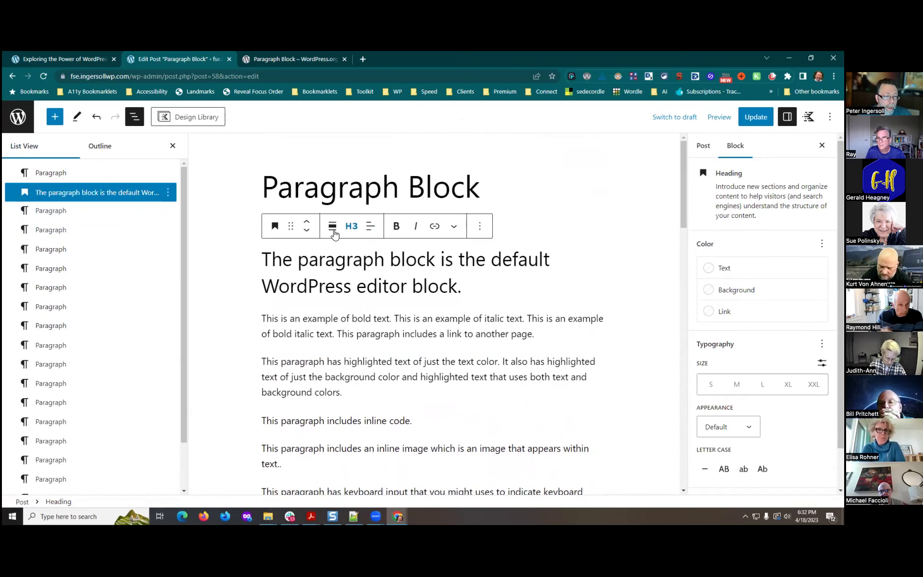
In the paragraph below the heading, make "bold text" bold and "italic text" italic
left_click(336, 319)
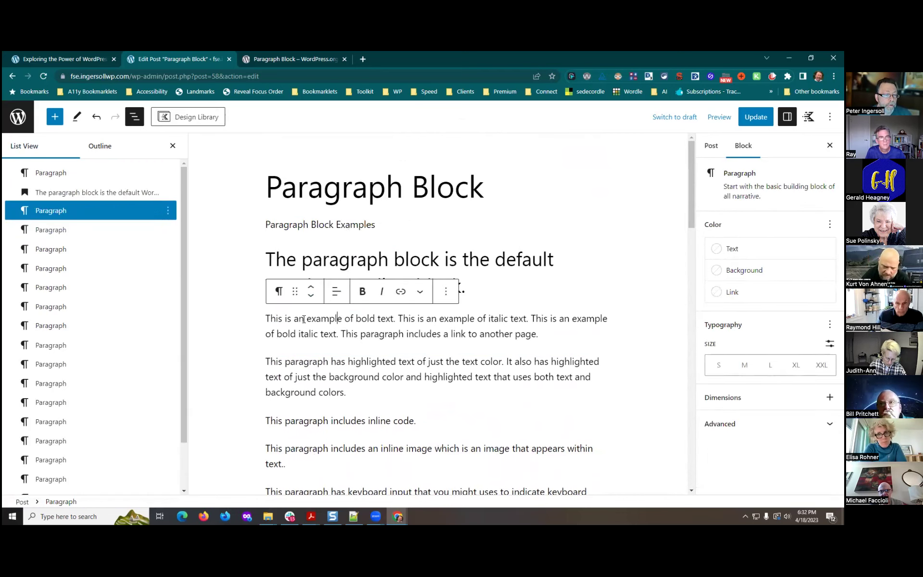
left_click_drag(354, 319, 395, 318)
left_click(362, 291)
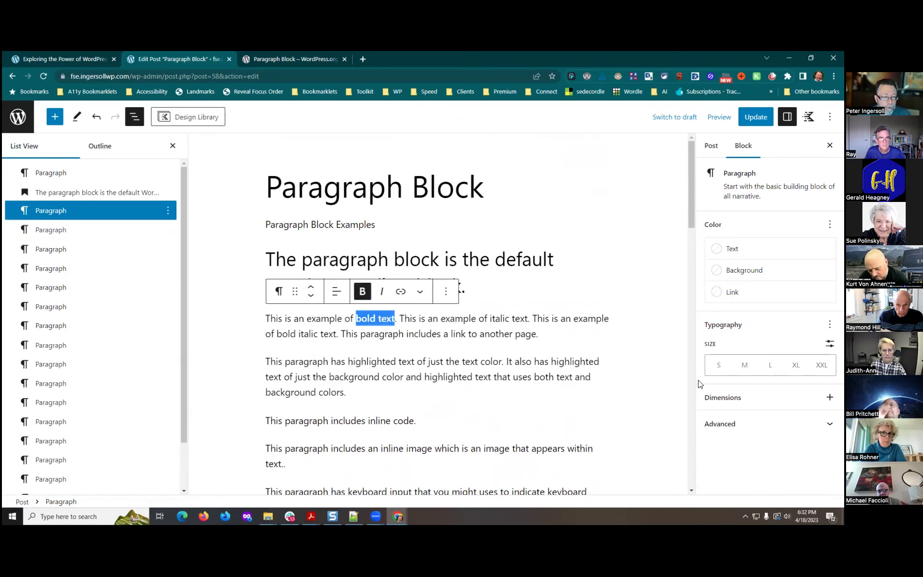
left_click(679, 260)
left_click_drag(495, 318, 489, 317)
left_click(382, 291)
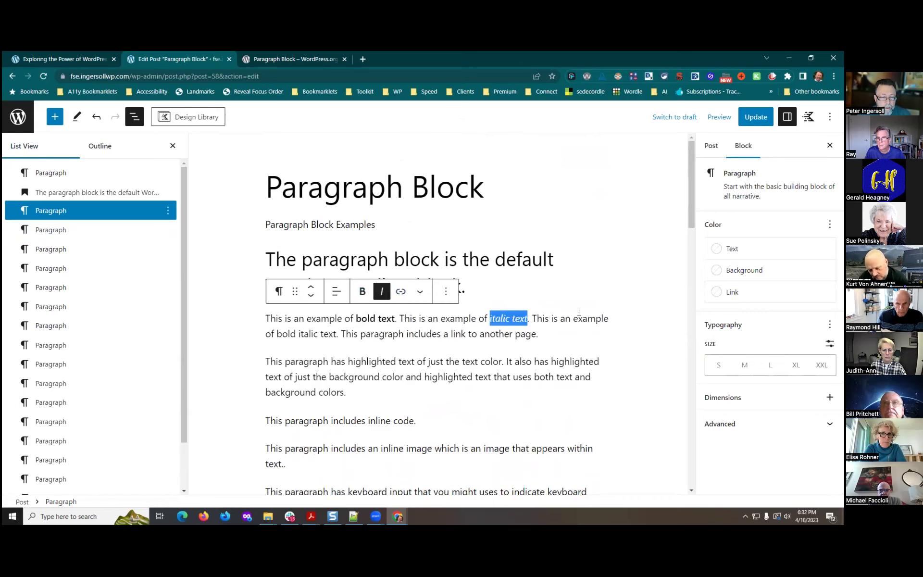
Format the words "bold italic text" as both bold and italic
left_click_drag(276, 333, 337, 334)
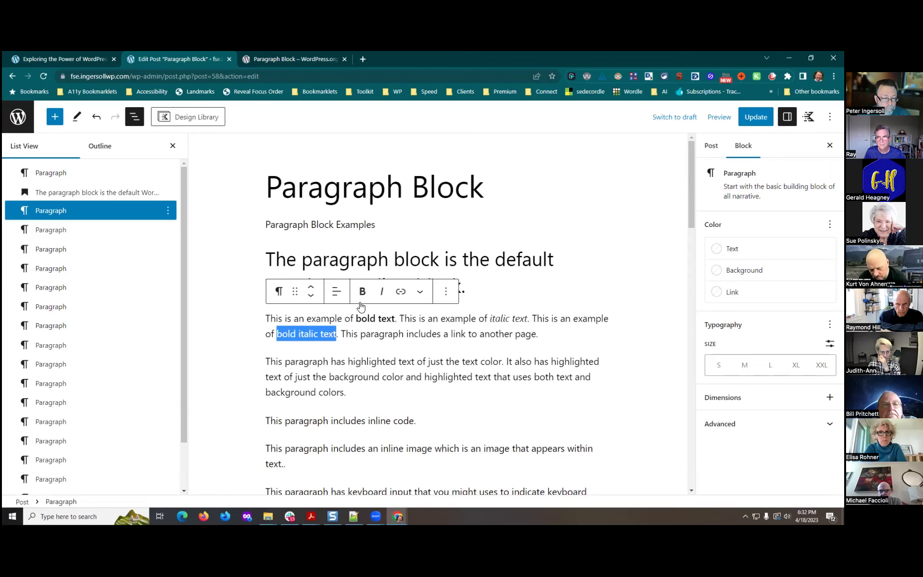
left_click(363, 292)
left_click(381, 291)
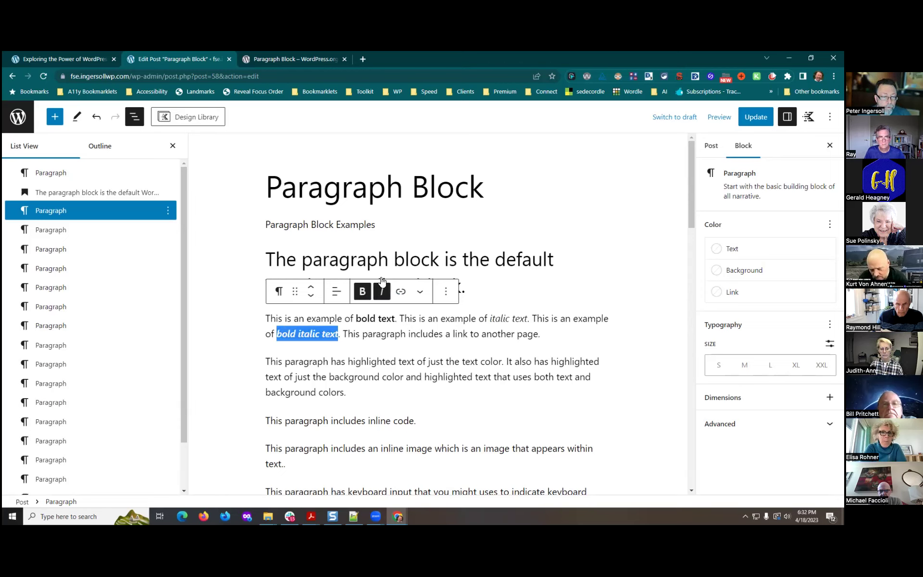
Center-align the bold and italic example paragraph, and change its alignment to right
left_click(337, 292)
left_click(358, 342)
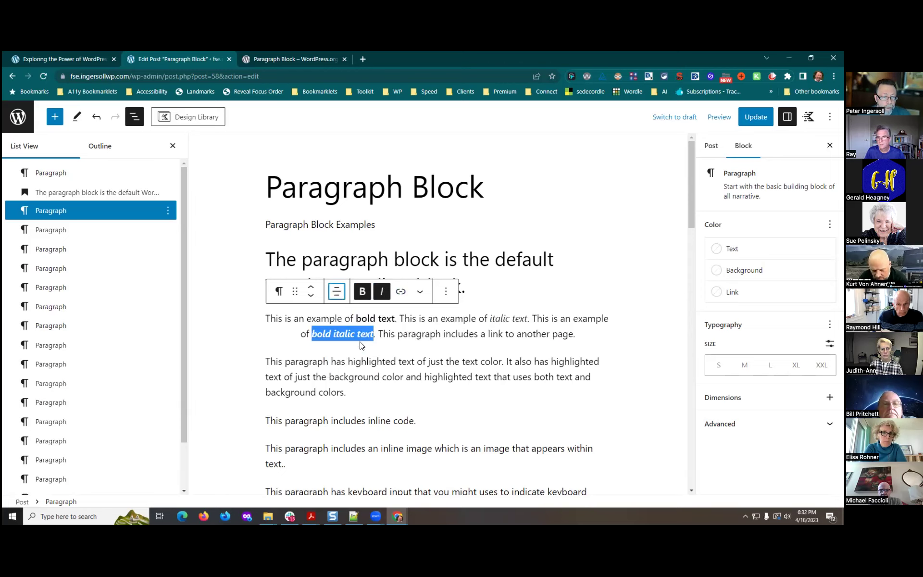
left_click(337, 292)
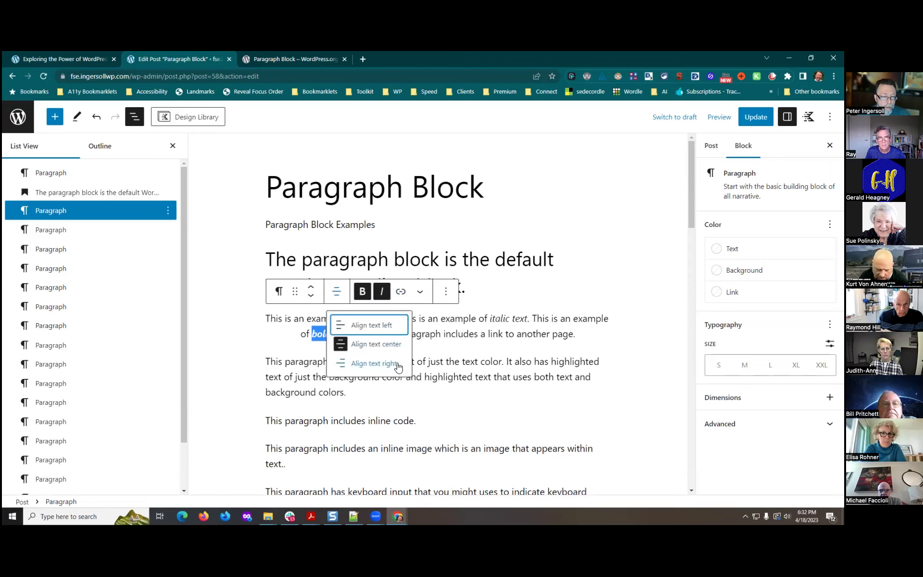
left_click(371, 362)
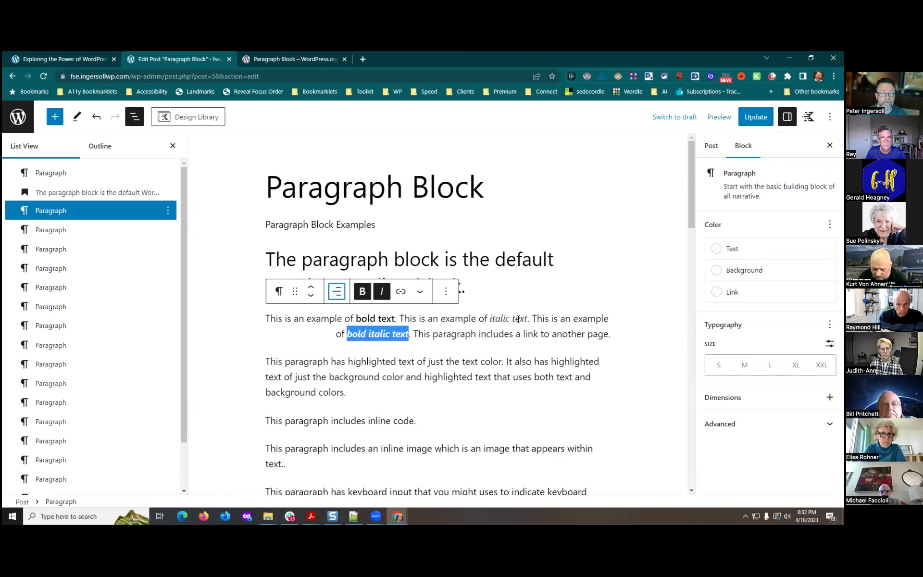
left_click(406, 377)
left_click(544, 305)
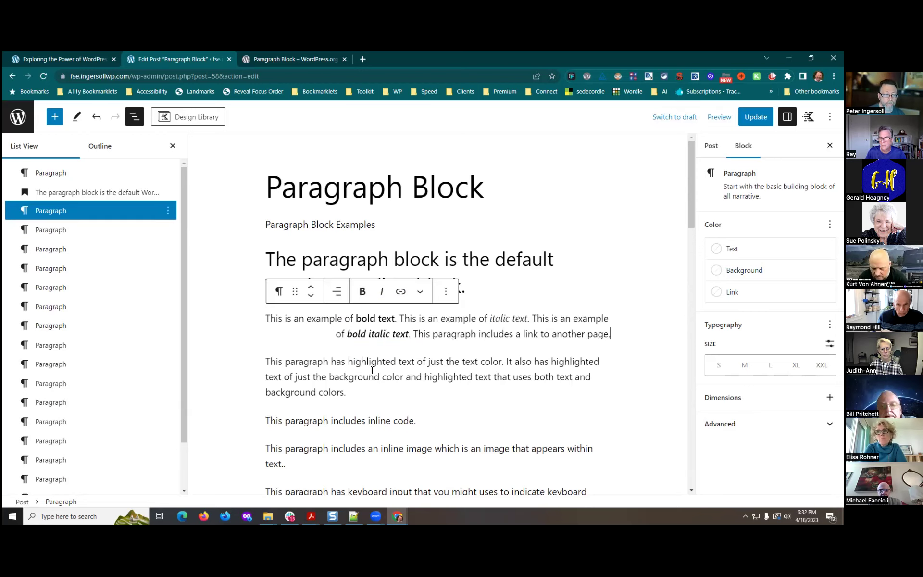
Center-align the paragraph "This paragraph includes inline code." and return it to left alignment
left_click(353, 423)
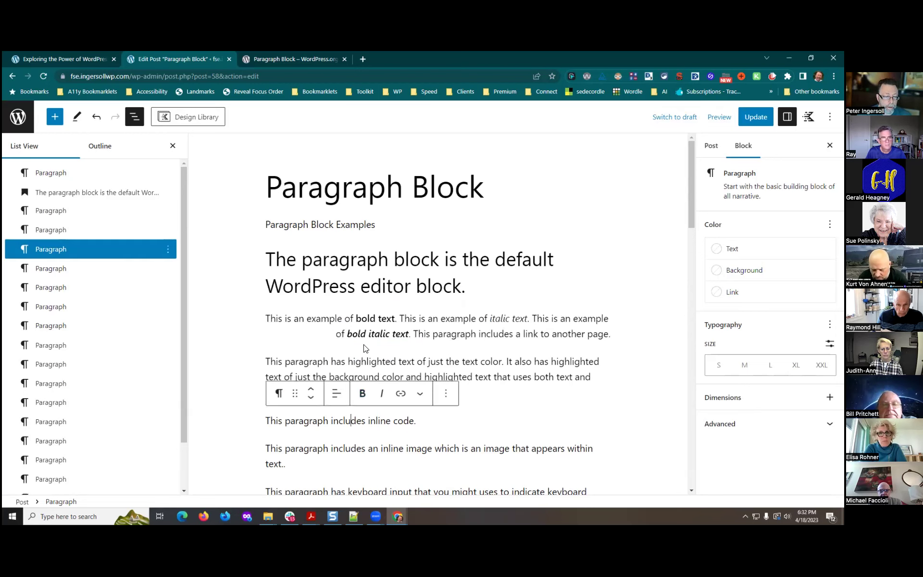
left_click(337, 394)
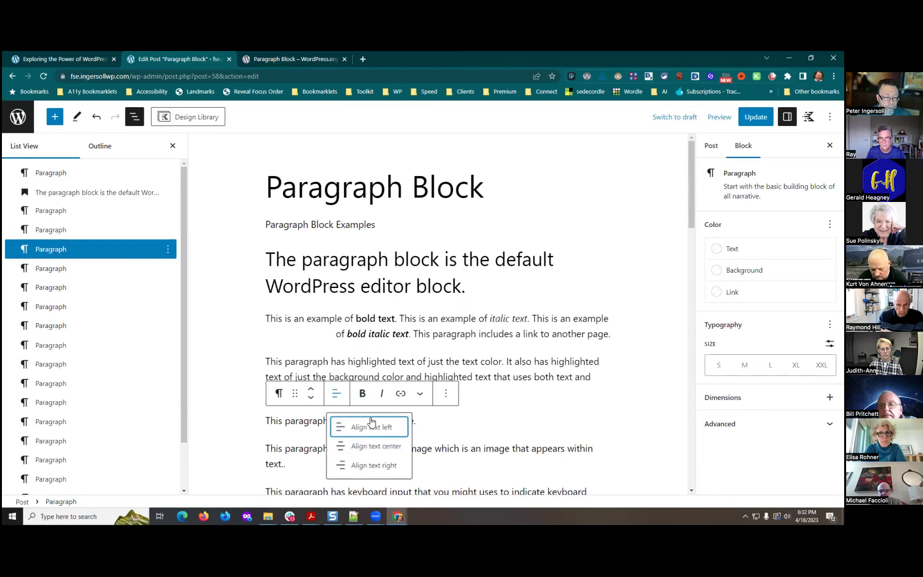
left_click(370, 446)
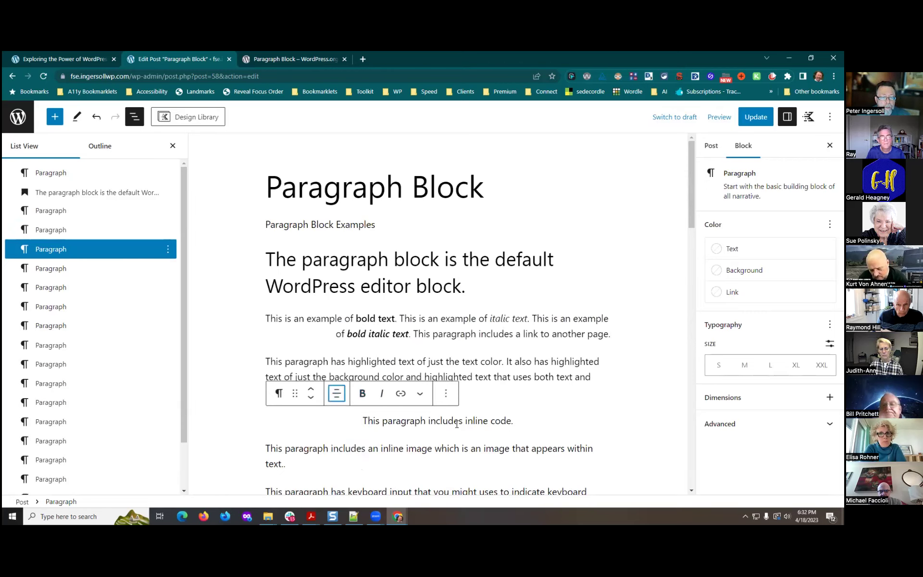
left_click(336, 393)
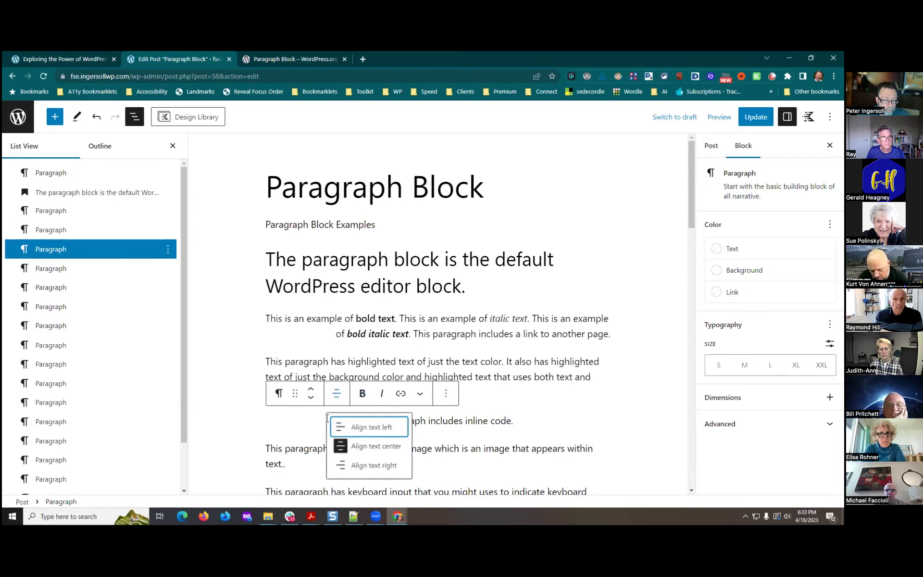
left_click(350, 427)
Align the bold and italic example paragraph back to the left
left_click(441, 317)
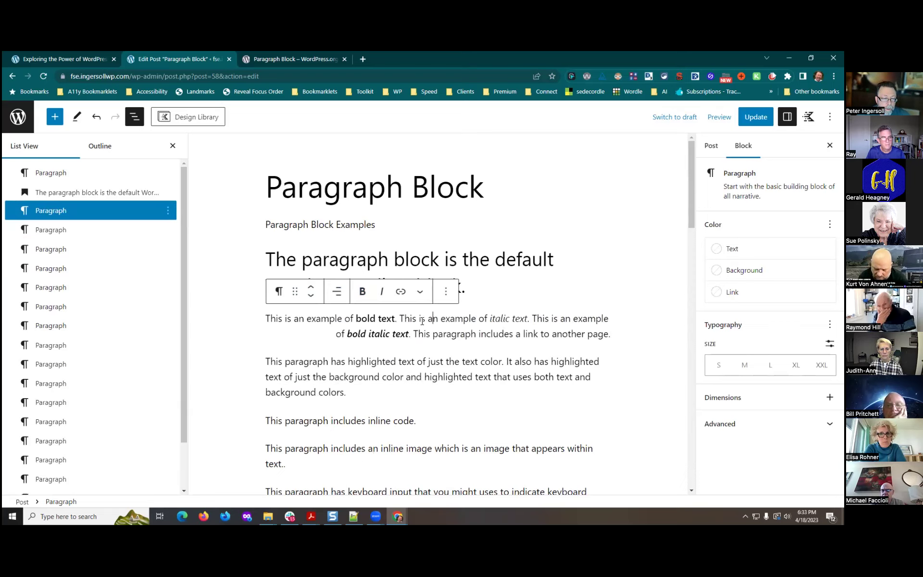
left_click(338, 291)
left_click(344, 325)
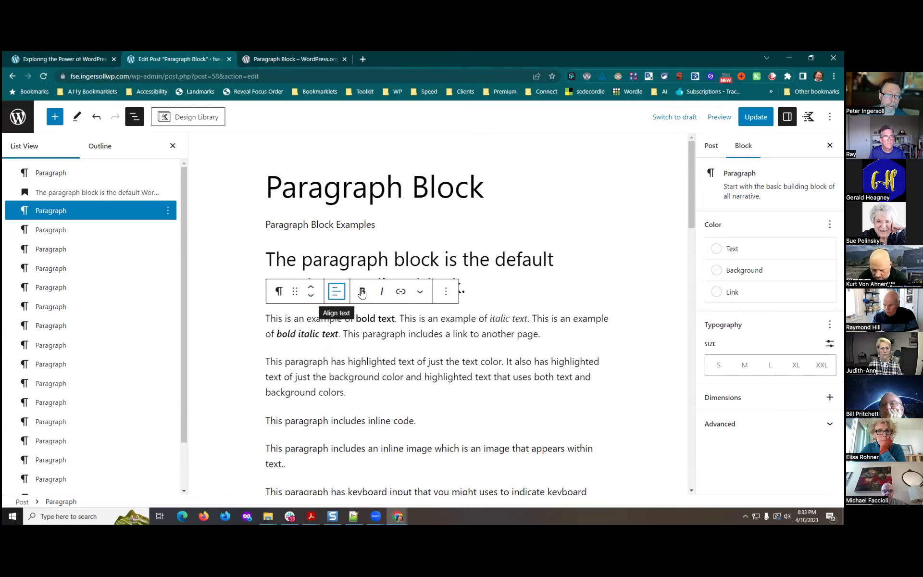
Link the words "link to another page" to the site's WordPress 6.1 Improvements page, found by searching for "wor"
scroll(552, 358, "down", 1)
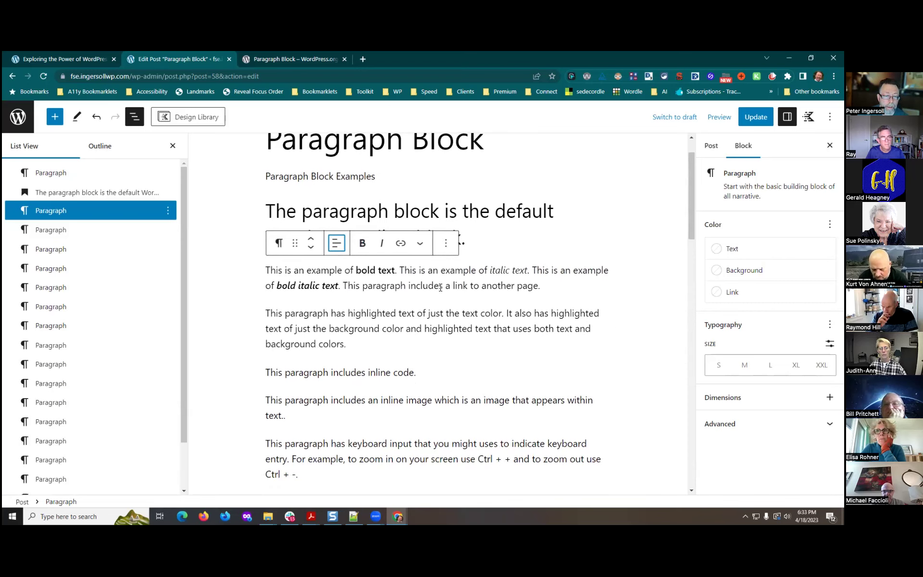
left_click_drag(452, 287, 538, 287)
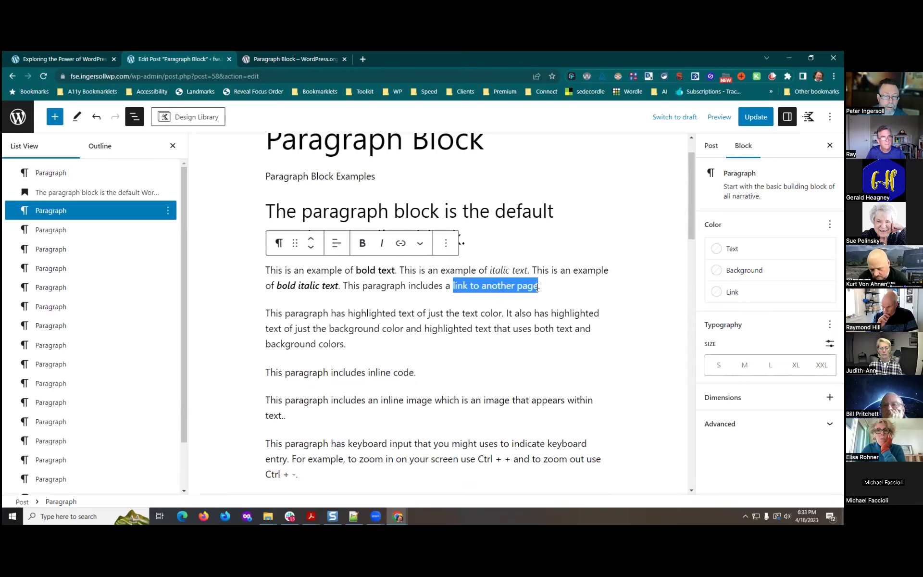
left_click(400, 243)
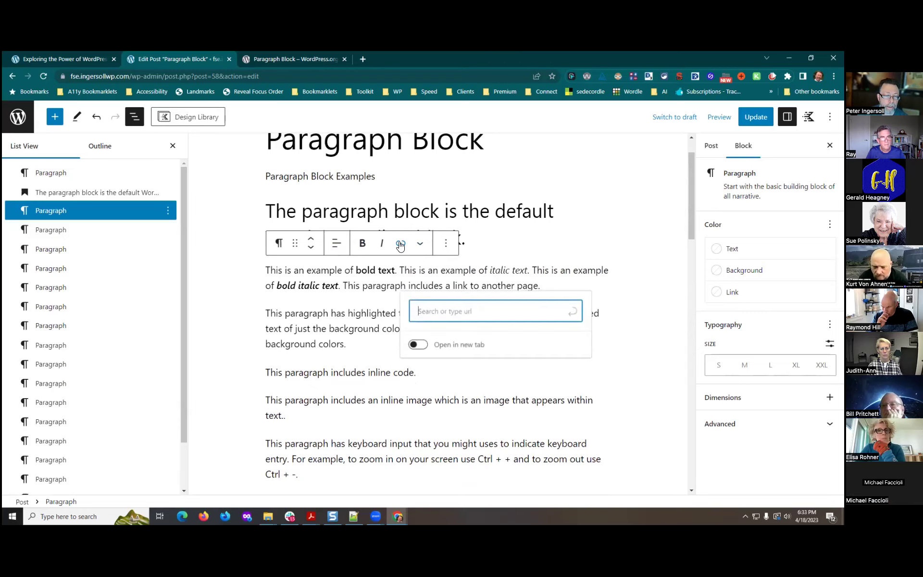
type("wor")
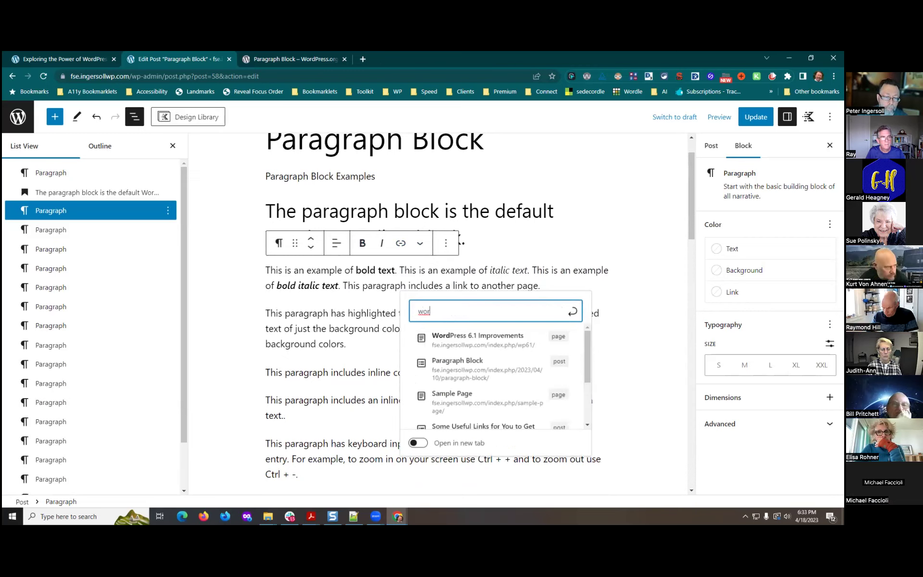
left_click(507, 342)
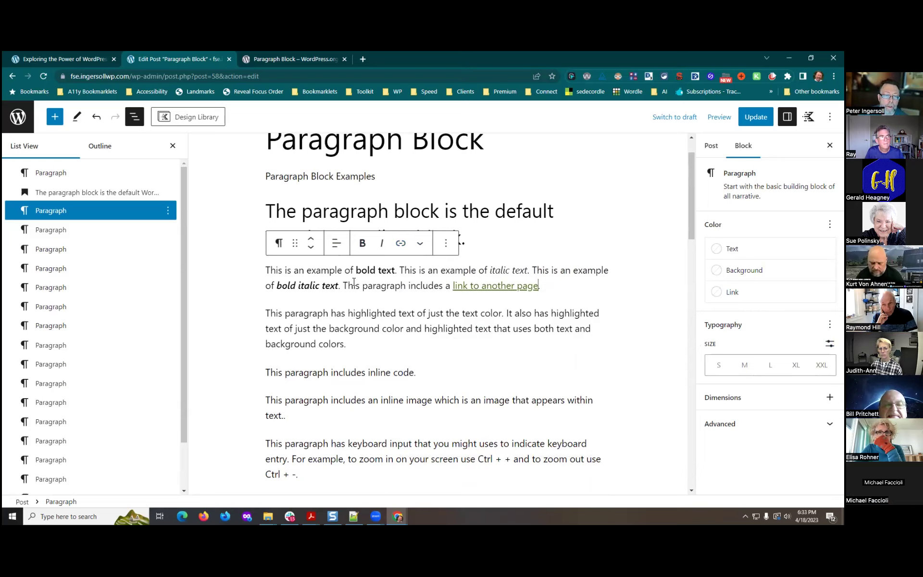
Open the additional text formatting options for the highlighted-text paragraph to view what is available
left_click_drag(375, 287, 440, 287)
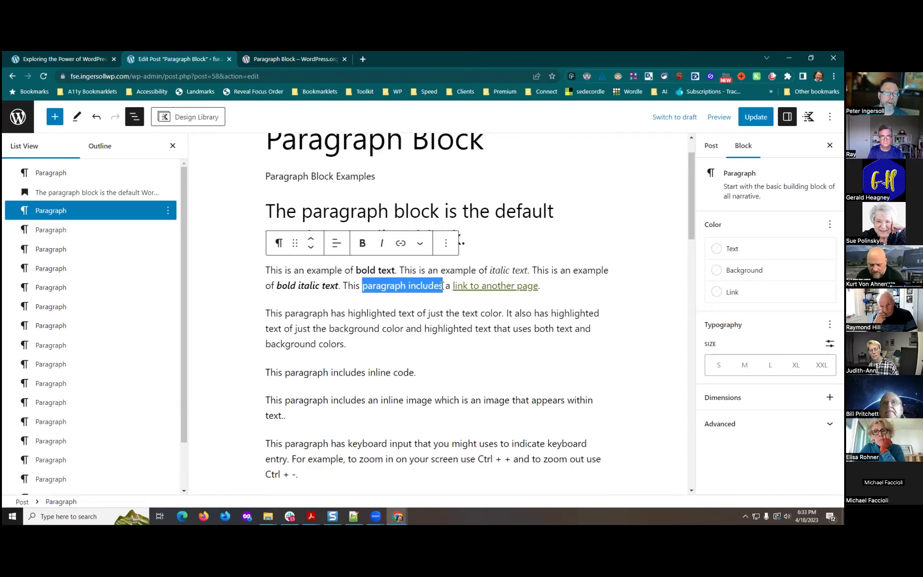
left_click(581, 288)
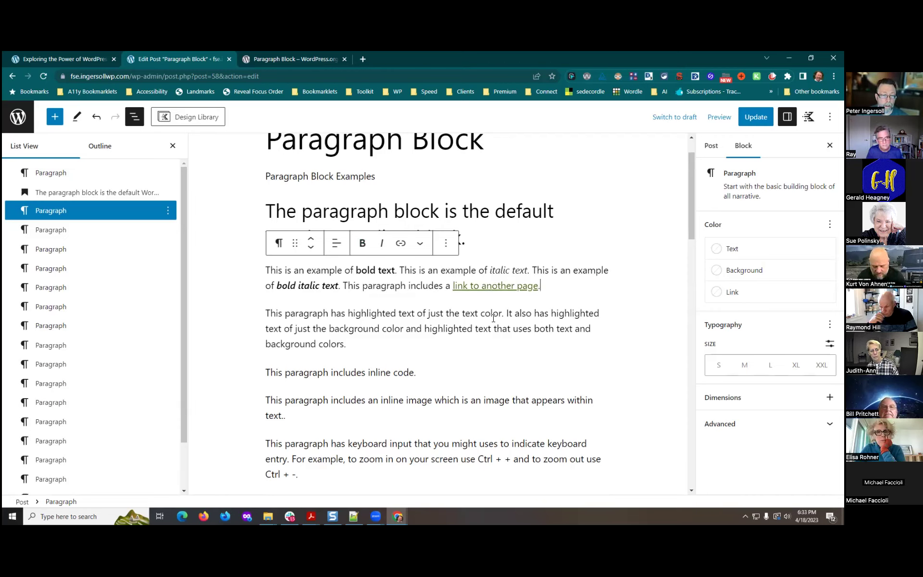
left_click(354, 313)
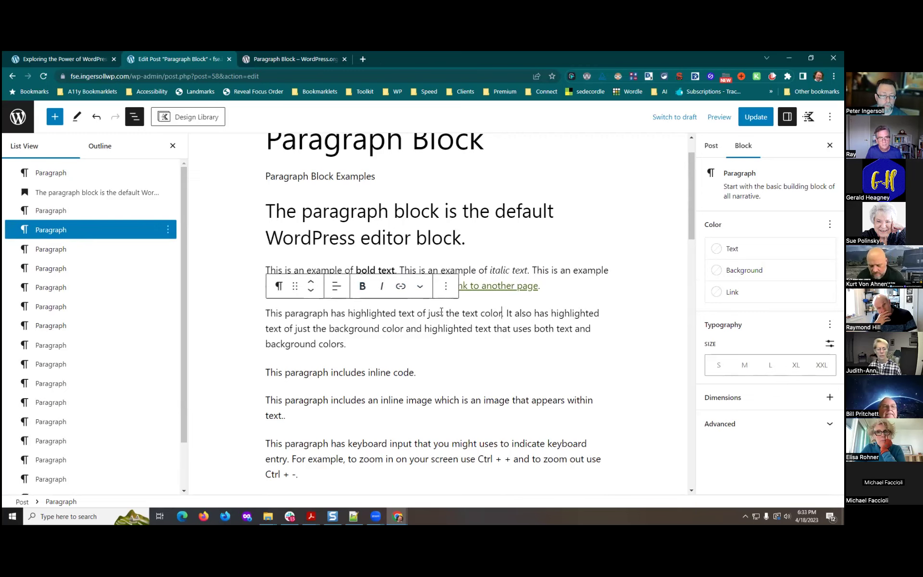
left_click(420, 288)
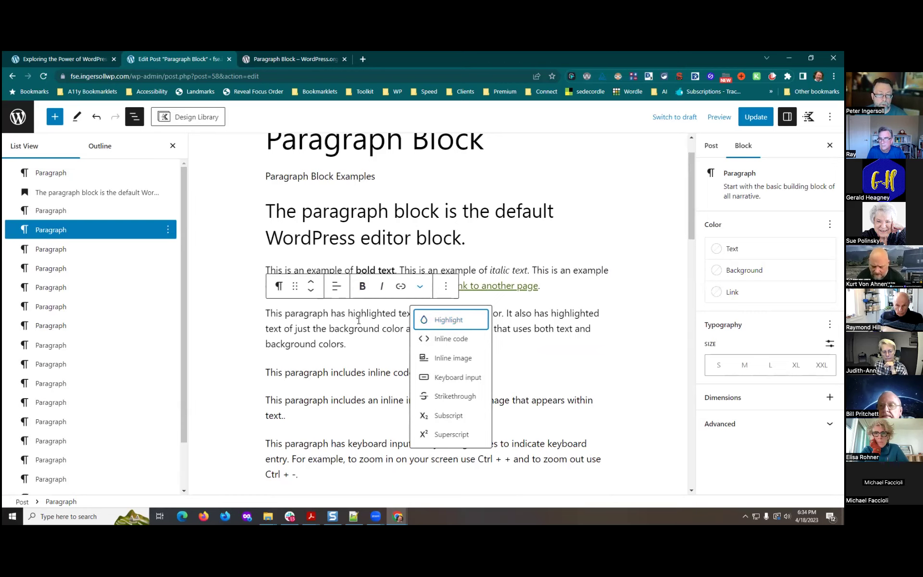
Highlight the words "highlighted text" with the custom text color 315ADA
left_click(346, 311)
left_click_drag(348, 312, 417, 311)
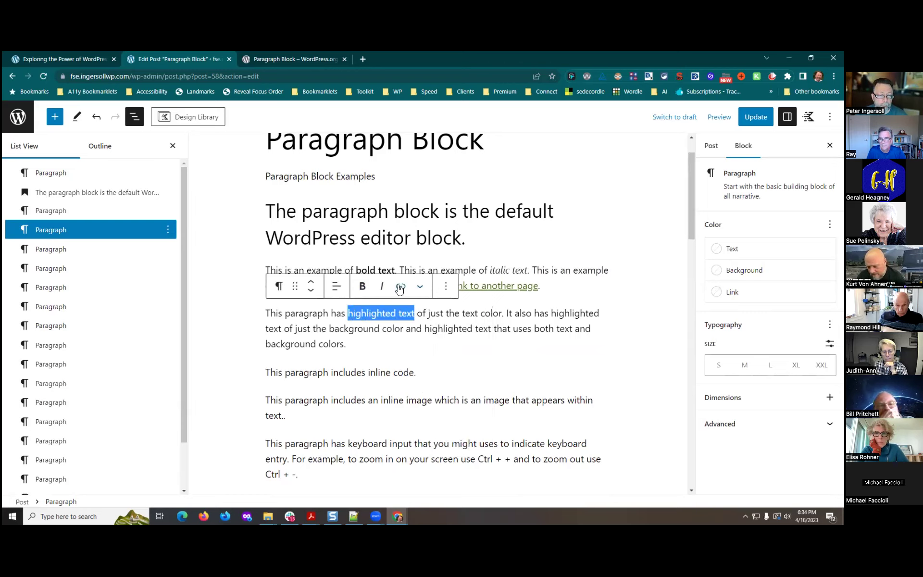
left_click(420, 286)
left_click(440, 321)
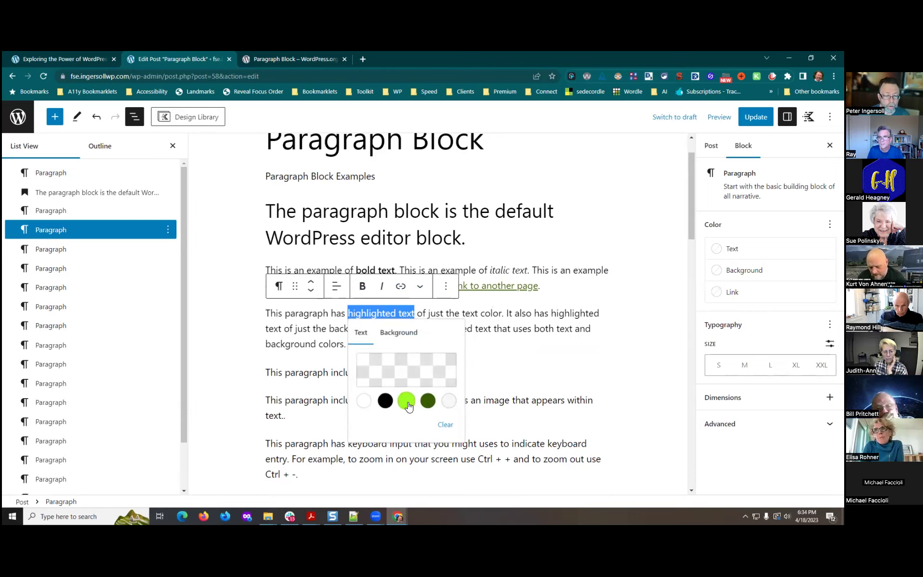
left_click(400, 374)
left_click(424, 192)
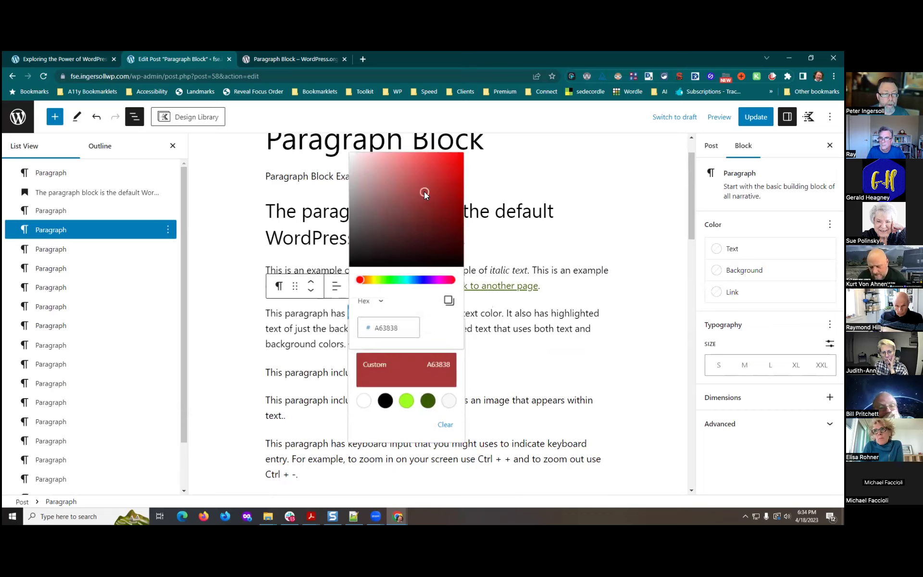
left_click(417, 279)
left_click(437, 169)
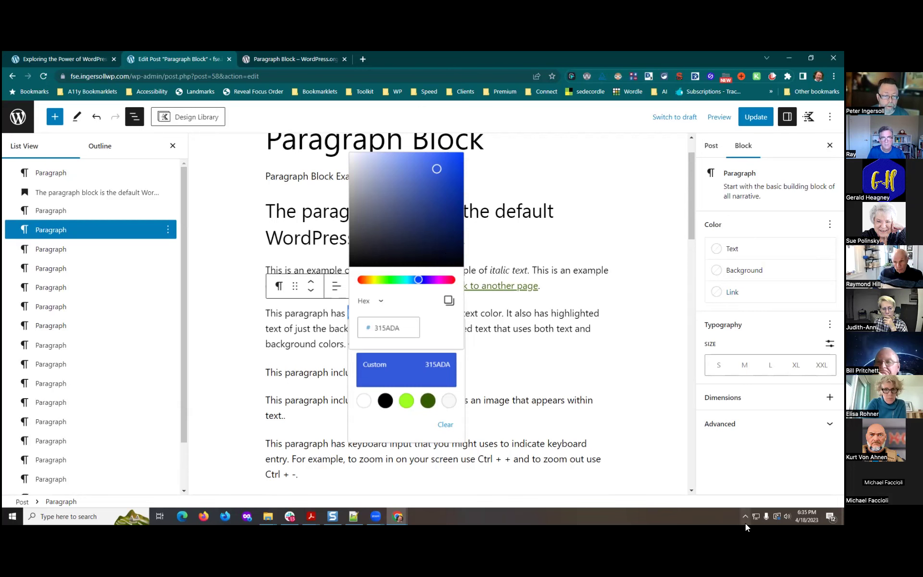
left_click(561, 239)
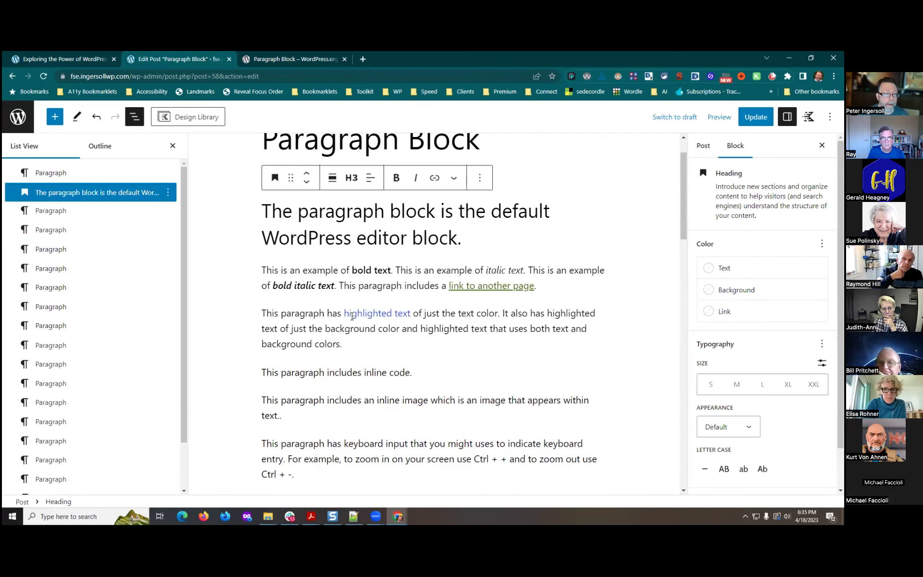
Make the blue words "highlighted text" bold
left_click_drag(346, 313, 415, 313)
left_click(362, 286)
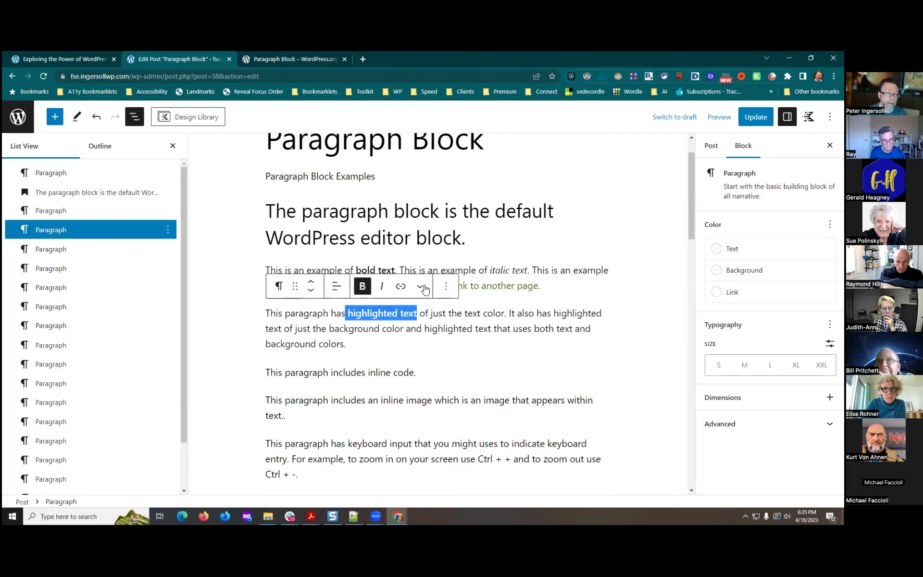
left_click(346, 344)
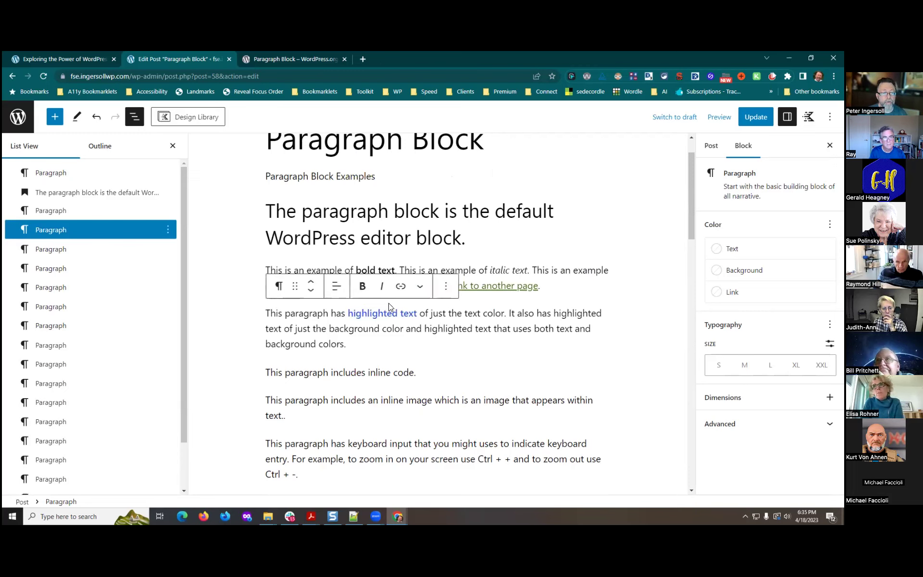
Format the words "text color" in the highlighted-text paragraph as inline code, and undo that formatting
scroll(389, 303, "down", 1)
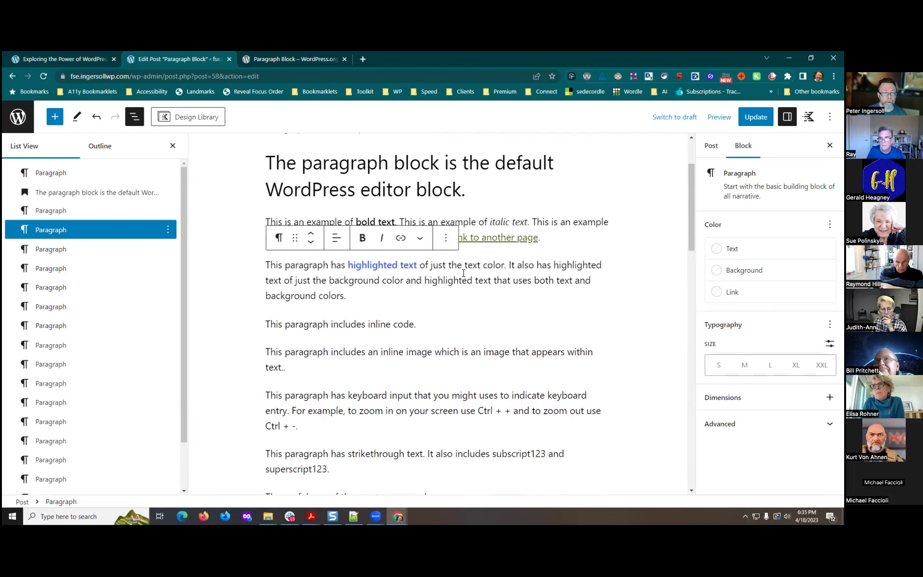
left_click(421, 245)
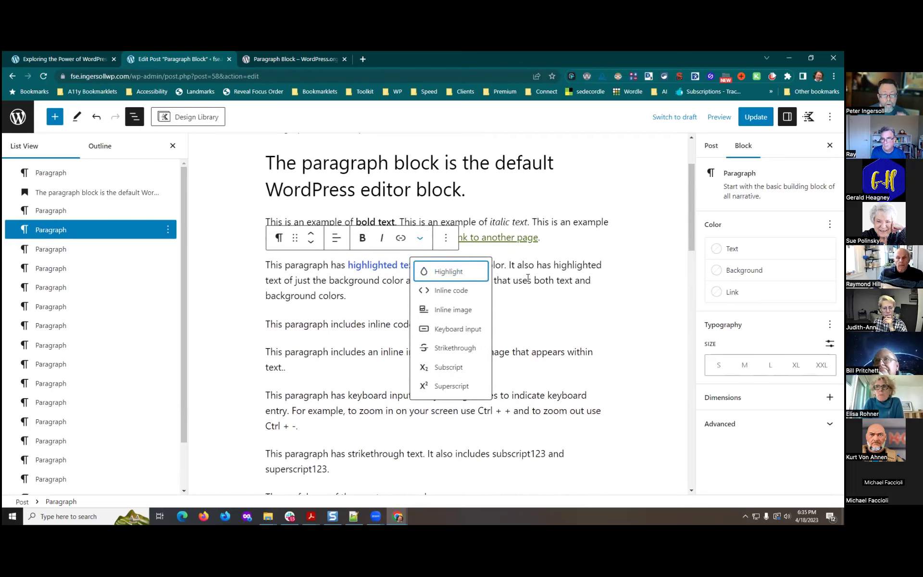
key("Escape")
left_click_drag(464, 265, 505, 265)
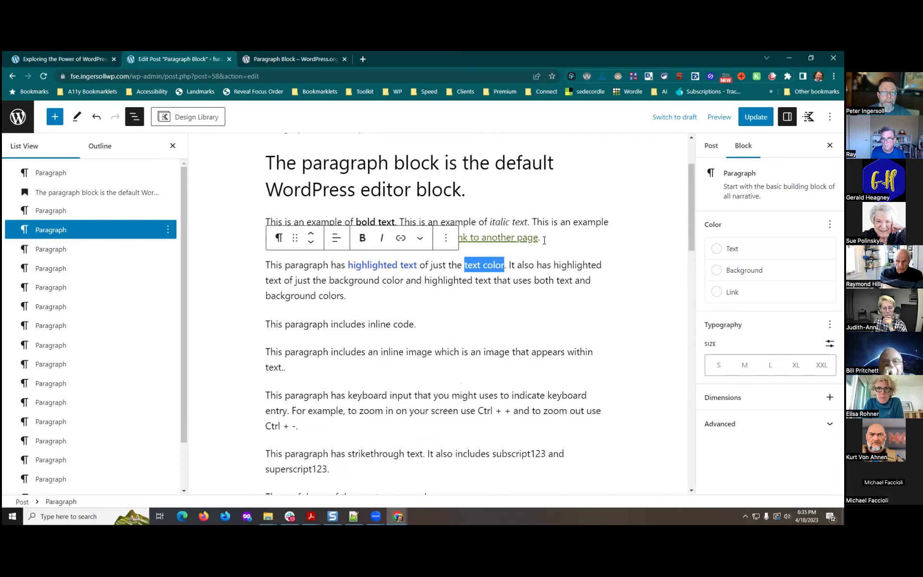
left_click(420, 242)
left_click(445, 289)
left_click(494, 270)
left_click_drag(464, 264, 516, 267)
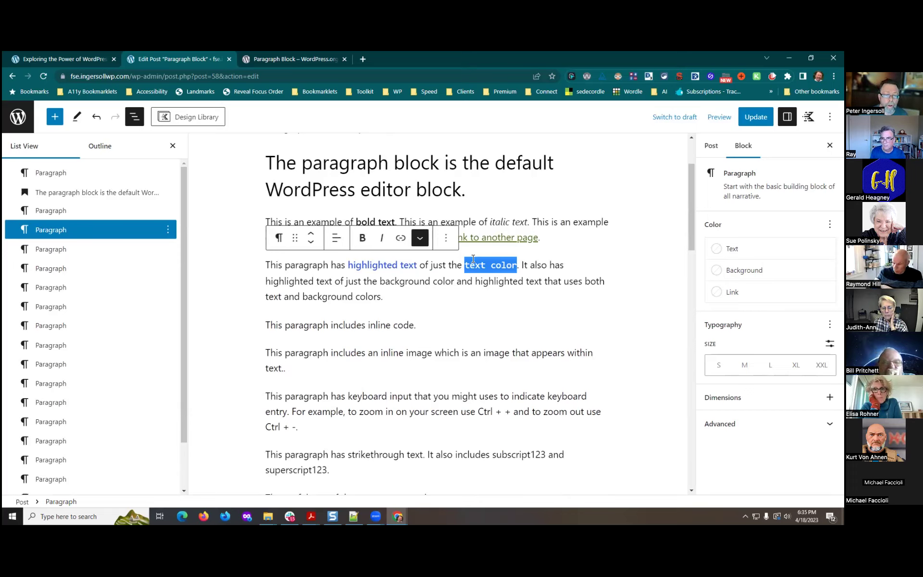
key("ctrl+z")
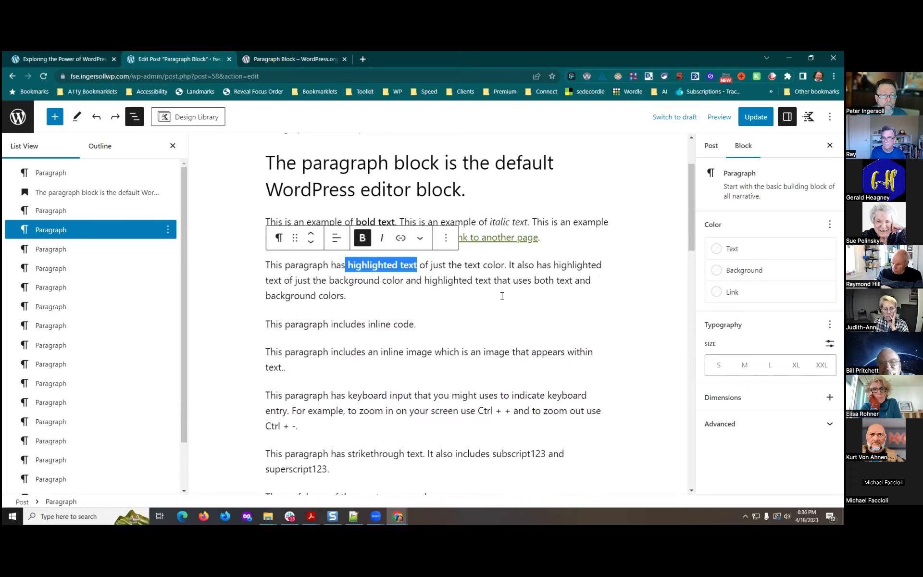
left_click(344, 296)
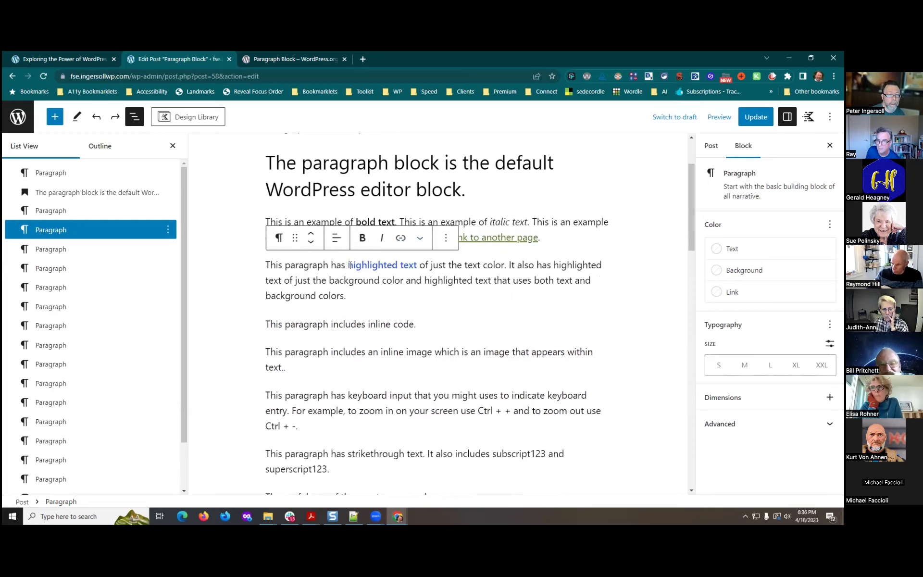
Give the whole highlighted-text paragraph the solid theme background color Tertiary (F6F6F6)
left_click(308, 281)
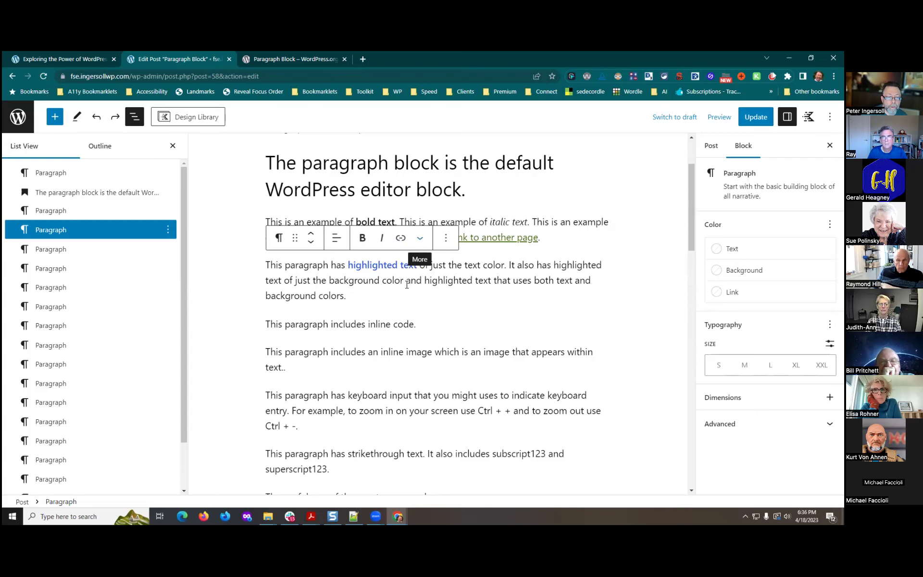
key("ctrl+shift+Left")
key("shift+Up")
key("shift+Up")
key("shift+Home")
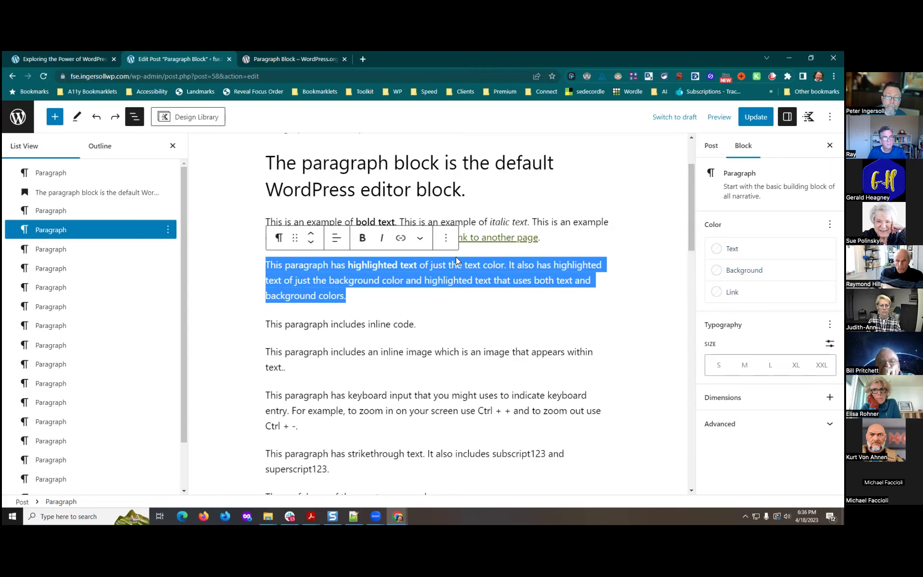
left_click(715, 271)
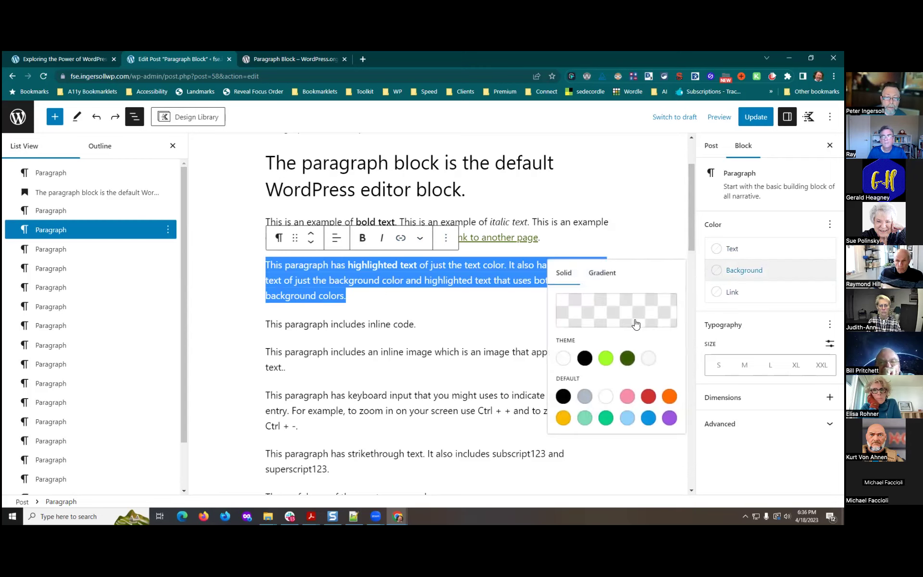
left_click(646, 361)
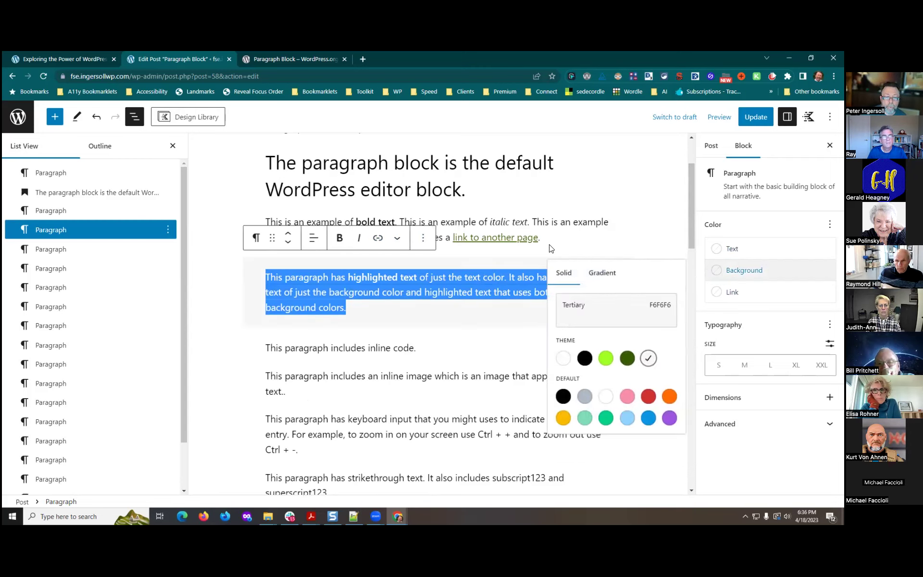
left_click(638, 231)
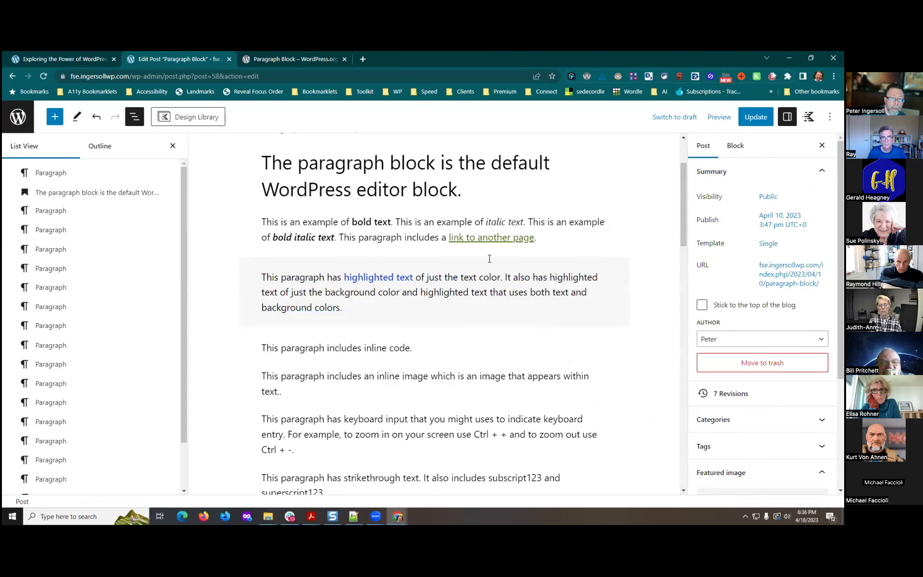
Try the theme color Primary (9DFF20) and the default Vivid purple (9B51E0) as the highlighted-text paragraph's text color
left_click(399, 287)
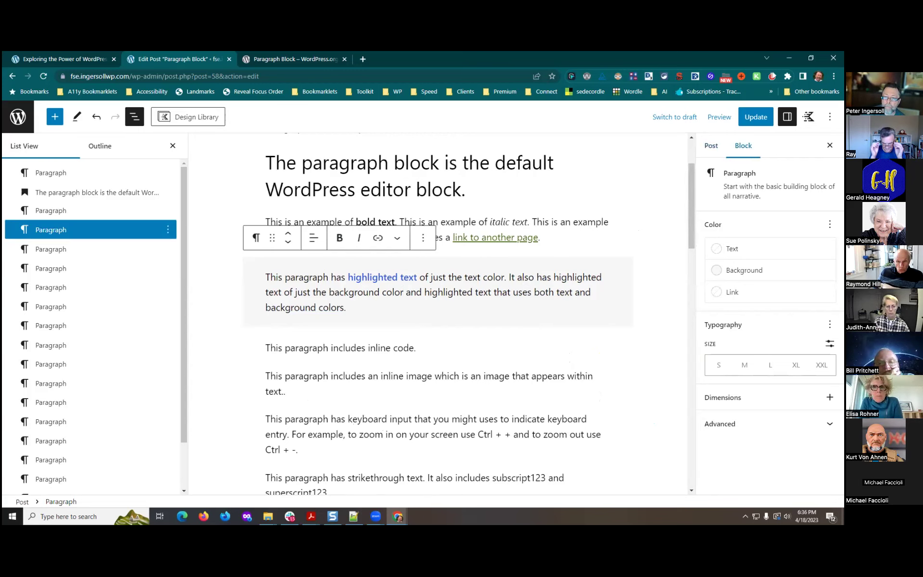
key("ctrl+shift+comma")
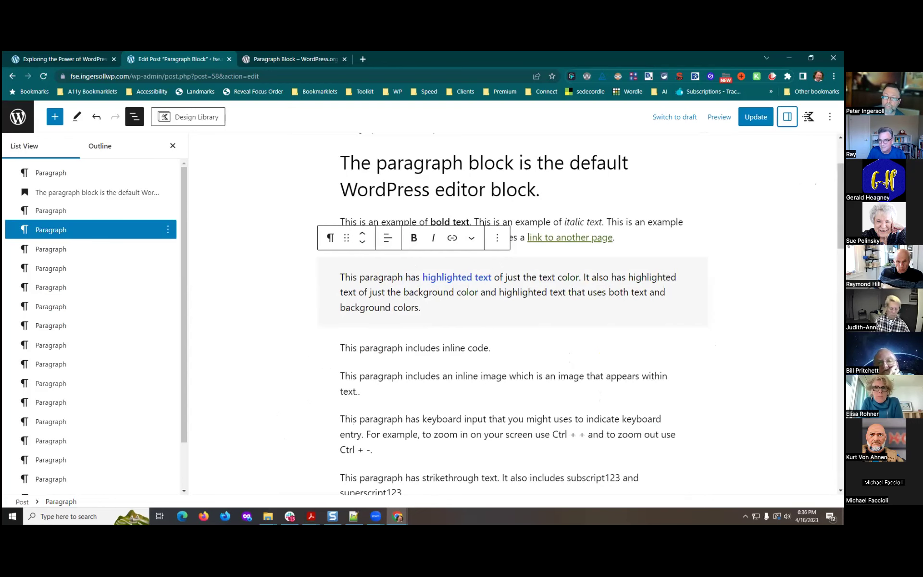
key("ctrl+shift+comma")
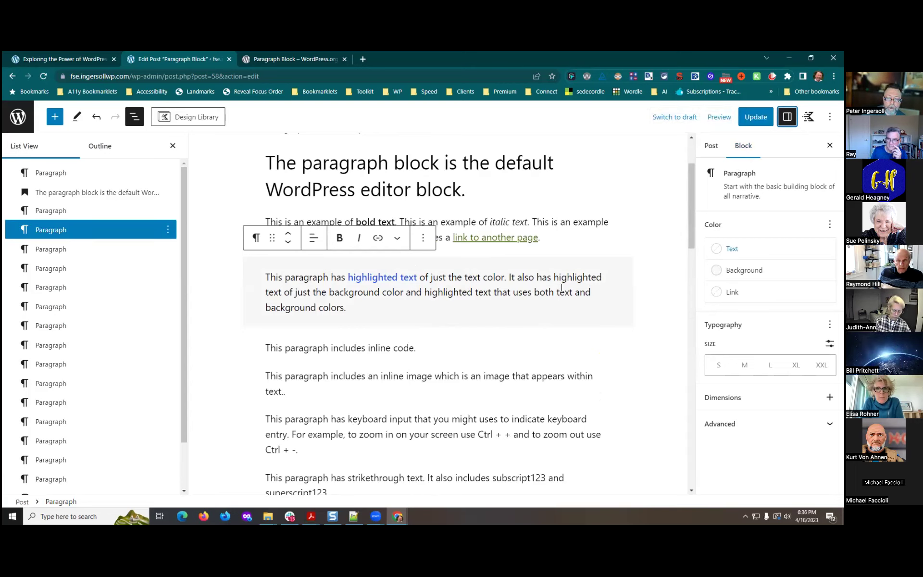
left_click(716, 250)
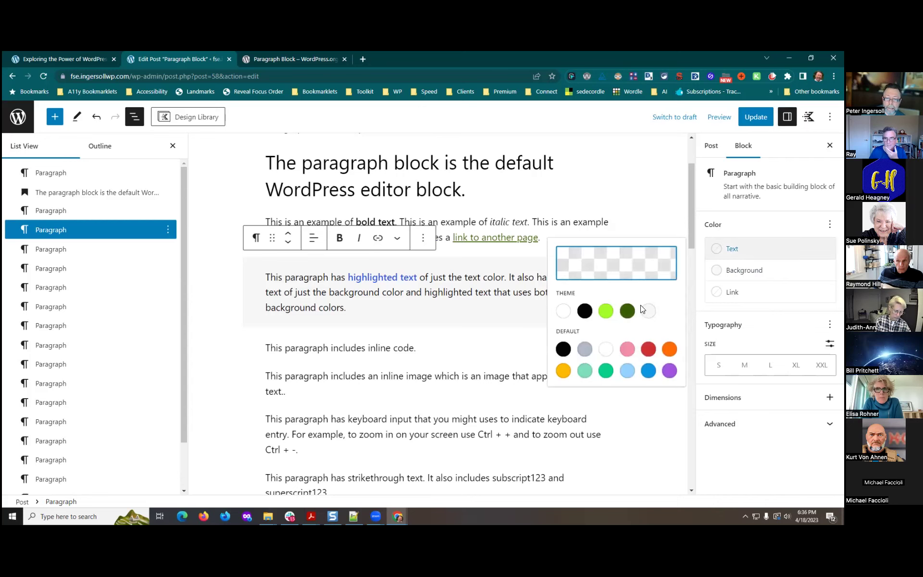
left_click(607, 313)
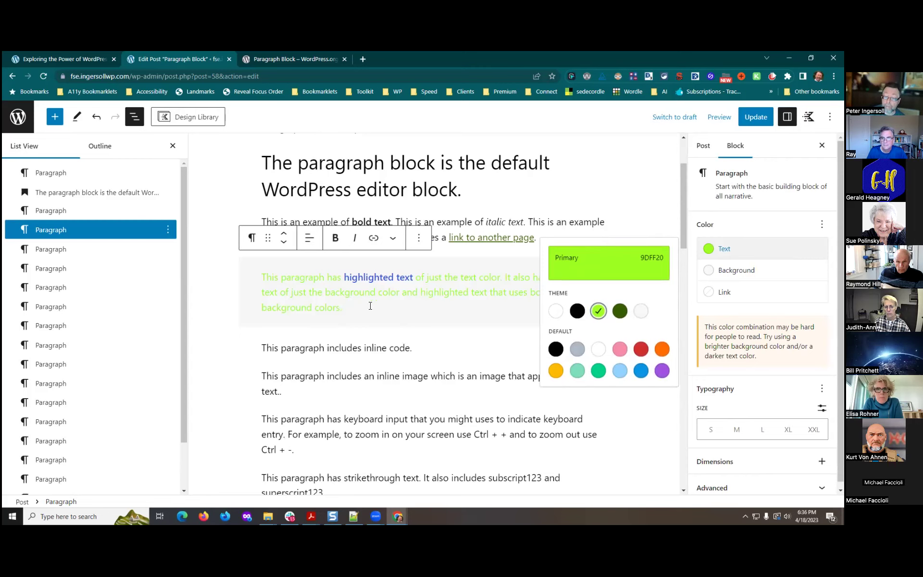
left_click(662, 370)
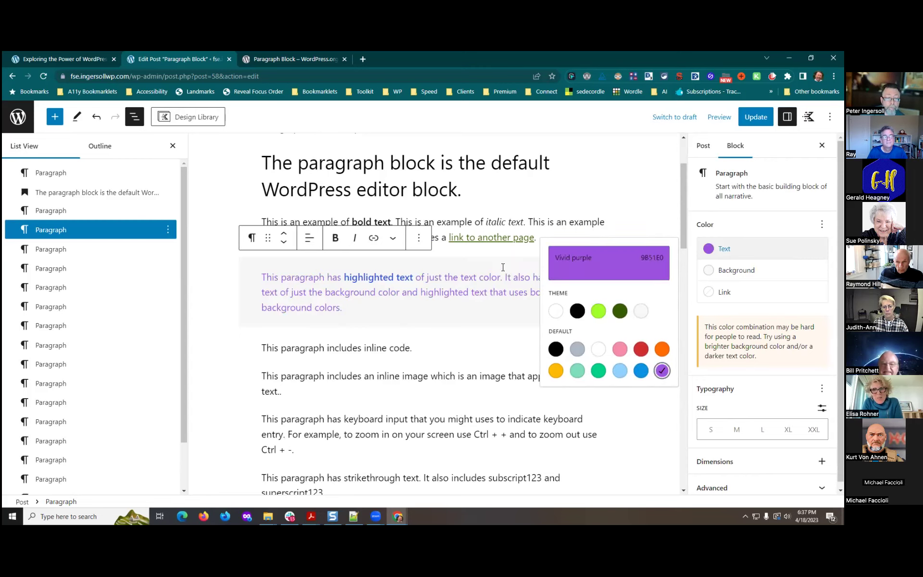
Examine the extra formatting options for the bold highlighted words and the paragraph's link color choices
left_click(371, 278)
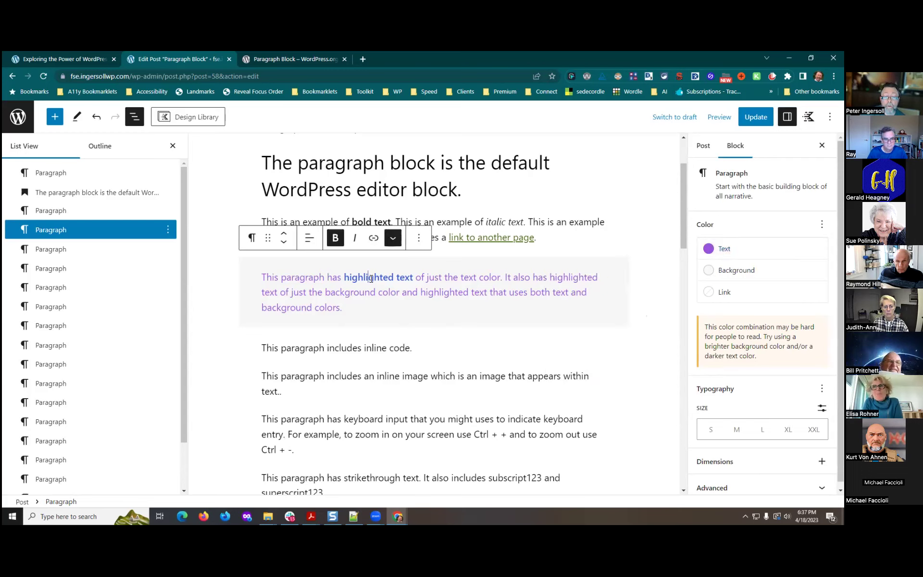
left_click(392, 239)
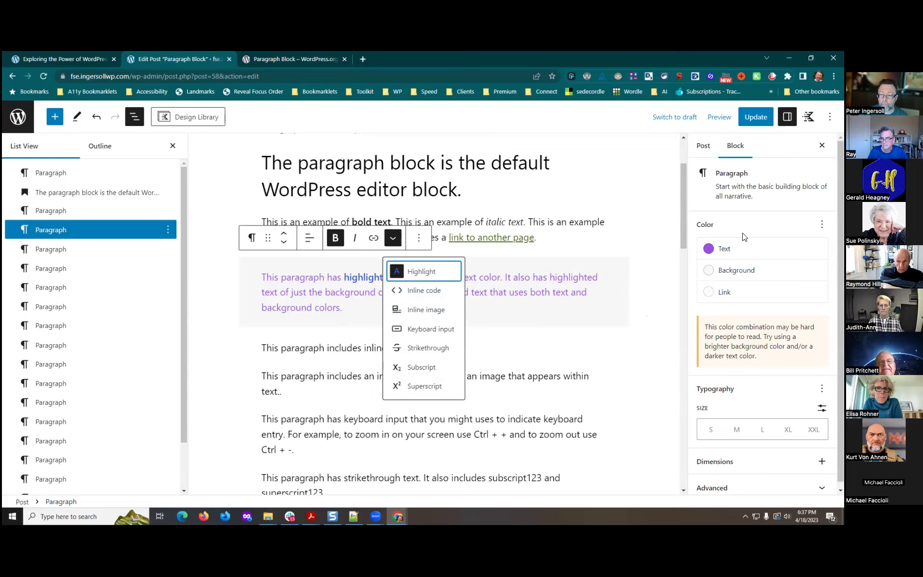
left_click(713, 298)
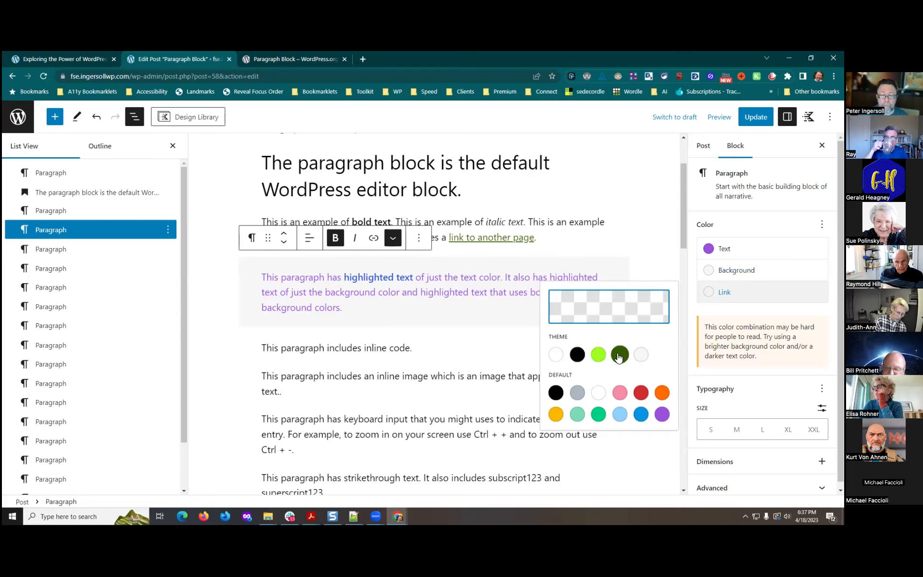
Set the paragraph's background to Contrast (000000) and its text color to Base (FFFFFF), and view the link color choices
left_click(716, 269)
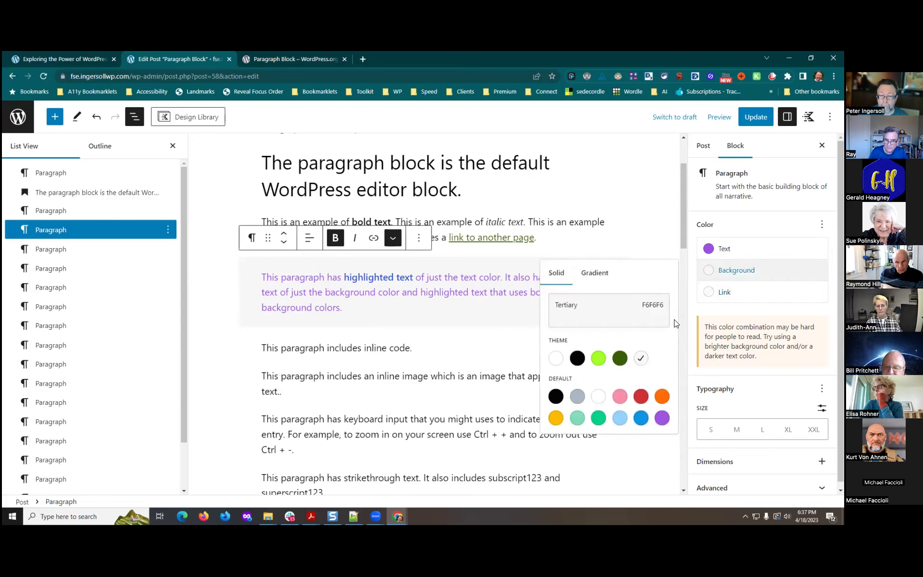
left_click(577, 359)
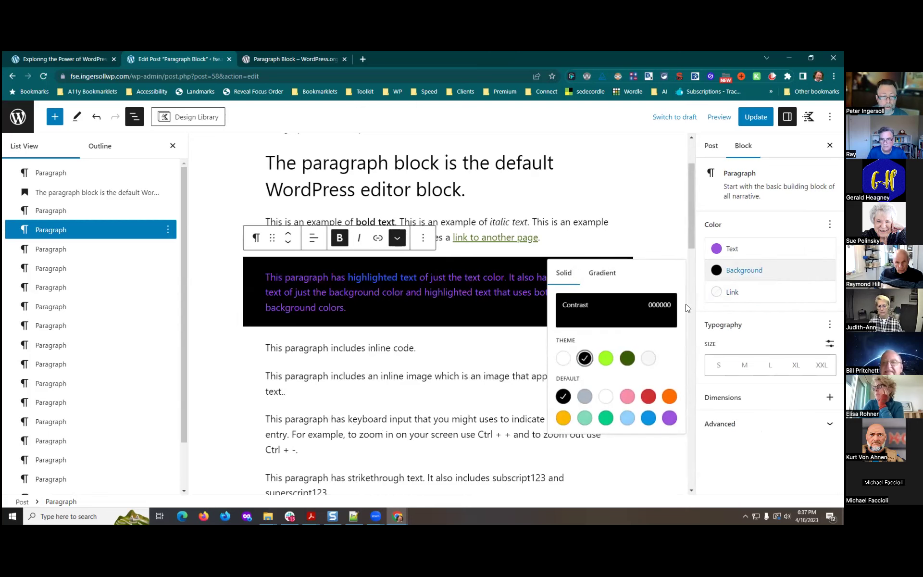
left_click(726, 250)
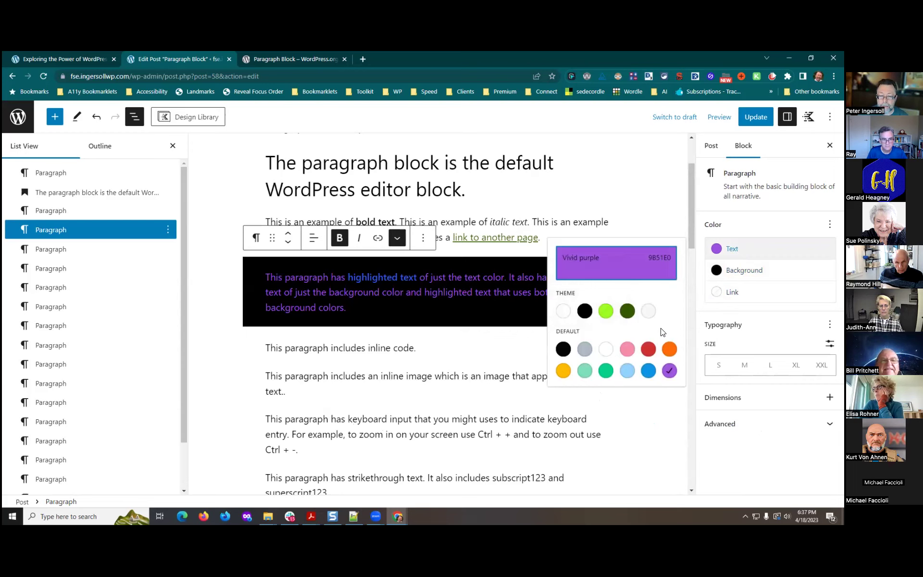
left_click(564, 313)
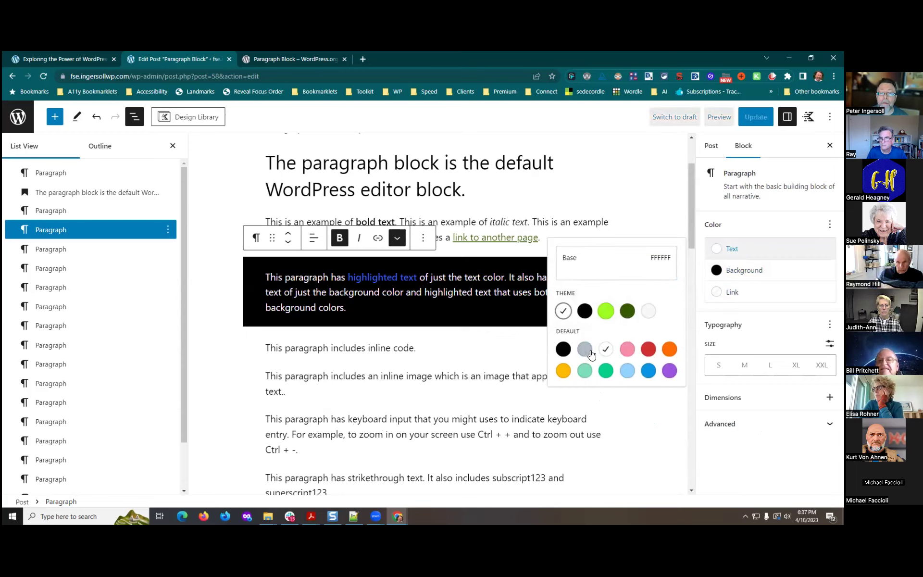
left_click(726, 293)
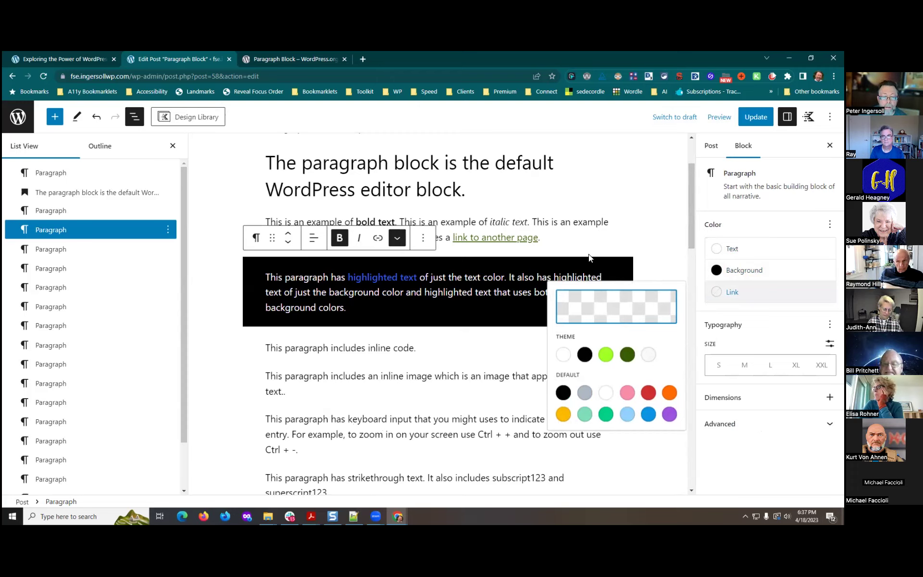
Review the extra text formatting options and select the words "inline code" in the paragraph below the black one
left_click(397, 243)
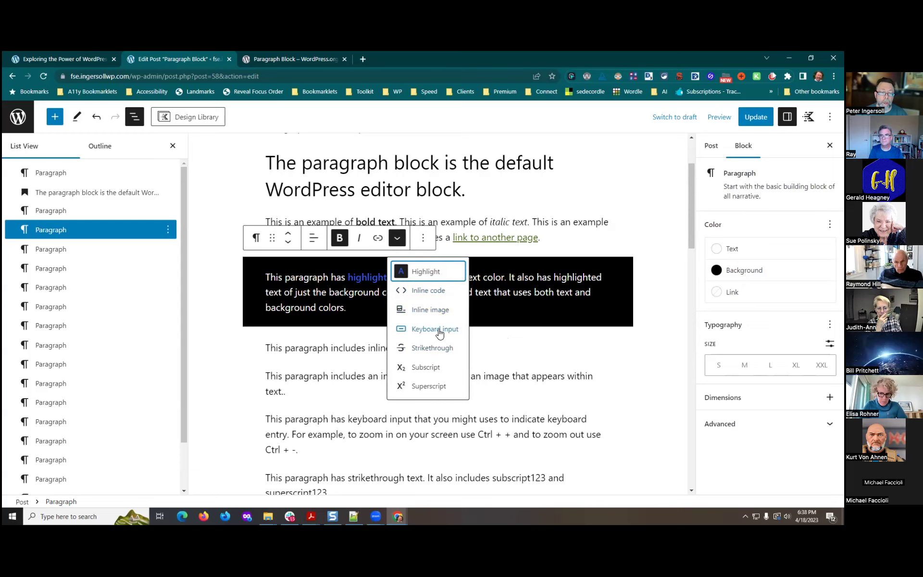
left_click(443, 348)
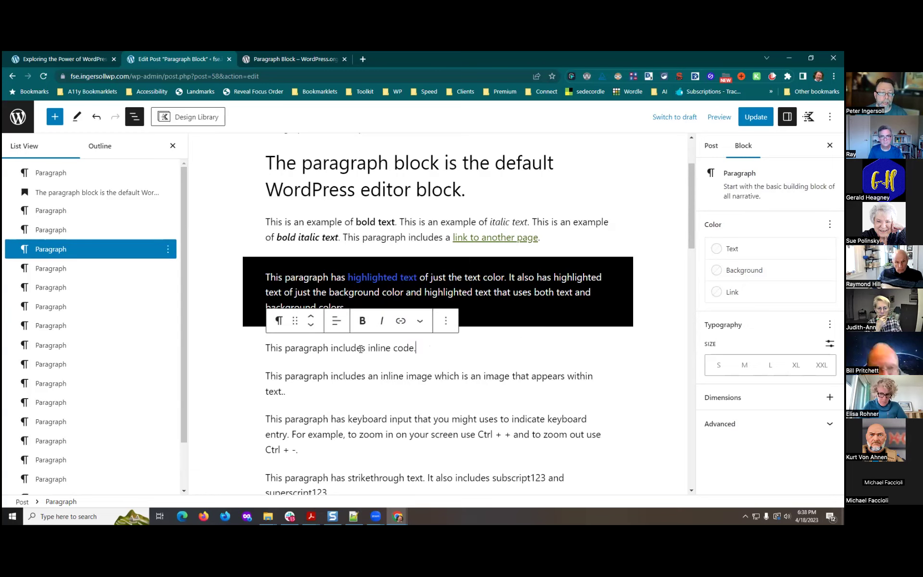
left_click_drag(368, 348, 414, 347)
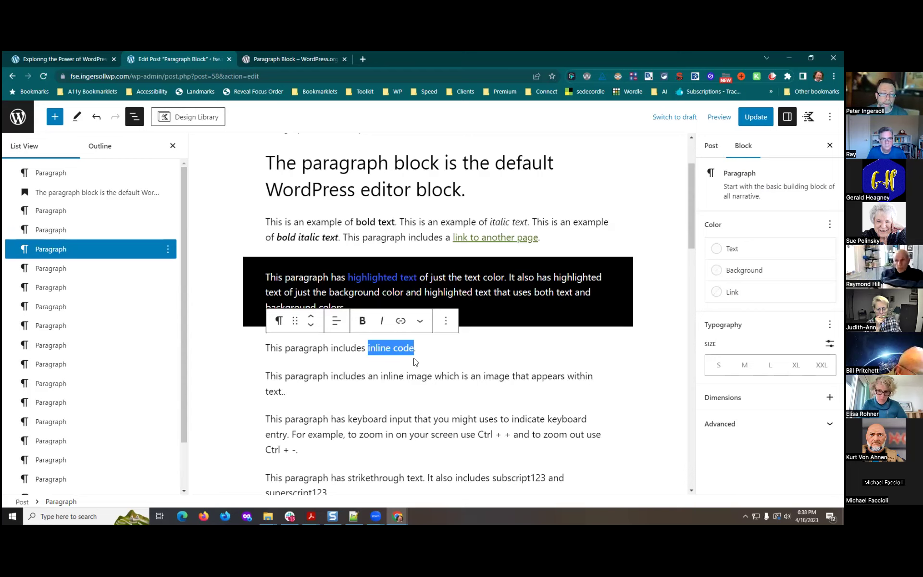
left_click(378, 374)
left_click(457, 379)
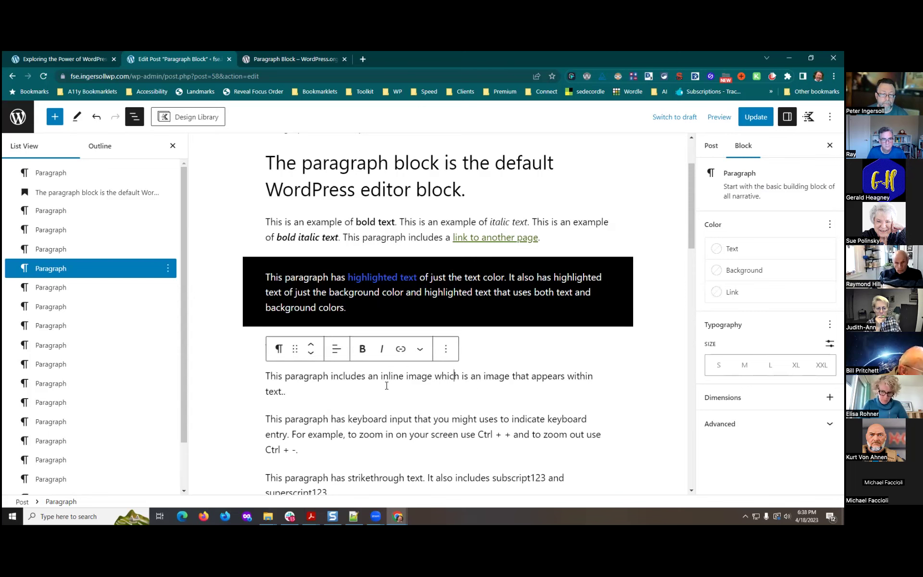
scroll(505, 384, "down", 1)
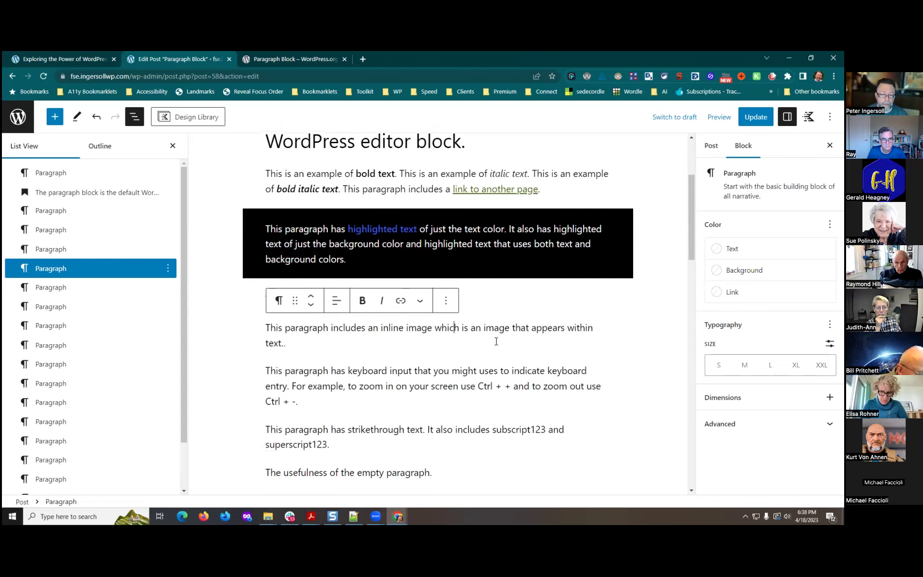
left_click(473, 299)
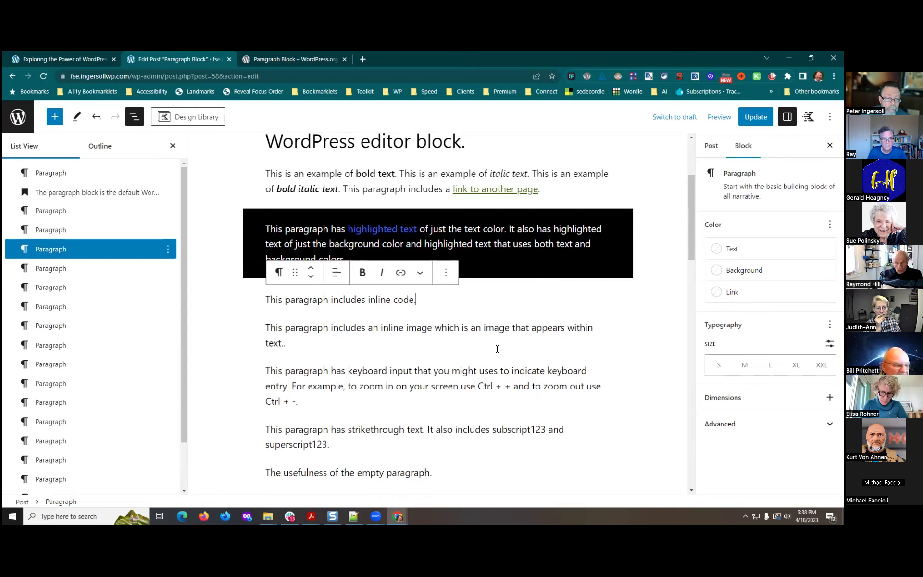
Insert the Wapuu picture original-wapuu-273x300-1.png from the media library as an inline image after the words "inline image"
left_click(432, 329)
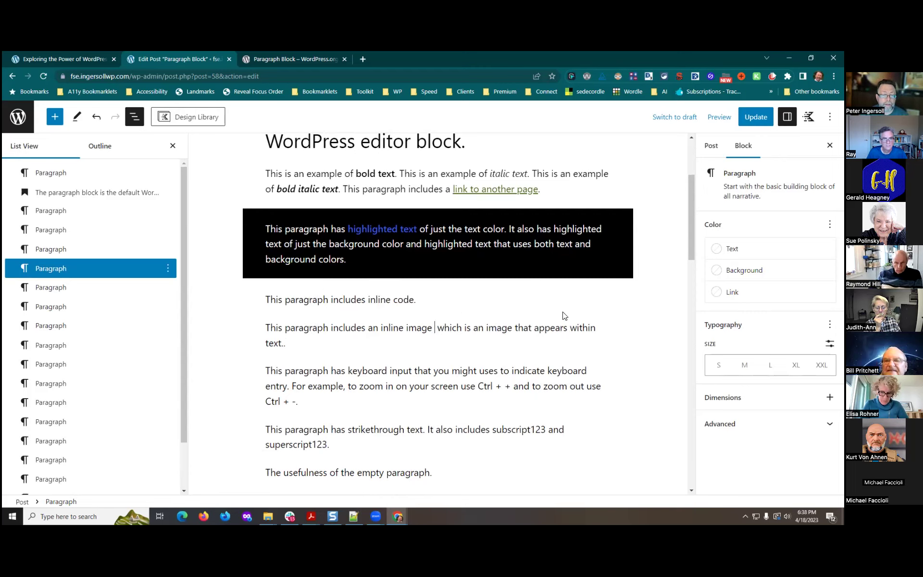
left_click(420, 301)
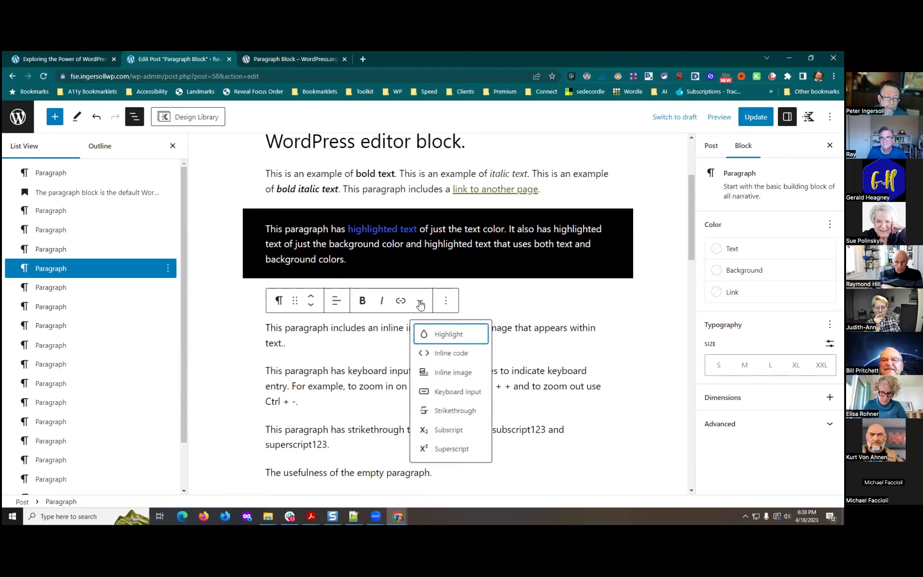
left_click(449, 376)
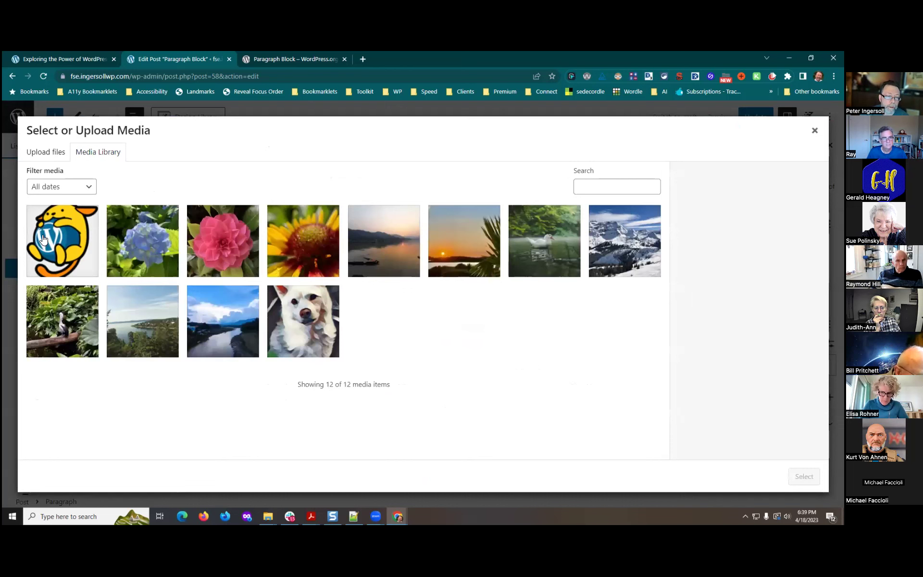
left_click(44, 239)
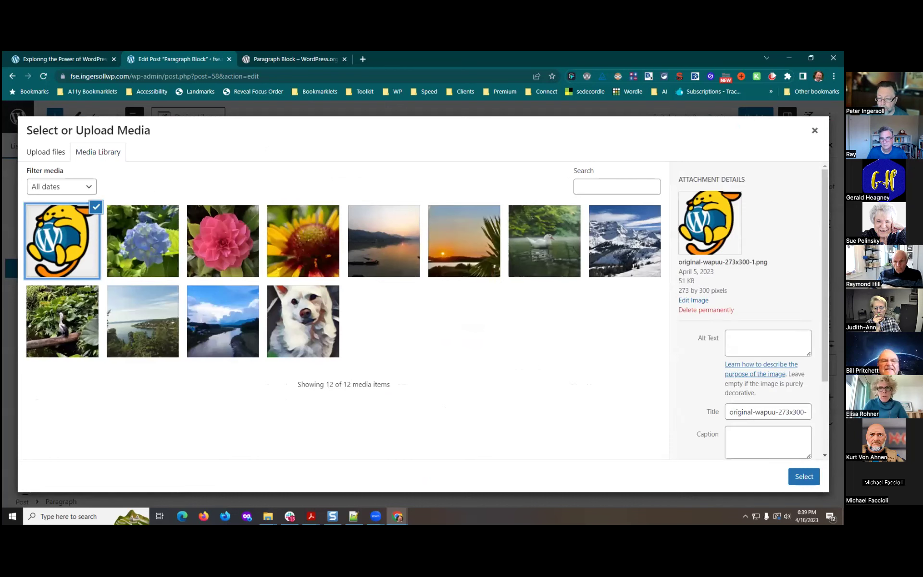
left_click(804, 476)
Set the inline Wapuu image's width to 20
left_click(471, 360)
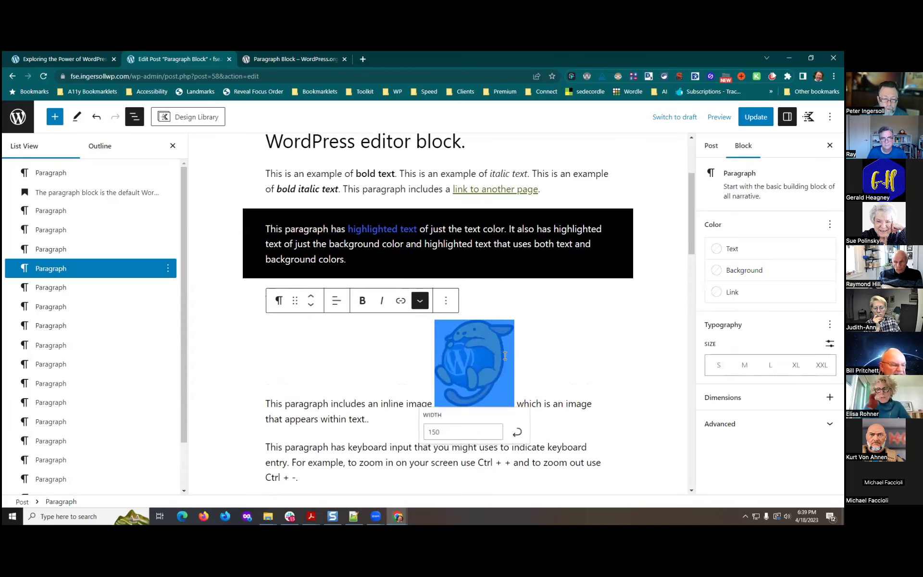
left_click_drag(442, 432, 426, 431)
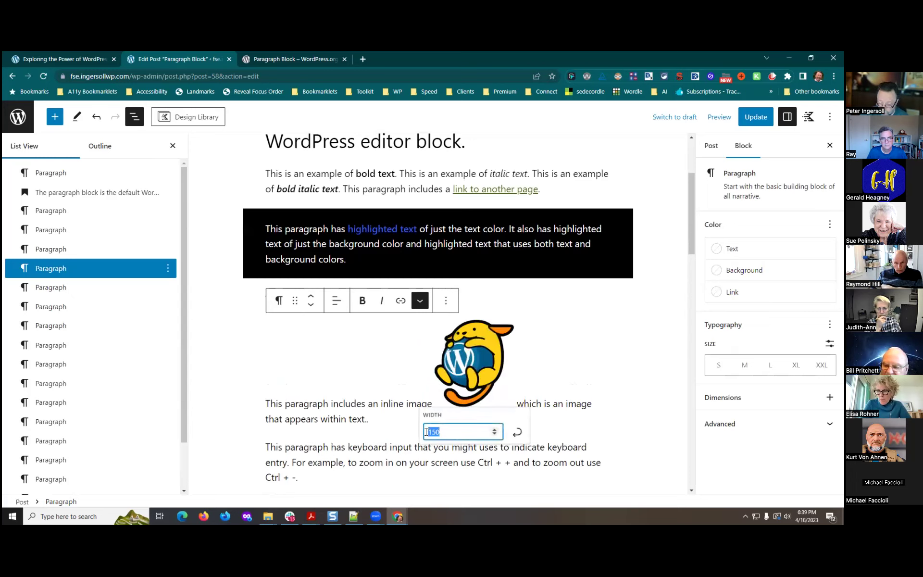
type("20")
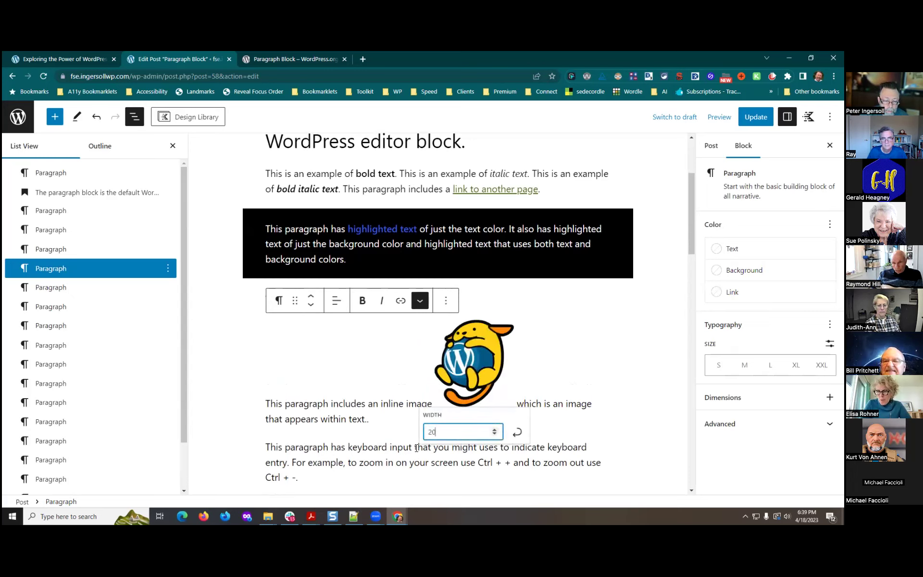
left_click(525, 434)
left_click(561, 335)
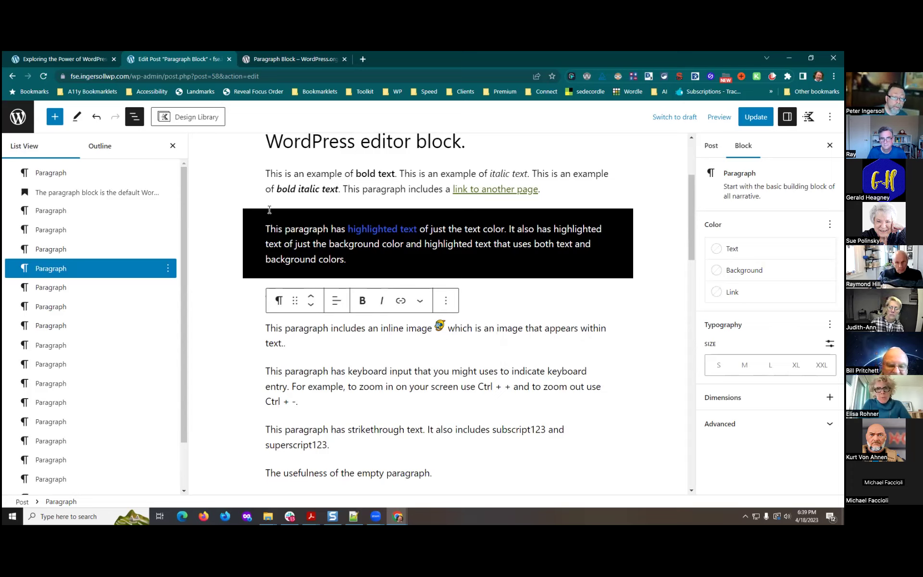
Set the inline Wapuu image's width to 28
left_click(421, 301)
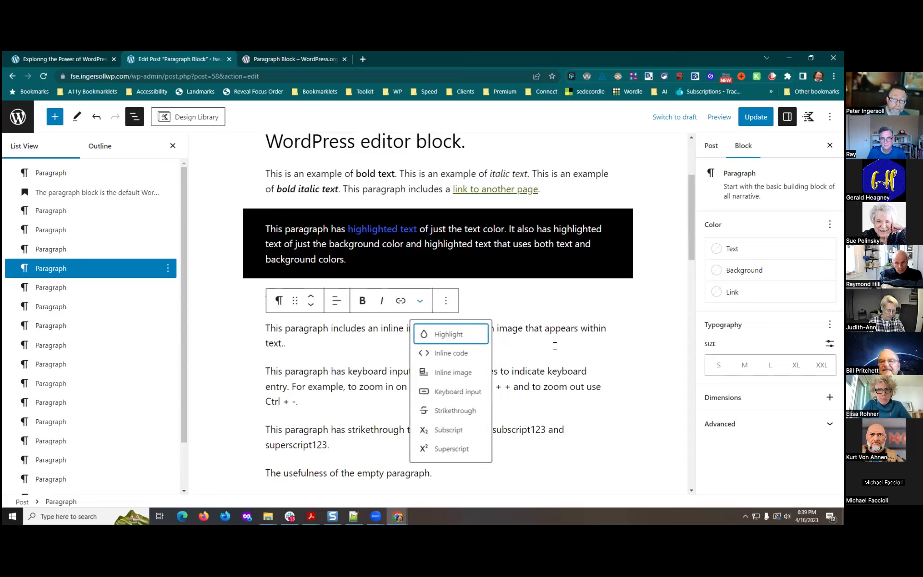
left_click(550, 331)
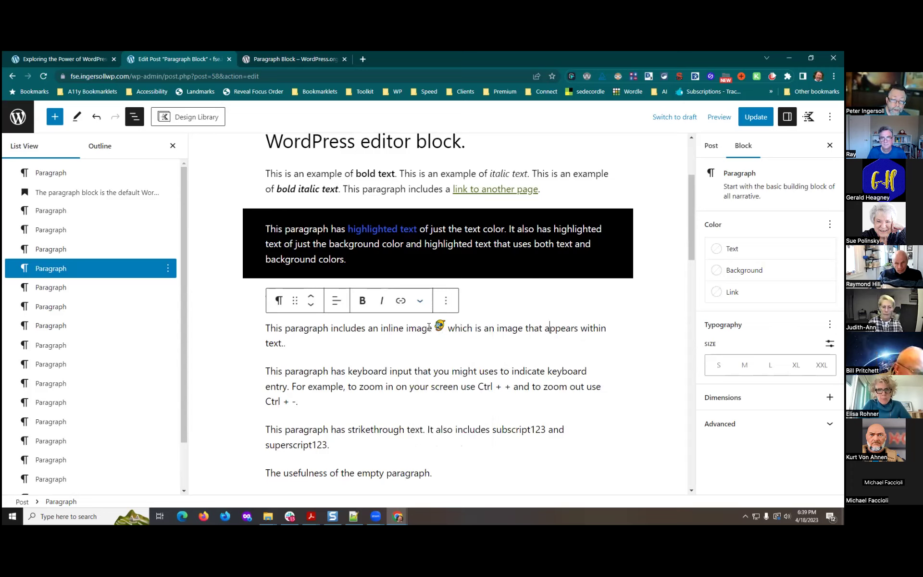
left_click(439, 326)
left_click(404, 356)
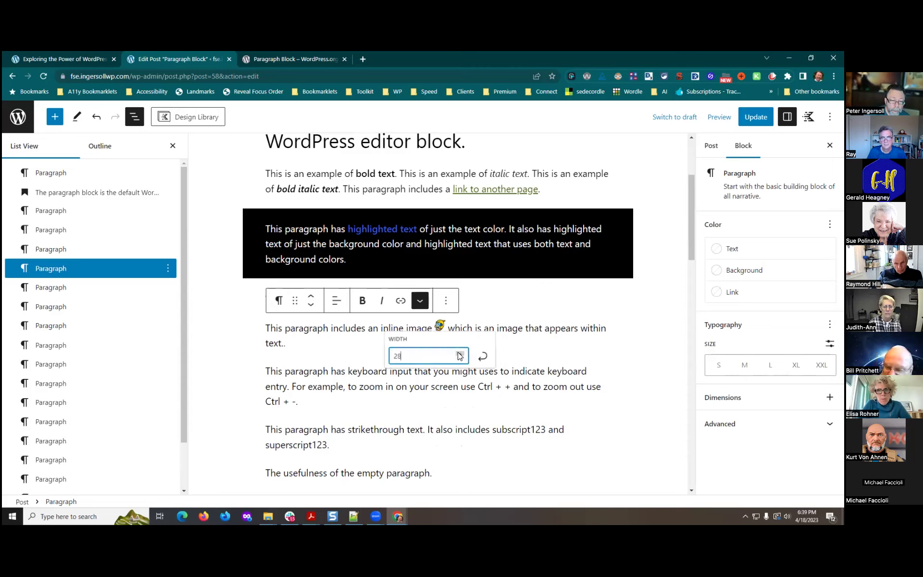
left_click(482, 355)
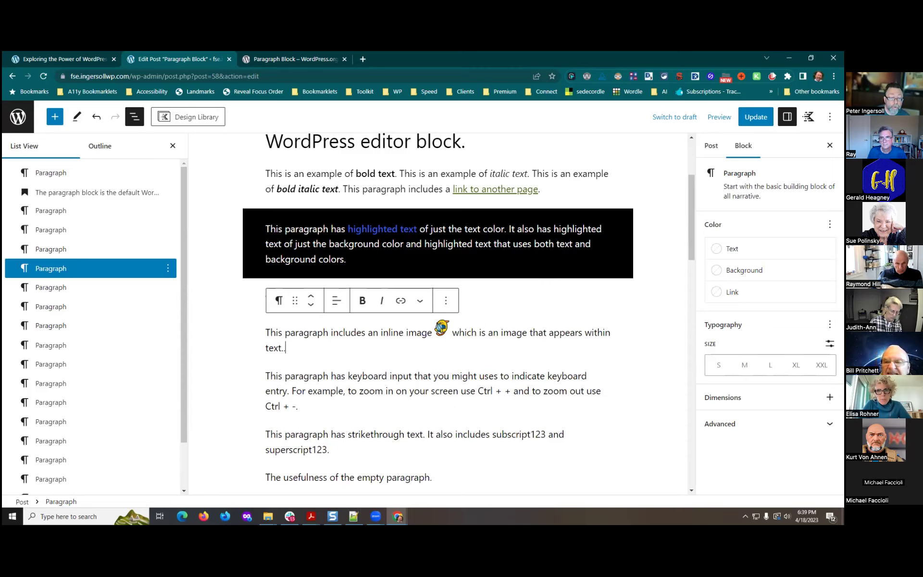
left_click(420, 301)
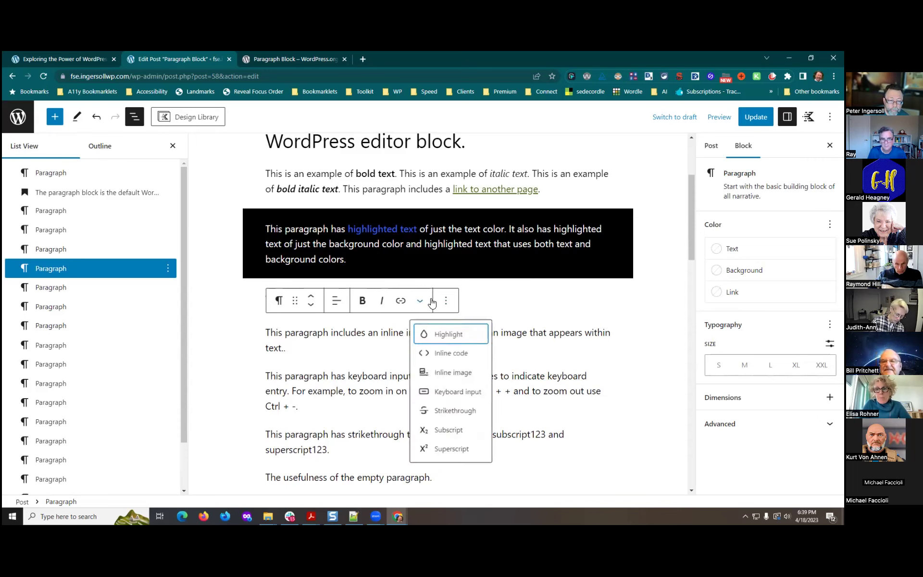
left_click(383, 402)
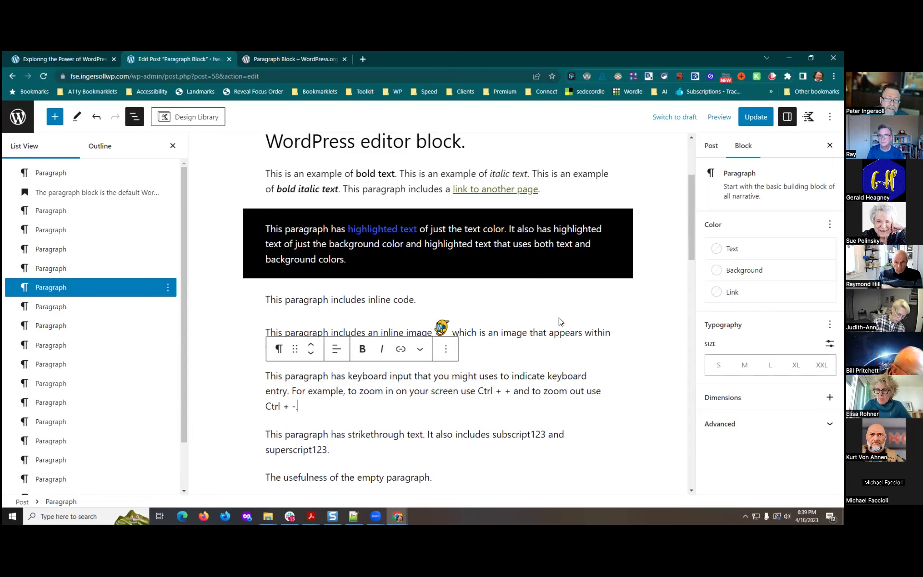
left_click(553, 332)
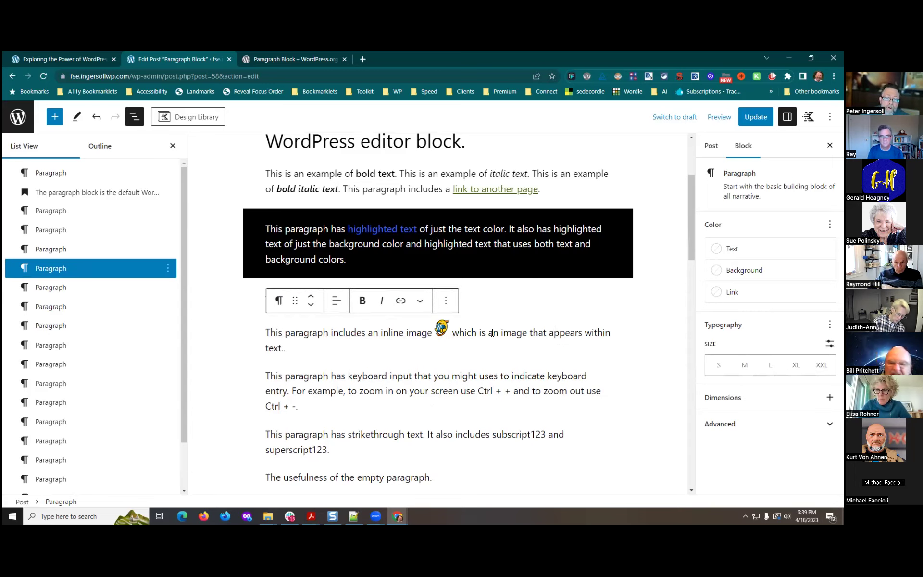
left_click(420, 302)
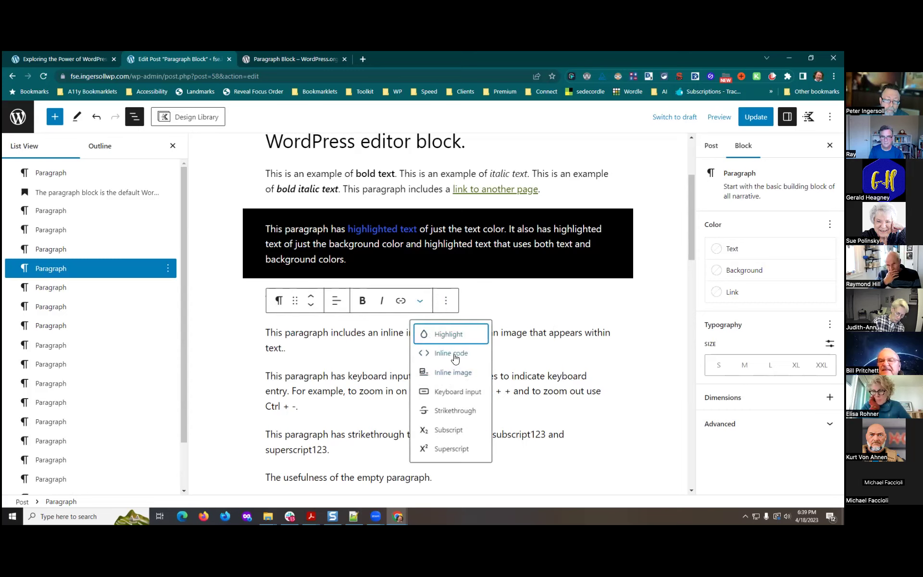
left_click(573, 382)
Format "Ctrl + +" as Keyboard input in the paragraph about zooming in and out
left_click_drag(476, 392, 508, 390)
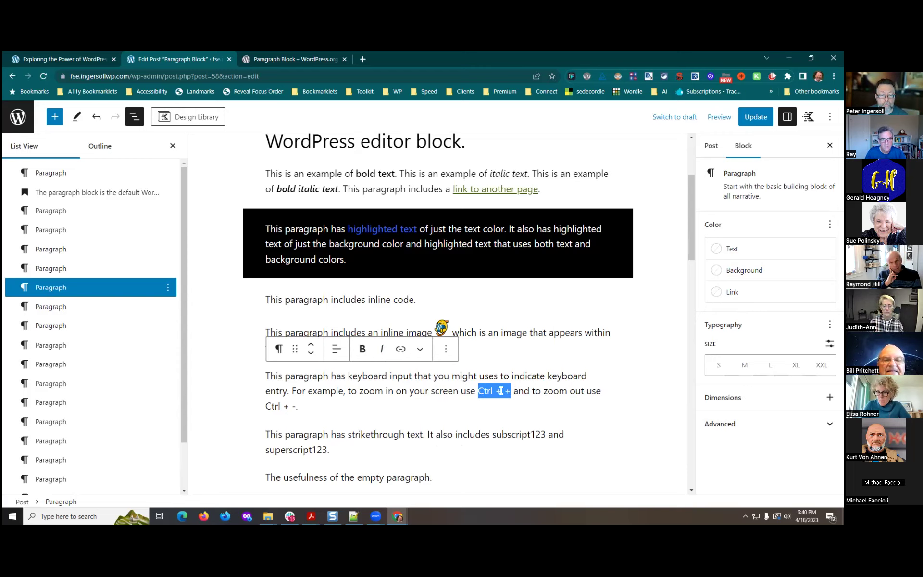
left_click(419, 349)
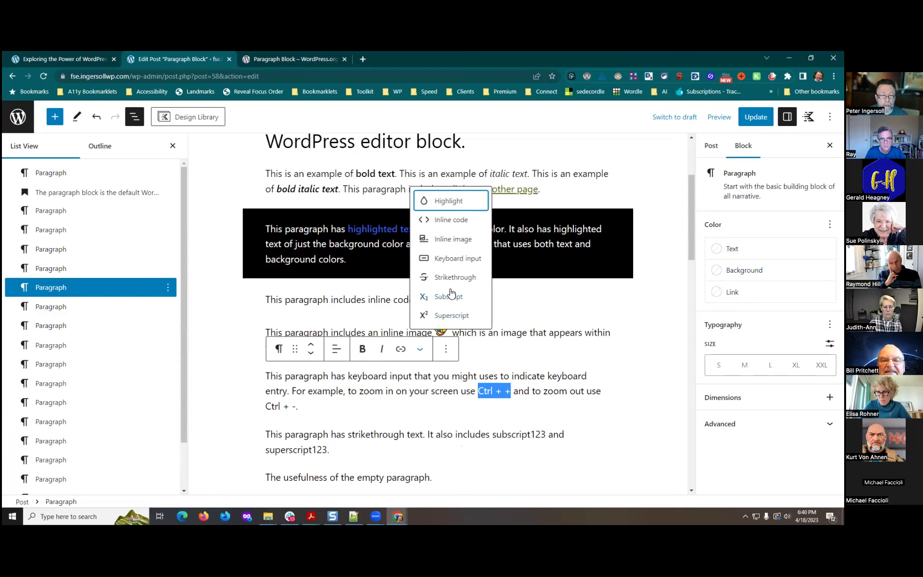
left_click(457, 257)
left_click(624, 367)
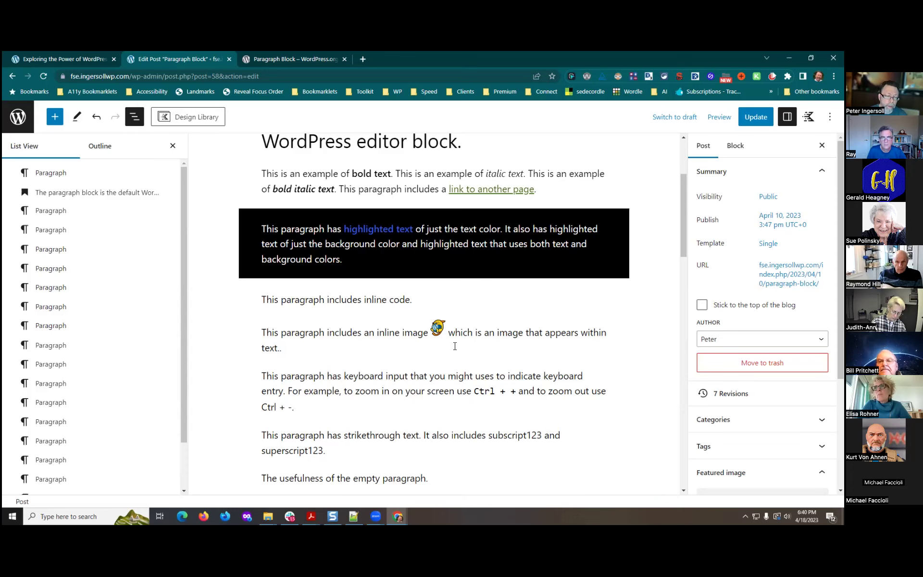
Apply Strikethrough to the words "strikethrough text" in the paragraph below the keyboard input example
scroll(455, 346, "down", 1)
left_click_drag(343, 387, 422, 387)
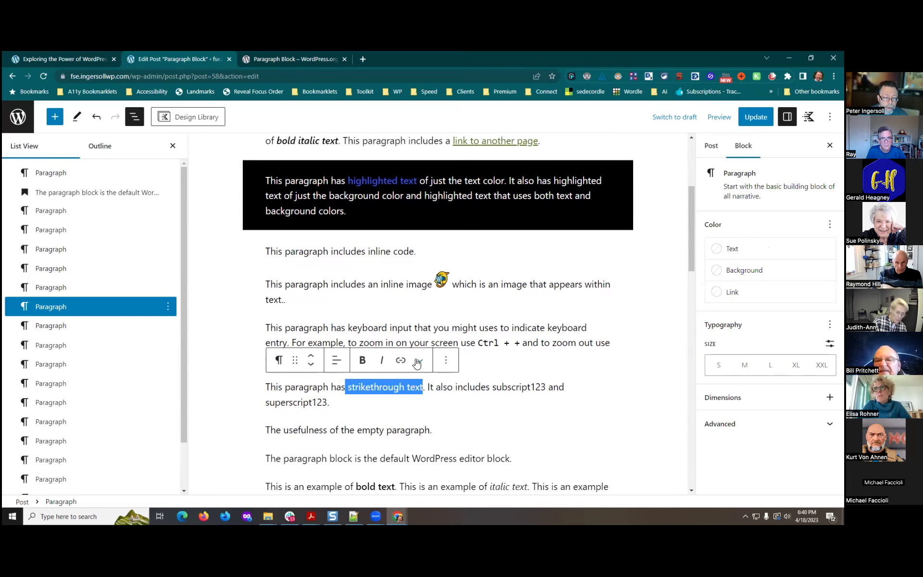
left_click(418, 361)
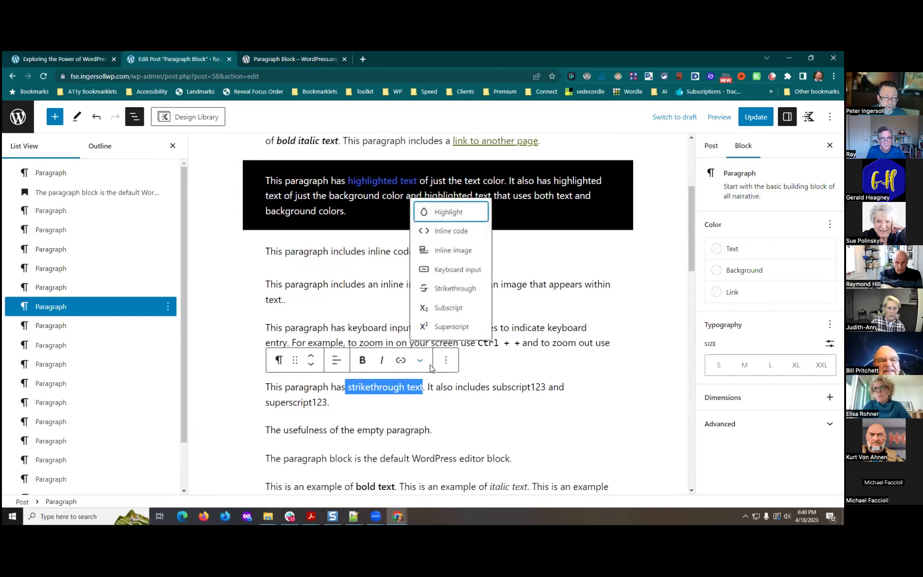
left_click(448, 287)
left_click(665, 381)
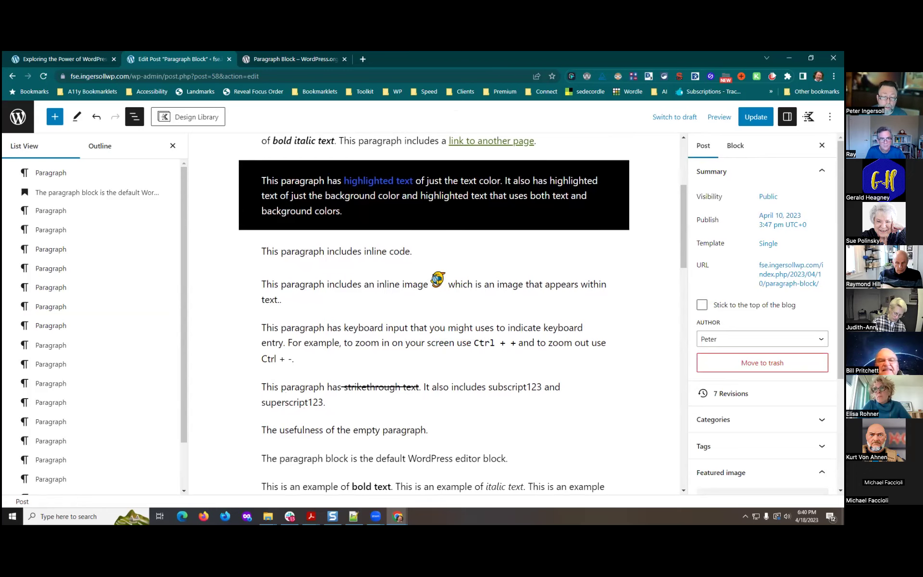
Format the "123" after the word "subscript" as Subscript
left_click_drag(529, 387, 544, 386)
left_click(546, 387)
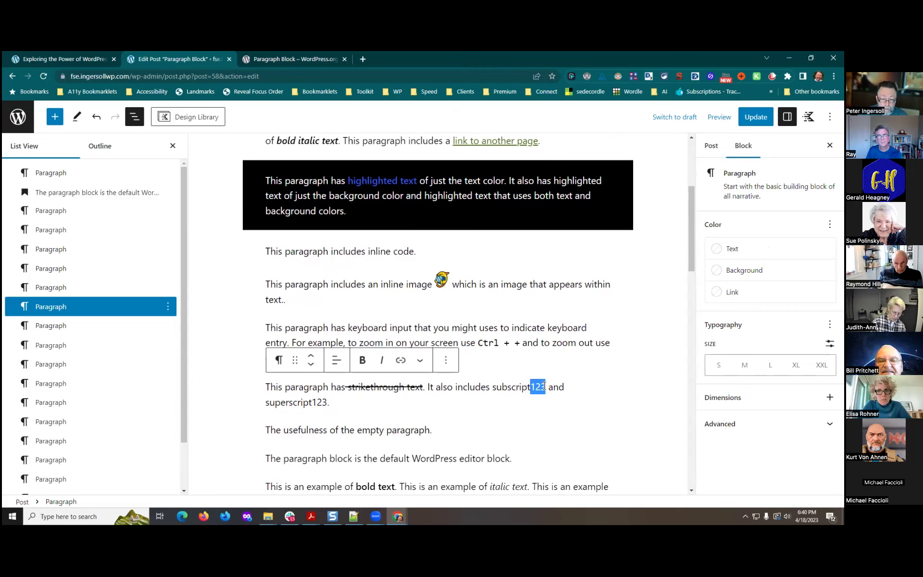
left_click(420, 360)
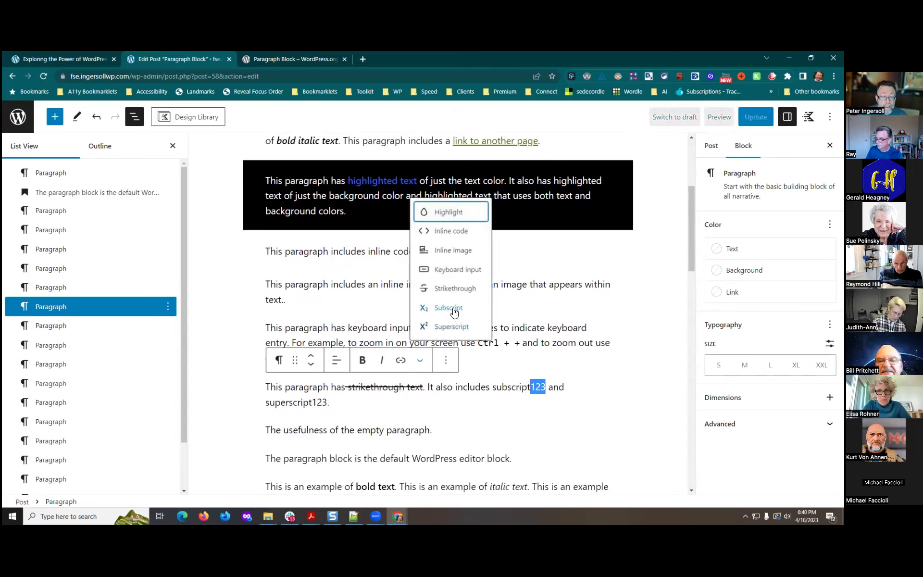
left_click(453, 309)
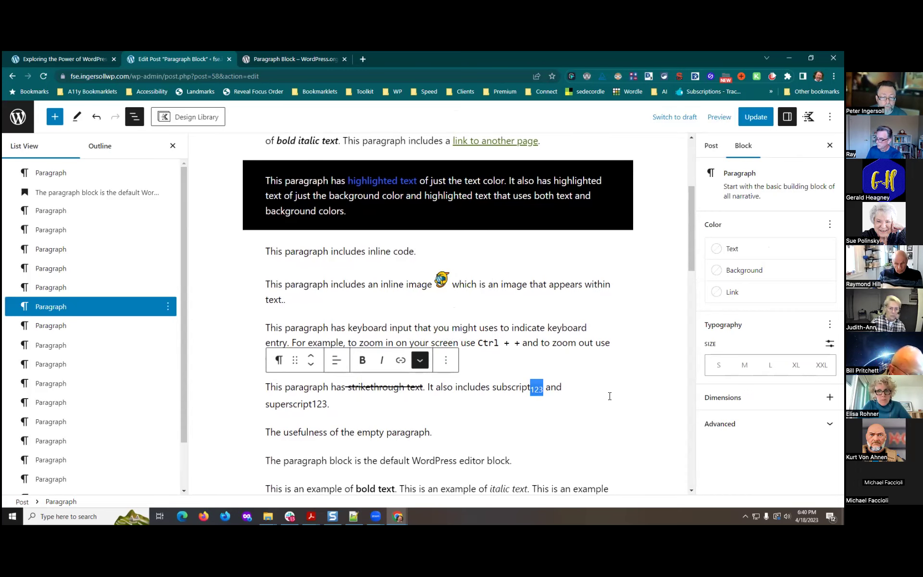
Format the "123" after the word "superscript" as Superscript
scroll(577, 432, "down", 1)
left_click_drag(317, 356, 323, 352)
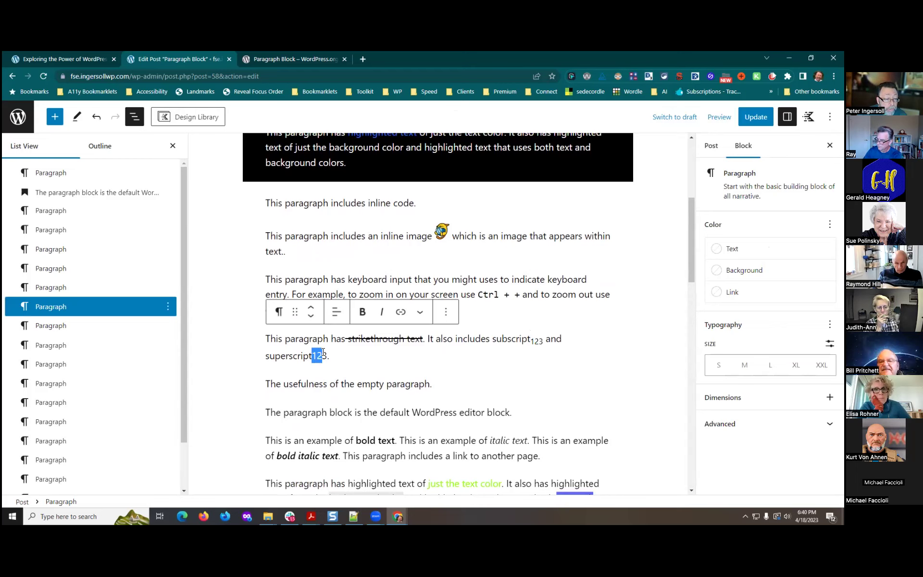
left_click(420, 313)
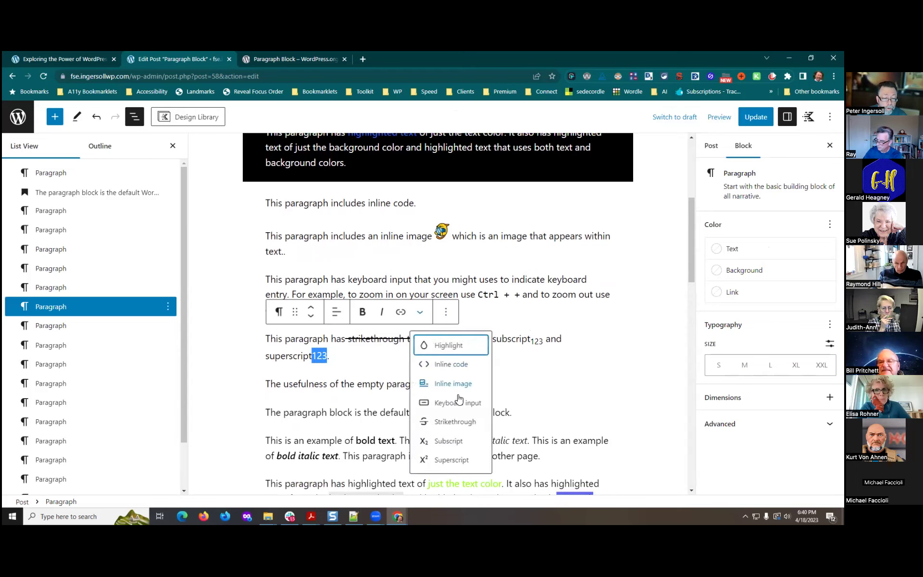
left_click(456, 461)
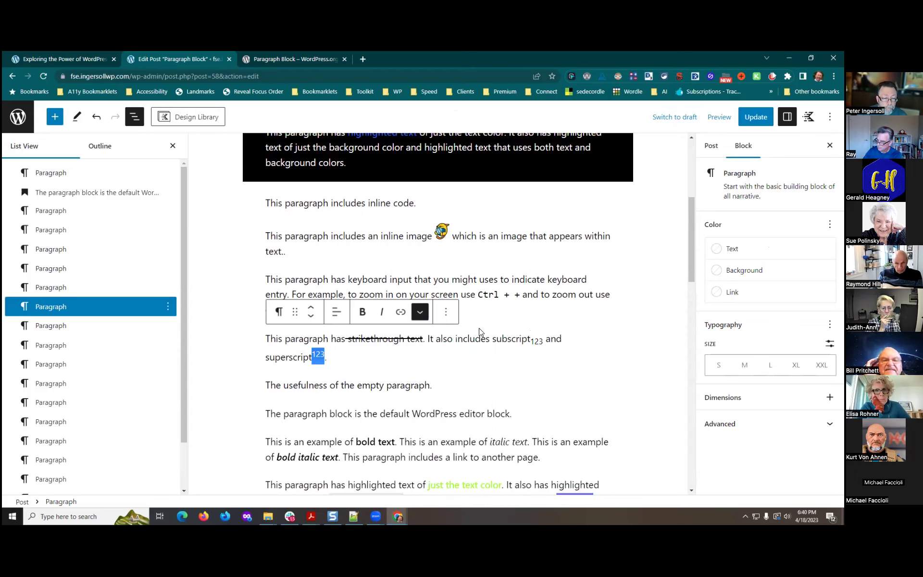
scroll(505, 351, "down", 2)
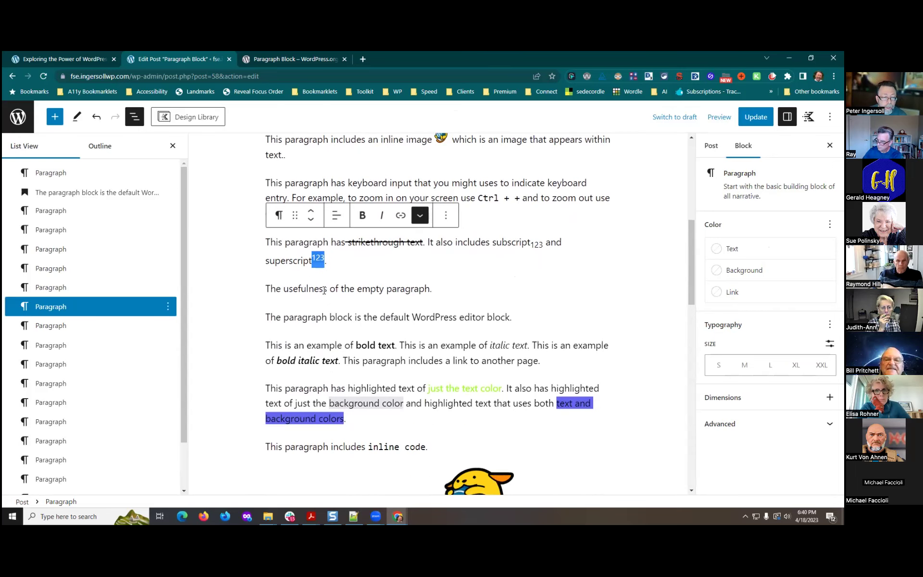
Select the black-background paragraph about highlighted text and close the List View
left_click(476, 289)
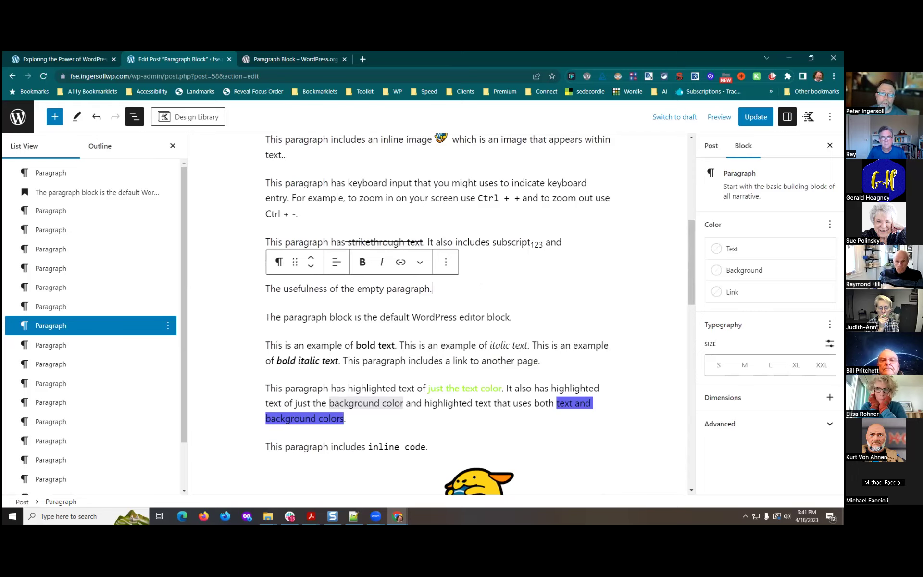
scroll(577, 288, "up", 5)
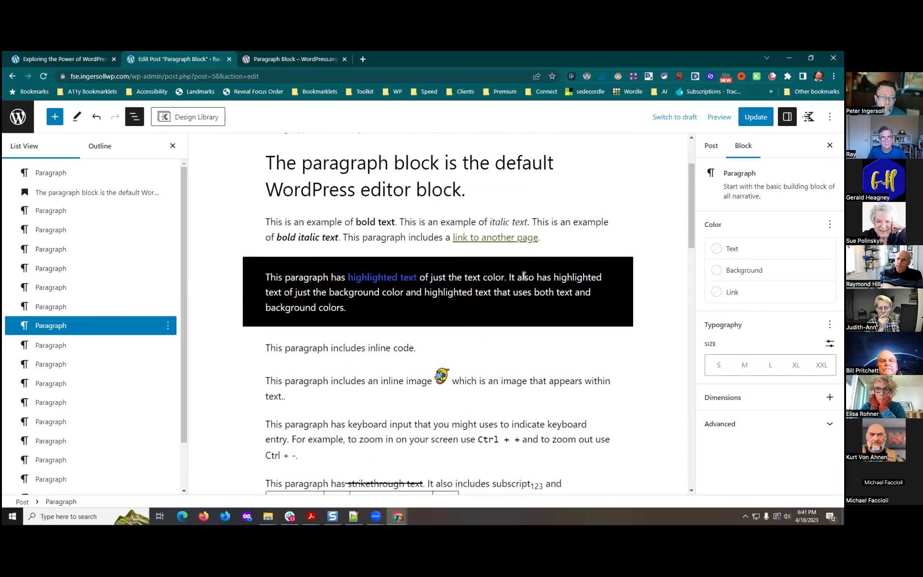
left_click(516, 262)
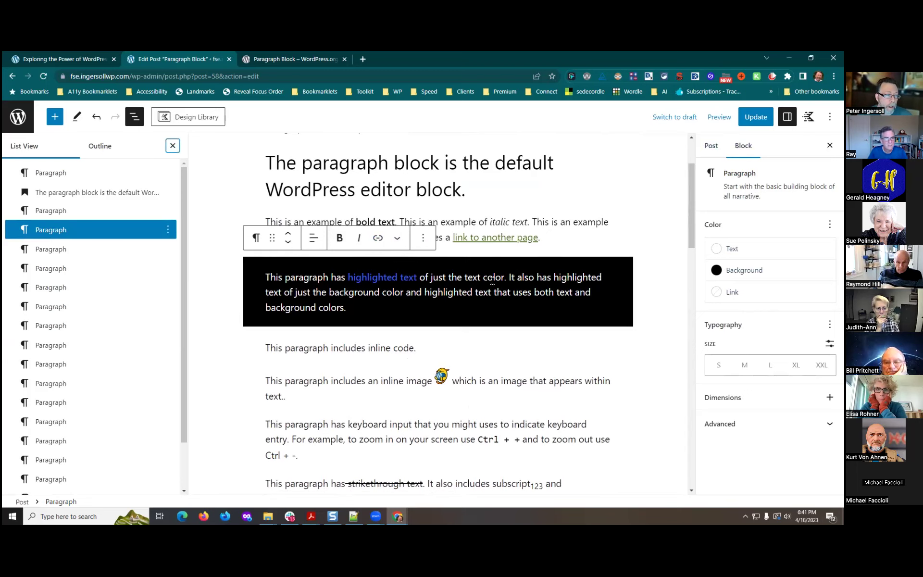
left_click(174, 147)
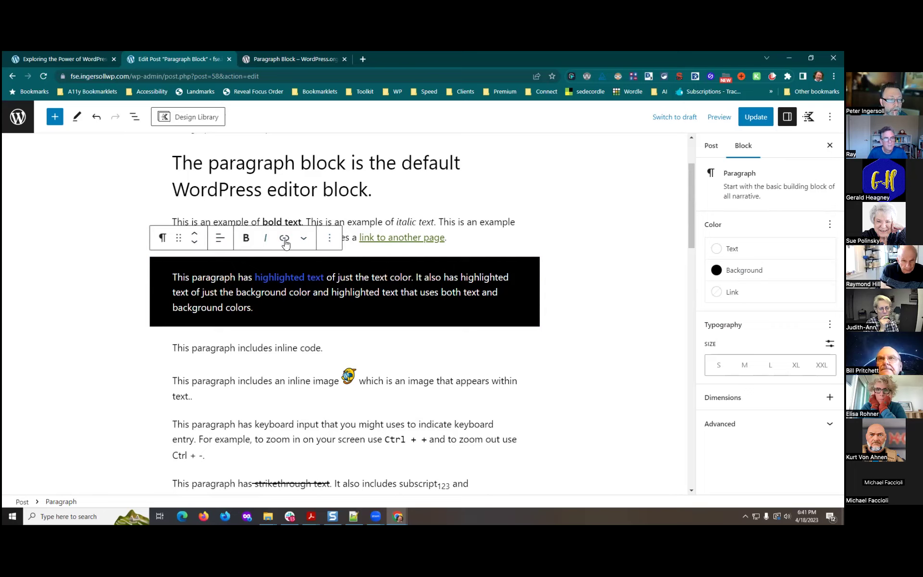
left_click(243, 277)
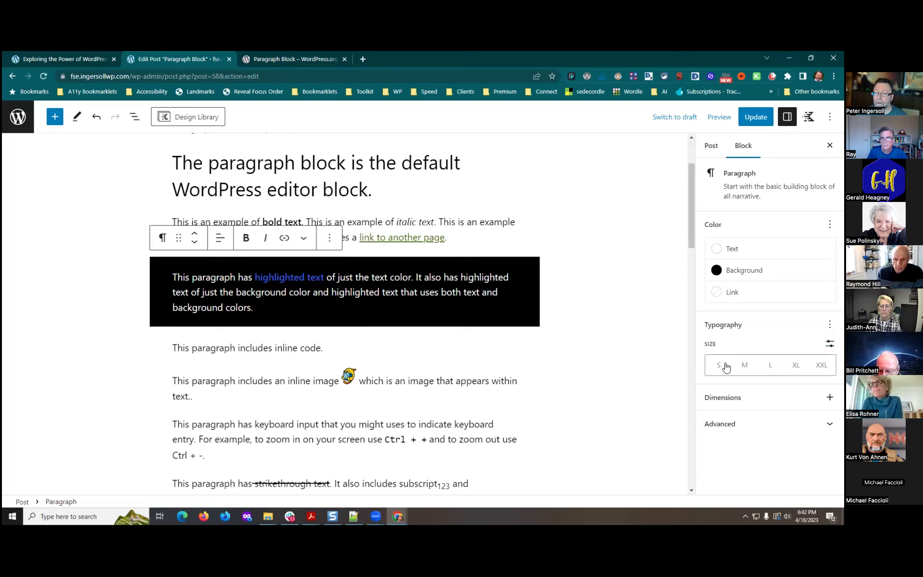
Add the Padding and Margin controls to the Dimensions settings of the black-background paragraph
left_click(829, 397)
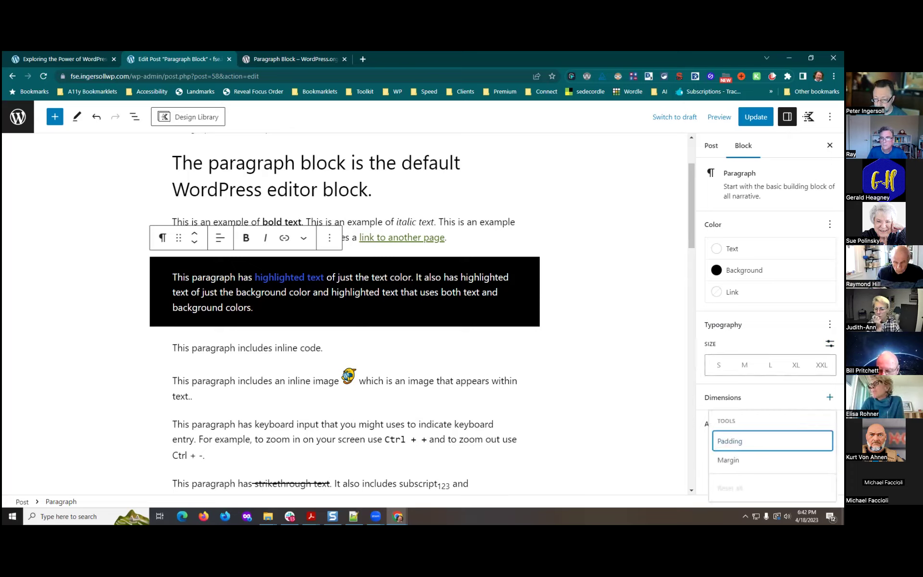
key("Return")
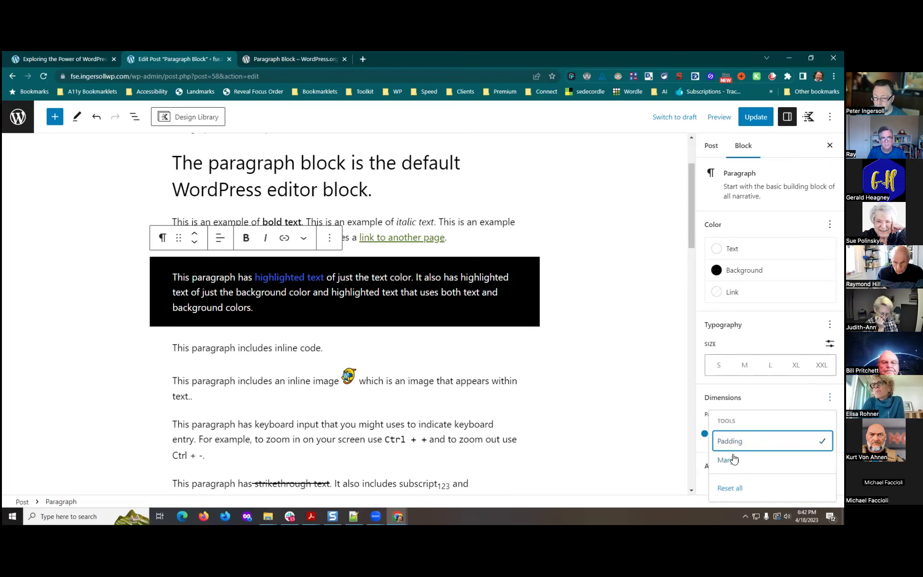
key("Down")
key("Return")
key("Escape")
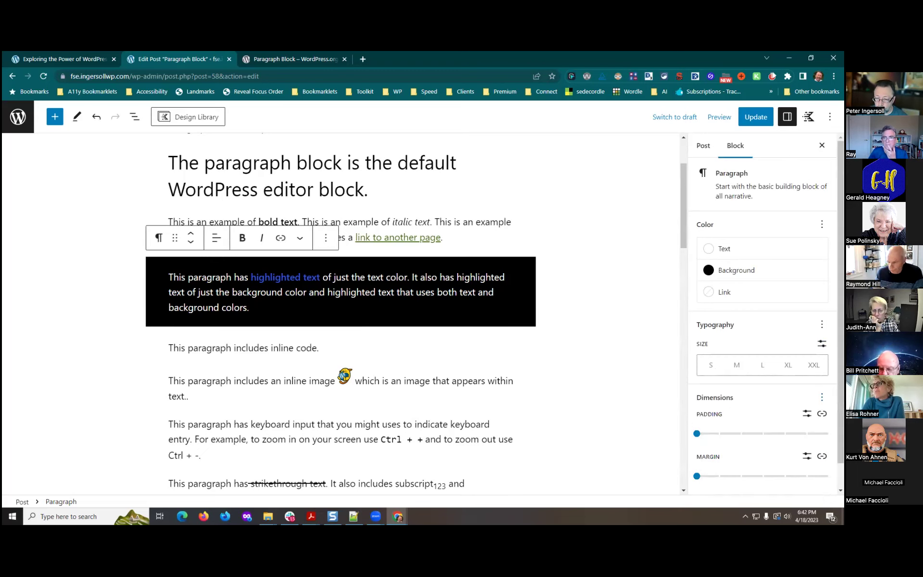
Set the black-background paragraph's text size to L and its padding to 4
scroll(764, 336, "down", 1)
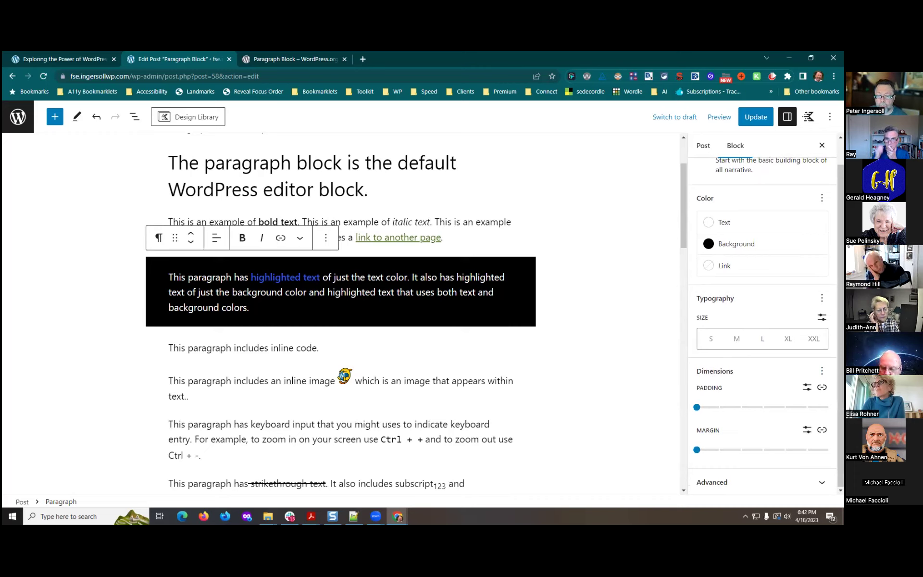
left_click(761, 339)
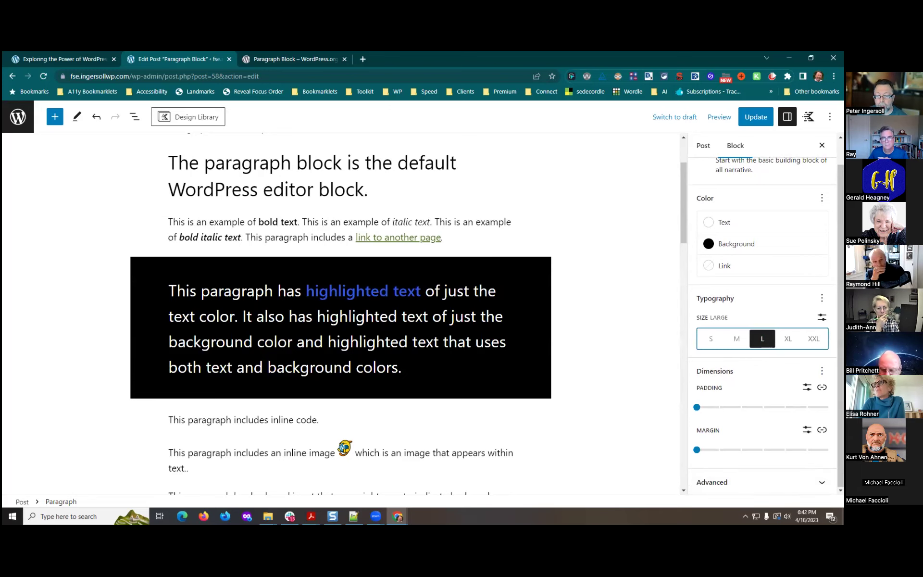
left_click_drag(734, 409, 785, 407)
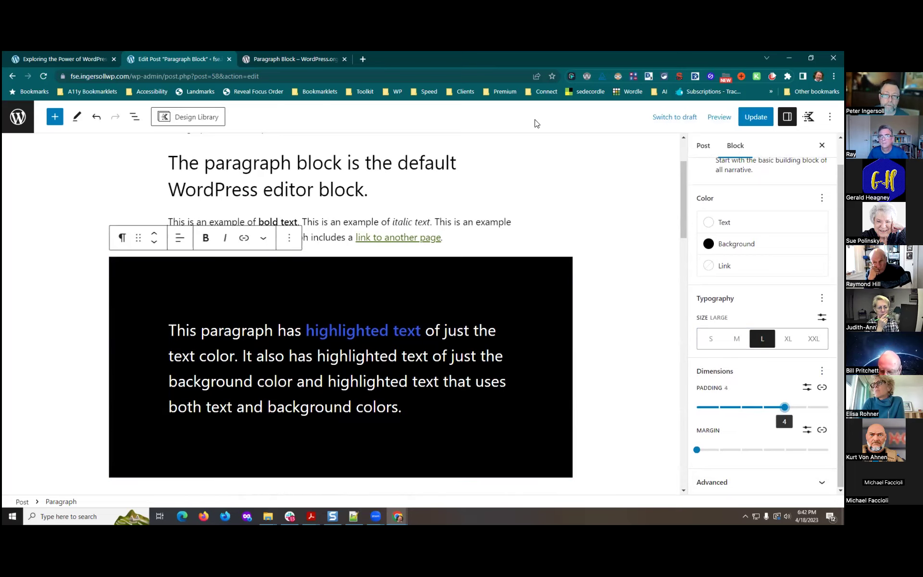
Preview the post in a new tab, check the padded black paragraph, and return to the editor
left_click(719, 117)
left_click(644, 212)
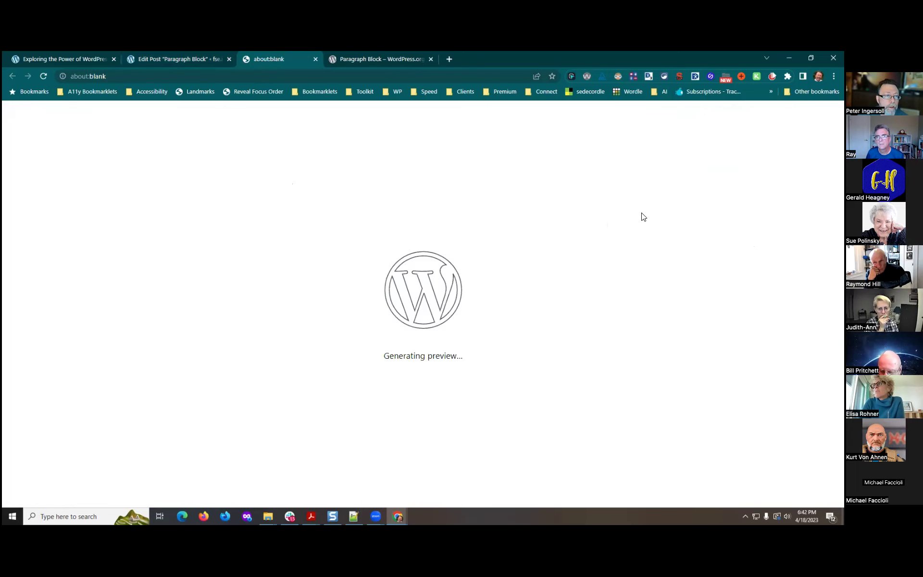
scroll(674, 317, "down", 5)
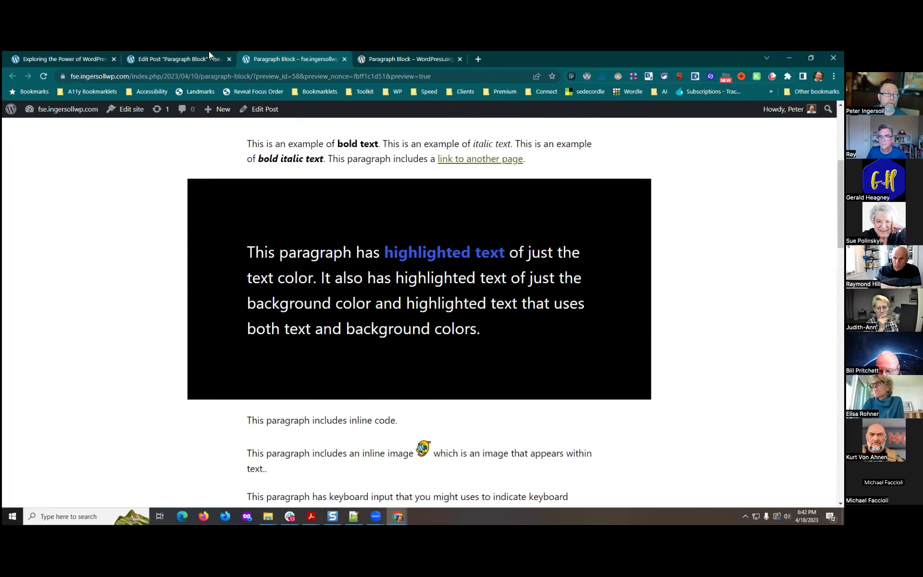
left_click(193, 58)
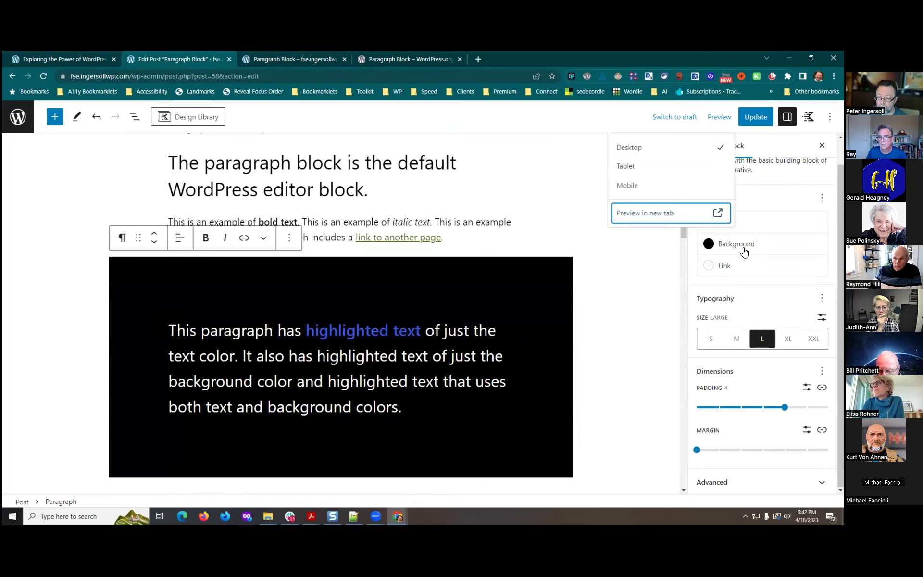
left_click(649, 277)
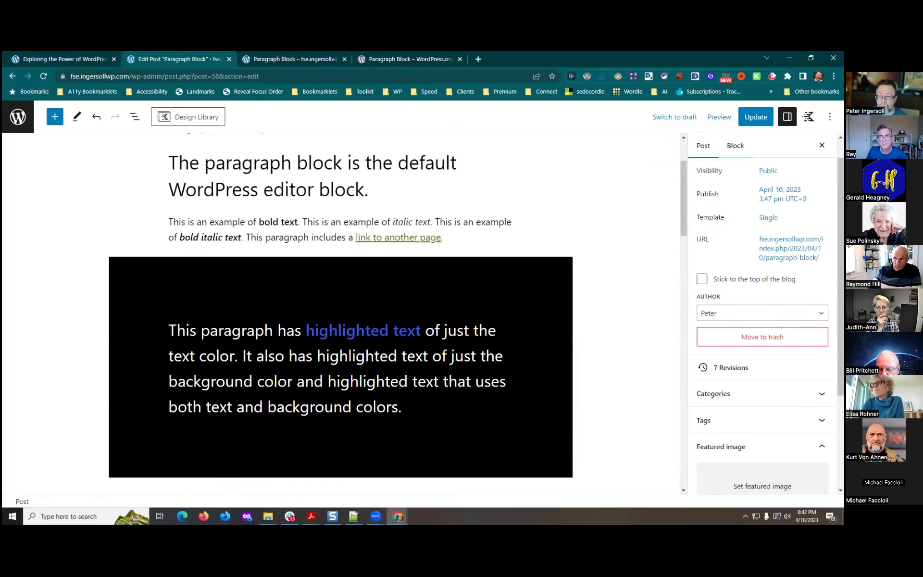
Change the background color of the black highlighted-text paragraph to Pale cyan blue
left_click(743, 145)
left_click(491, 317)
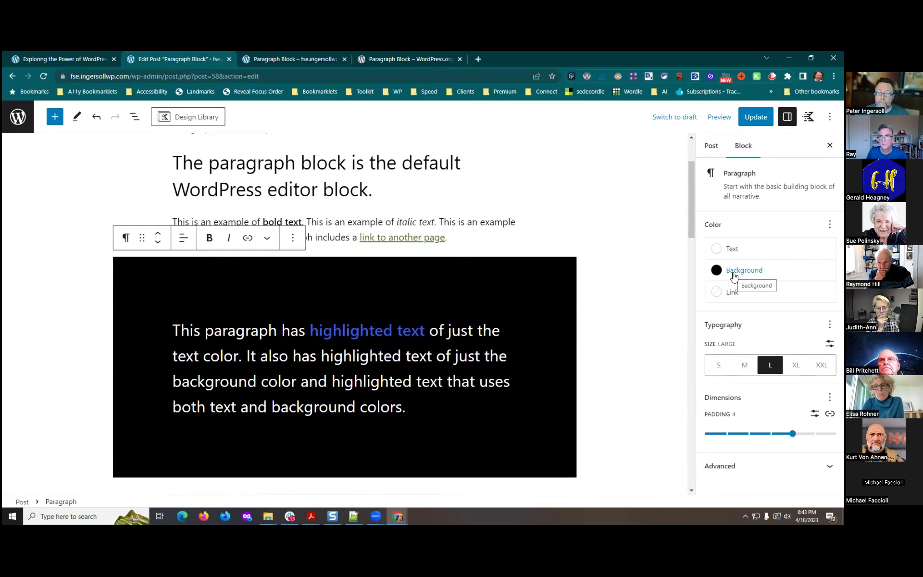
left_click(733, 276)
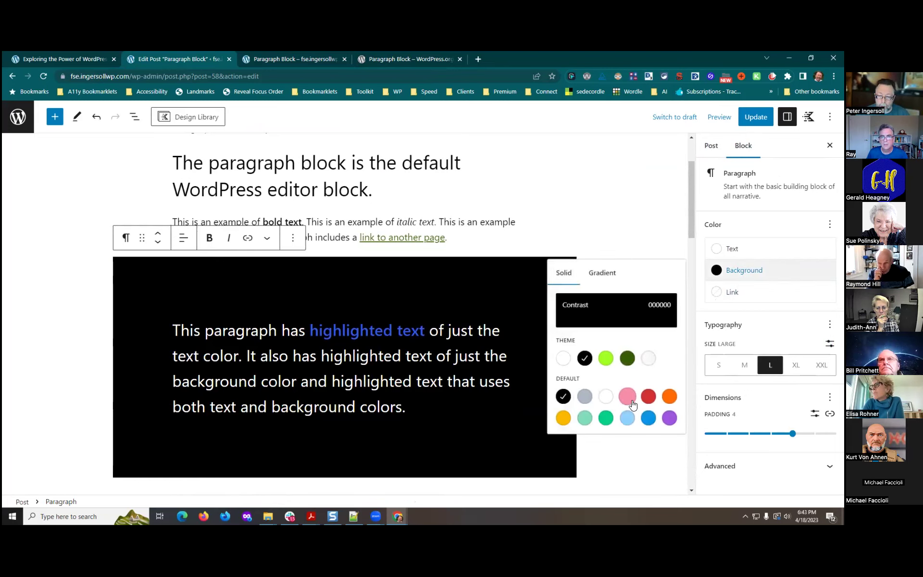
left_click(627, 417)
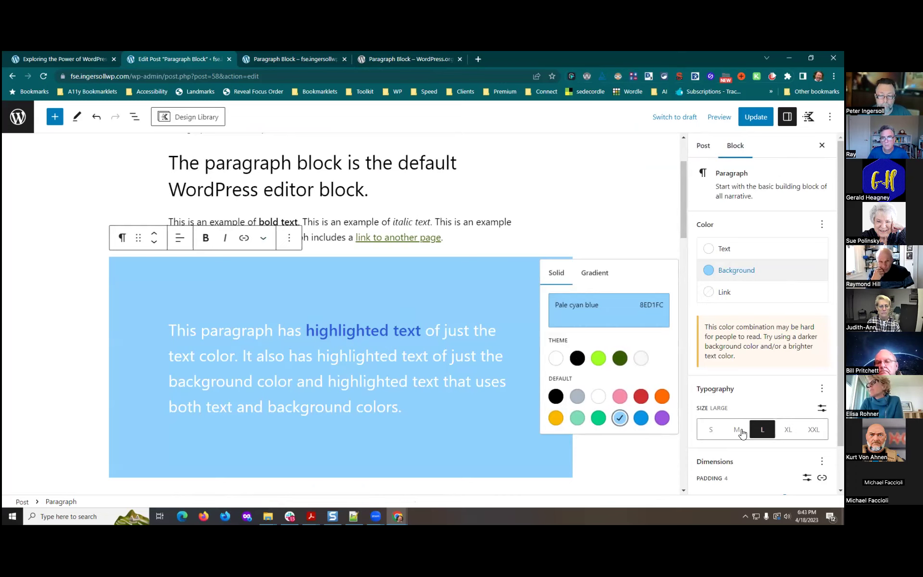
Show the custom font size option for the blue paragraph and return to the preset sizes
scroll(368, 351, "down", 1)
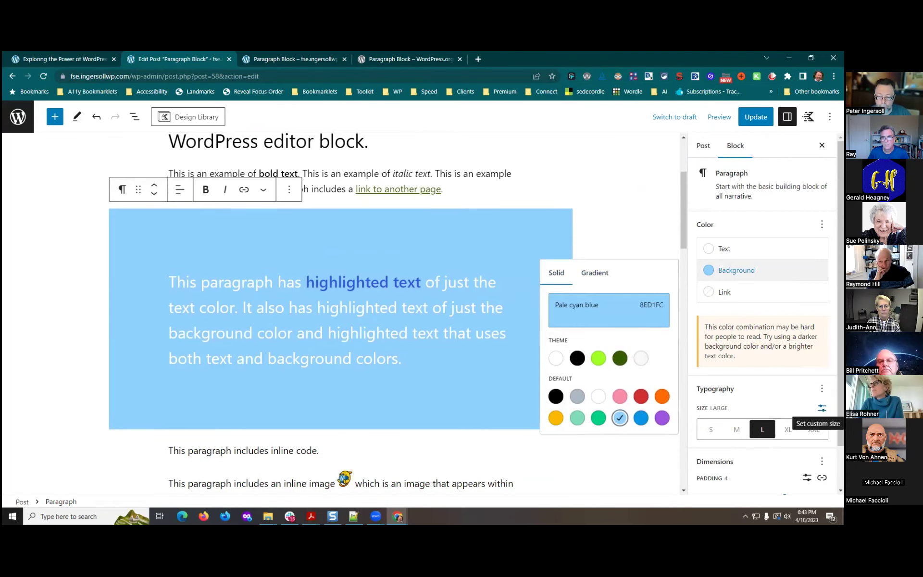
left_click(822, 408)
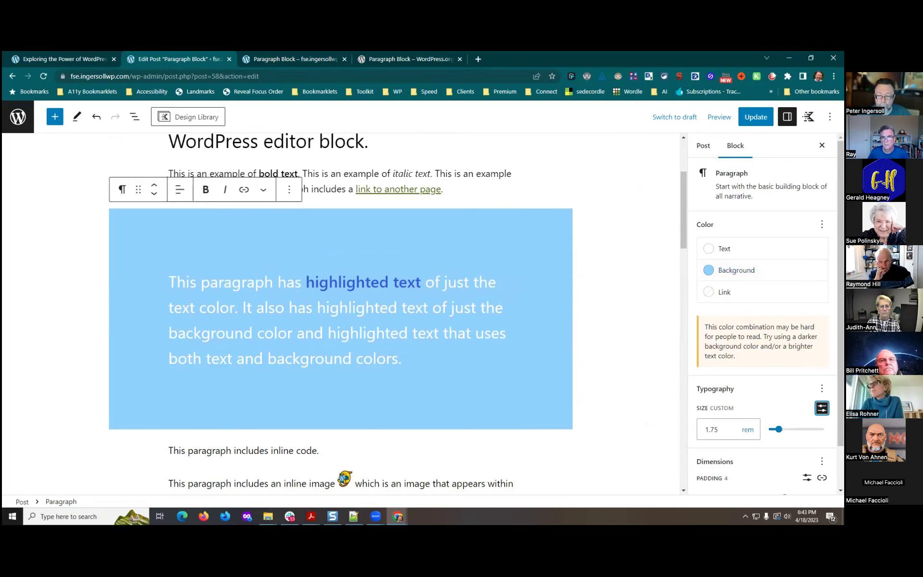
key("space")
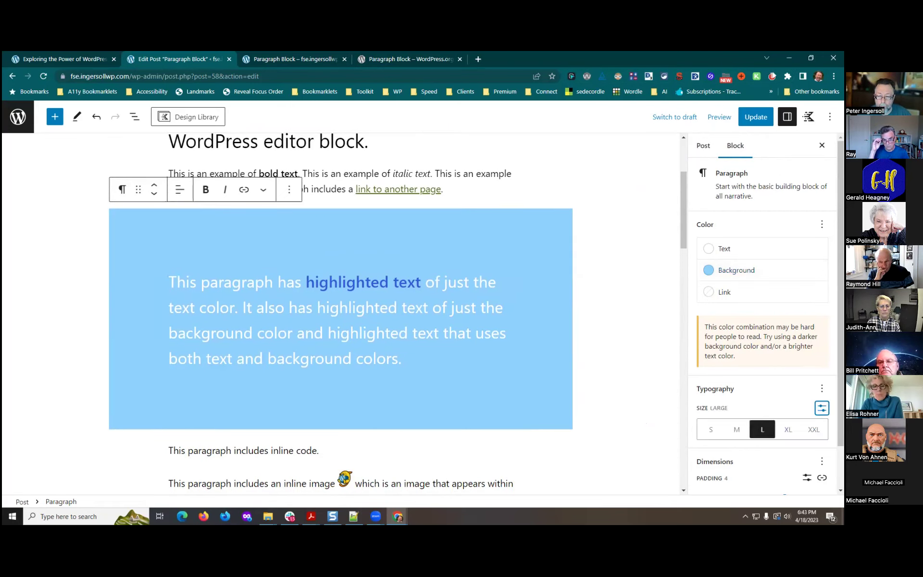
key("space")
key("space")
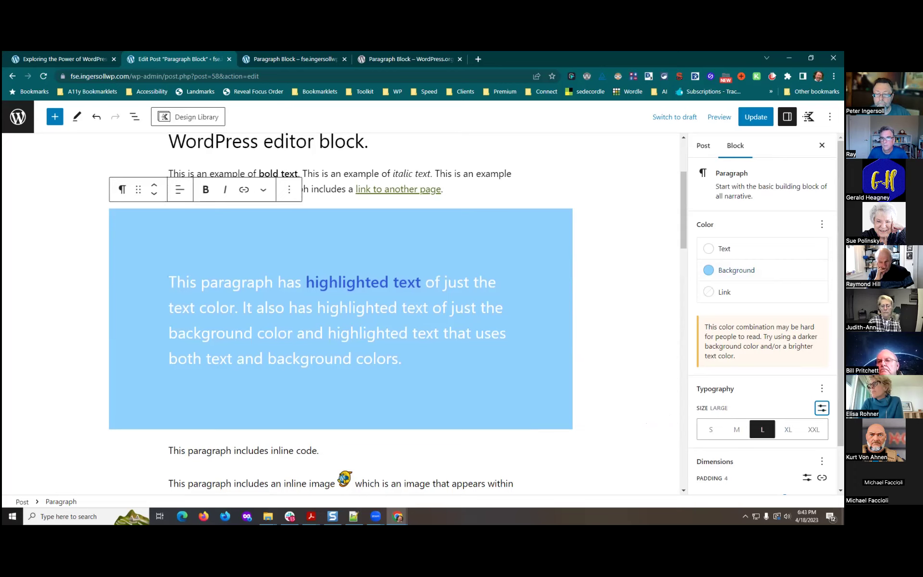
scroll(764, 317, "down", 1)
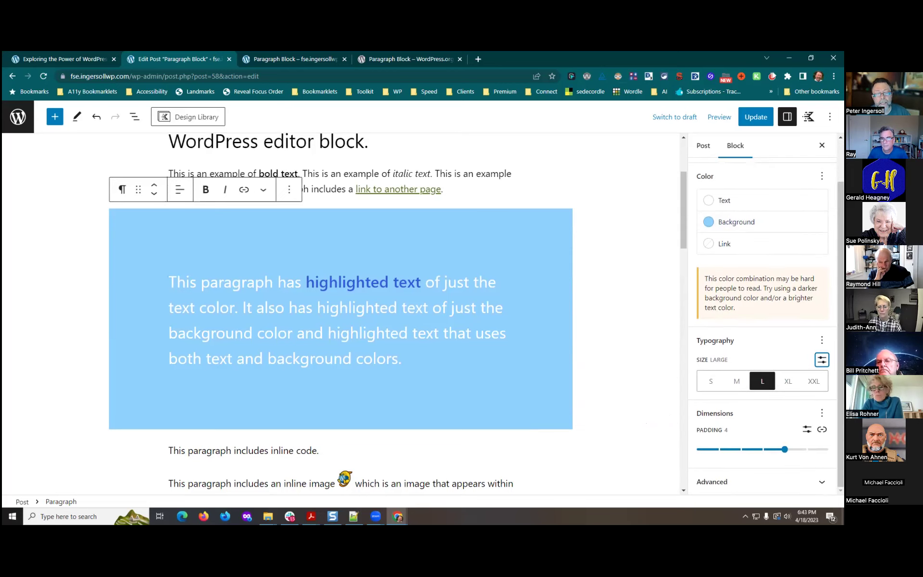
scroll(764, 317, "up", 1)
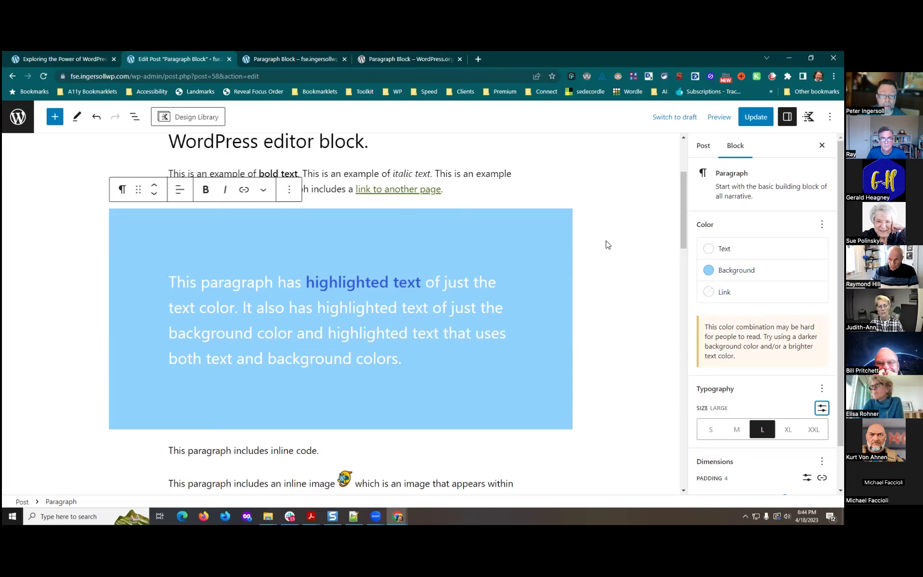
Preview the post in the Mobile view and examine how the blue paragraph's text and padding fit the narrow width
left_click(721, 117)
left_click(627, 185)
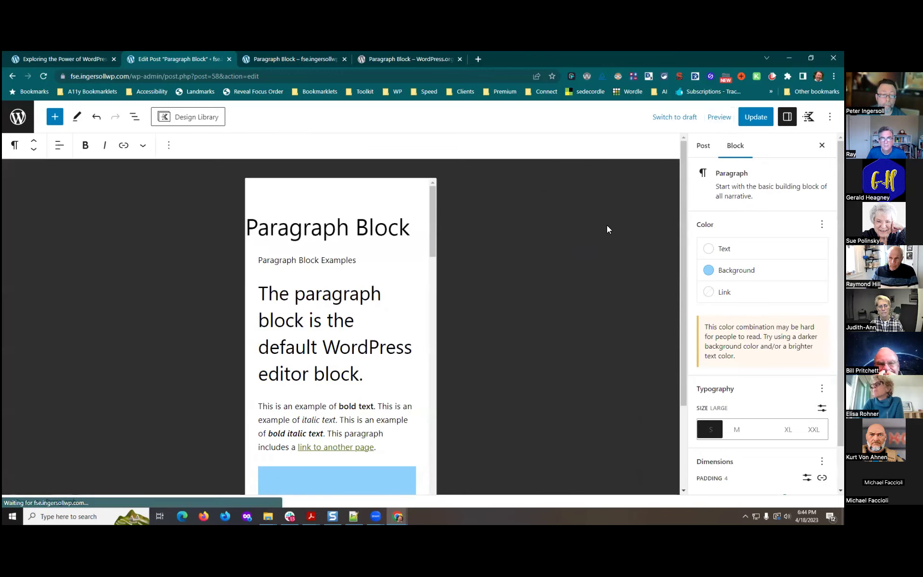
scroll(419, 358, "down", 5)
scroll(421, 355, "down", 2)
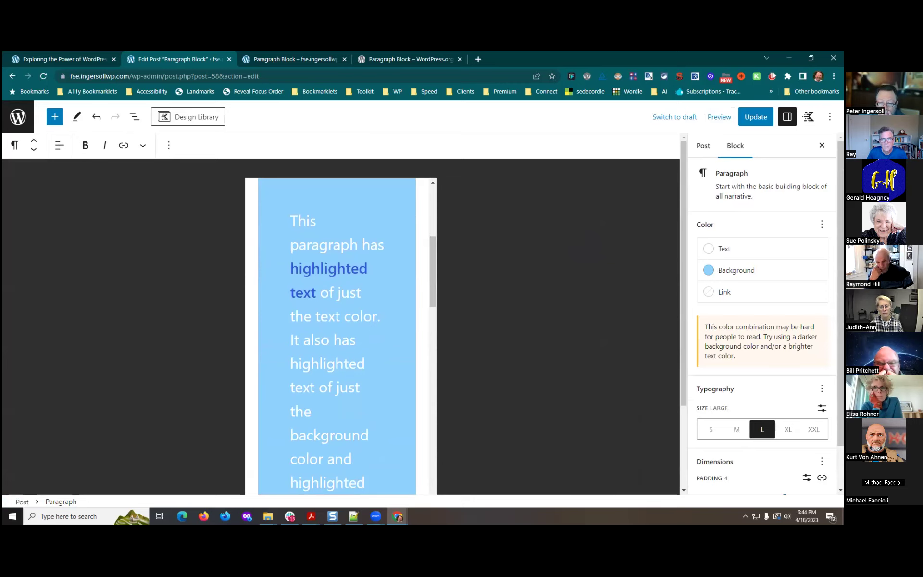
scroll(763, 337, "down", 1)
scroll(817, 361, "up", 1)
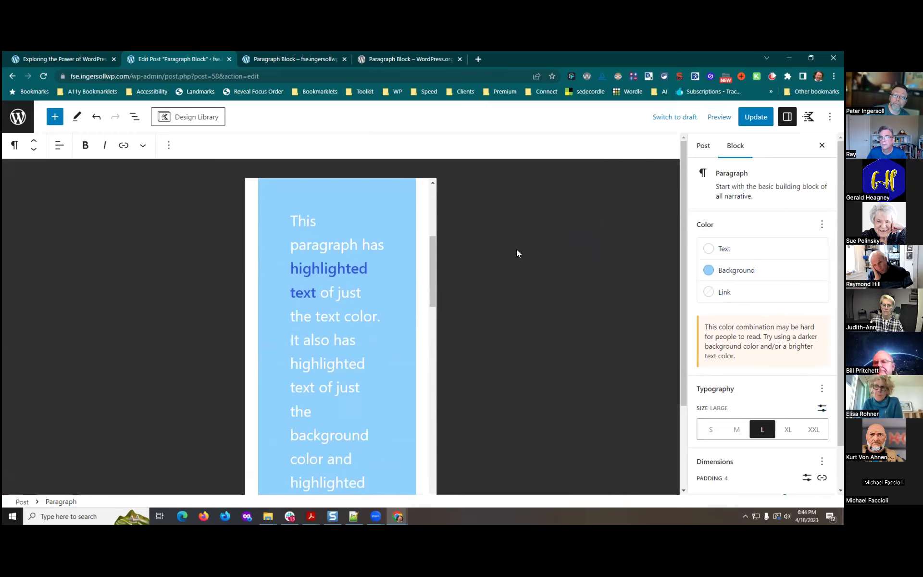
mouse_move(429, 255)
left_mouse_down()
mouse_move(439, 237)
mouse_move(441, 247)
left_mouse_up()
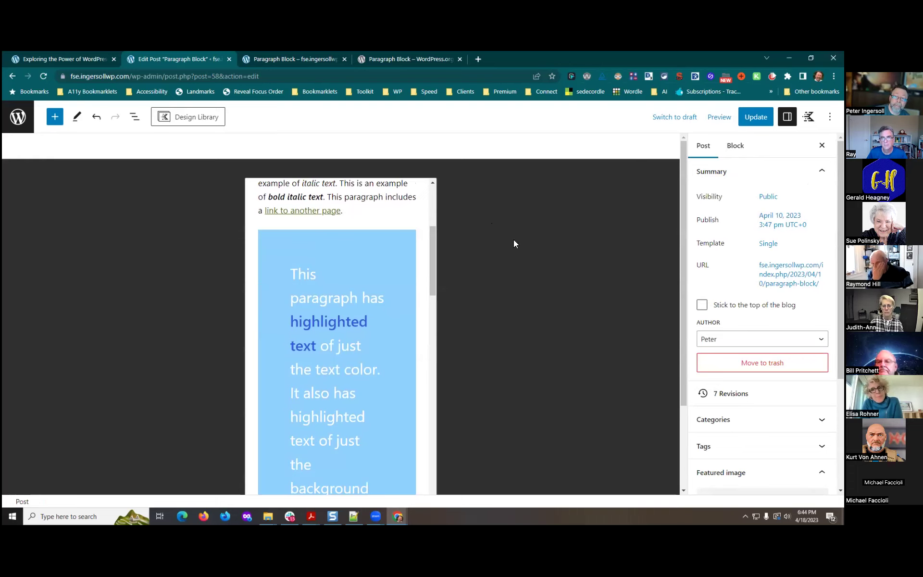
scroll(435, 251, "up", 2)
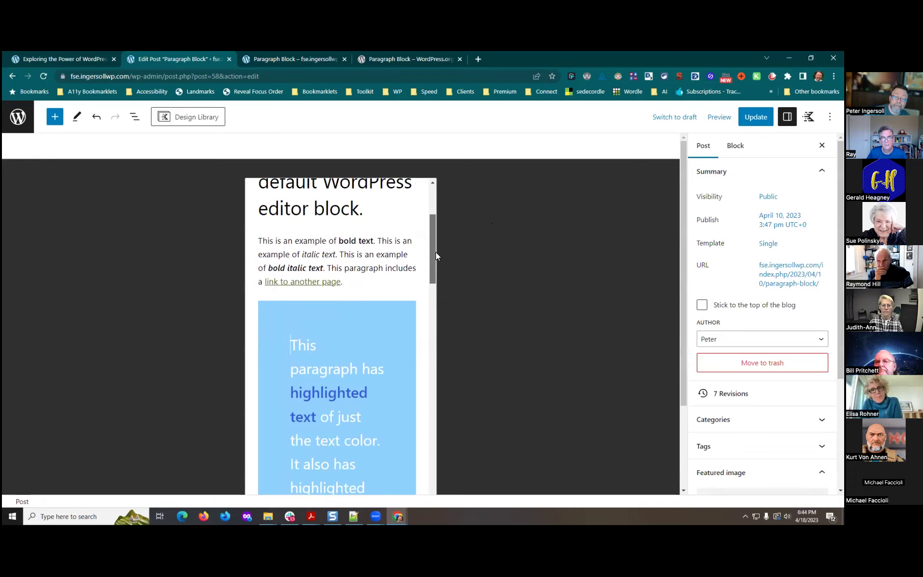
scroll(435, 252, "down", 2)
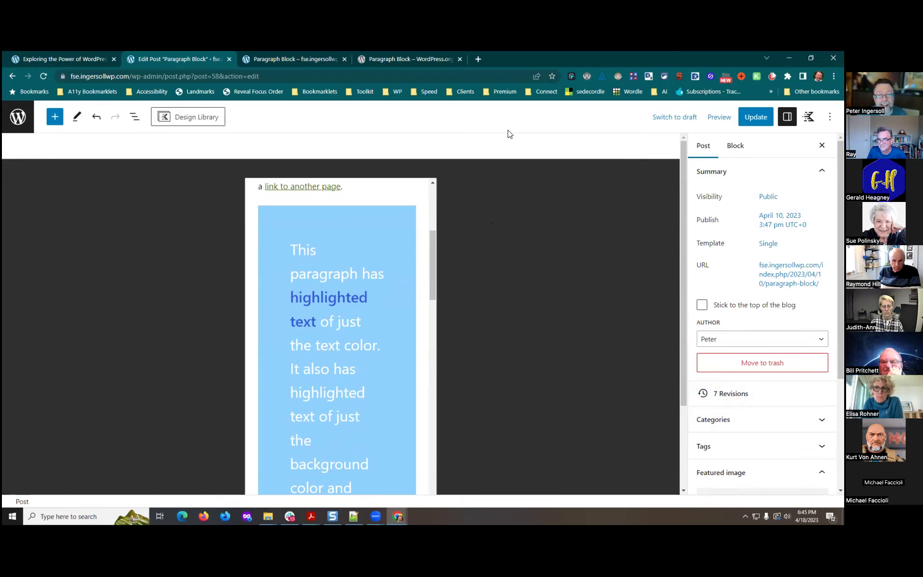
Switch the editor preview back to Desktop and look over the blue paragraph at full width
left_click(710, 118)
left_click(637, 148)
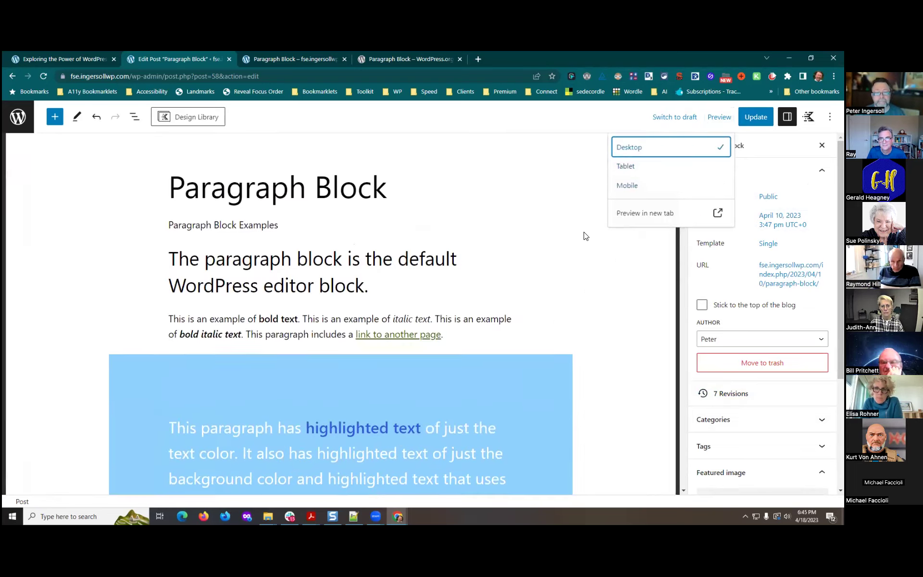
scroll(511, 243, "down", 2)
scroll(567, 297, "down", 2)
scroll(578, 309, "up", 4)
scroll(579, 309, "down", 4)
scroll(587, 283, "up", 2)
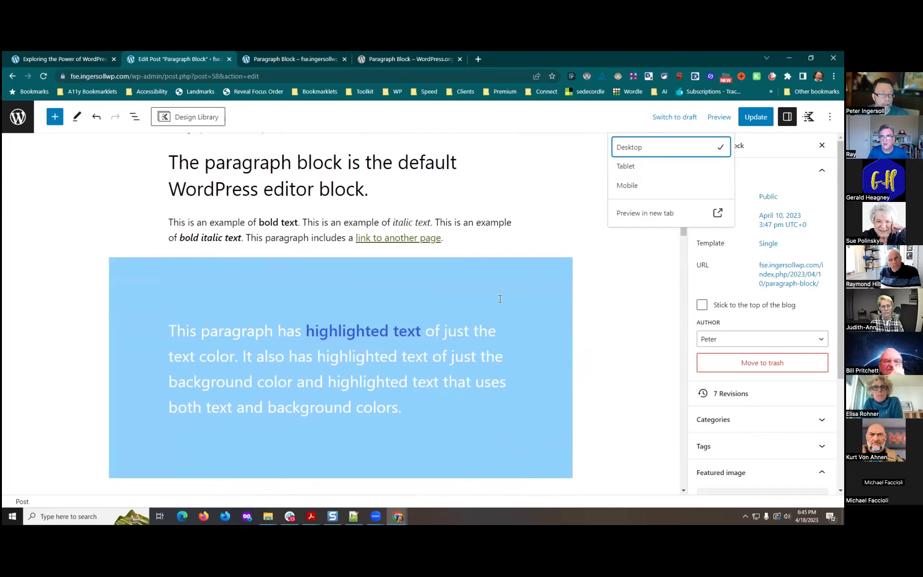
Transform the blue-background paragraph into a Group block
left_click(481, 275)
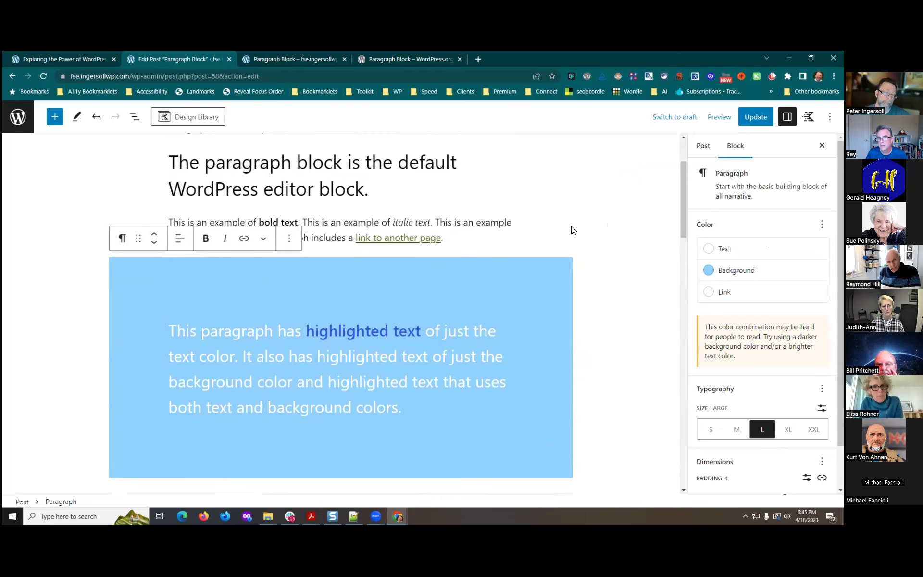
left_click(123, 243)
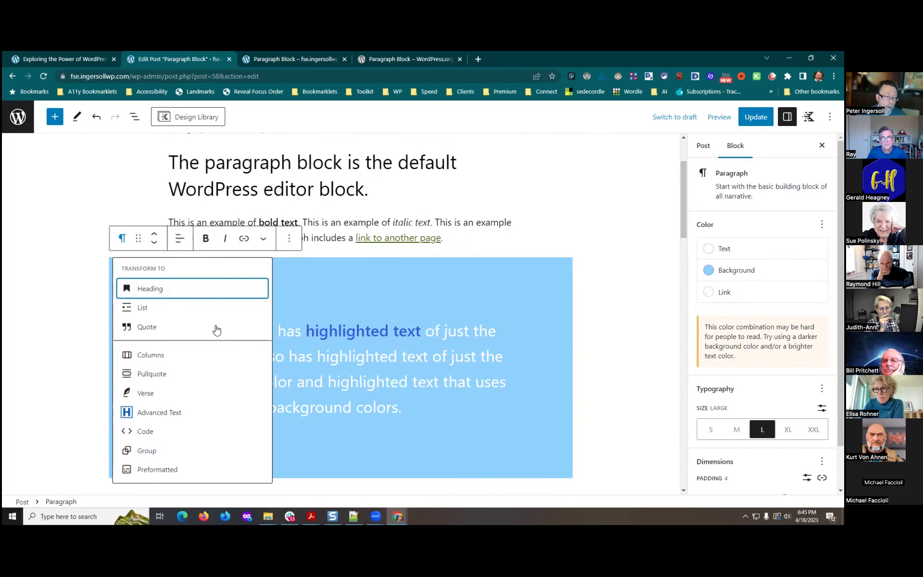
left_click(144, 450)
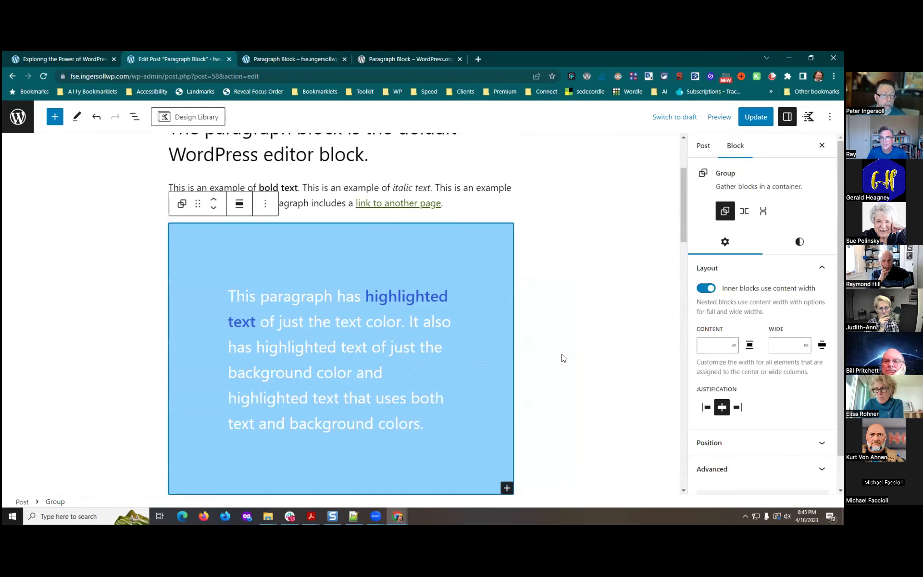
Set the blue Group block's alignment to Full width and deselect the block
left_click(238, 204)
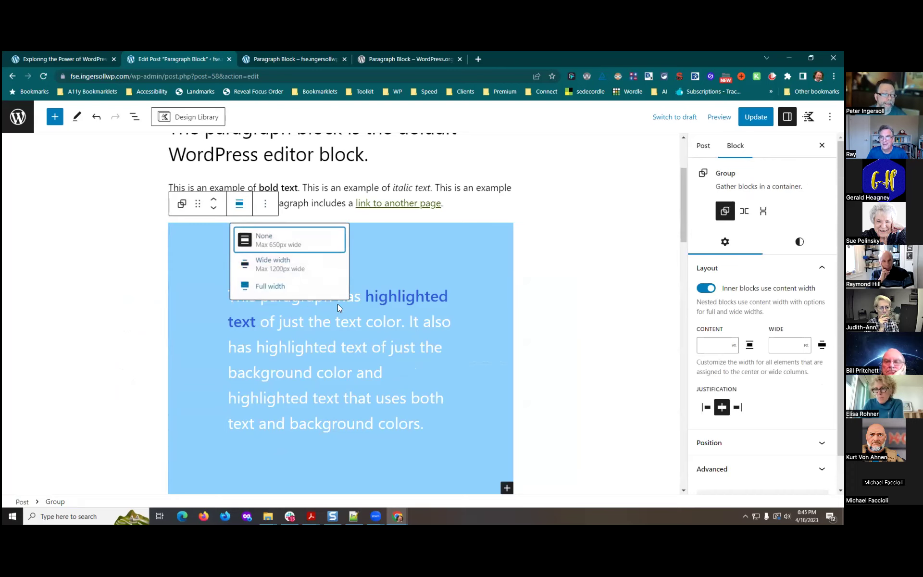
left_click(268, 287)
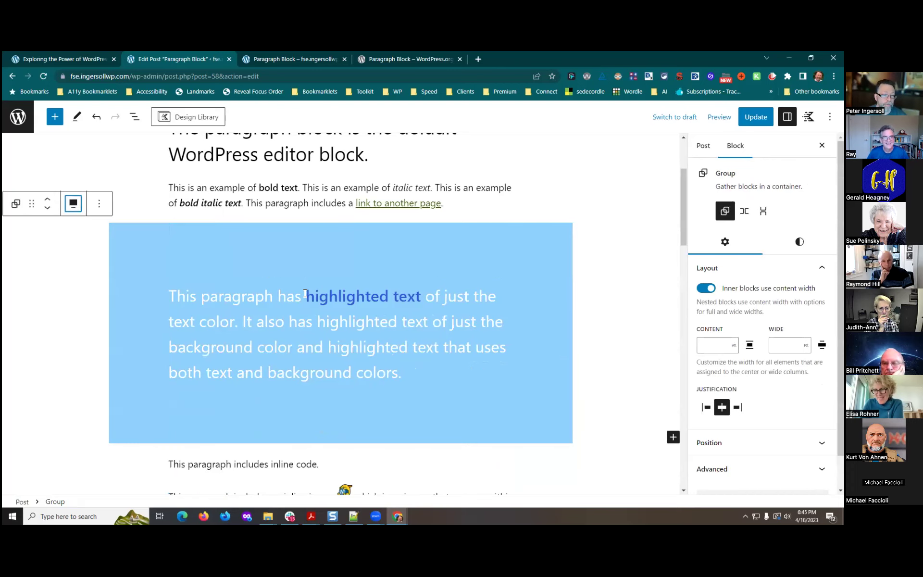
left_click(74, 204)
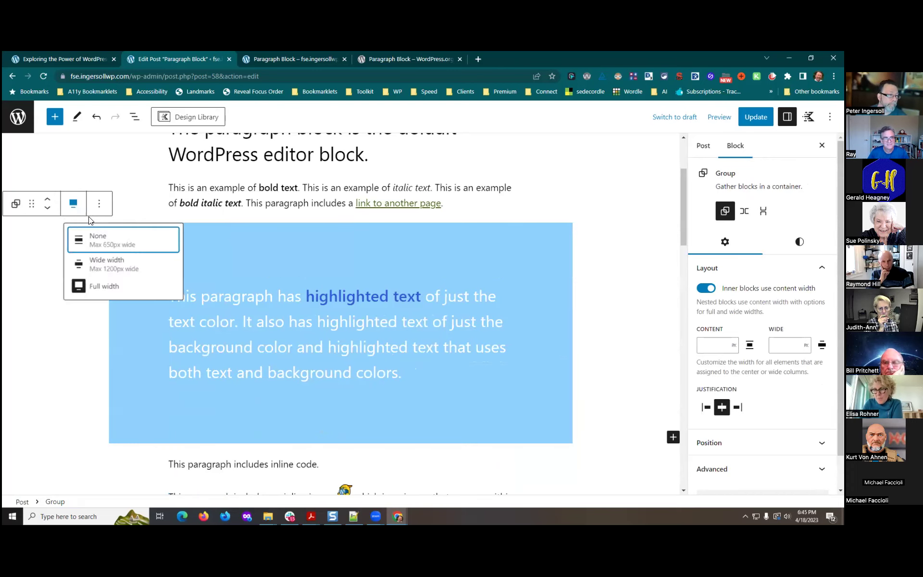
left_click(589, 181)
Preview the post in a new tab and examine how wide the blue group appears on the page
left_click(719, 117)
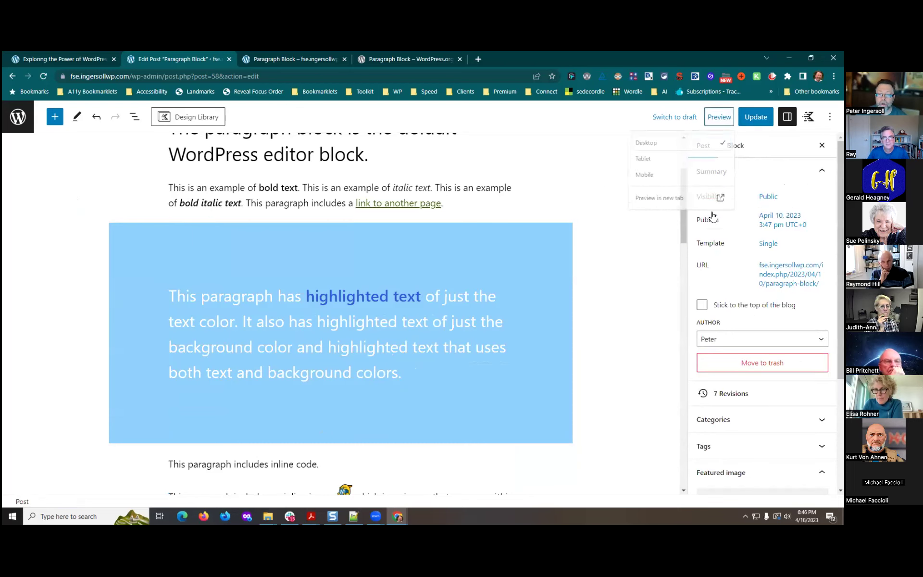
left_click(663, 213)
scroll(726, 371, "down", 5)
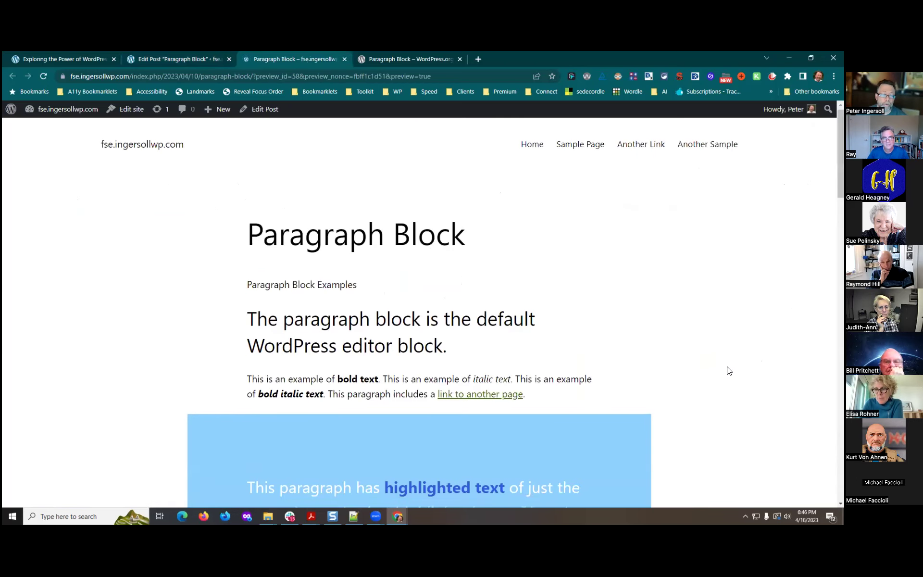
scroll(731, 369, "up", 4)
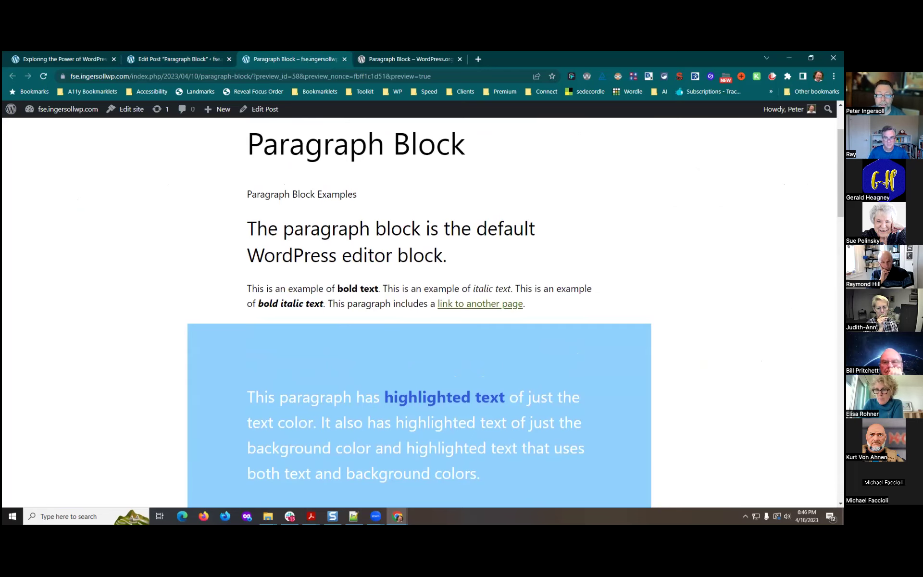
scroll(727, 322, "down", 1)
scroll(726, 328, "up", 3)
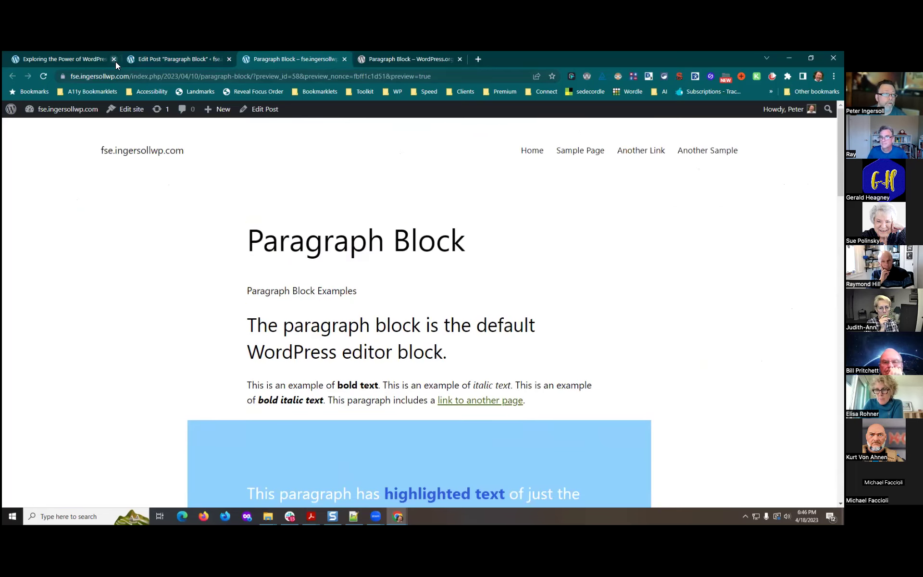
Return to the post editor and open the site's Themes admin page in a separate tab
left_click(187, 59)
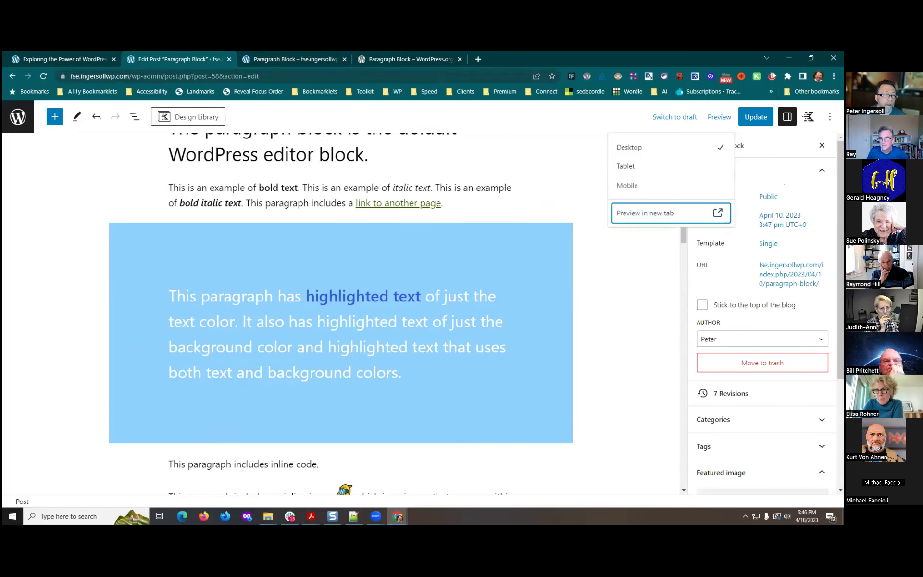
right_click(22, 117)
left_click(49, 123)
left_click(437, 58)
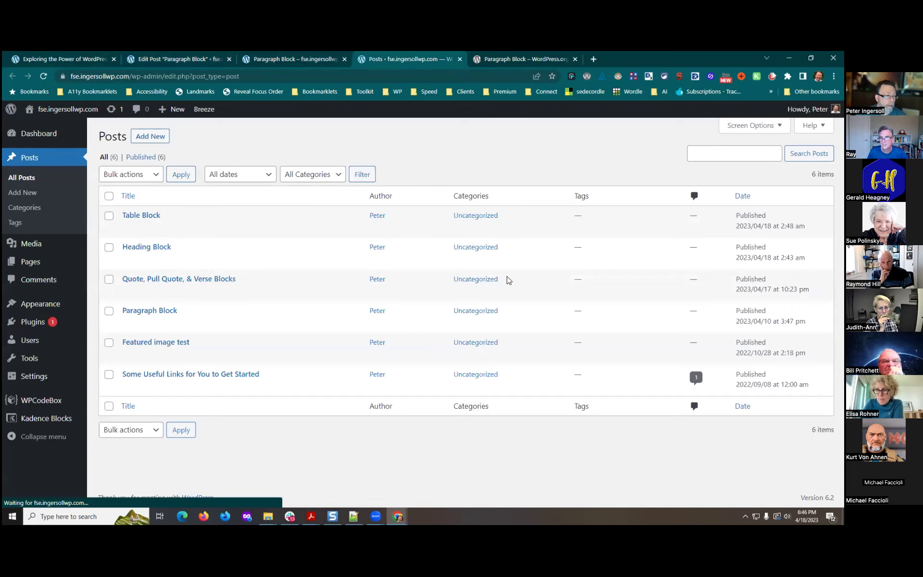
mouse_move(48, 306)
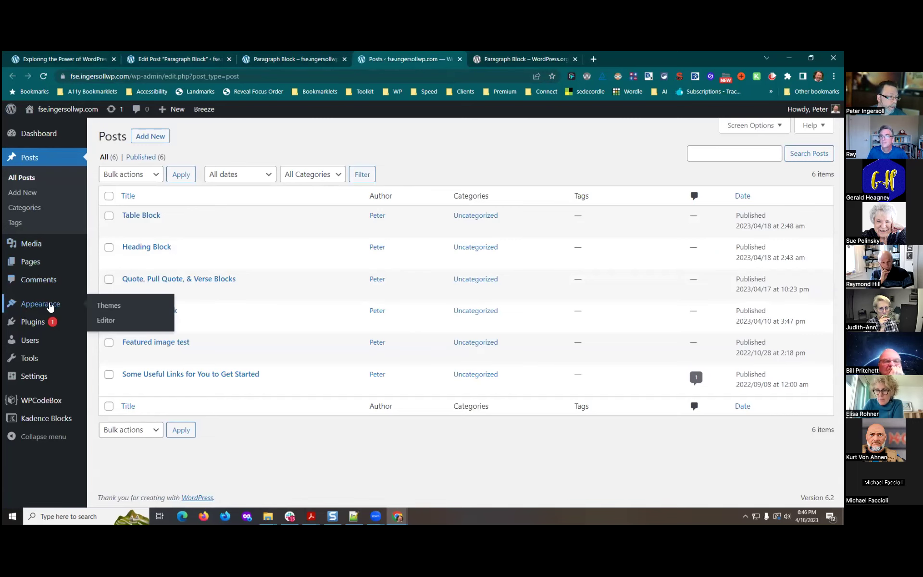
left_click(123, 306)
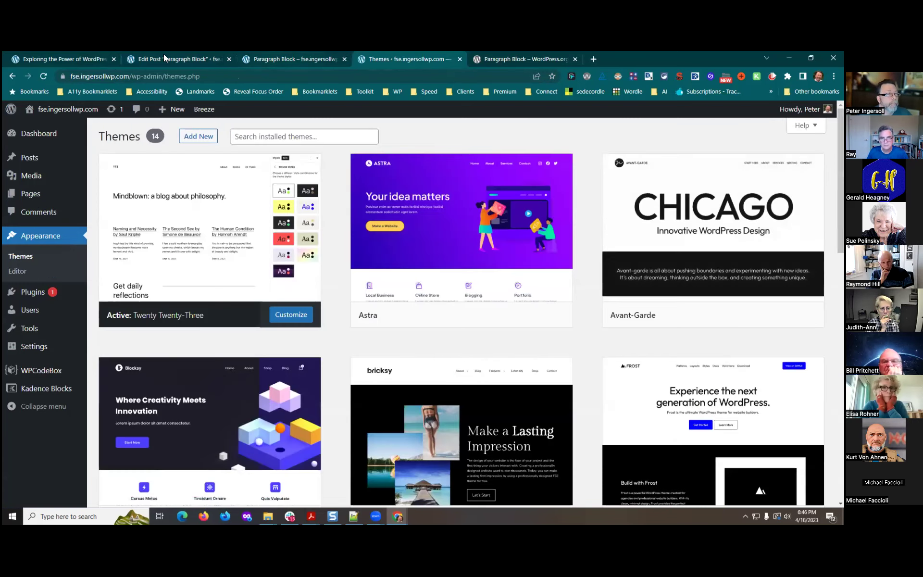
Recheck the blue group's width in the post preview under the Twenty Twenty-Three theme
left_click(279, 65)
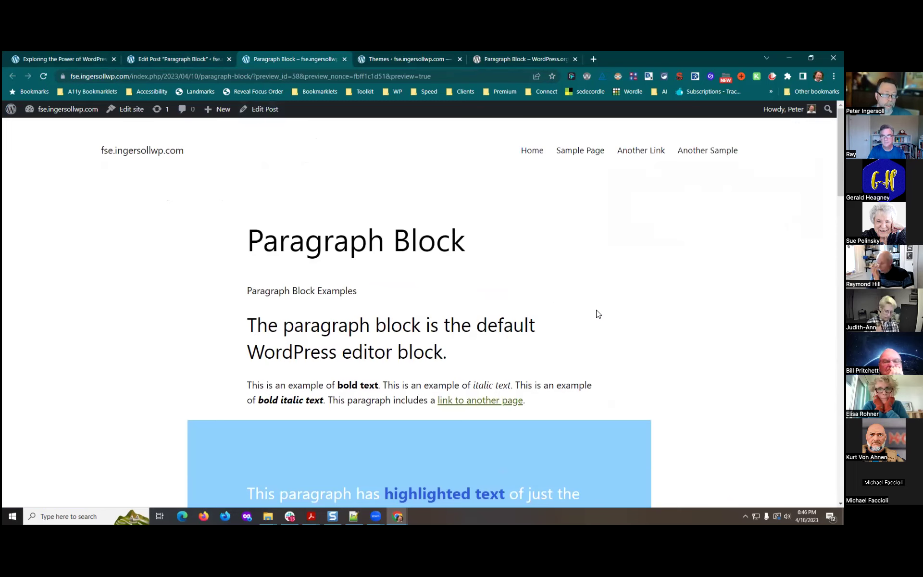
scroll(625, 310, "down", 5)
scroll(677, 308, "down", 1)
Find the Kadence theme among the installed themes and activate it
left_click(404, 61)
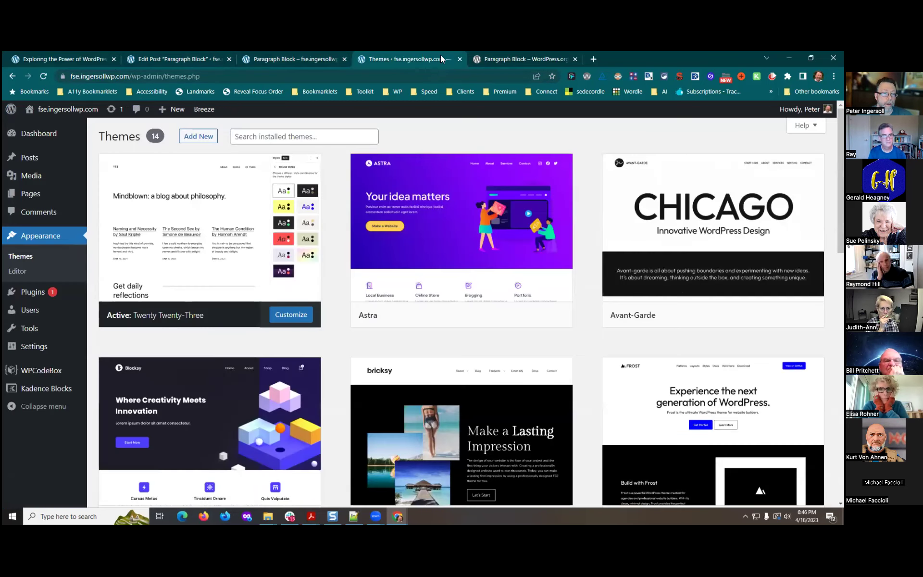
scroll(657, 303, "down", 1)
scroll(658, 303, "down", 8)
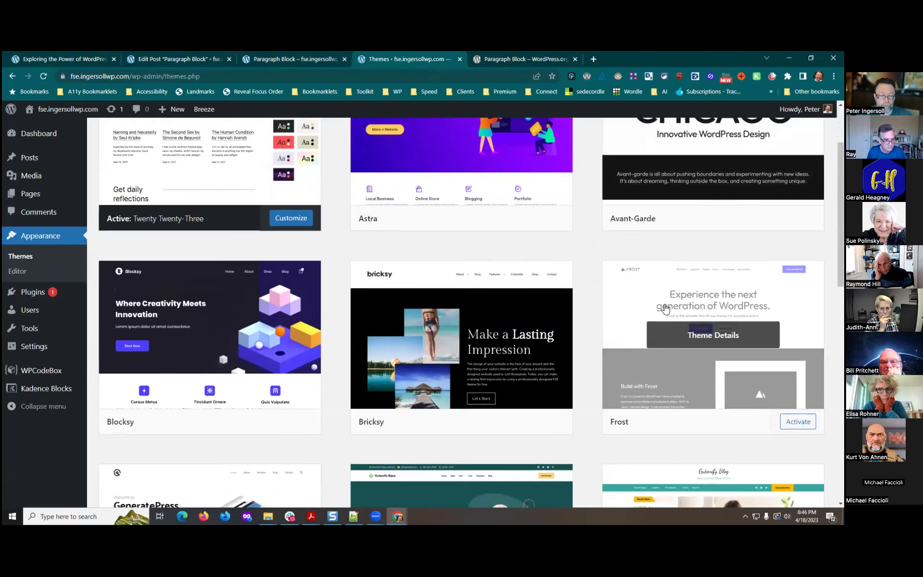
scroll(667, 309, "down", 5)
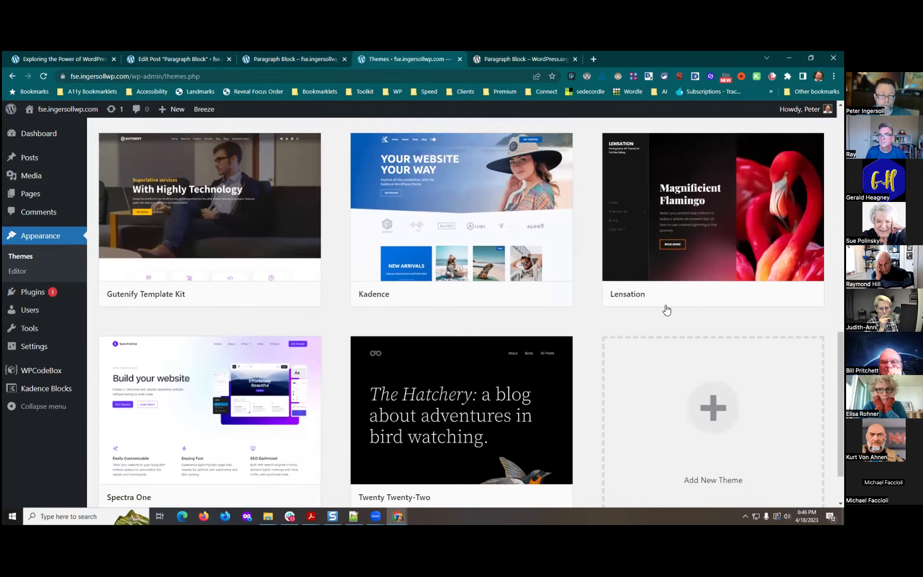
mouse_move(400, 181)
left_click(499, 250)
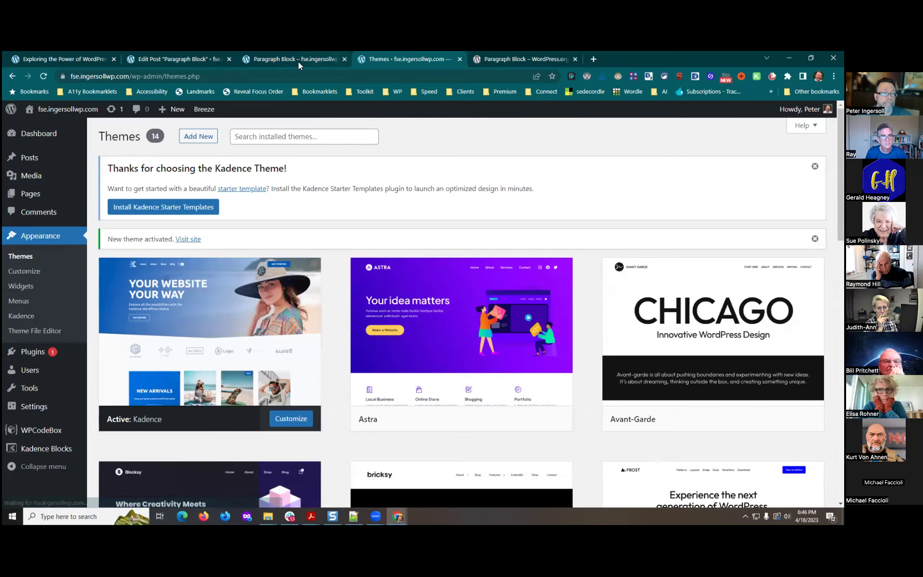
Reload the post preview and examine how the full-width blue group and the surrounding paragraphs render in the Kadence theme
left_click(298, 60)
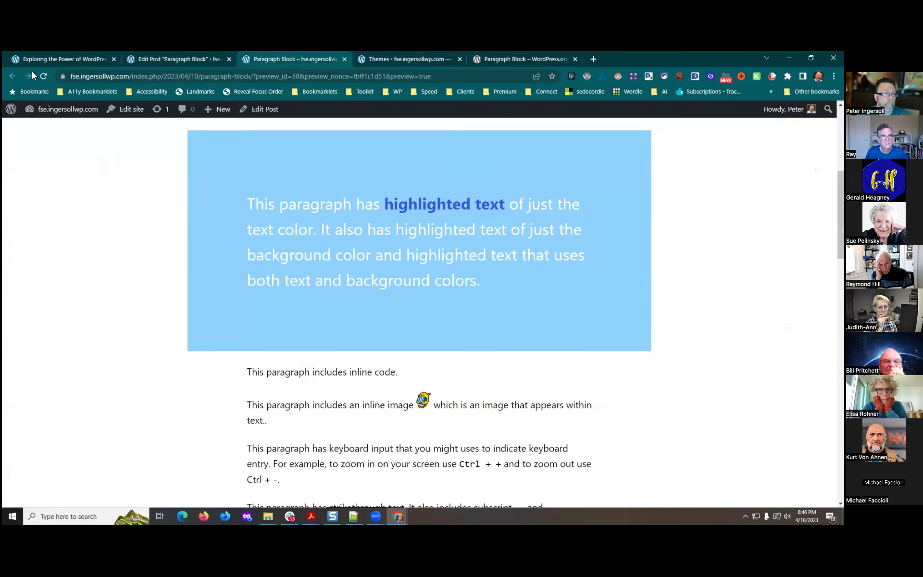
left_click(43, 76)
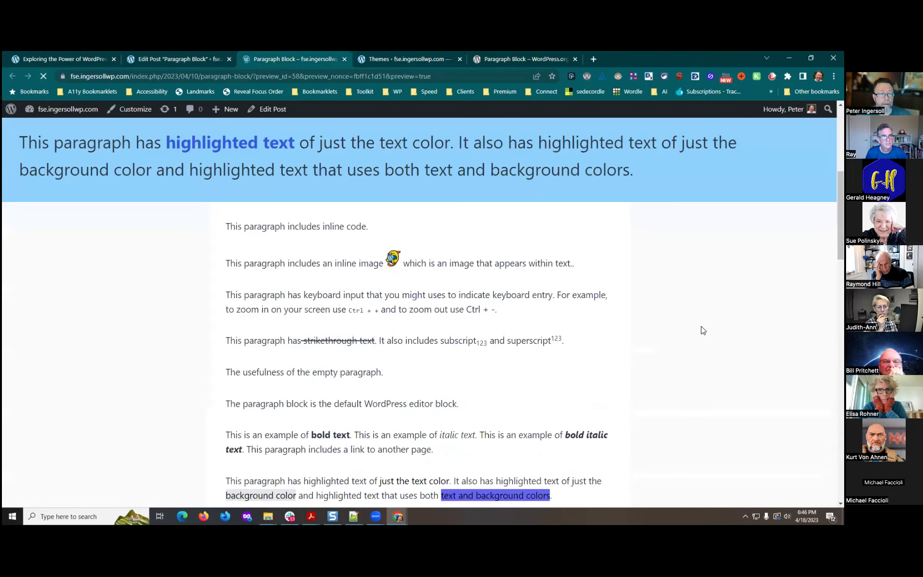
scroll(76, 302, "down", 2)
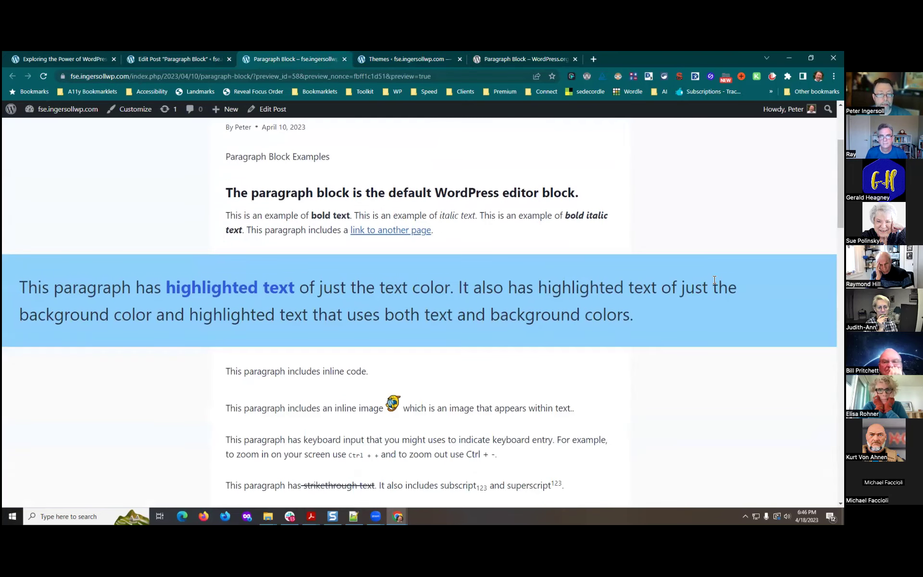
scroll(715, 332, "down", 2)
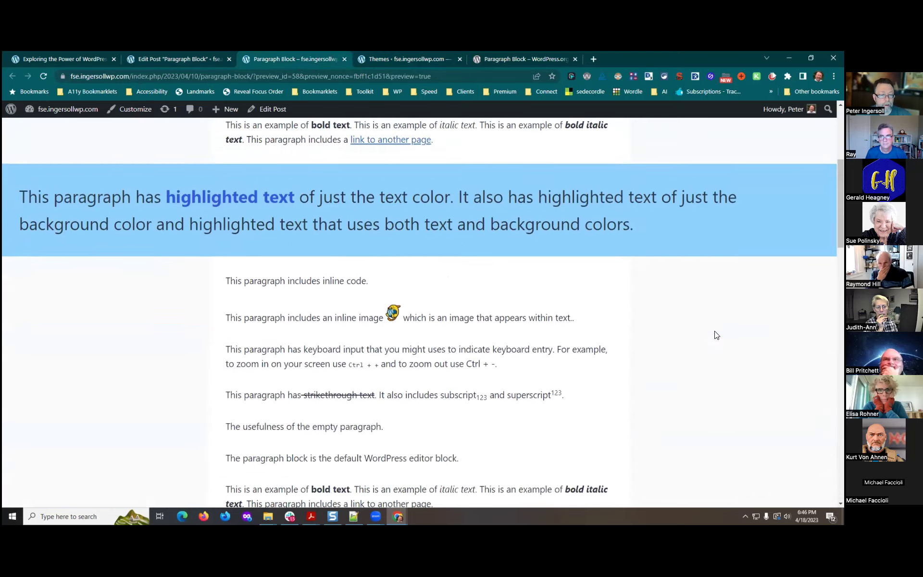
scroll(715, 335, "down", 6)
scroll(715, 335, "up", 5)
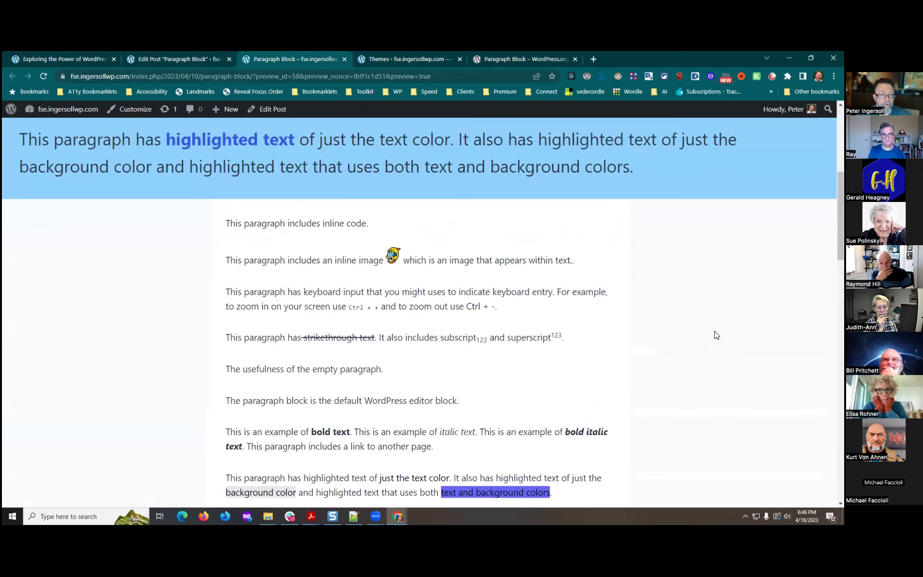
scroll(715, 334, "up", 6)
scroll(695, 321, "down", 3)
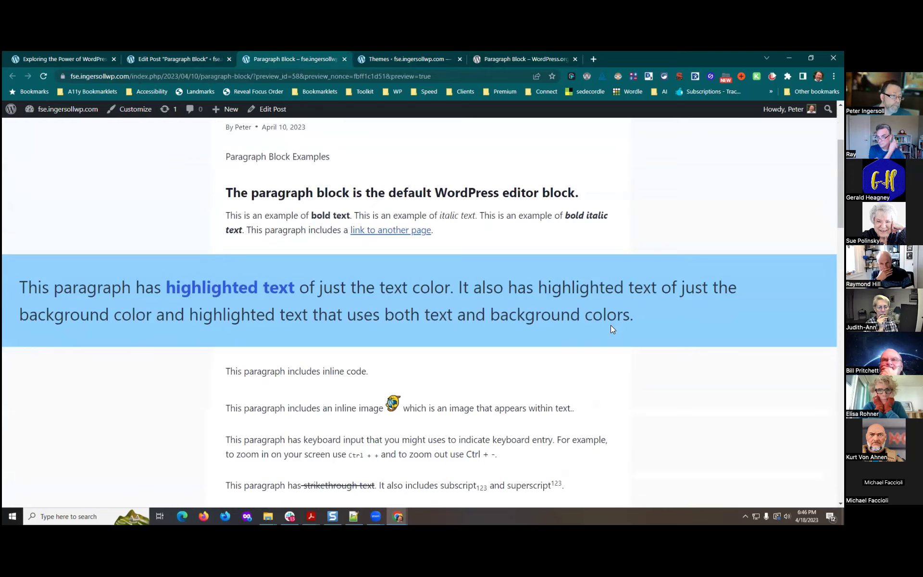
scroll(611, 325, "down", 6)
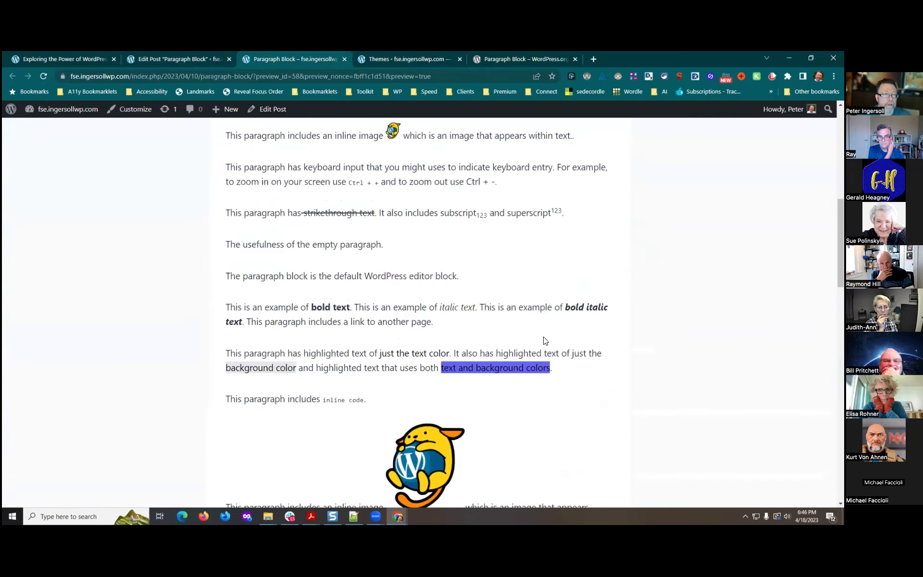
scroll(545, 340, "up", 3)
Return to the Themes page and look through the installed themes, such as Blocksy, GeneratePress, Gutenify, Lensation and Spectra One
left_click(163, 59)
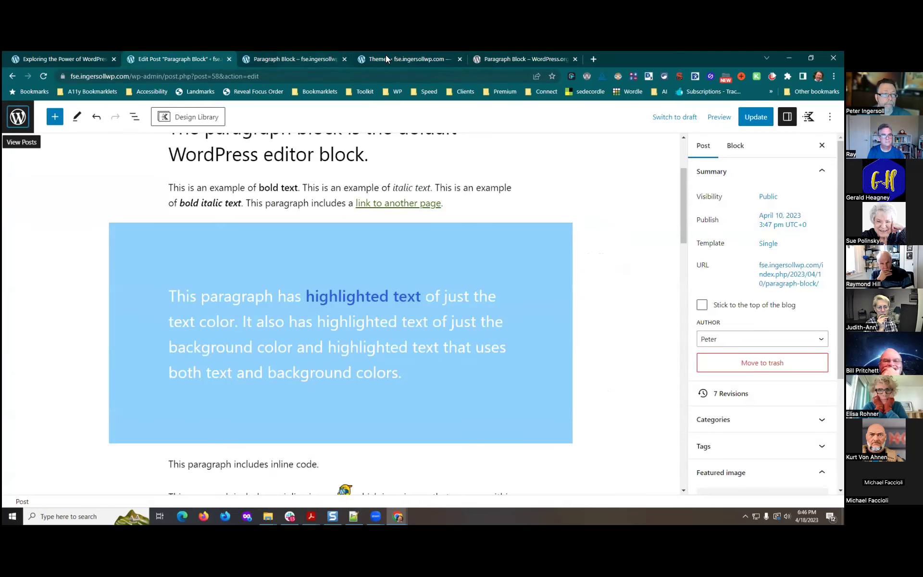
left_click(412, 59)
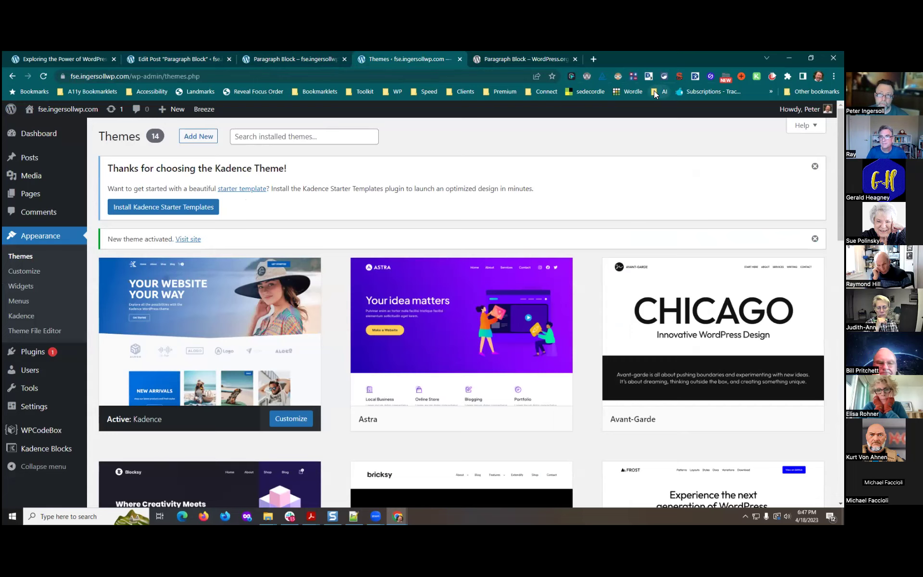
scroll(593, 221, "down", 5)
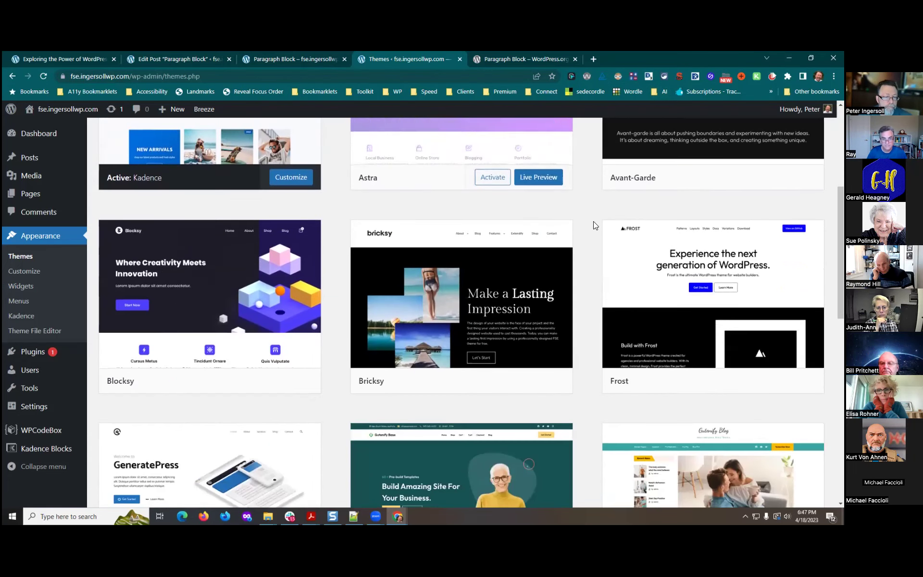
scroll(702, 298, "down", 4)
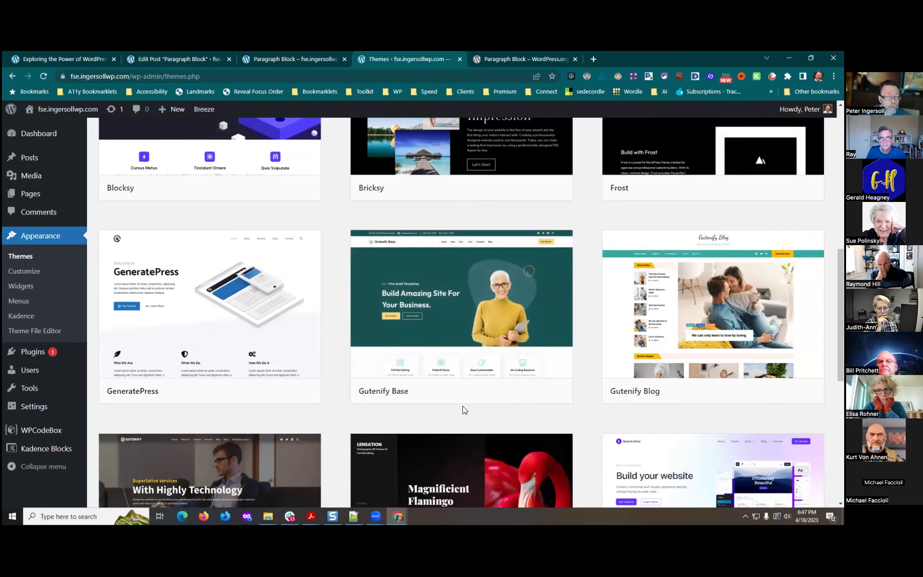
scroll(535, 379, "down", 2)
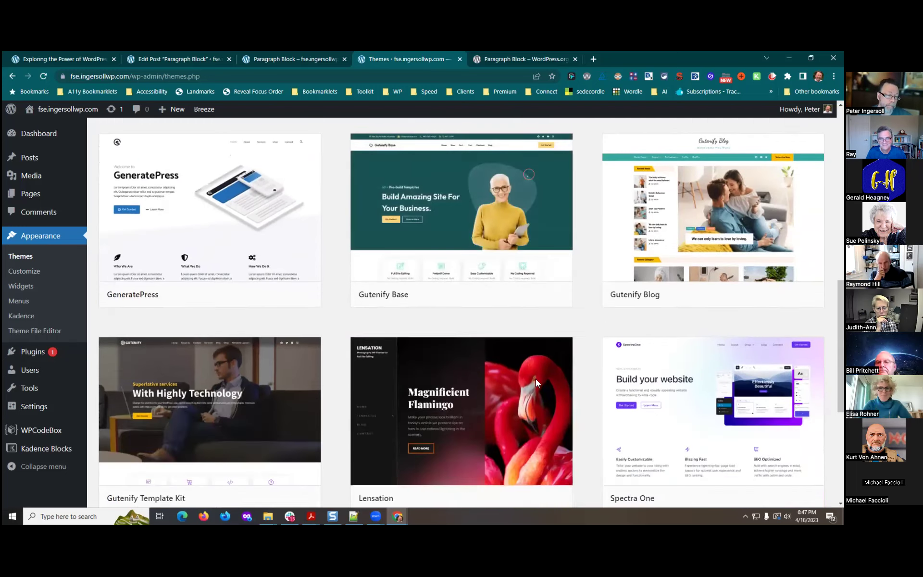
scroll(354, 422, "down", 1)
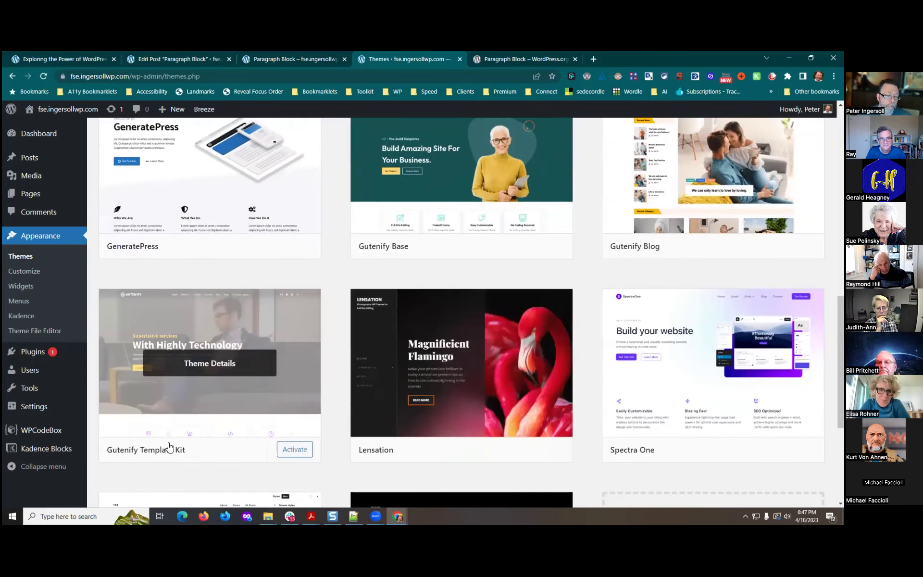
scroll(603, 394, "down", 4)
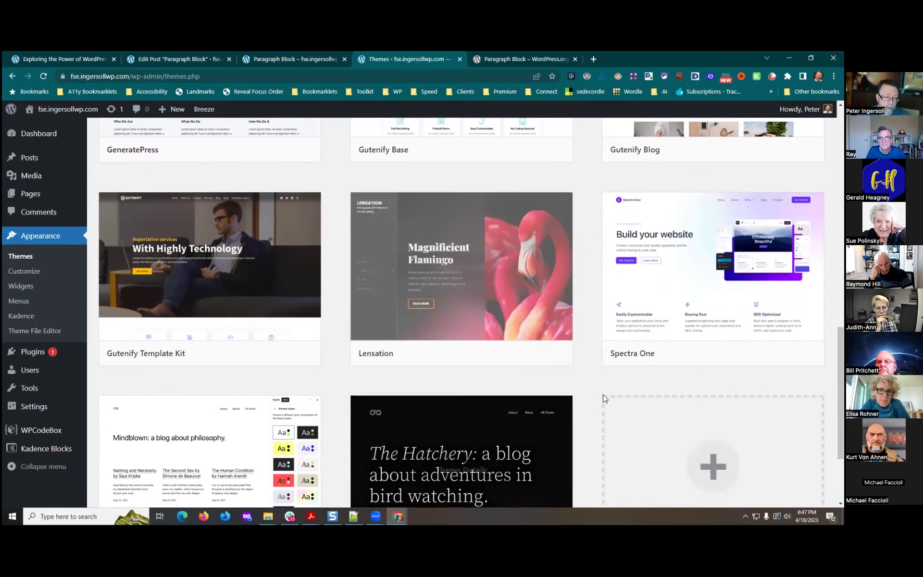
scroll(584, 422, "up", 4)
scroll(583, 422, "up", 2)
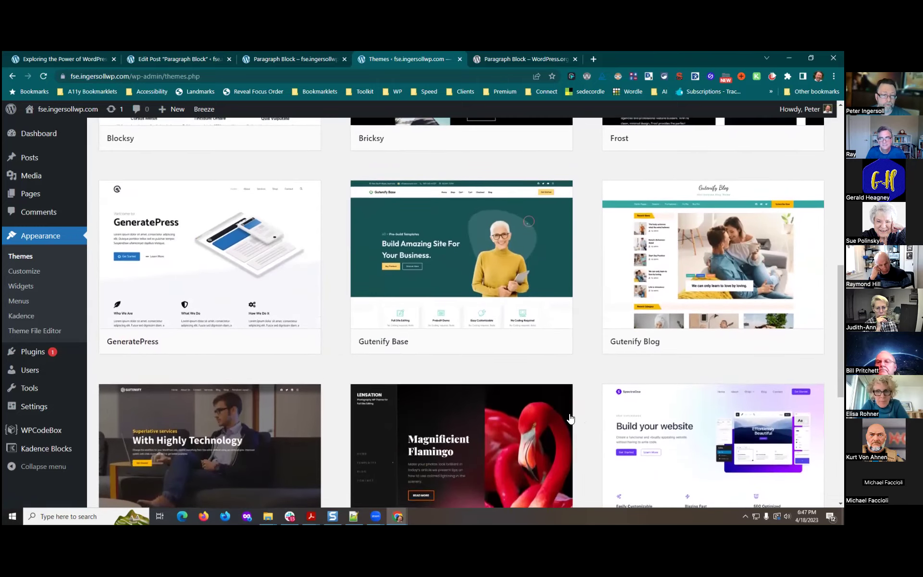
scroll(452, 288, "up", 3)
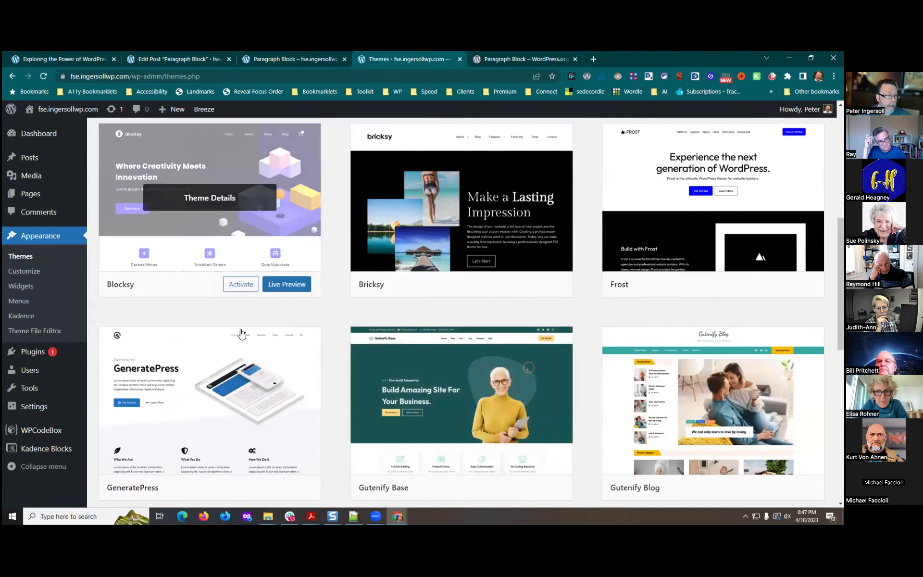
scroll(264, 361, "up", 5)
scroll(264, 361, "down", 9)
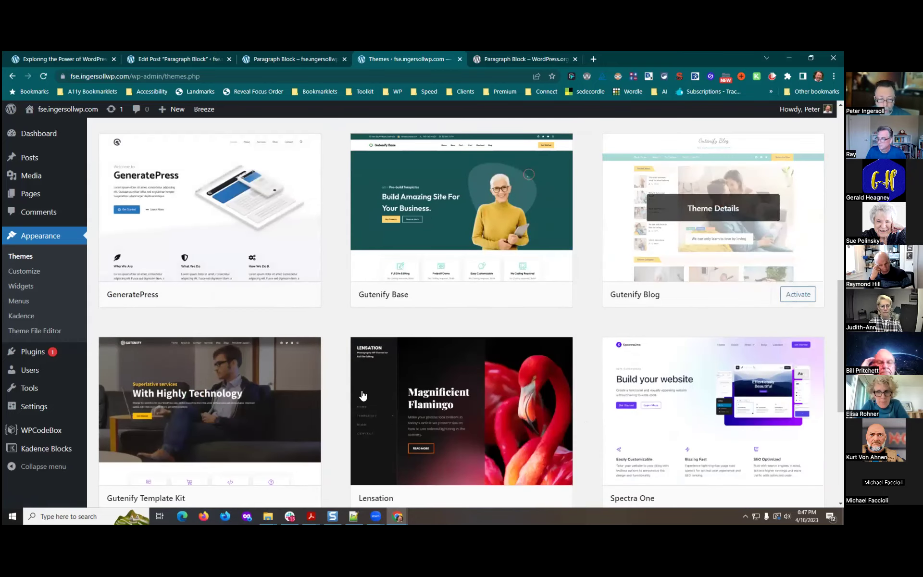
scroll(246, 423, "down", 2)
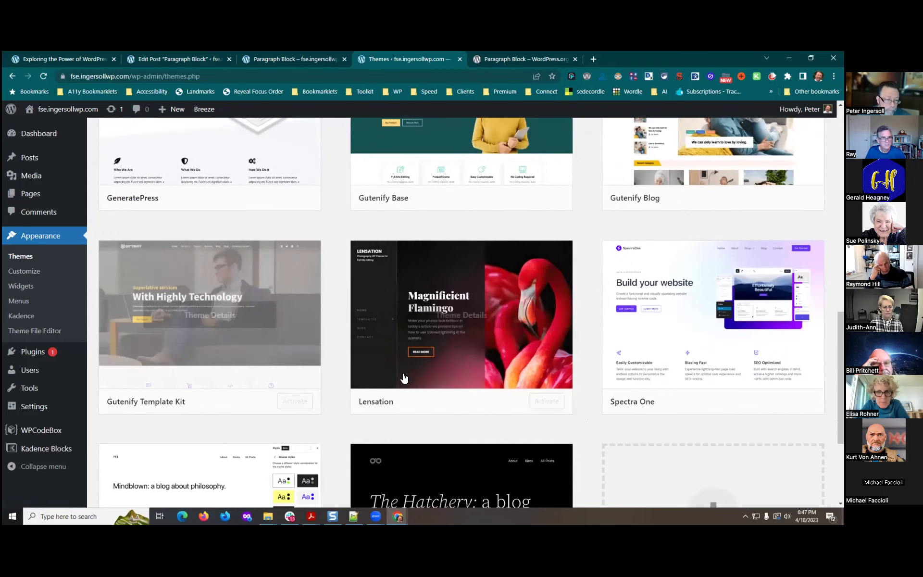
scroll(444, 261, "up", 2)
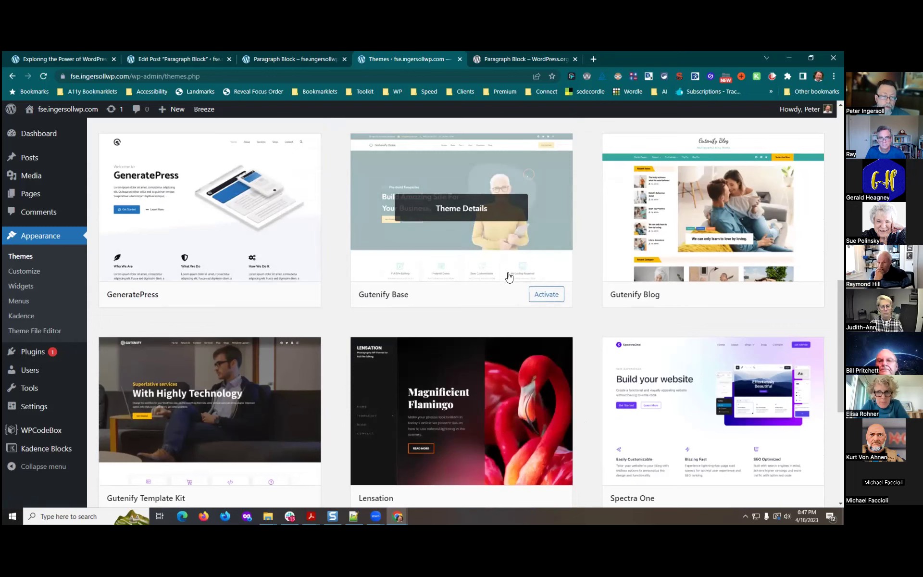
Activate the Gutenify Base theme, and examine how the blue group renders in the reloaded post preview
left_click(549, 294)
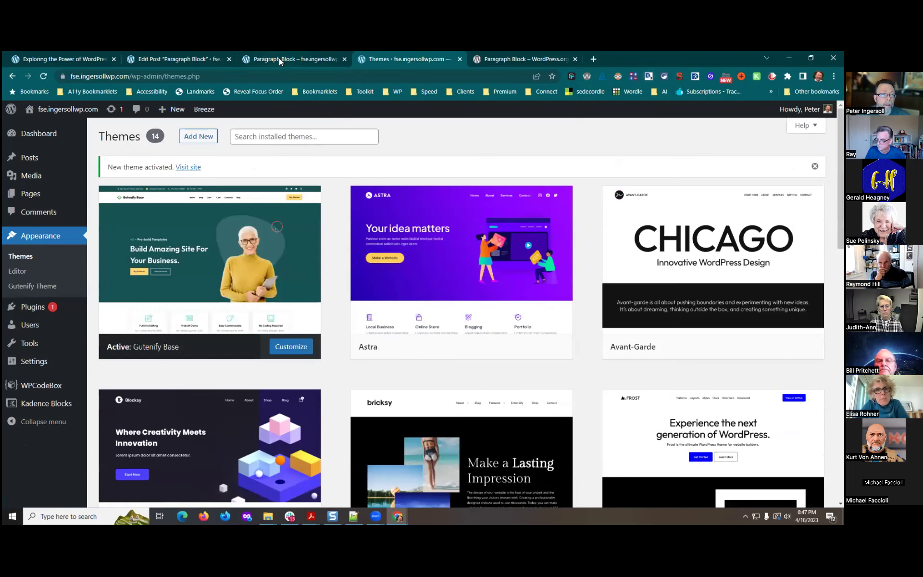
left_click(279, 59)
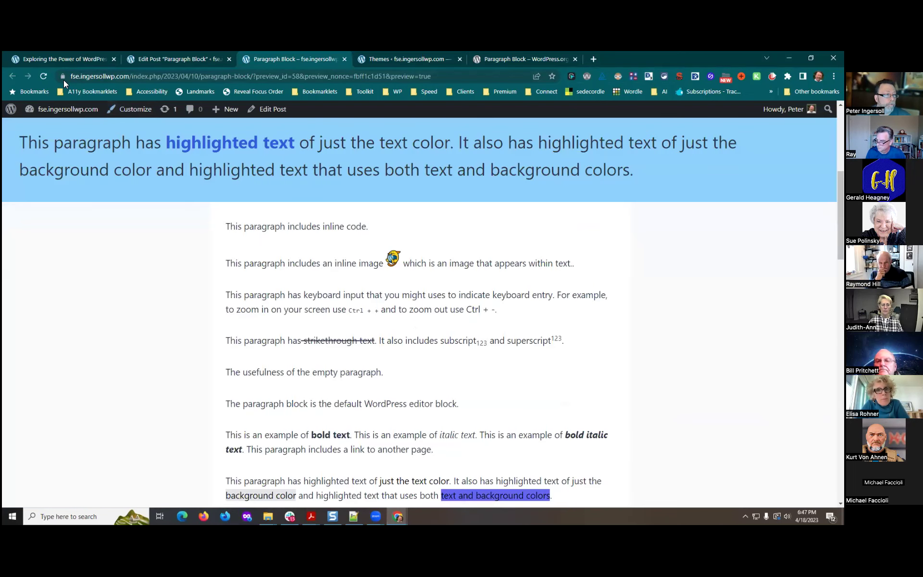
left_click(42, 76)
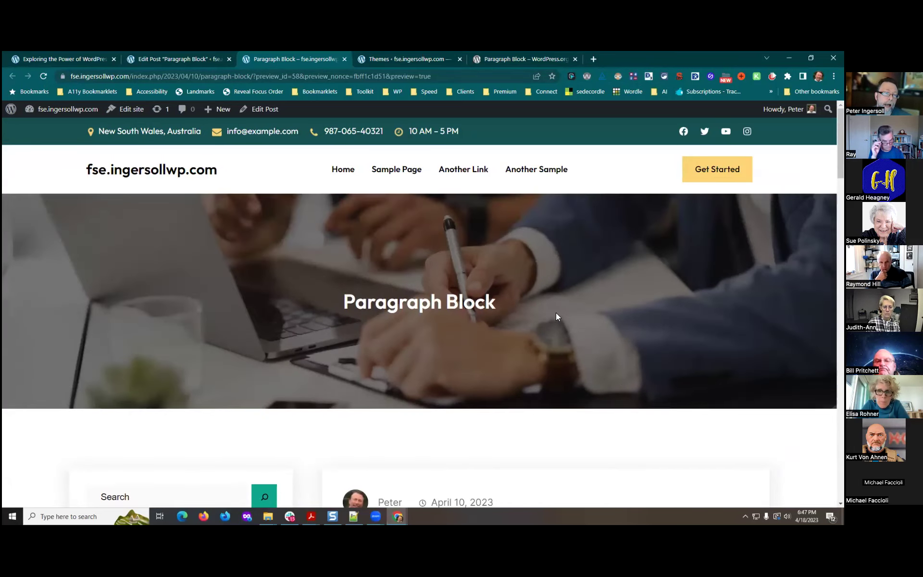
scroll(665, 352, "down", 15)
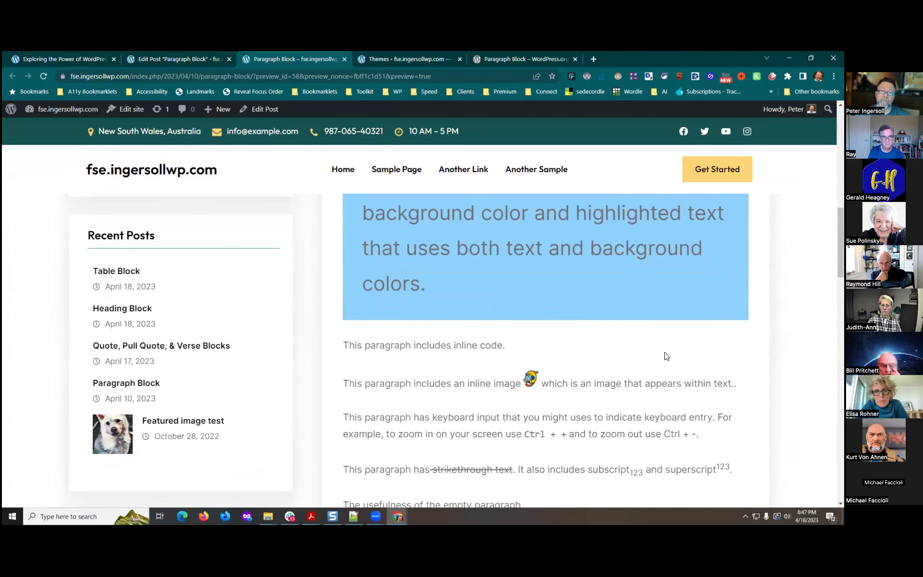
scroll(666, 356, "down", 3)
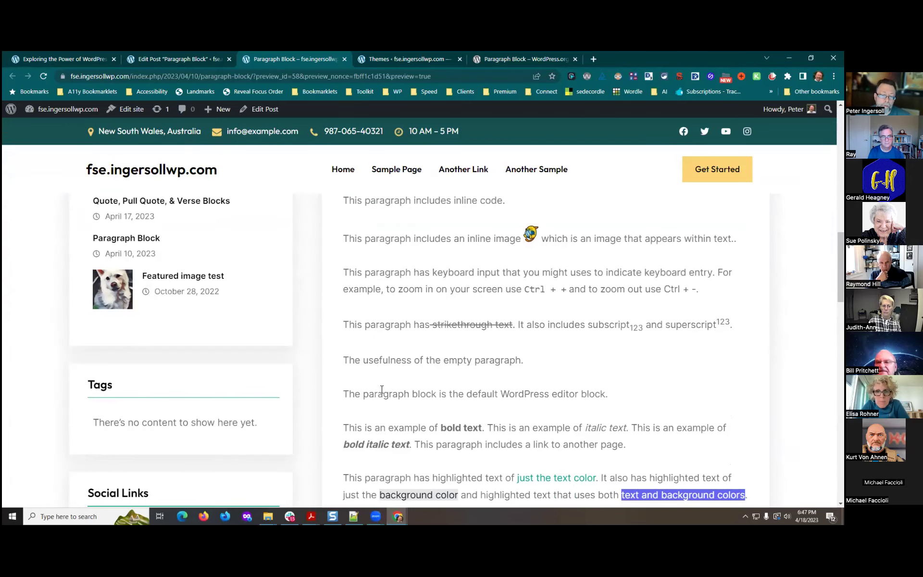
scroll(548, 371, "down", 3)
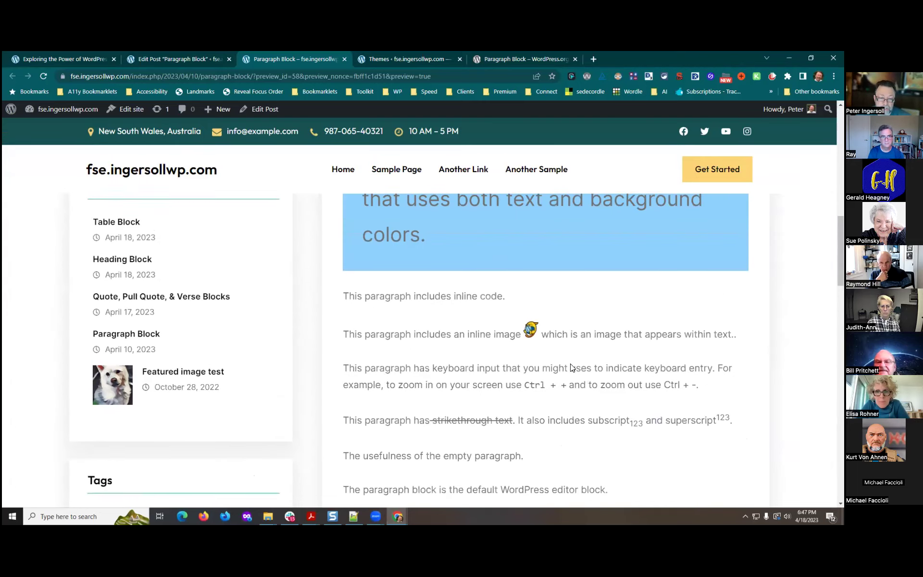
scroll(548, 340, "up", 6)
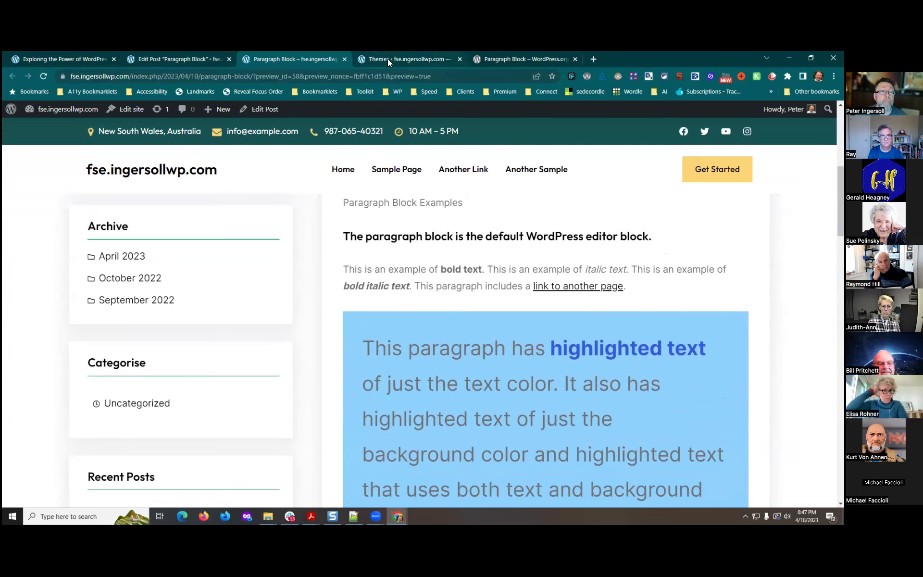
Find the Frost theme among the installed themes and activate it
left_click(417, 65)
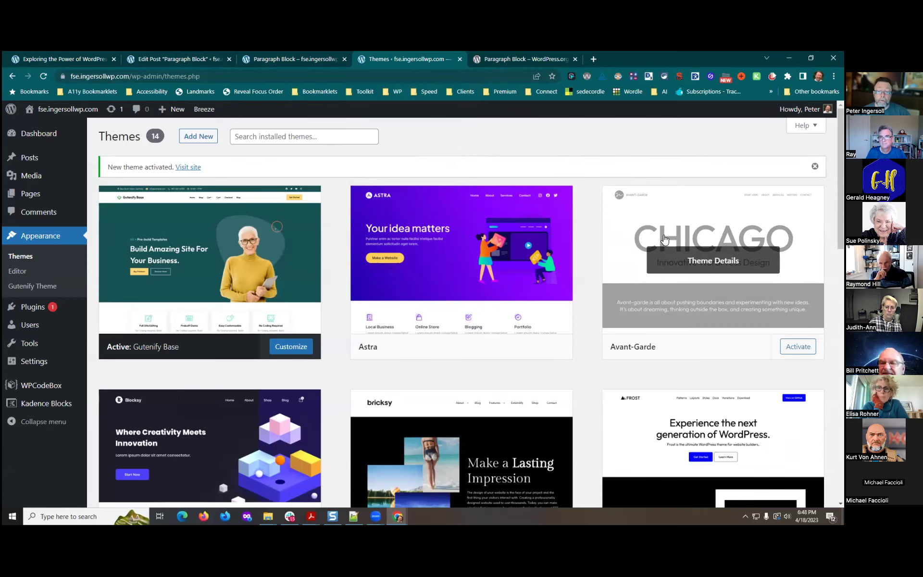
scroll(631, 236, "down", 7)
scroll(703, 385, "down", 8)
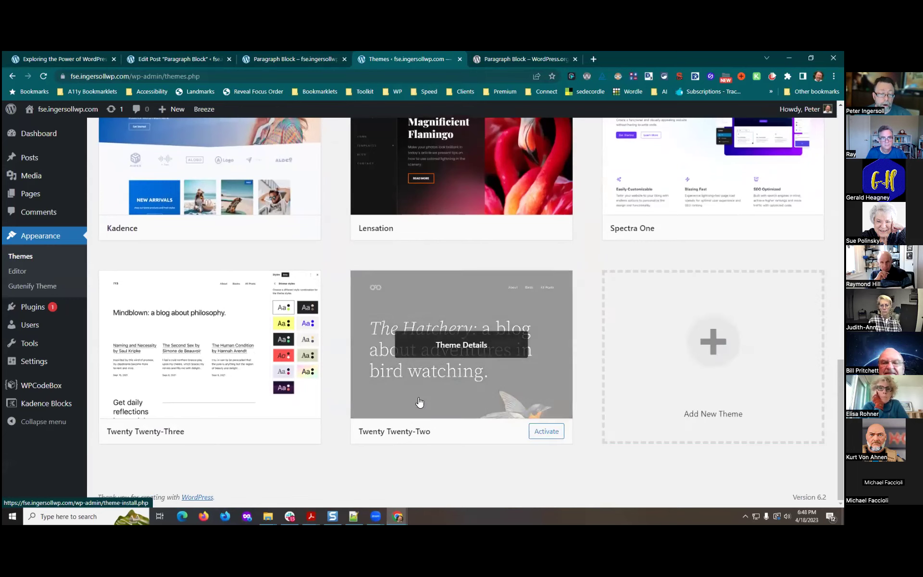
scroll(566, 428, "up", 2)
scroll(566, 428, "up", 6)
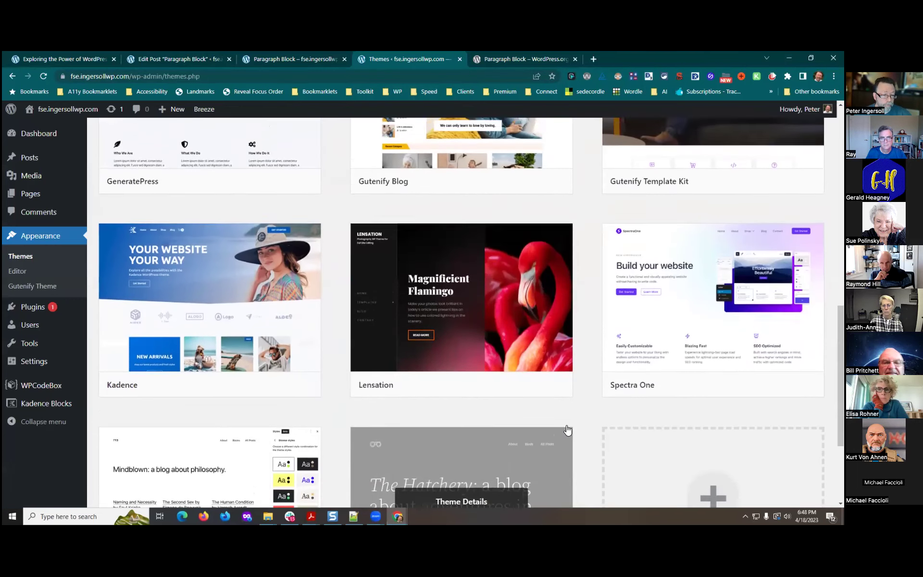
scroll(570, 427, "up", 4)
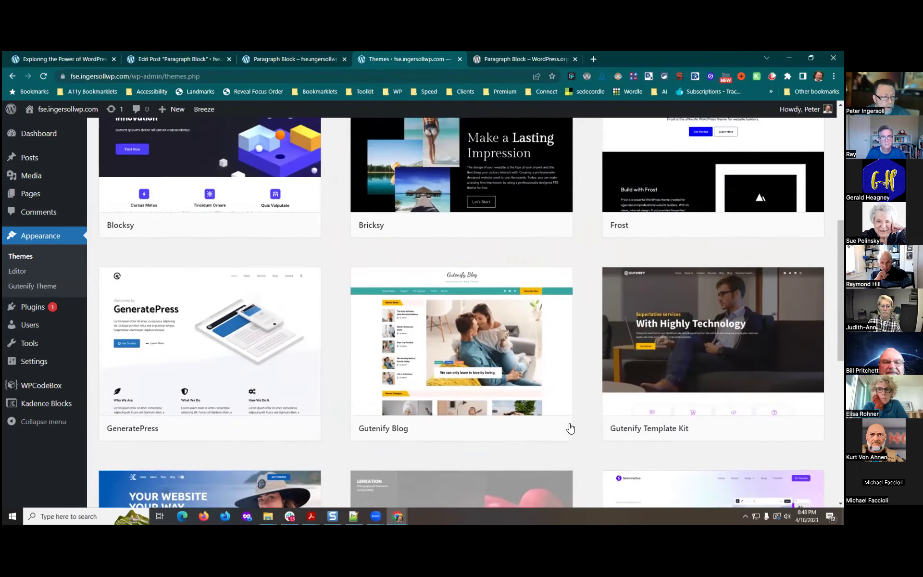
left_click(798, 303)
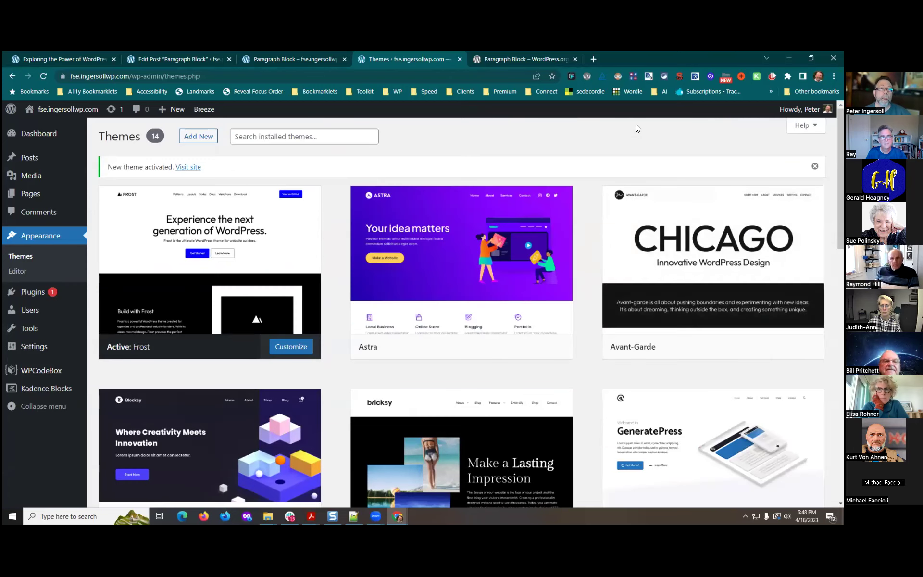
Reload the Paragraph Block post preview and examine the blue group's width and text under the Frost theme
left_click(518, 60)
left_click(292, 59)
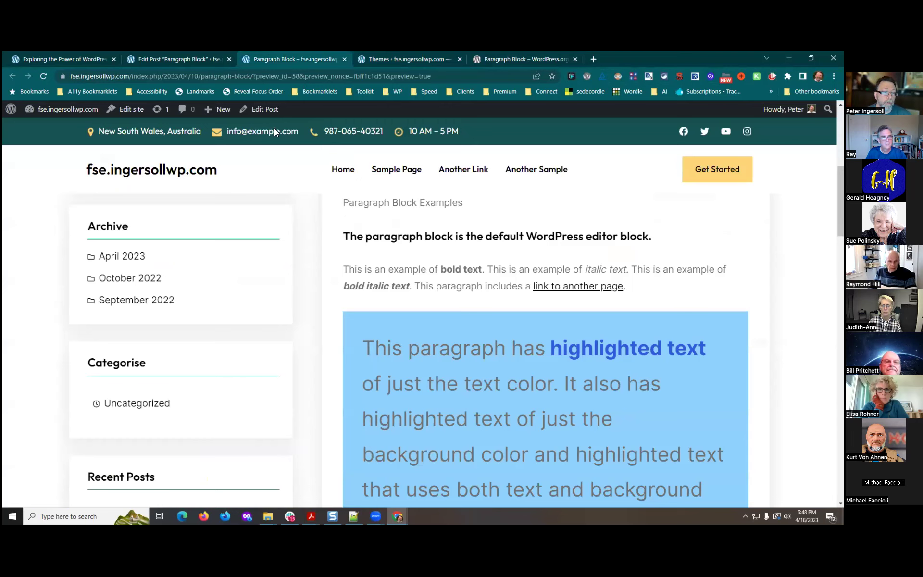
left_click(43, 76)
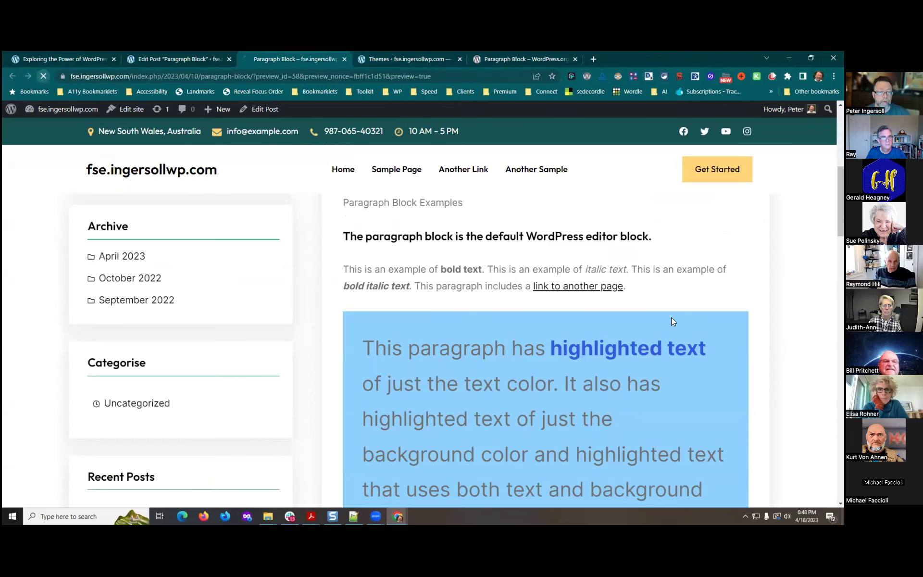
scroll(745, 370, "down", 5)
scroll(678, 337, "up", 7)
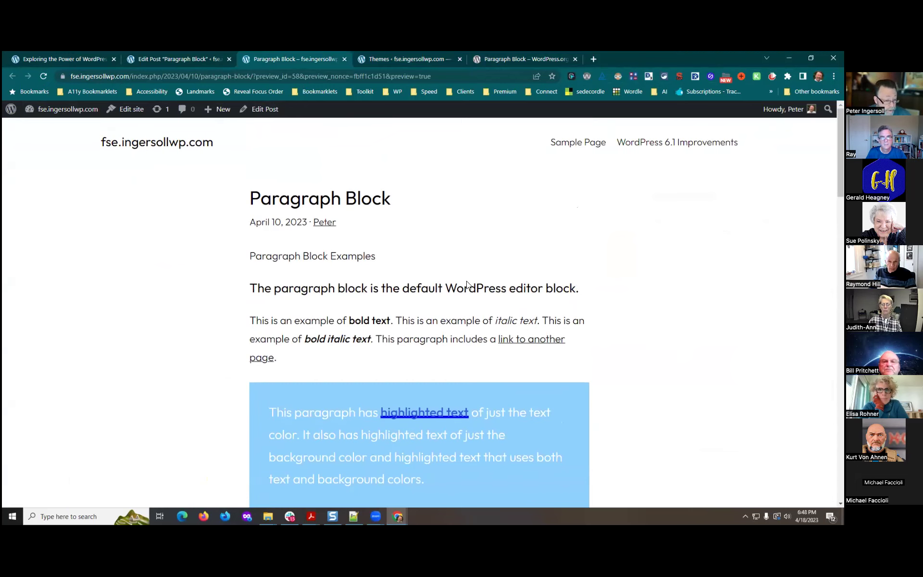
scroll(692, 336, "down", 5)
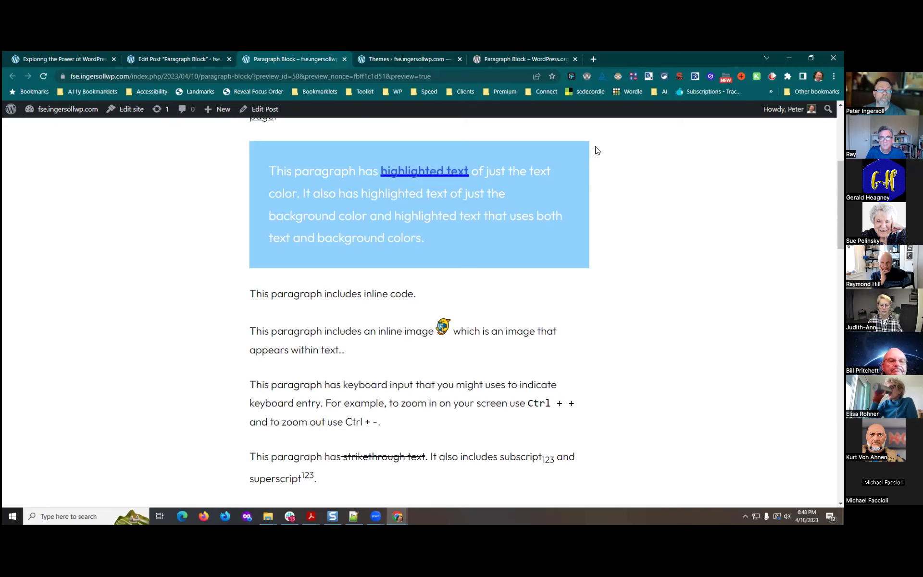
Update the Paragraph Block post and reload its editor so that it uses the Frost theme's styles
left_click(182, 60)
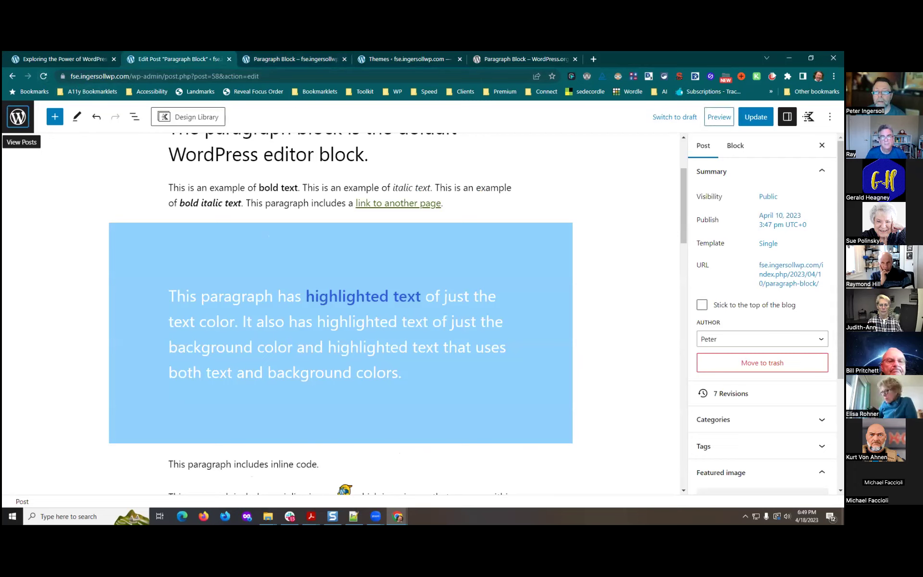
key("Return")
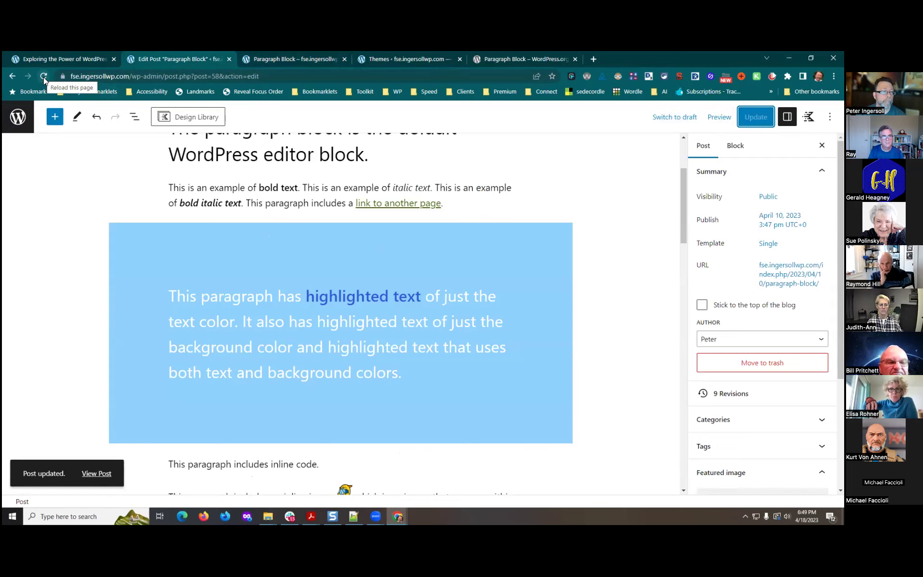
left_click(44, 76)
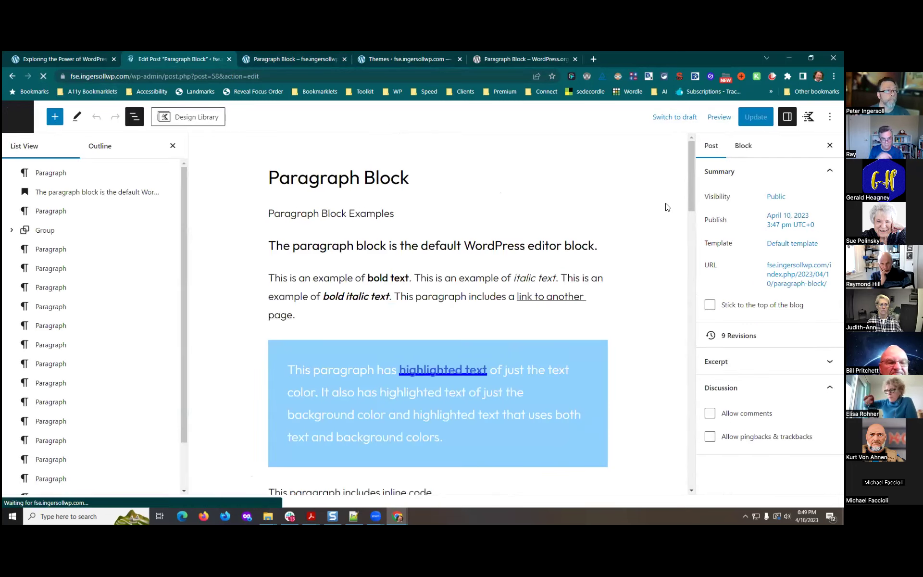
Examine how the blue group and the surrounding paragraphs look in the post editor with Frost active
scroll(608, 241, "down", 5)
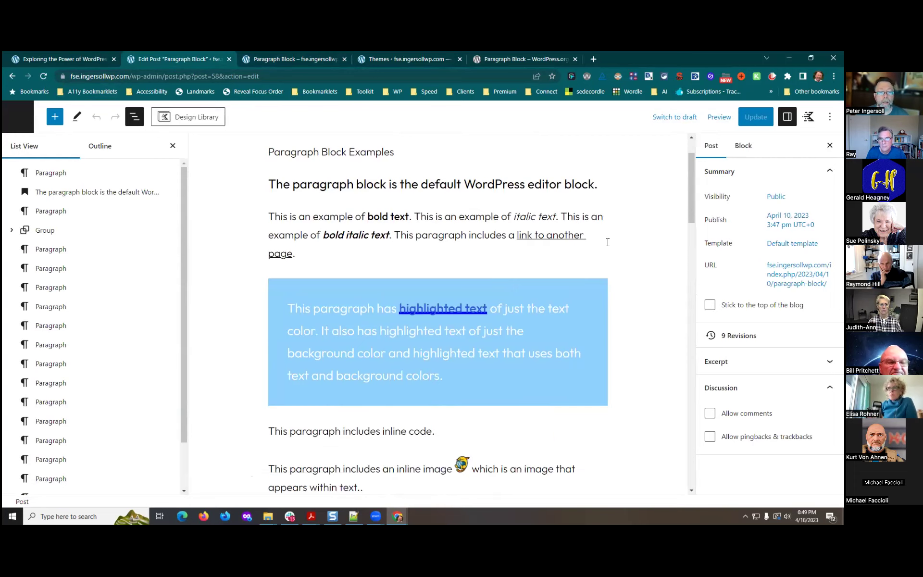
scroll(635, 308, "down", 2)
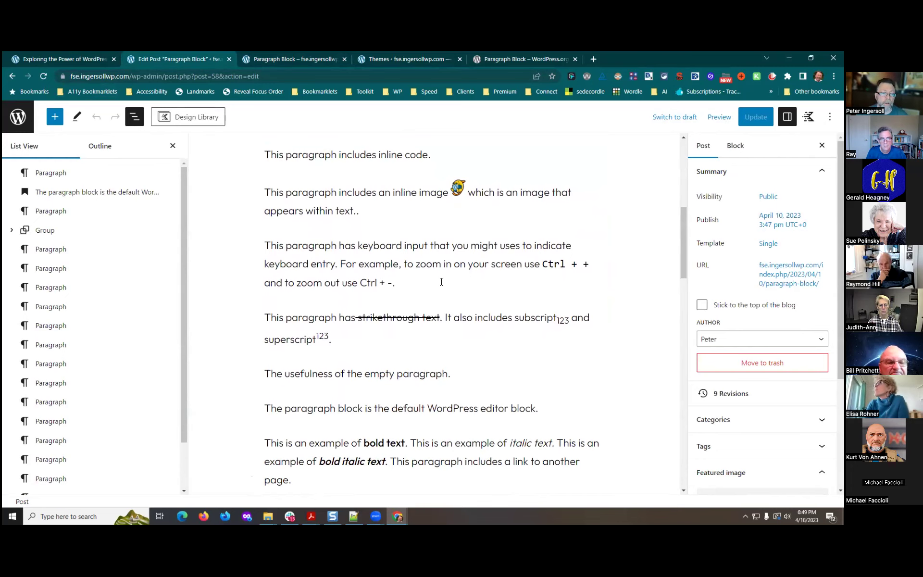
scroll(549, 371, "up", 4)
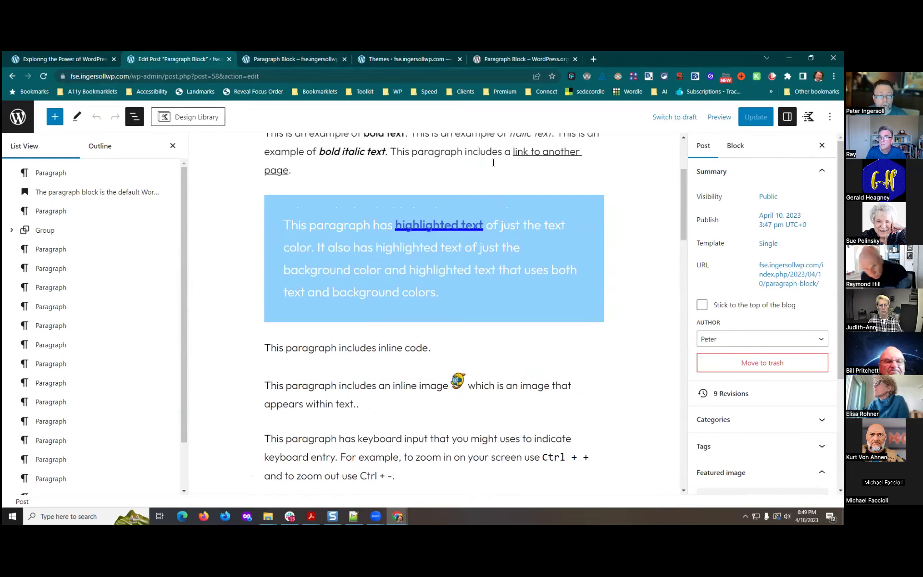
scroll(514, 357, "up", 3)
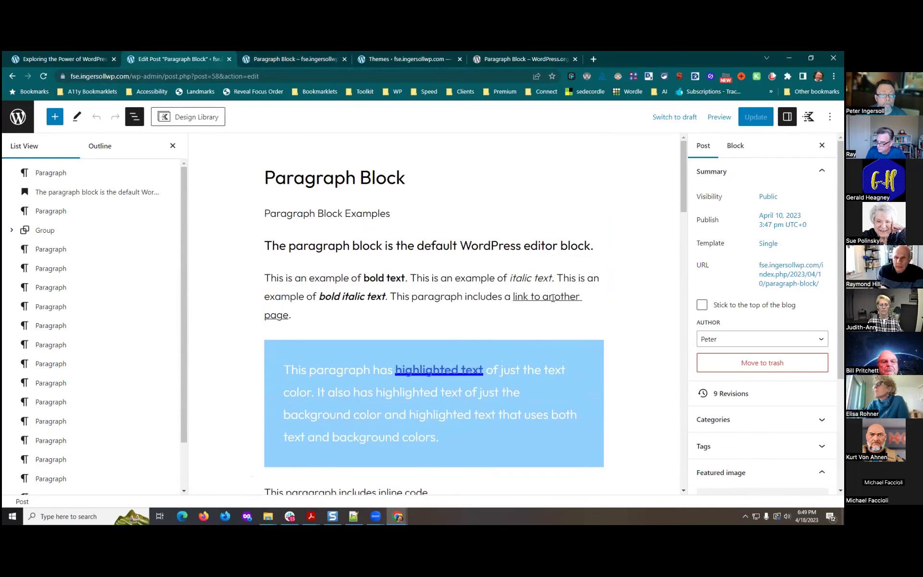
scroll(407, 286, "down", 2)
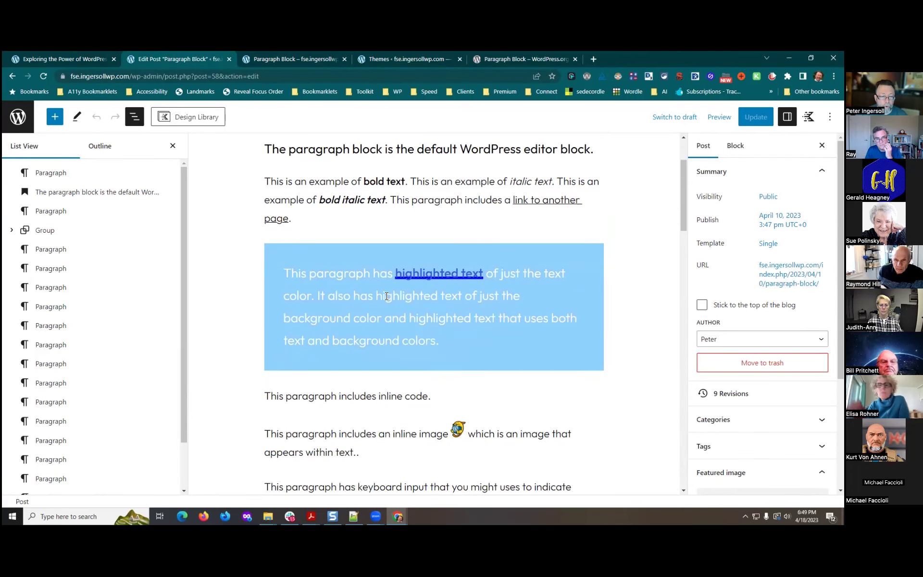
Highlight the second "highlighted text" phrase in the blue group with the black Contrast text color (000000)
left_click_drag(374, 295, 465, 293)
left_click(448, 224)
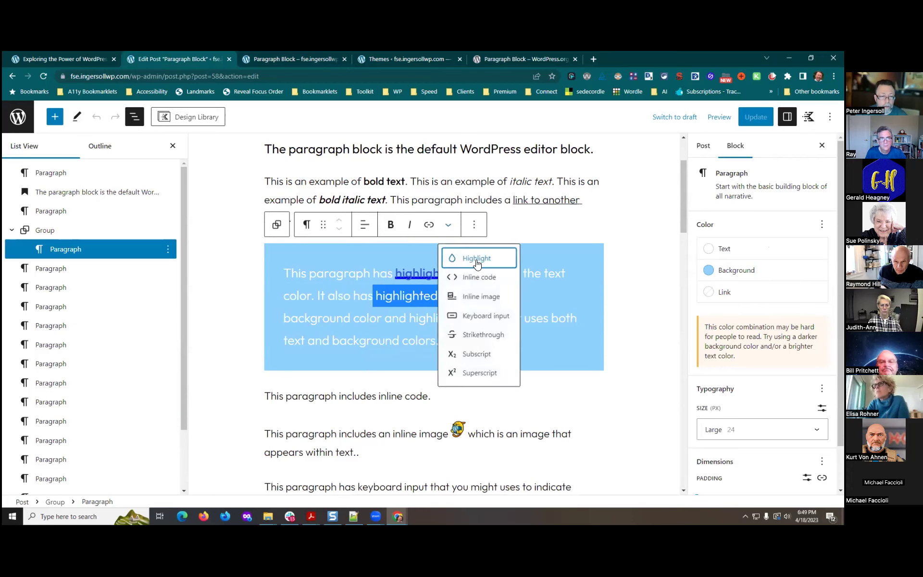
left_click(474, 258)
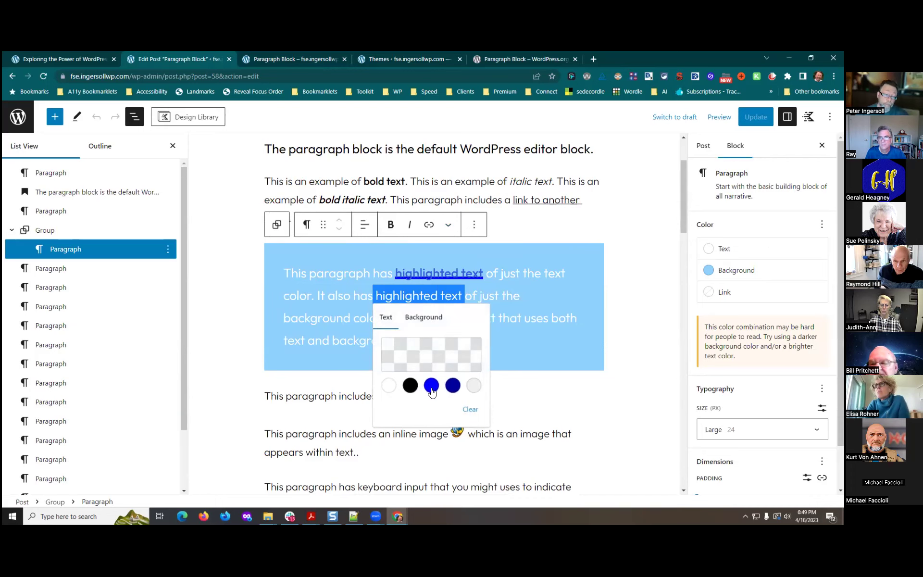
left_click(410, 385)
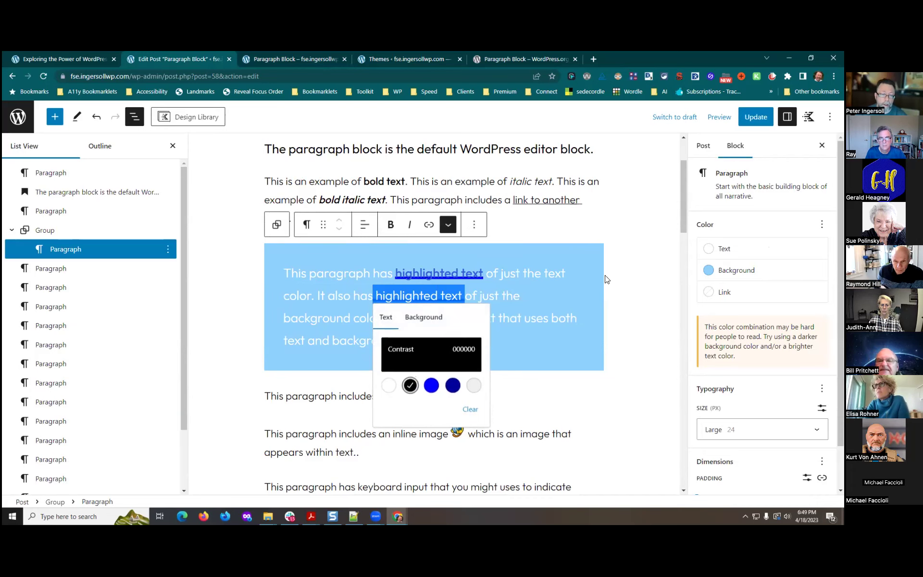
left_click(523, 397)
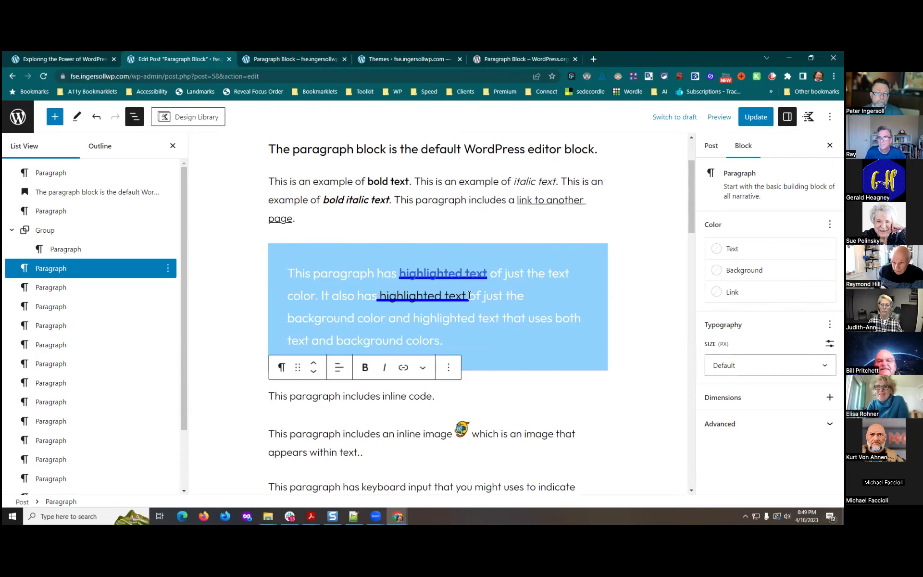
Check the Dimensions options, Padding and Margin, for the inline code paragraph and look over the remaining paragraph examples
mouse_move(563, 236)
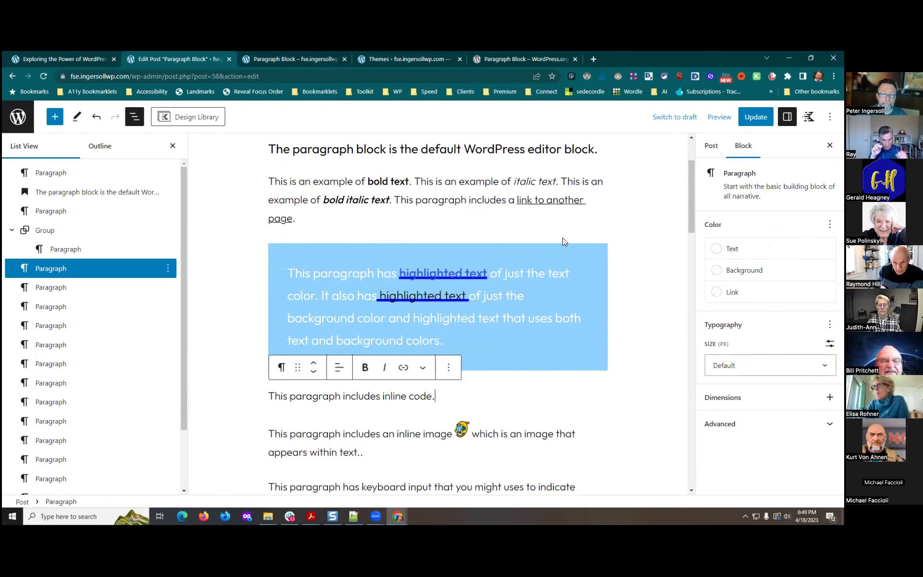
scroll(603, 305, "down", 2)
scroll(604, 319, "down", 2)
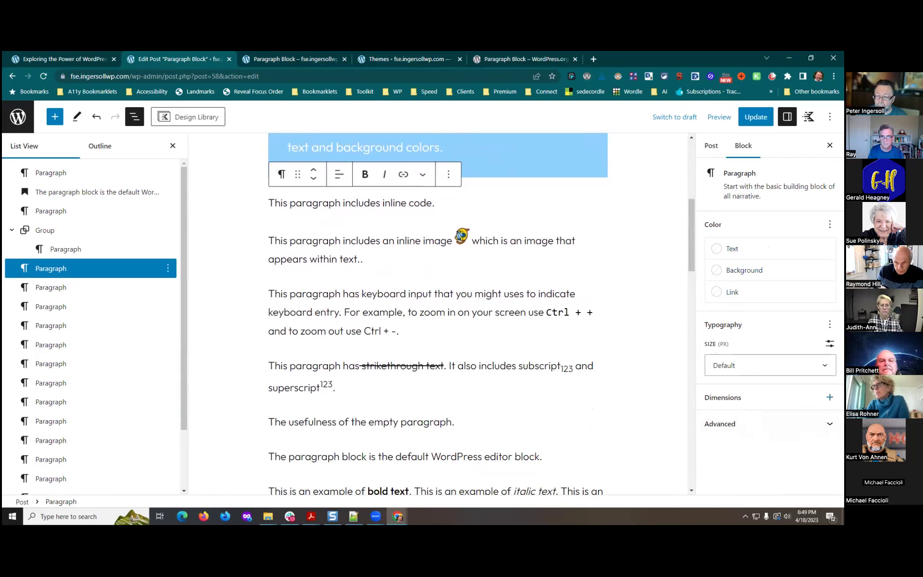
left_click(829, 397)
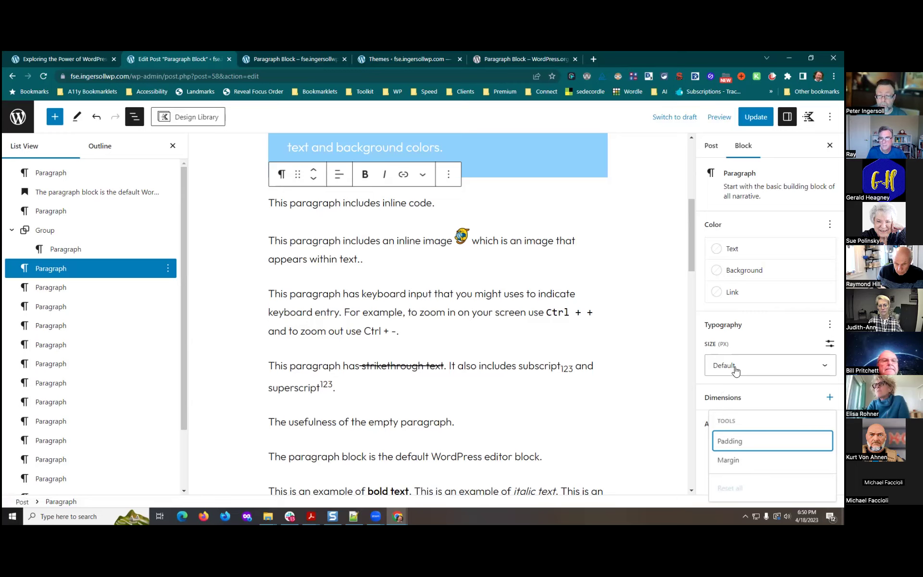
left_click(746, 397)
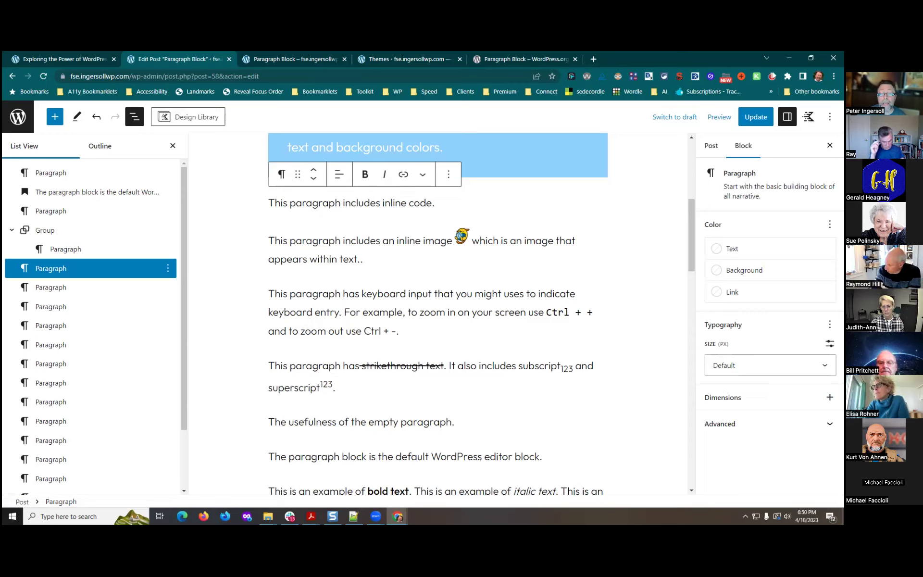
left_click(830, 397)
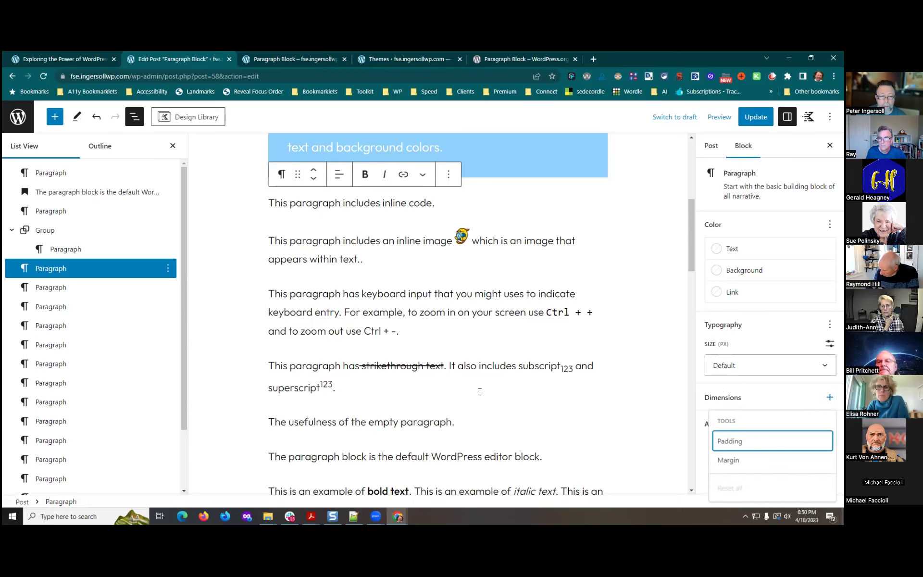
scroll(596, 435, "up", 2)
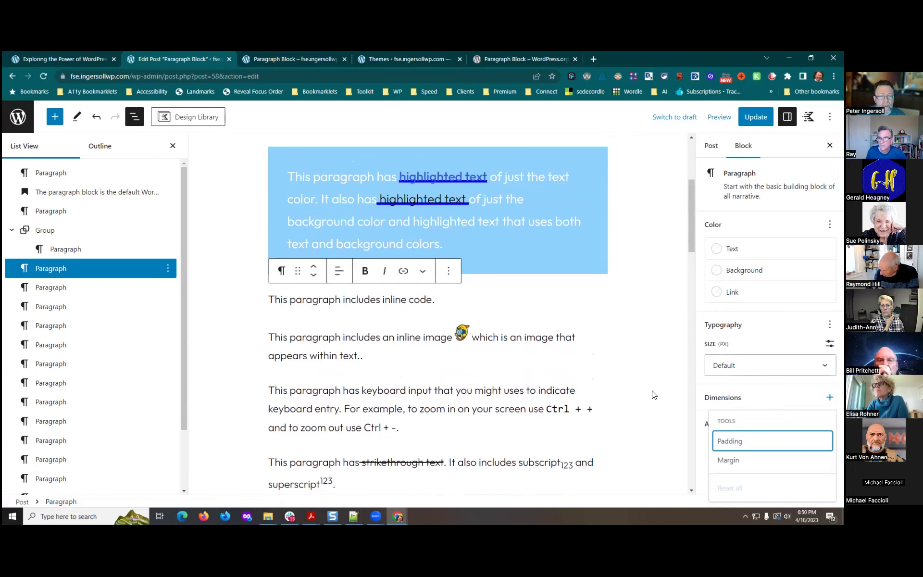
scroll(414, 332, "down", 7)
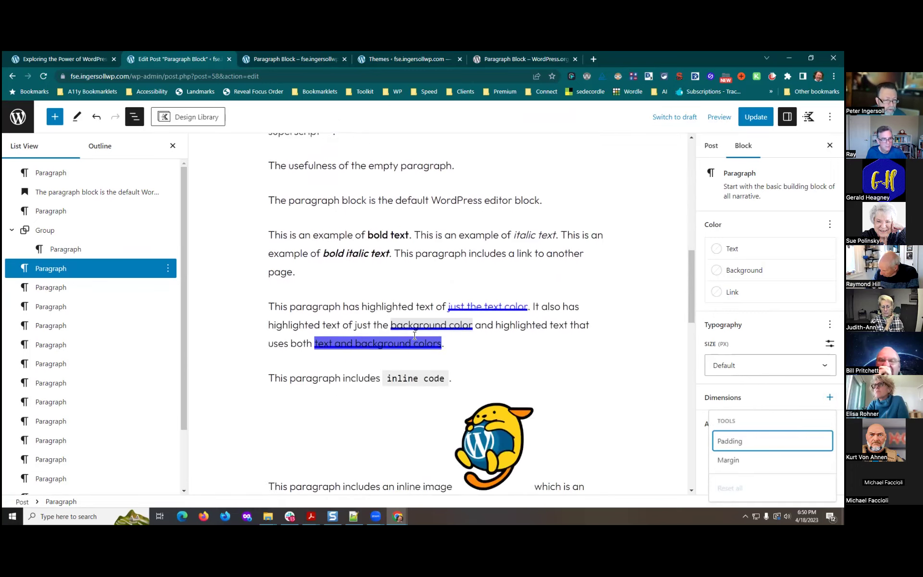
Look through the remaining paragraph examples in the post editor and glance at the post's preview page
scroll(414, 336, "down", 13)
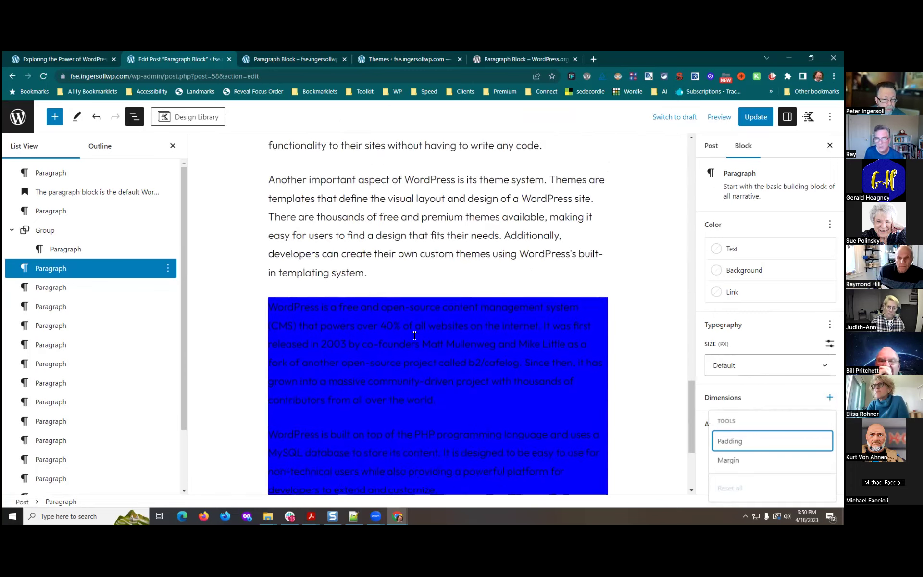
scroll(415, 335, "down", 3)
scroll(411, 334, "up", 5)
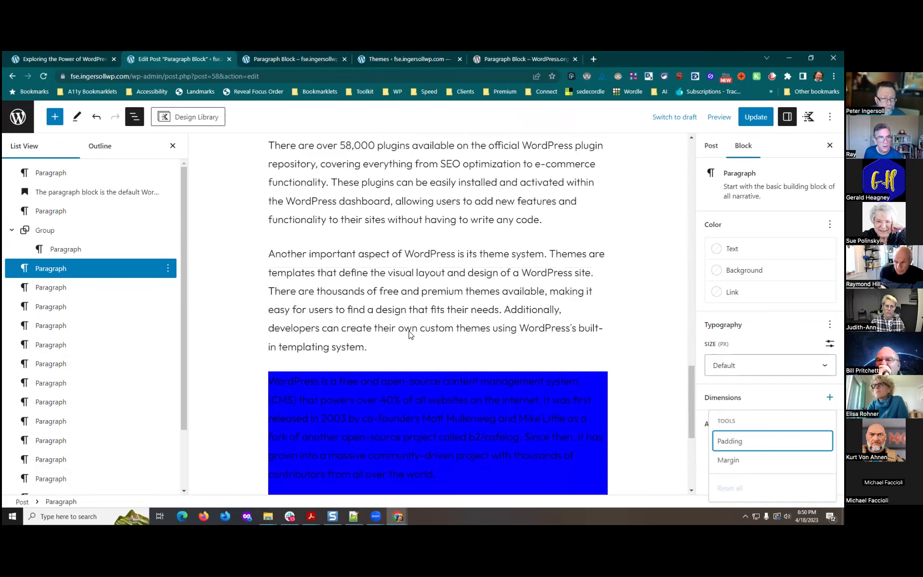
scroll(410, 320, "up", 2)
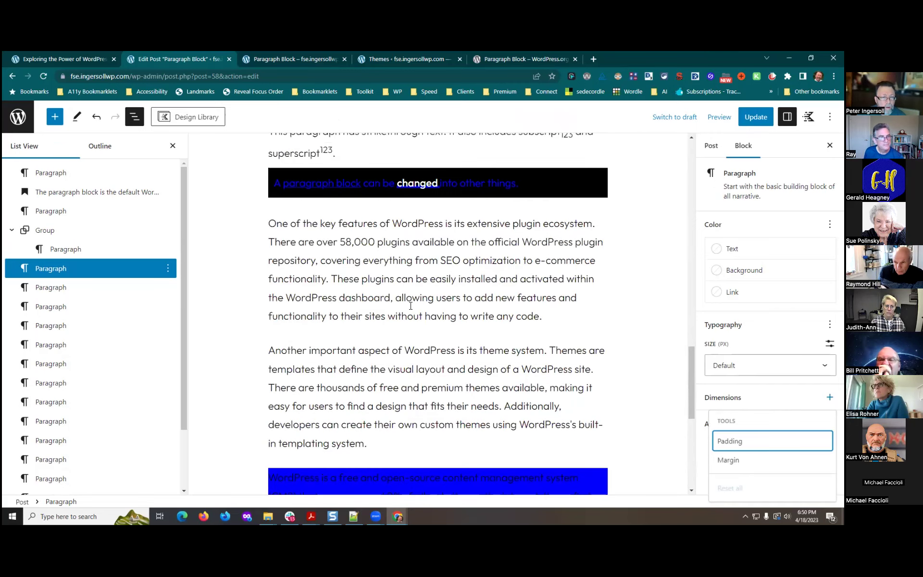
left_click(282, 60)
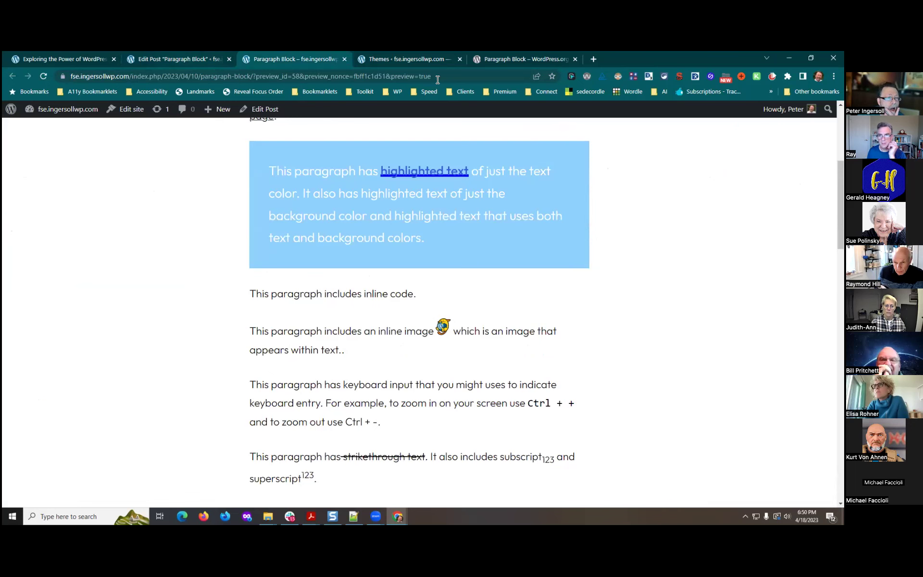
left_click(196, 59)
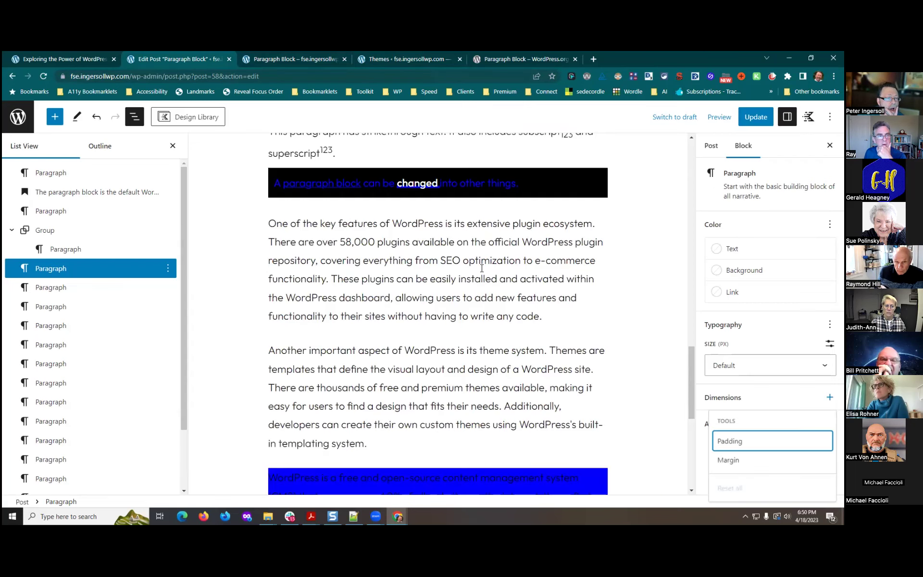
Select the text from "There are over 58,000 plugins" to that paragraph's end, and hide and reshow the document overview
left_click(411, 256)
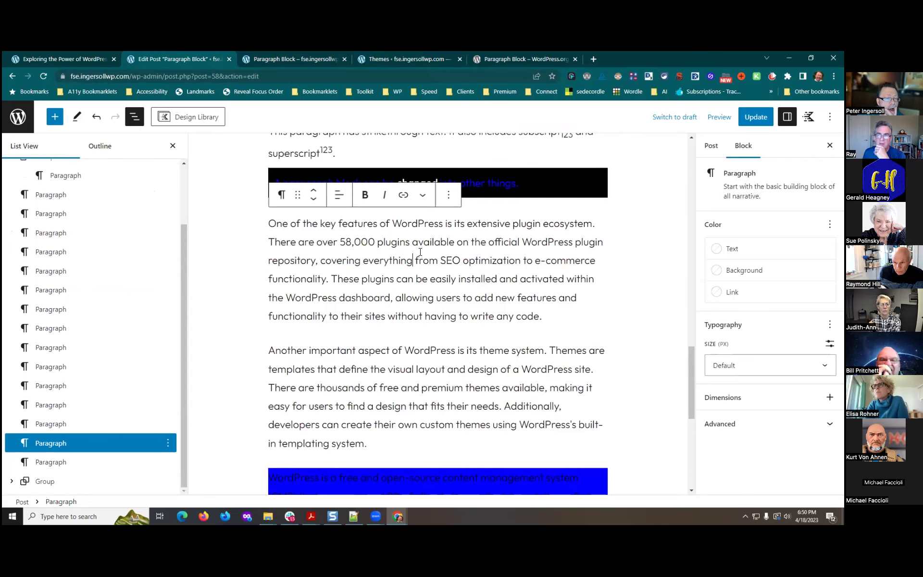
left_click_drag(549, 320, 250, 239)
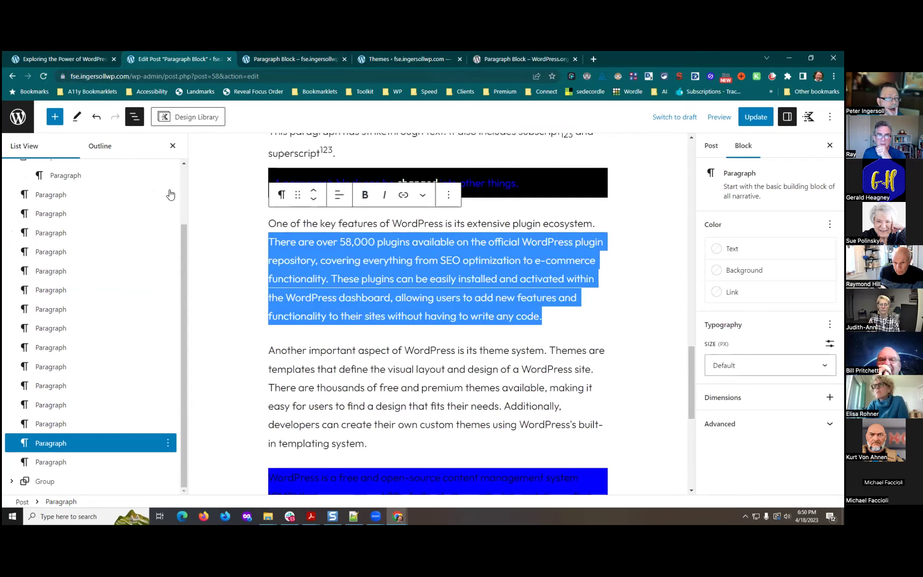
left_click(135, 117)
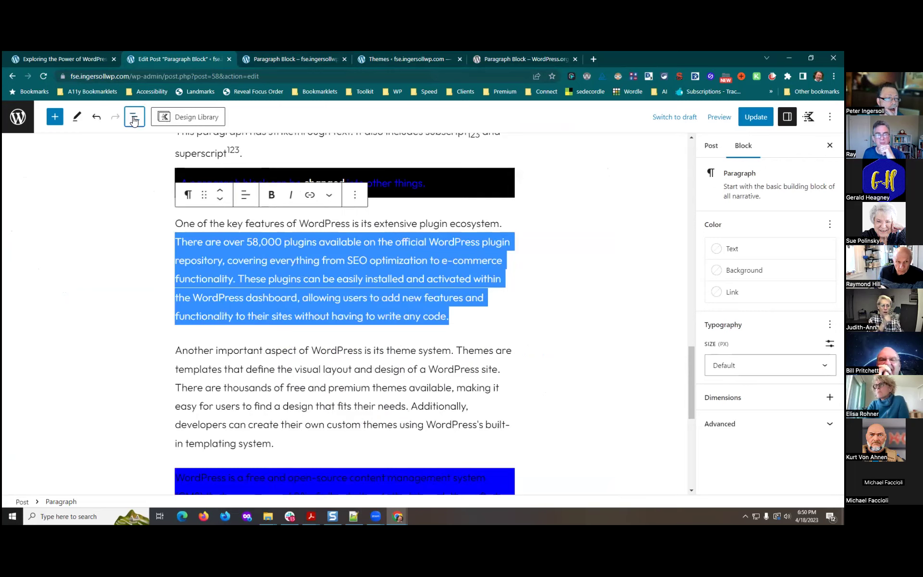
left_click(134, 117)
Check the whole post's character count, word count, reading time and heading structure in the document outline
scroll(337, 243, "up", 8)
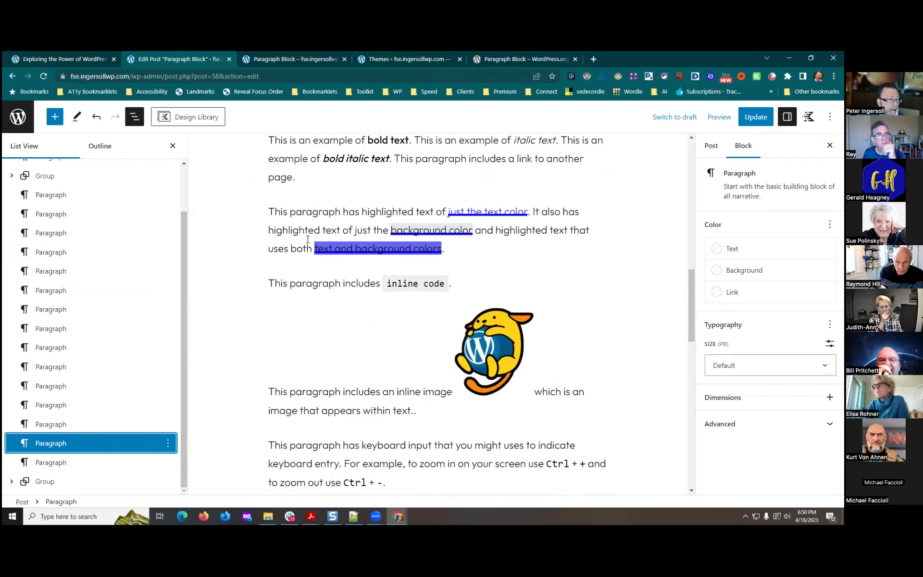
scroll(308, 239, "up", 4)
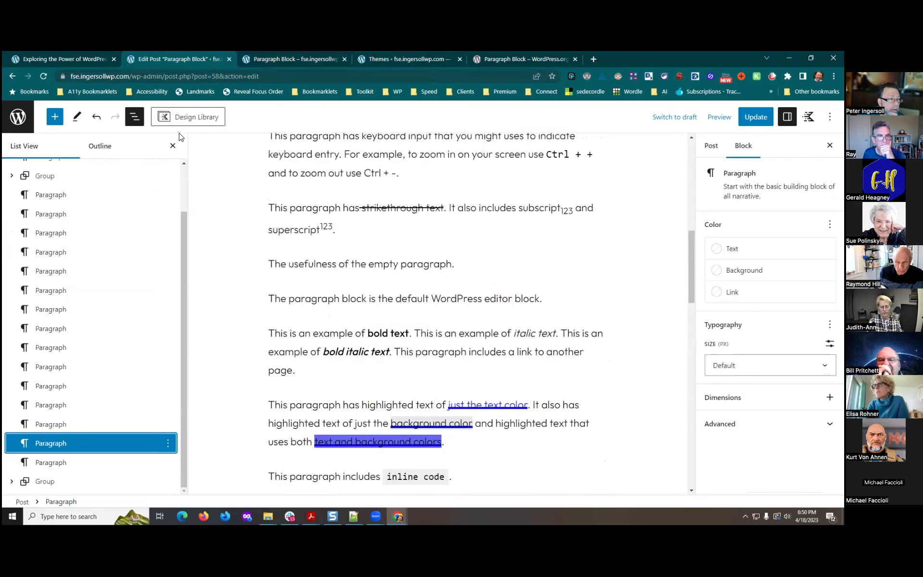
left_click(135, 116)
left_click(134, 117)
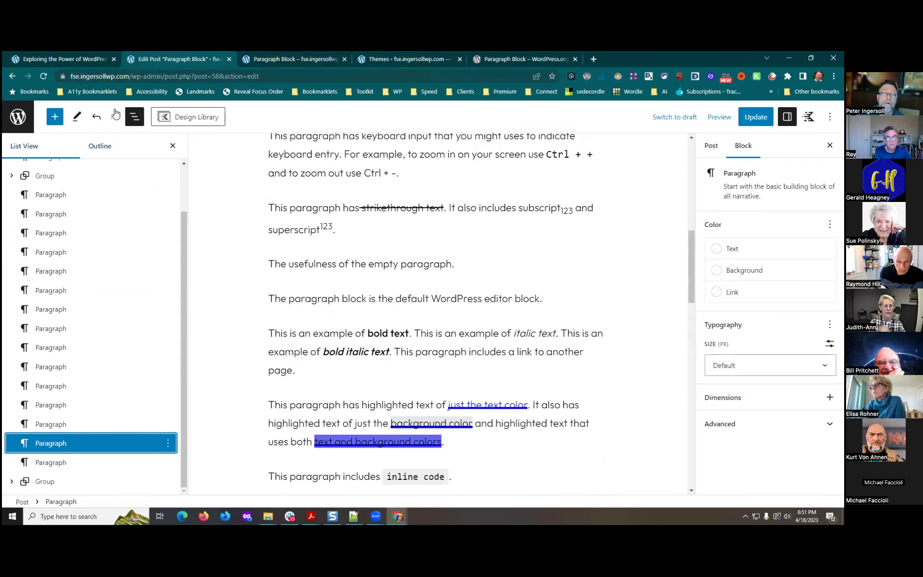
left_click(101, 149)
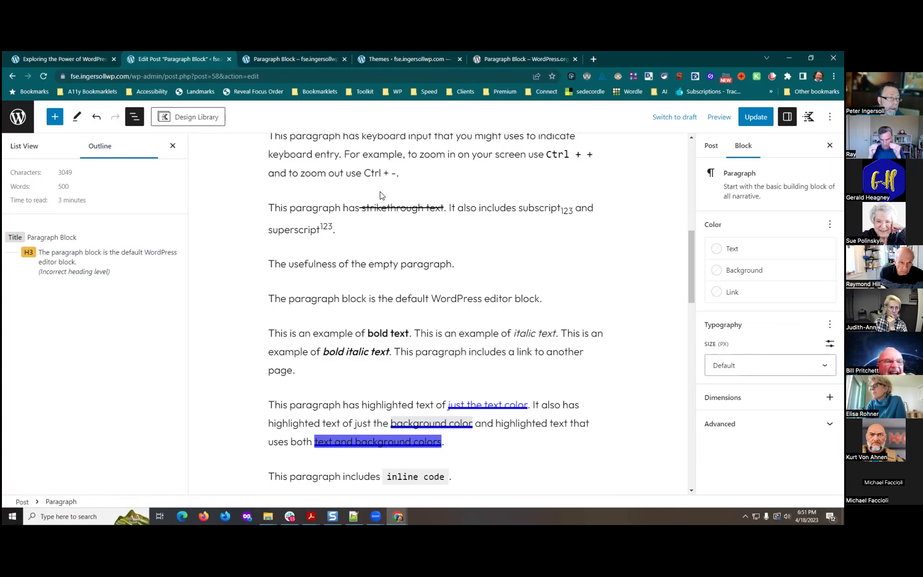
scroll(437, 227, "up", 3)
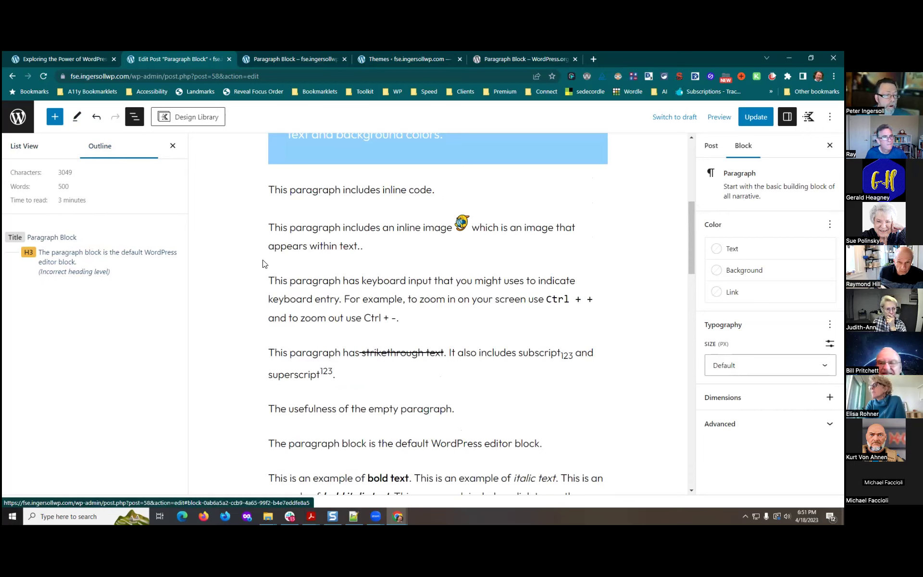
Select three consecutive paragraphs, from the keyboard input example through "The usefulness of the empty paragraph," and check their combined word count
left_click_drag(401, 318, 262, 285)
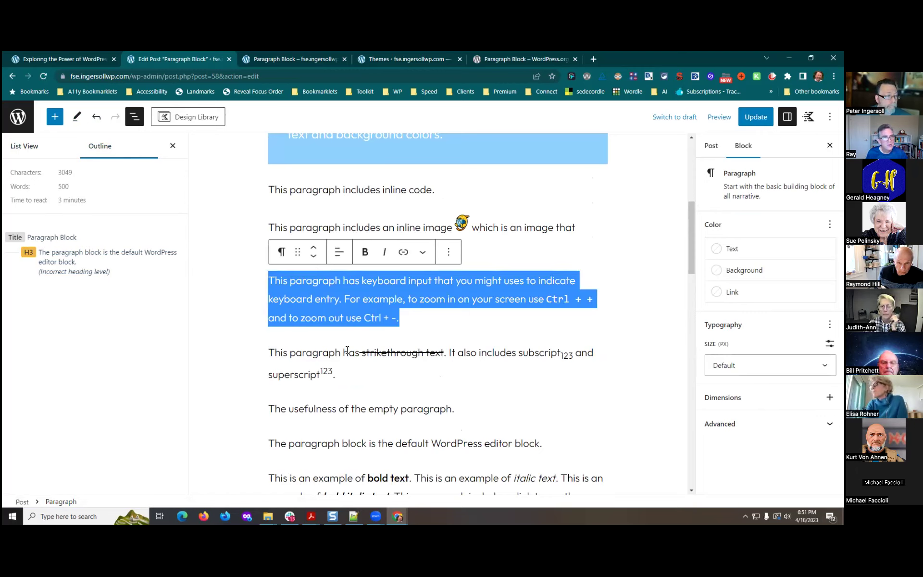
left_click(25, 146)
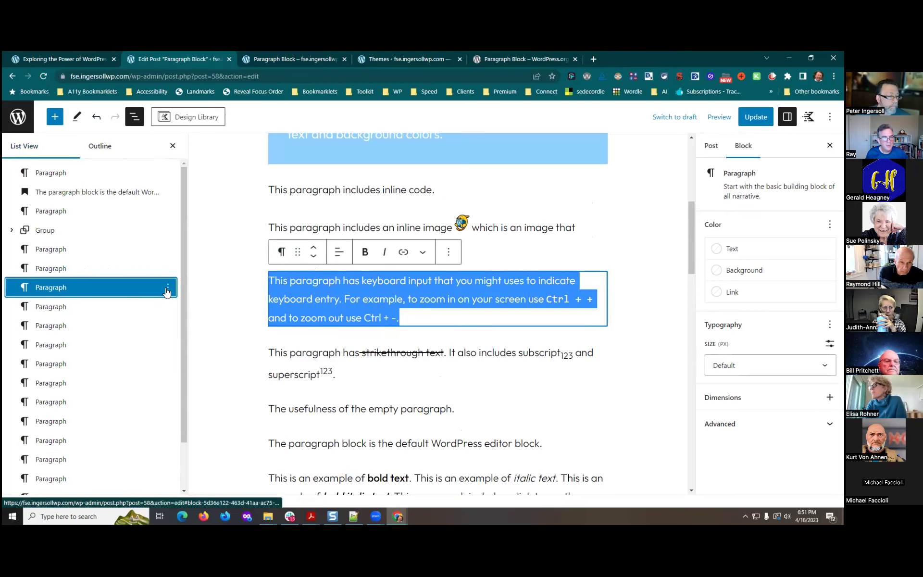
left_click(68, 327, "shift")
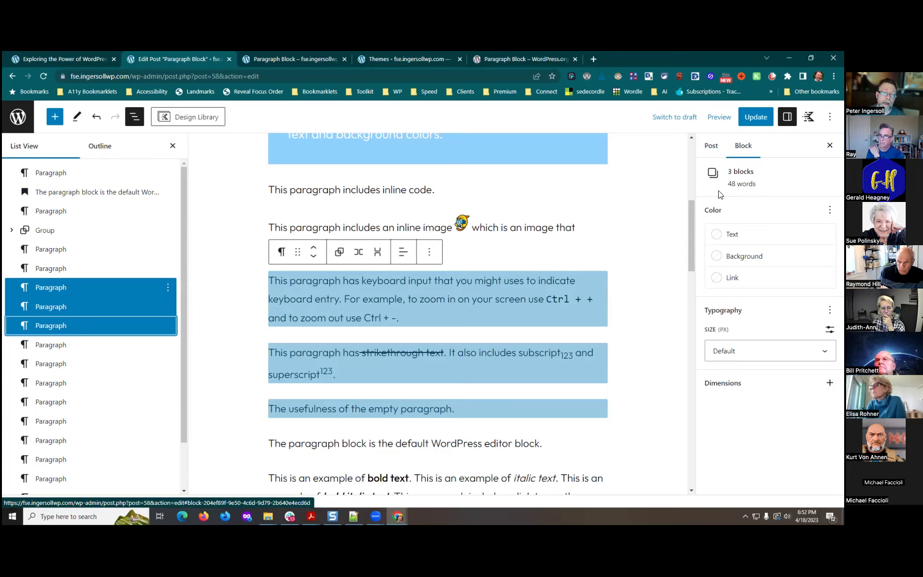
scroll(559, 217, "down", 8)
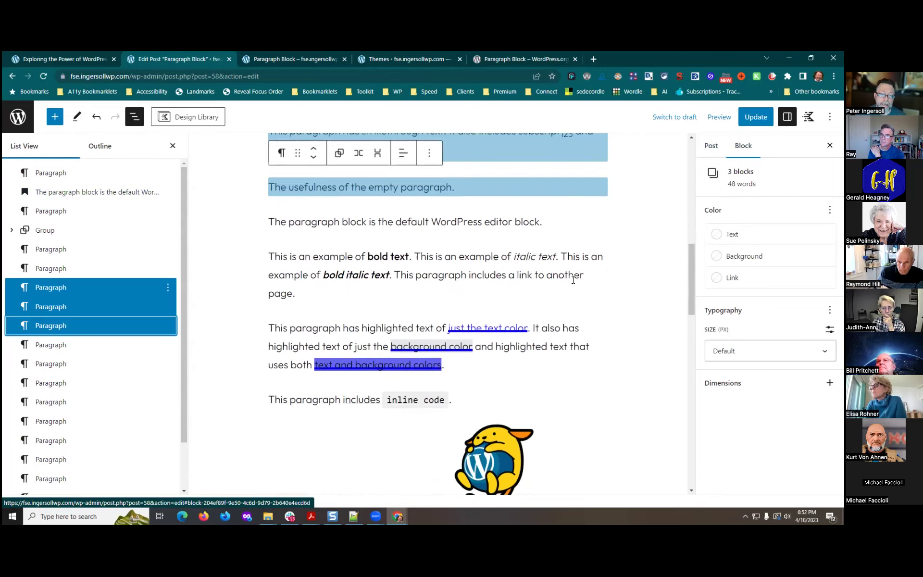
scroll(628, 329, "up", 15)
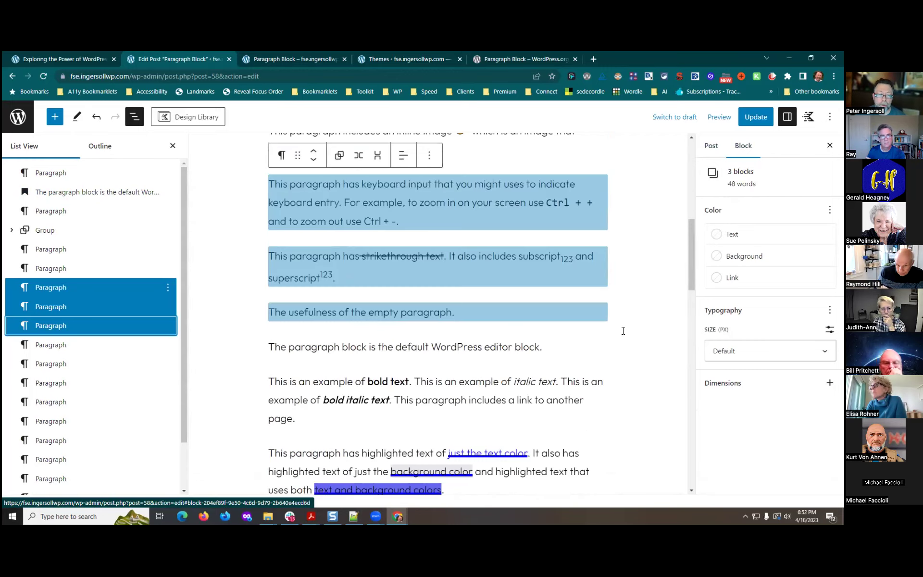
scroll(610, 254, "up", 3)
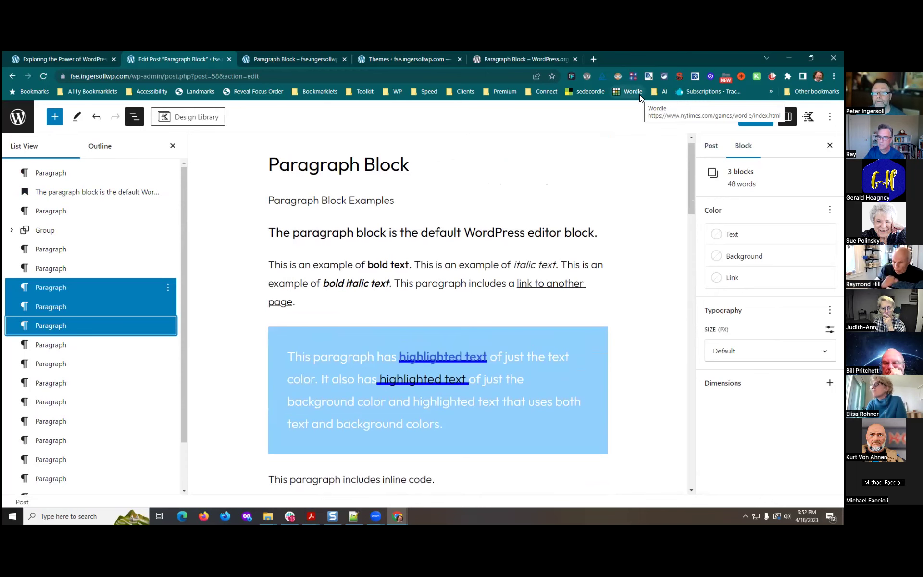
Review the post's outline statistics again and try selecting all of the post's content, ending back at its beginning
left_click(110, 143)
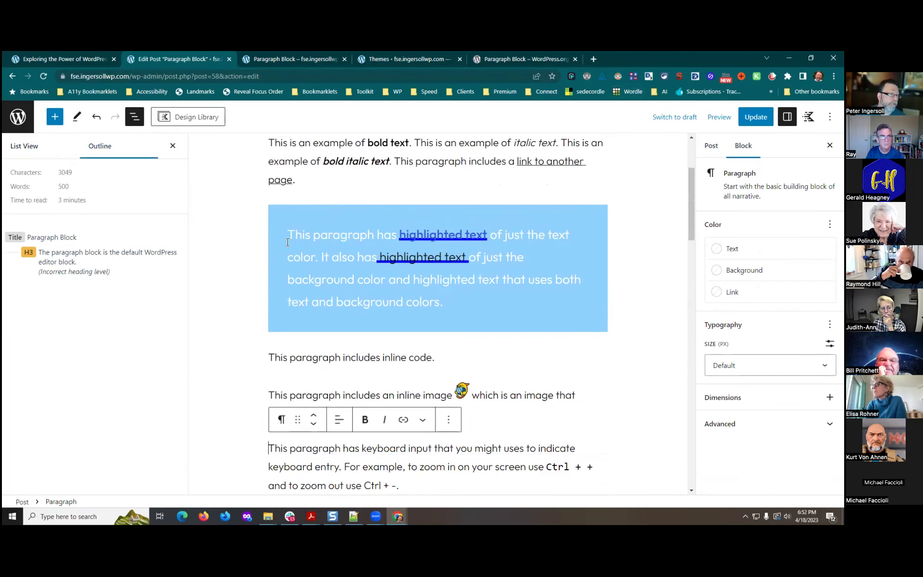
key("ctrl+a")
key("ctrl+a")
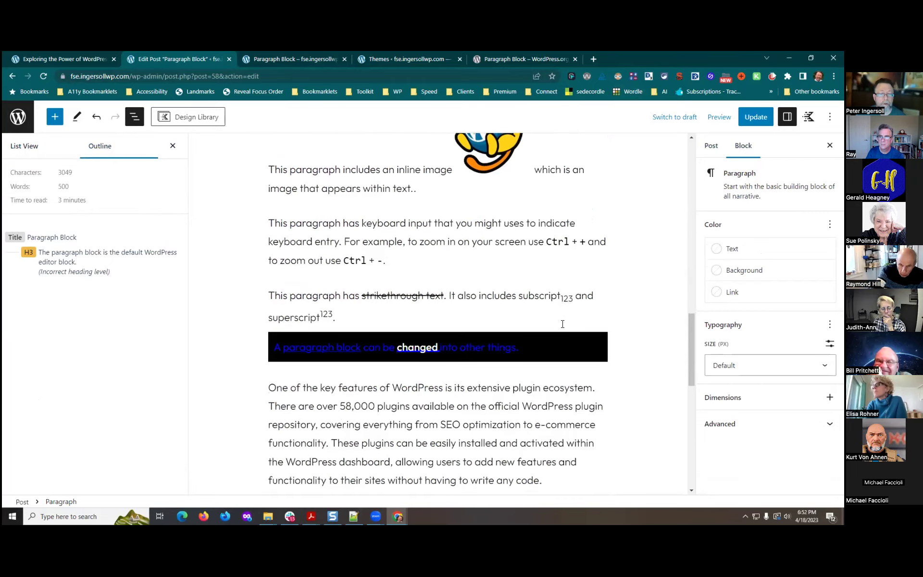
left_click(579, 343)
scroll(578, 343, "up", 20)
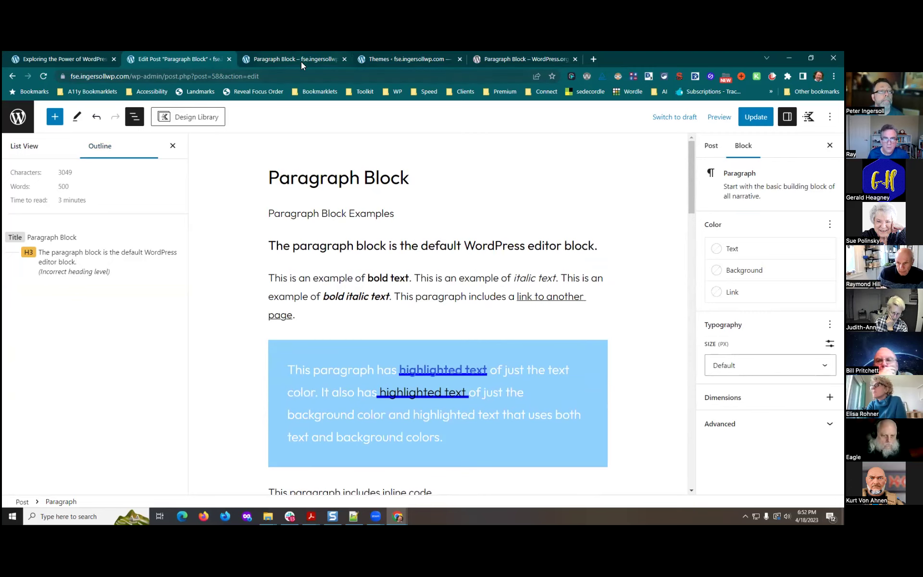
Browse the site's installed themes for an alternative to Frost
left_click(400, 60)
scroll(711, 288, "down", 4)
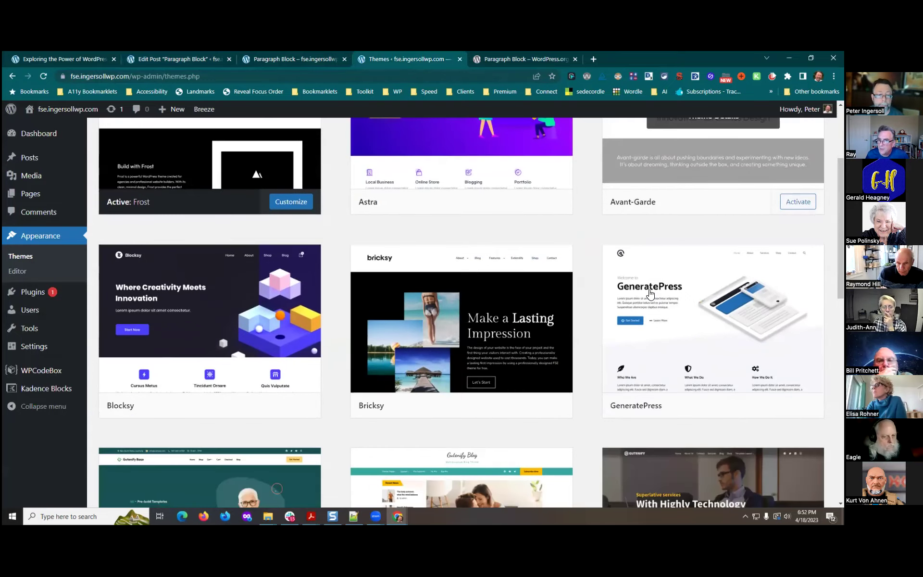
scroll(663, 312, "down", 3)
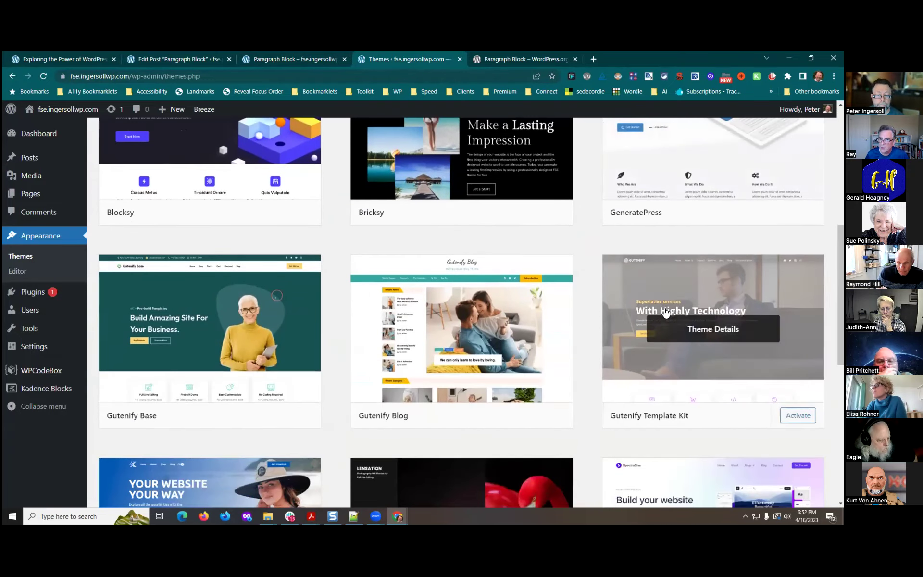
In the Paragraph Block post, transform the "Paragraph Block Examples" paragraph into an Advanced Text block at Heading 2 level
scroll(666, 309, "up", 7)
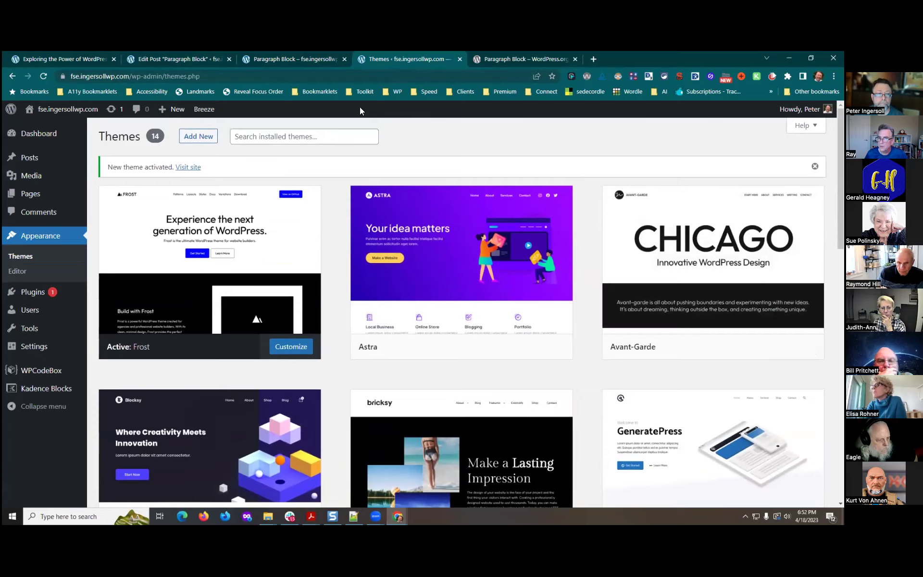
left_click(282, 59)
left_click(192, 59)
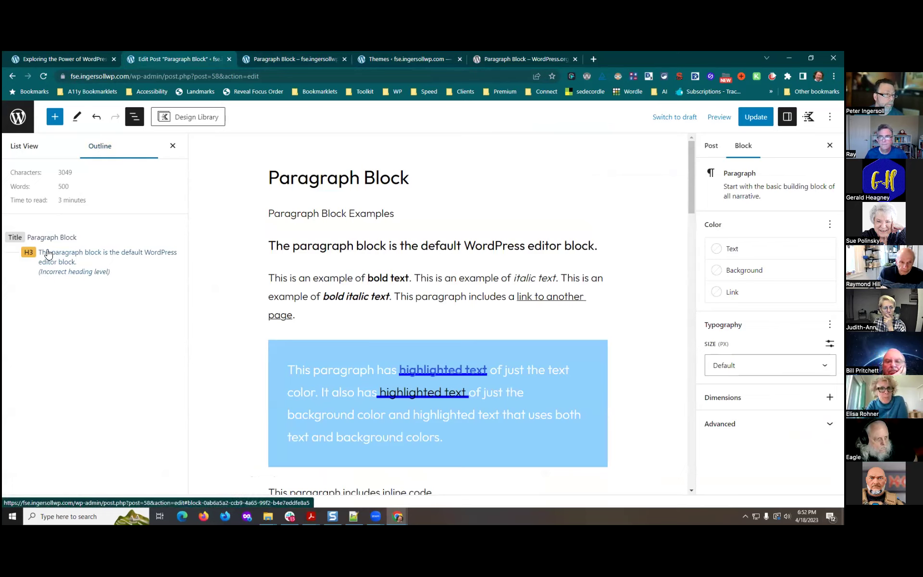
left_click_drag(390, 213, 371, 195)
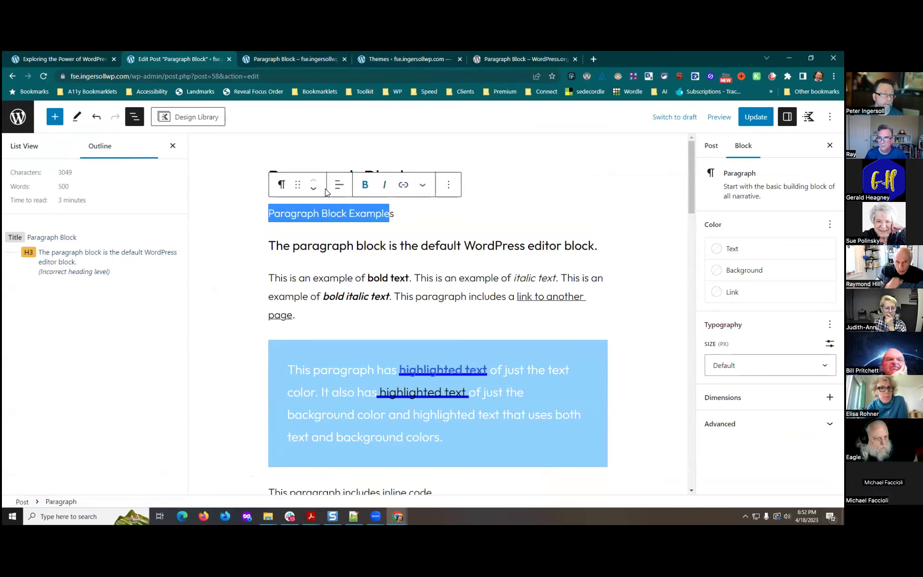
left_click(281, 185)
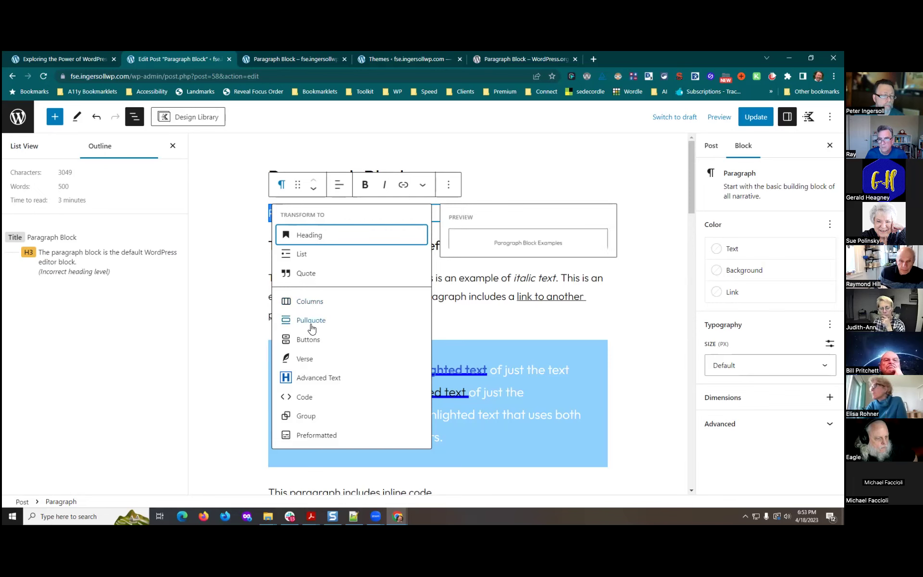
left_click(308, 378)
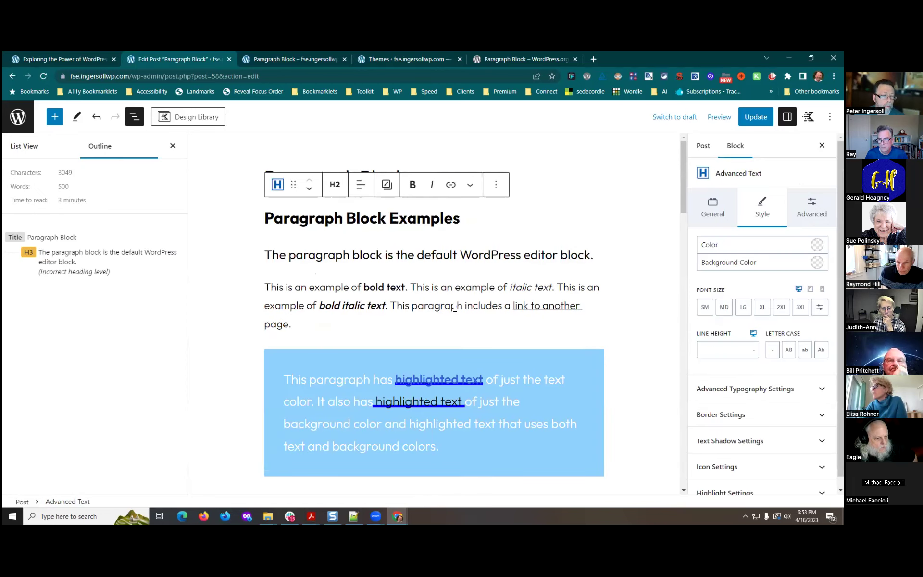
left_click(335, 185)
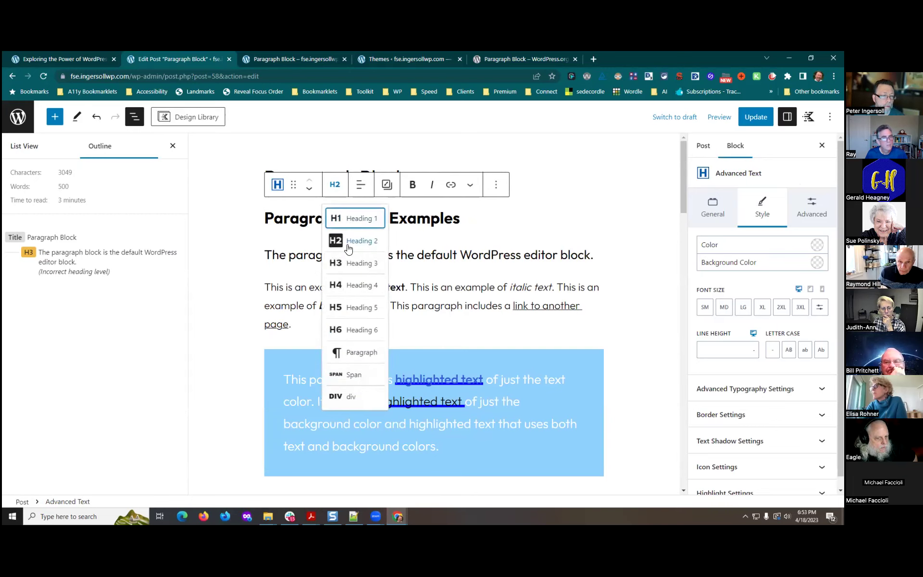
left_click(350, 243)
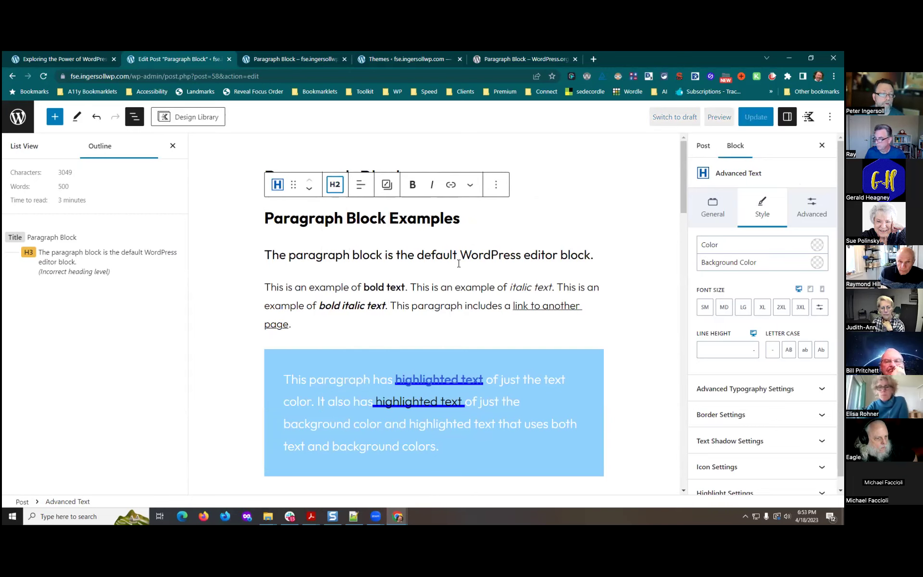
Review the heading about the default editor block and the formatted paragraph examples further down the post
left_click(351, 255)
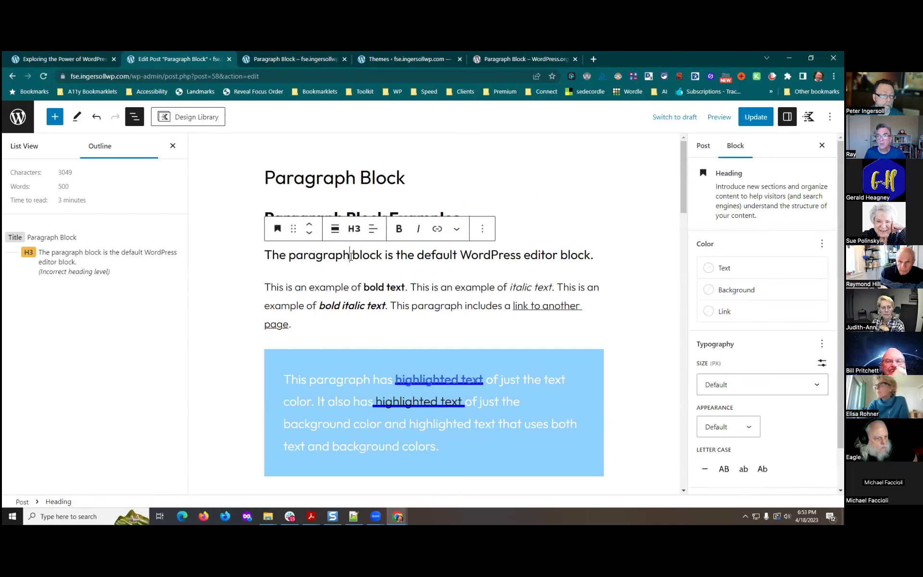
left_click(325, 288)
left_click(552, 255)
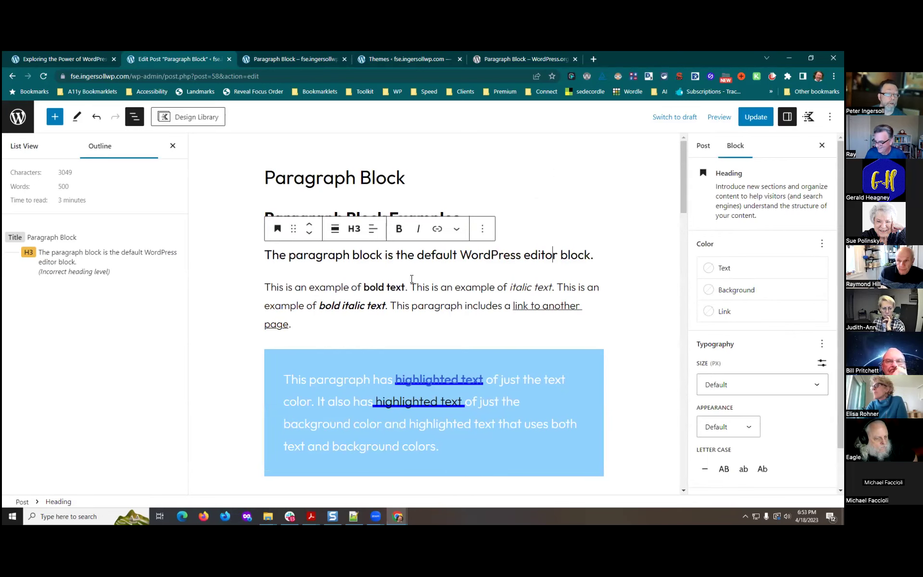
scroll(610, 207, "down", 4)
scroll(634, 309, "down", 7)
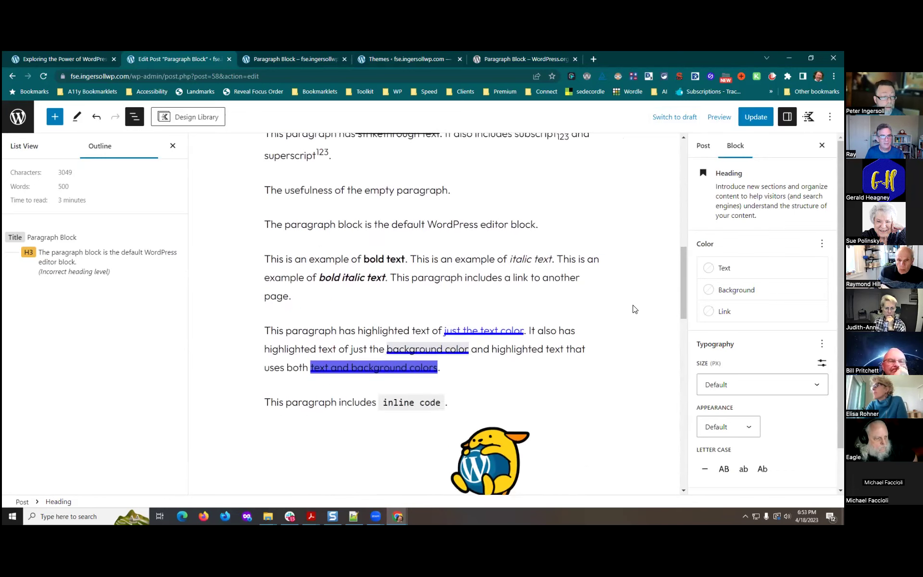
scroll(634, 309, "up", 2)
scroll(633, 307, "up", 3)
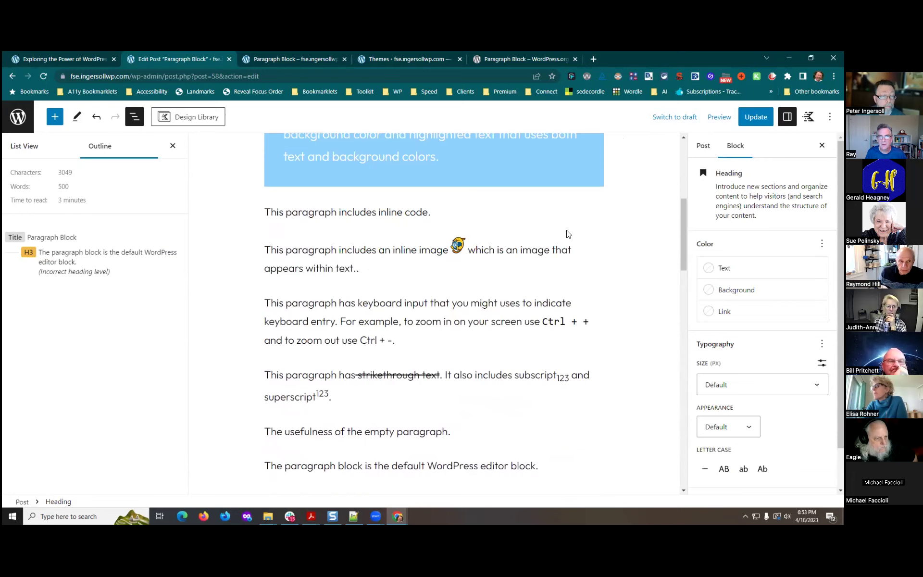
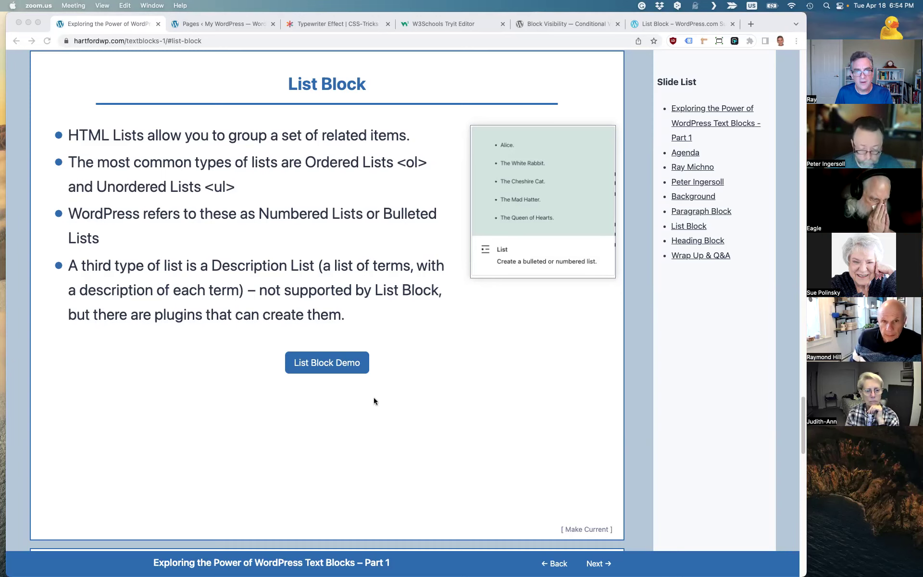
Check the installed themes on the demo site and open the List Block Demo page for editing
left_click(343, 367)
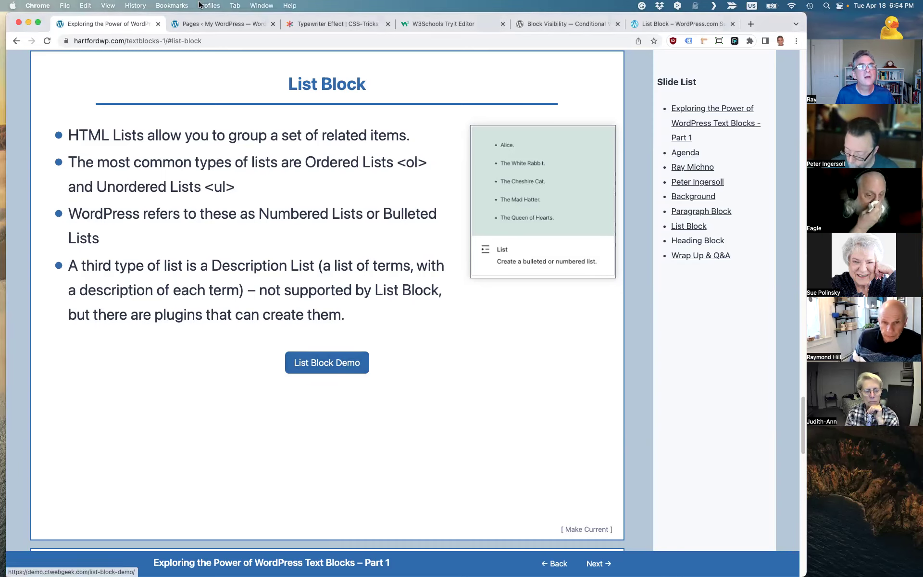
left_click(232, 24)
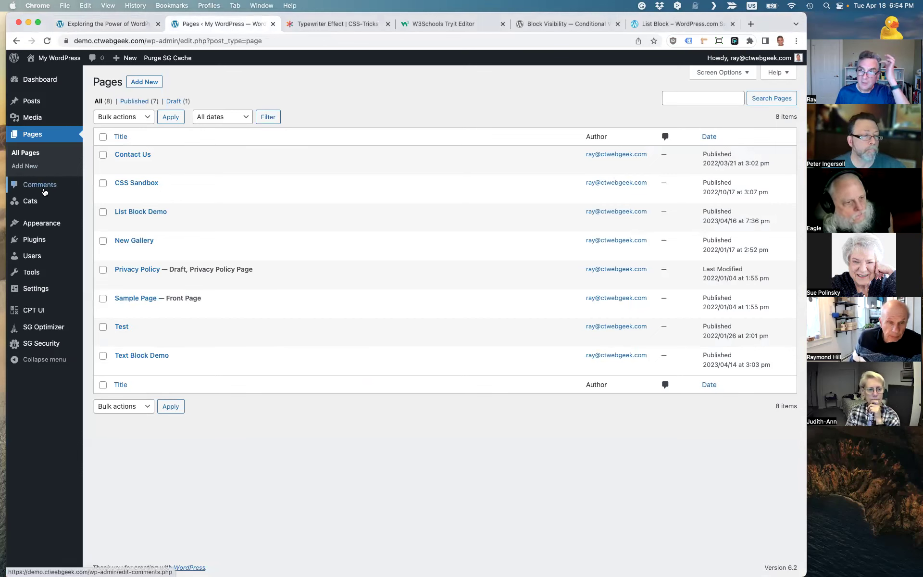
mouse_move(49, 228)
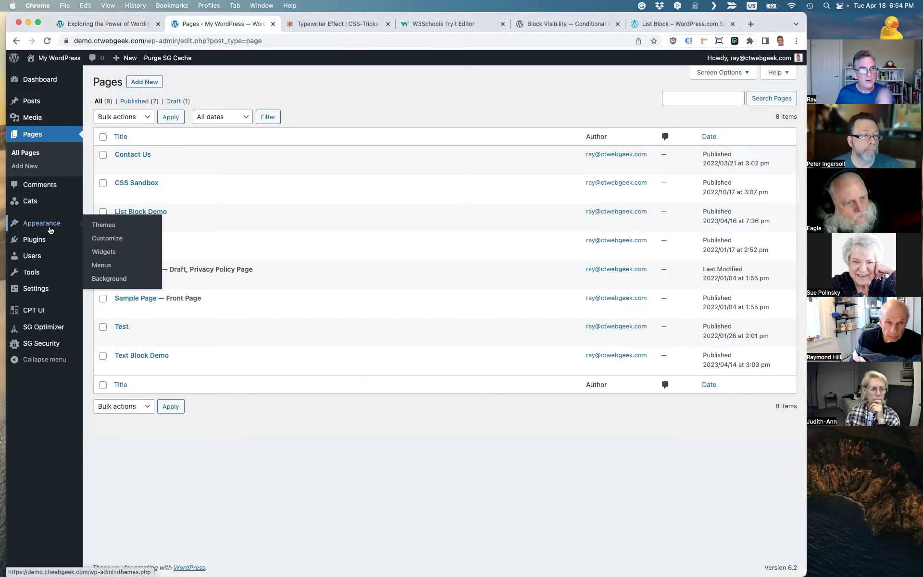
left_click(108, 229)
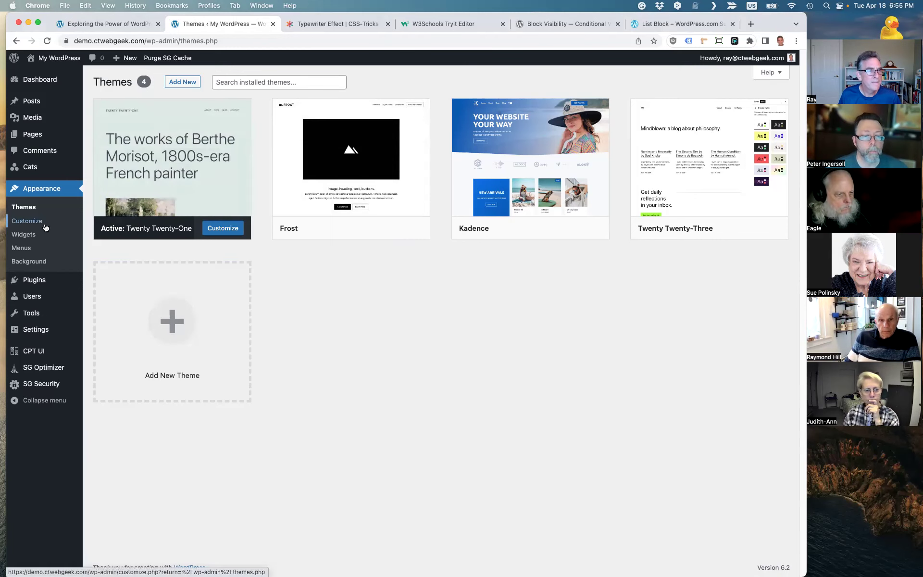
left_click(100, 140)
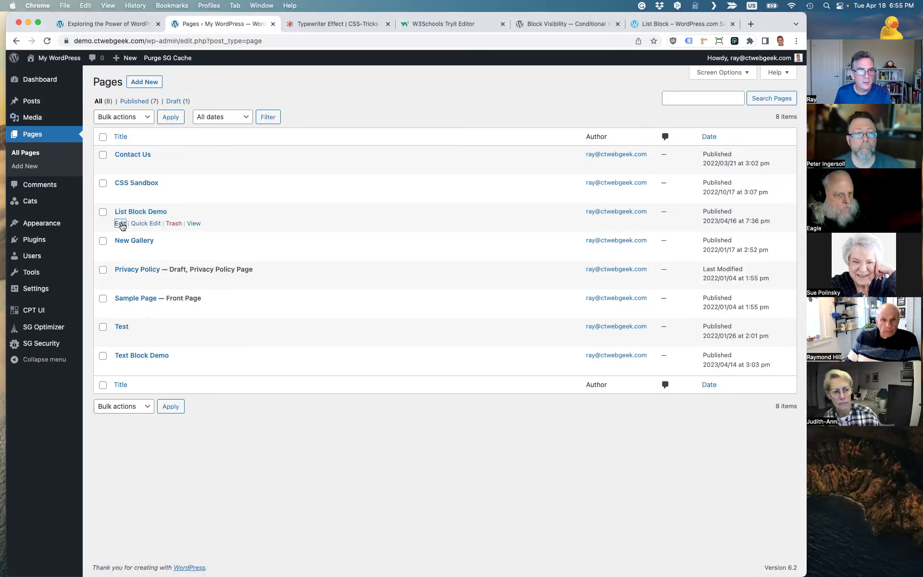
left_click(121, 225)
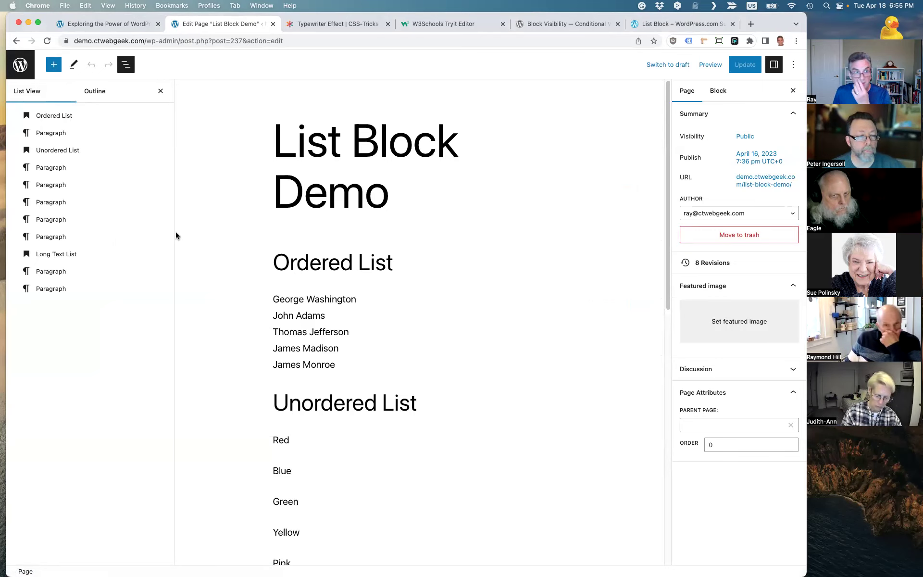
Transform the paragraph of presidents' names under the Ordered List heading into a List block
left_click(68, 133)
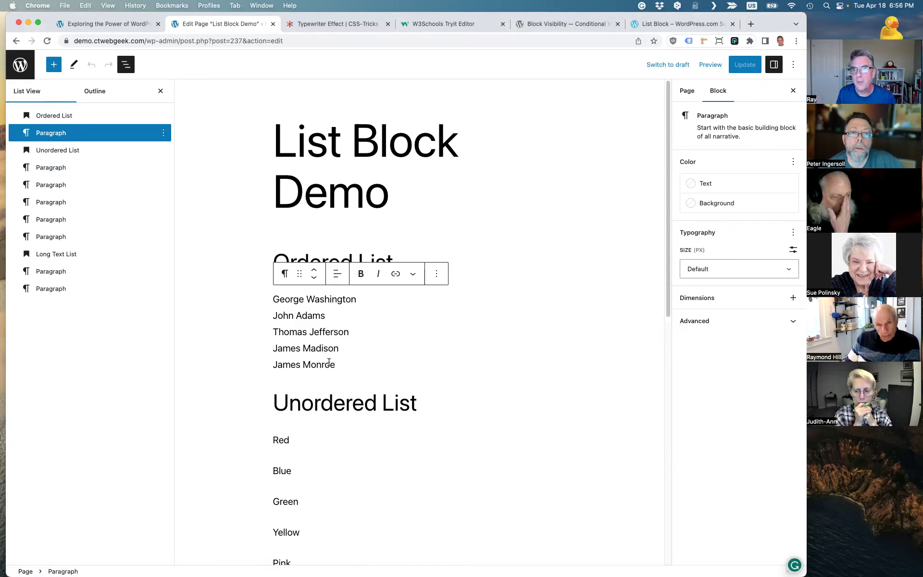
left_click(313, 315)
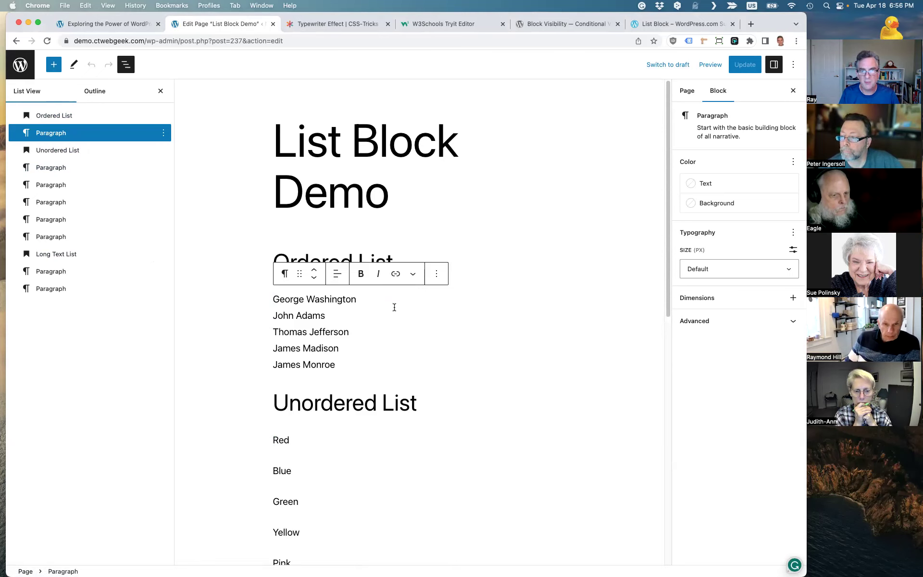
key("Down")
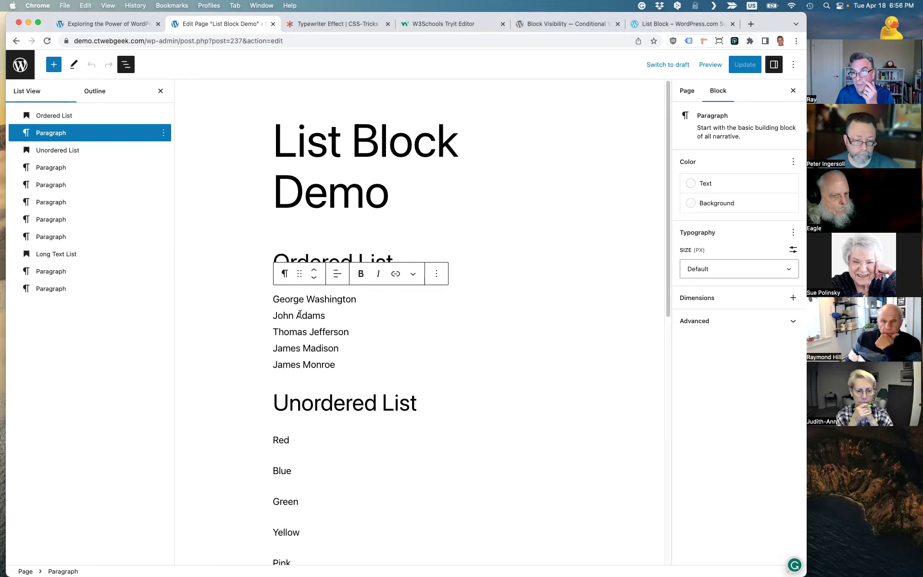
left_click(285, 275)
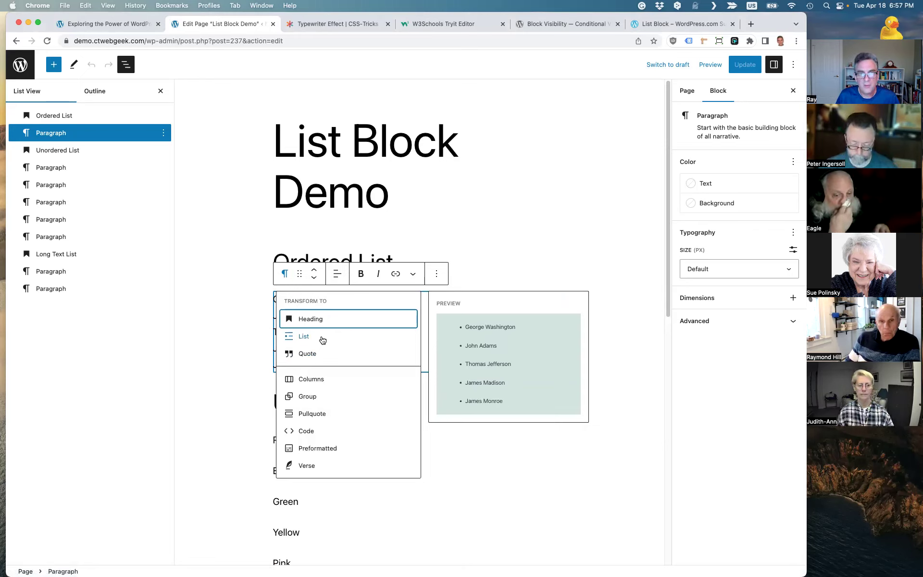
left_click(323, 340)
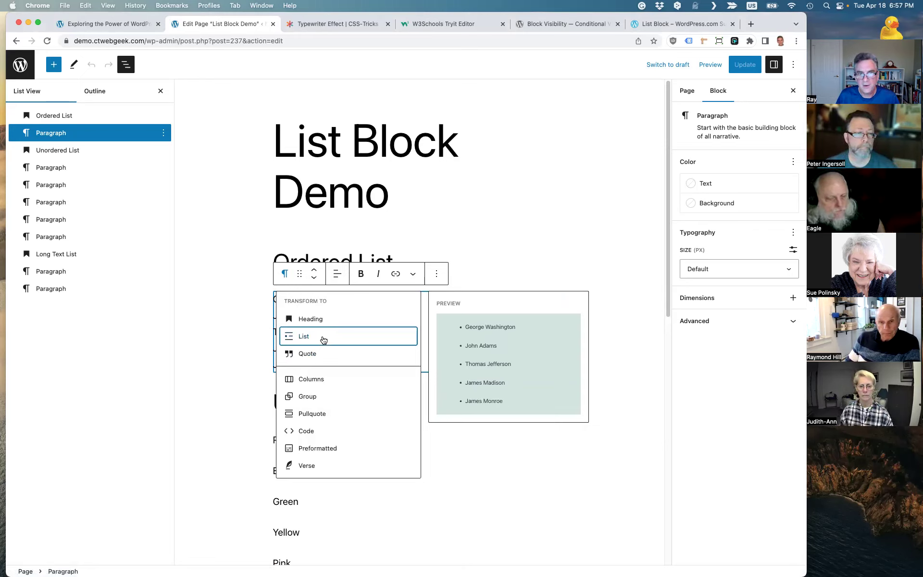
left_click(323, 340)
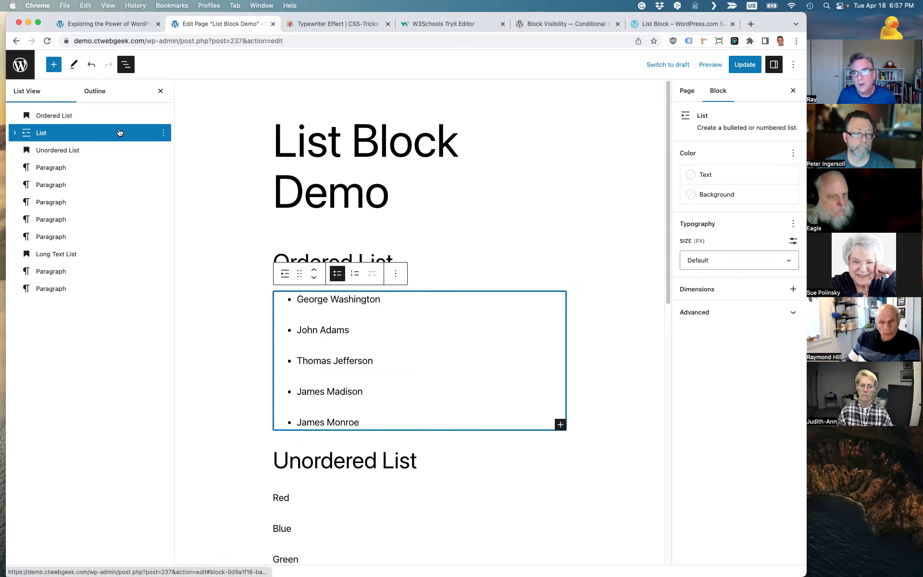
Inspect the individual items nested in the new List block and change the whole list to a numbered list
left_click(15, 135)
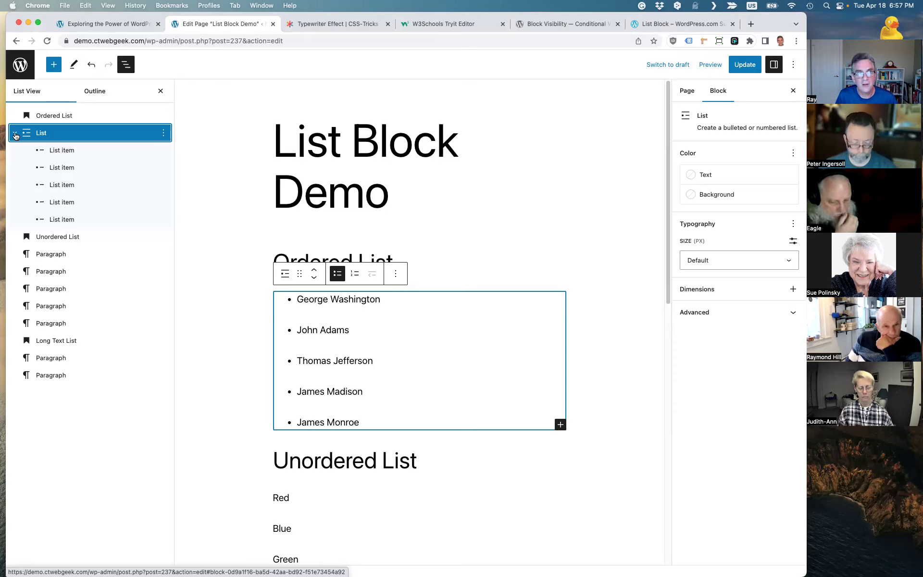
left_click(66, 152)
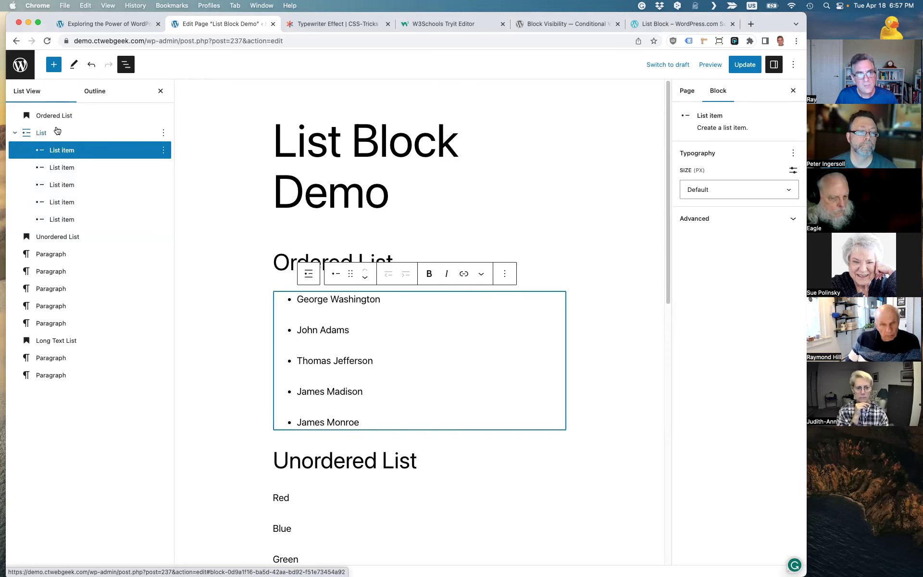
left_click(58, 136)
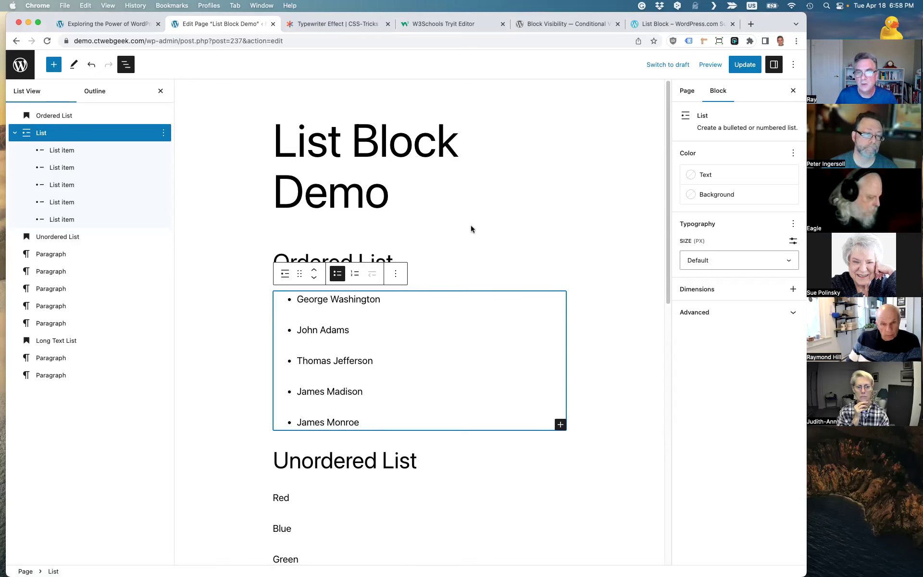
mouse_move(410, 344)
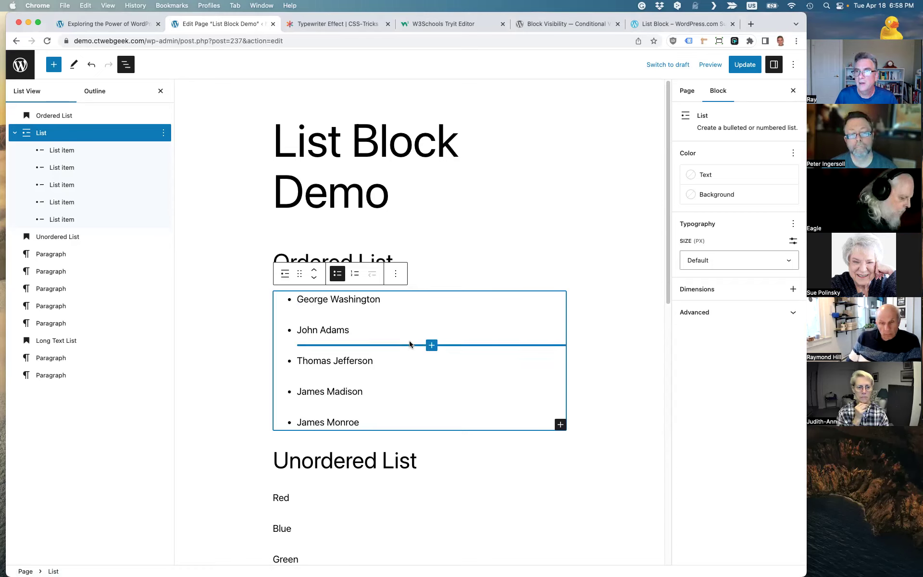
mouse_move(405, 383)
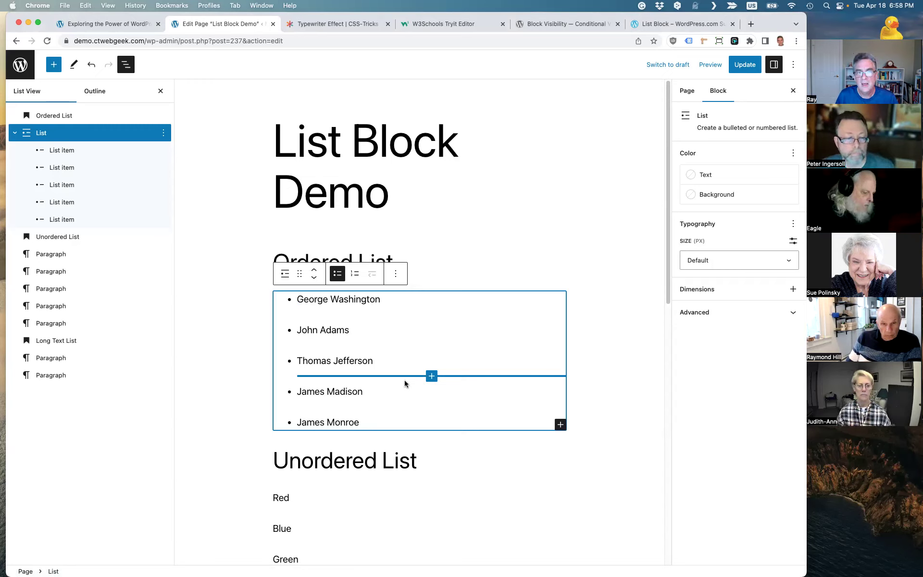
left_click(354, 275)
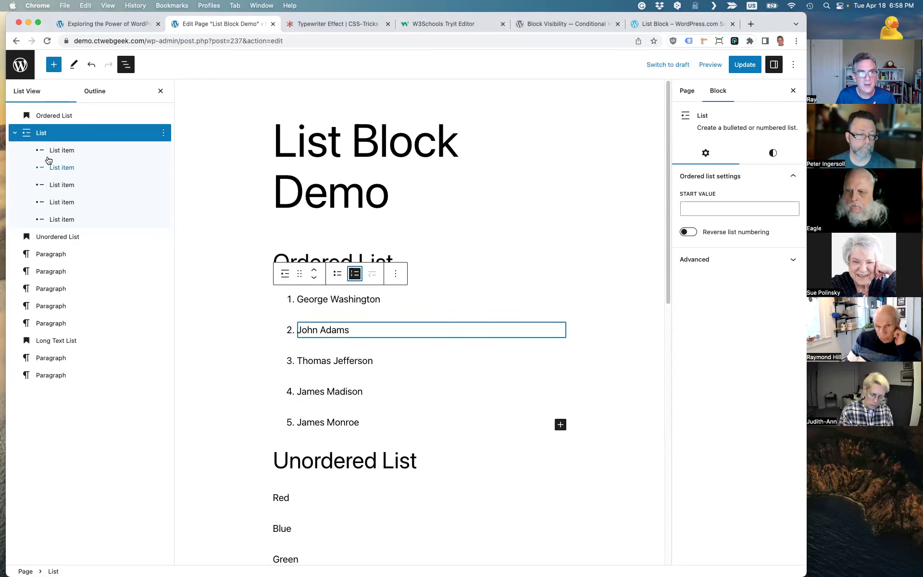
left_click(18, 133)
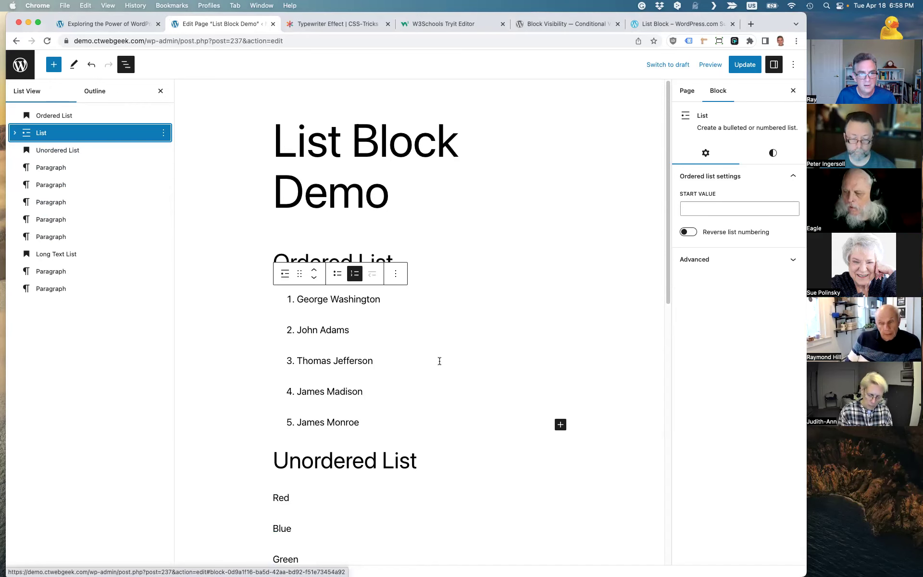
Transform the five colour paragraphs under the Unordered List heading into one bulleted List block and expand its nested items
scroll(439, 359, "down", 3)
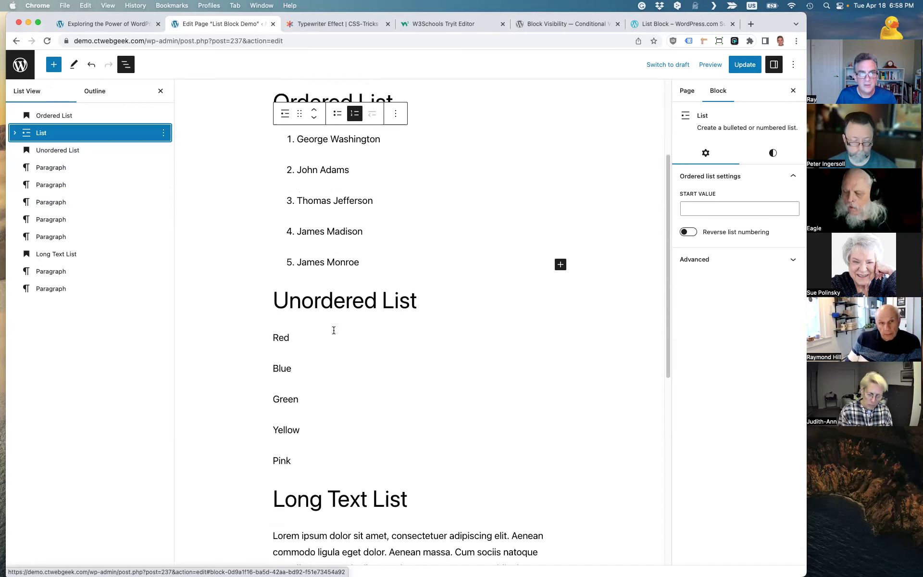
left_click(299, 332)
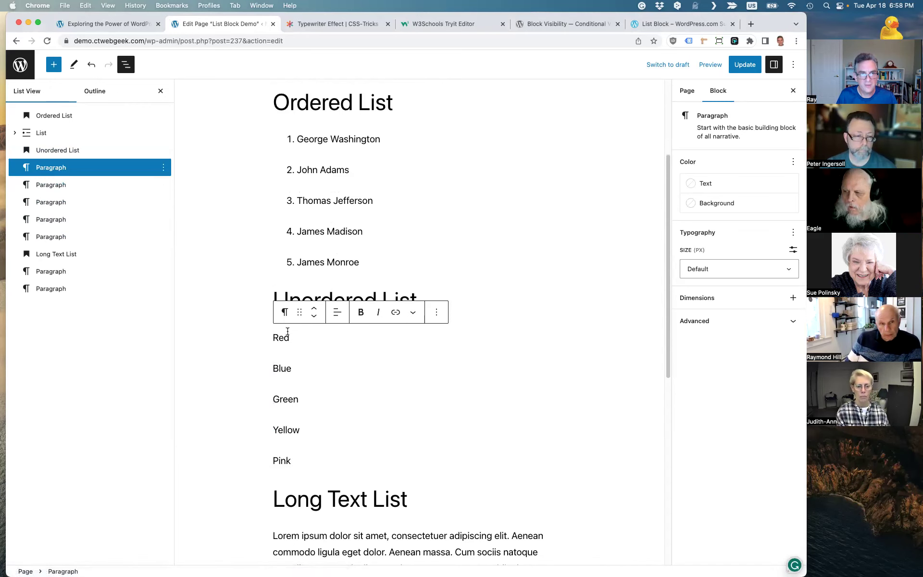
left_click(76, 236, "shift")
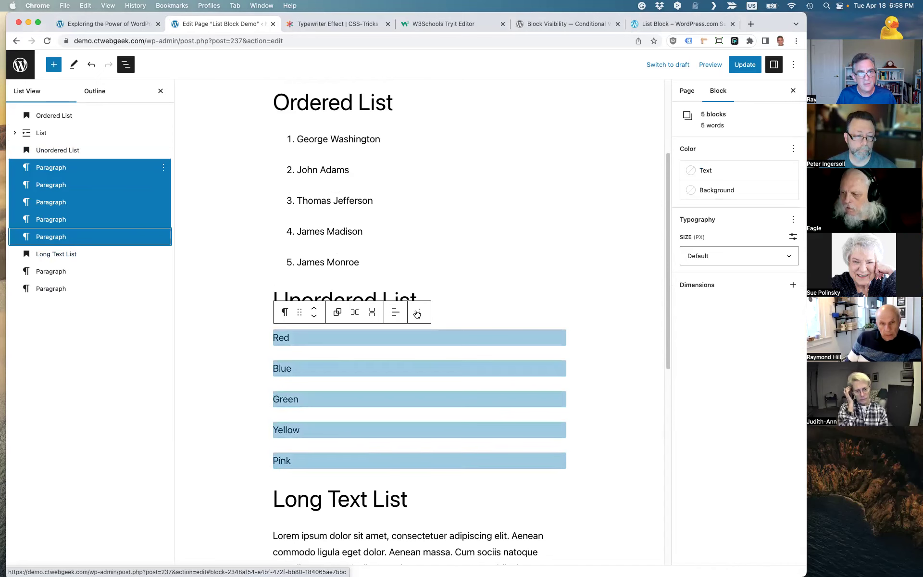
left_click(285, 313)
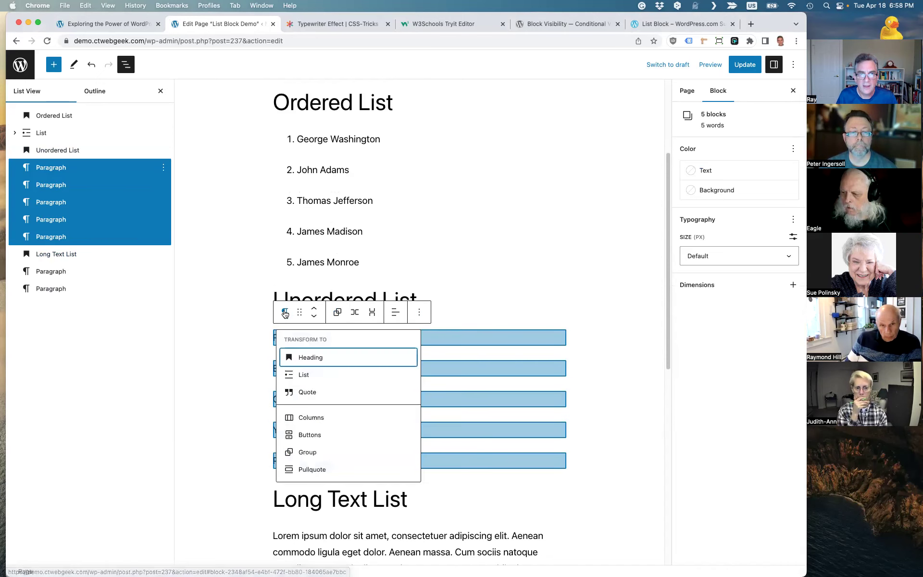
left_click(320, 379)
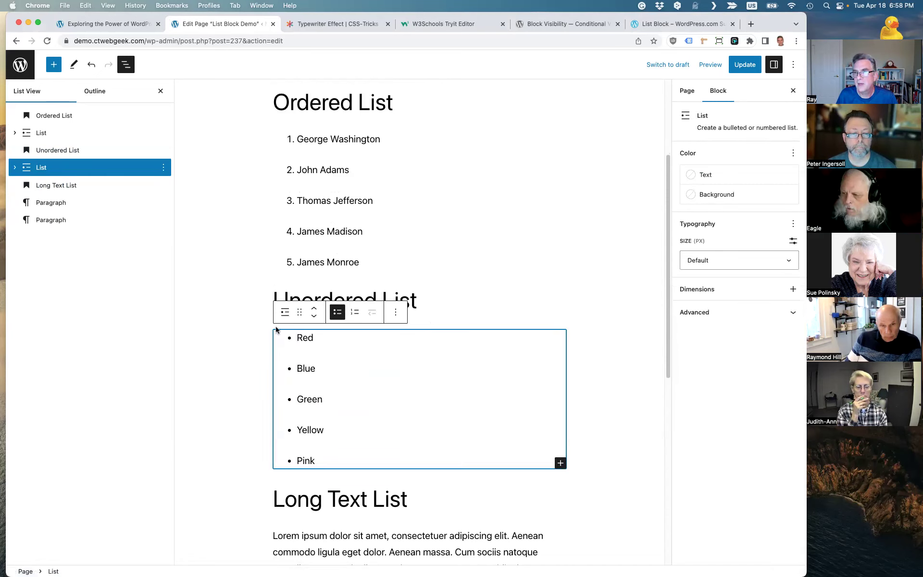
left_click(15, 168)
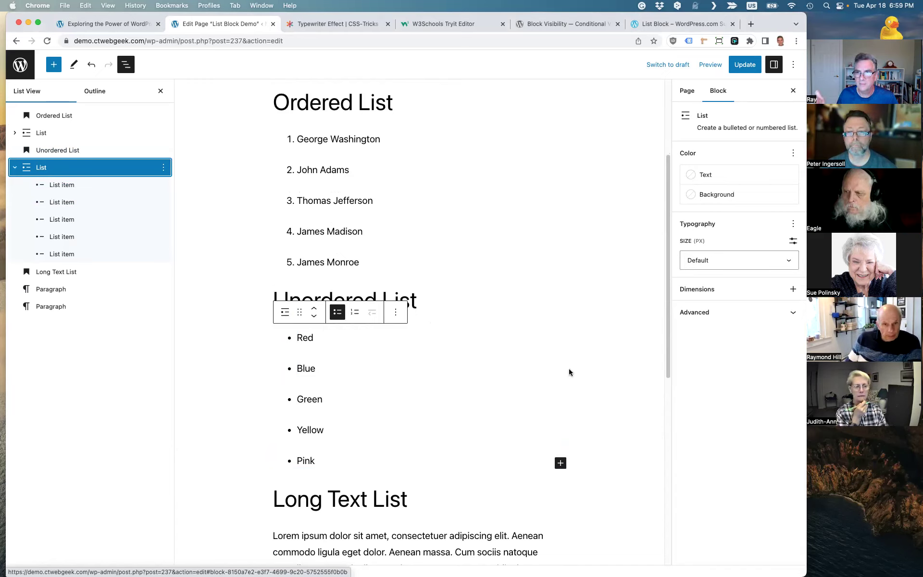
Add an empty List block between the colour list and the Long Text List heading
scroll(554, 359, "down", 2)
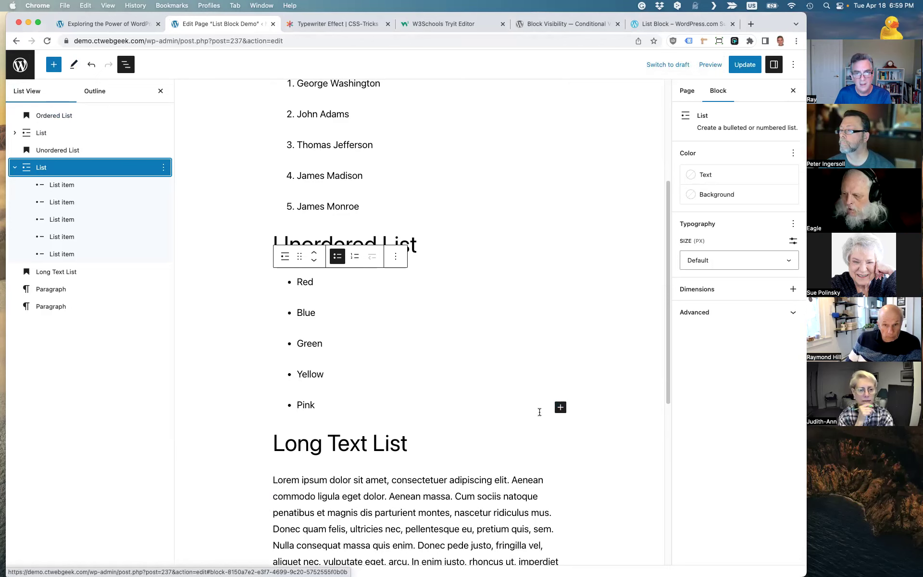
left_click(274, 440)
key("Return")
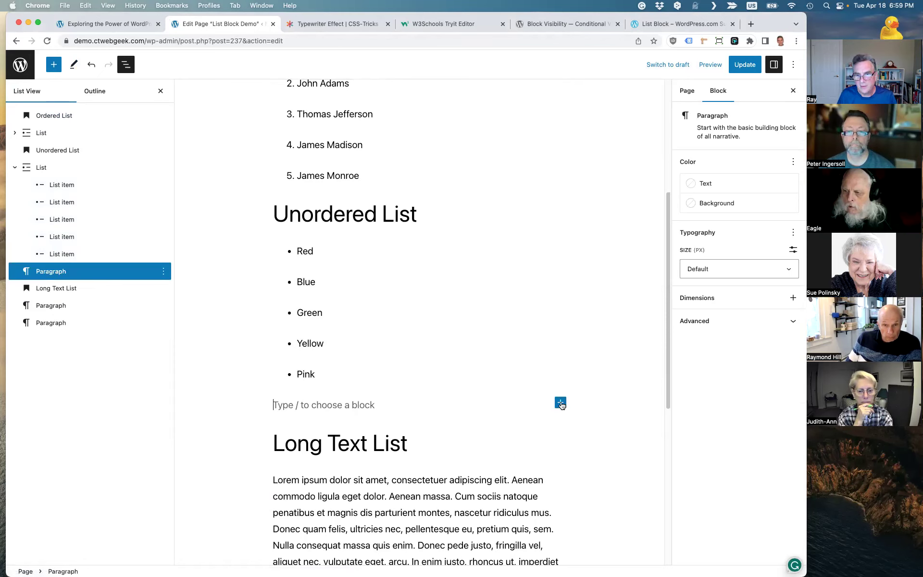
left_click(561, 402)
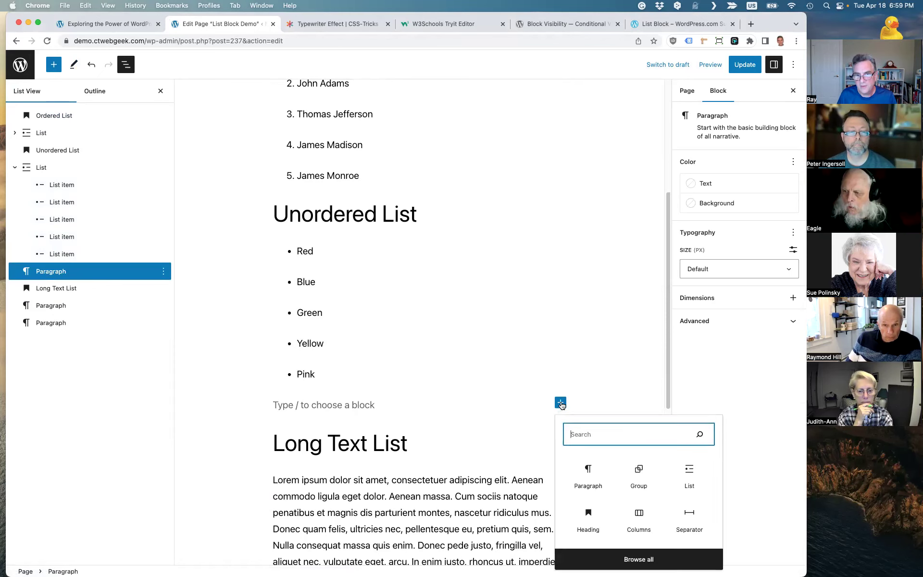
left_click(690, 478)
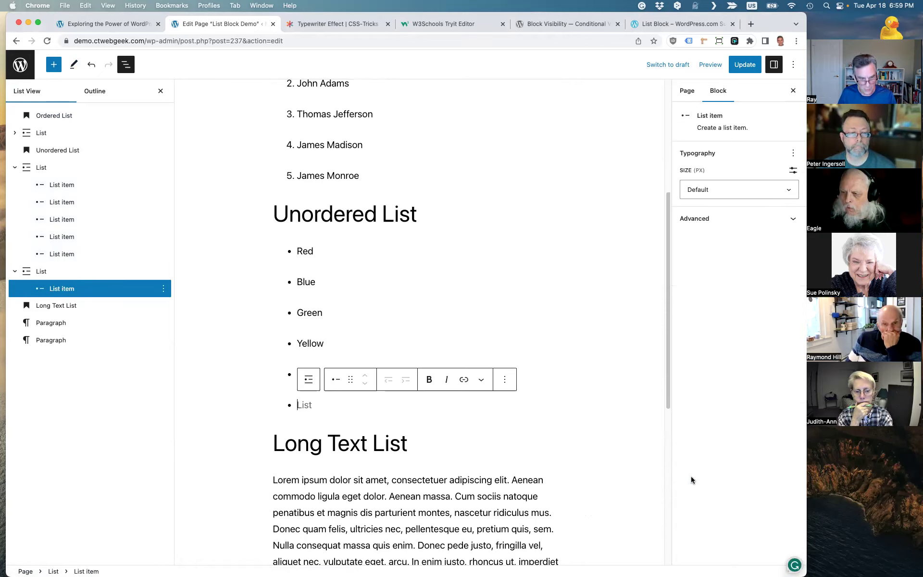
Undo the insertion of the empty List block below the colour list
left_click(92, 66)
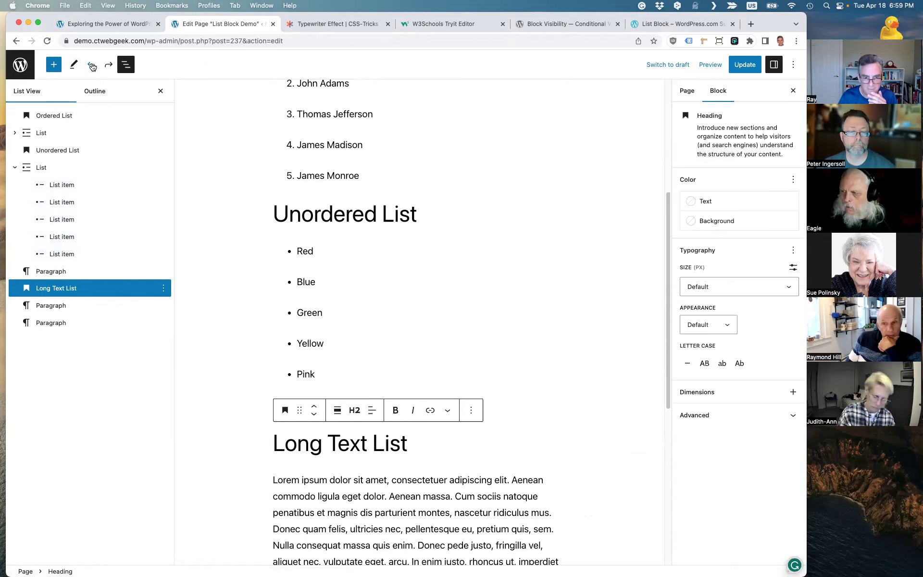
left_click(91, 65)
left_click(91, 66)
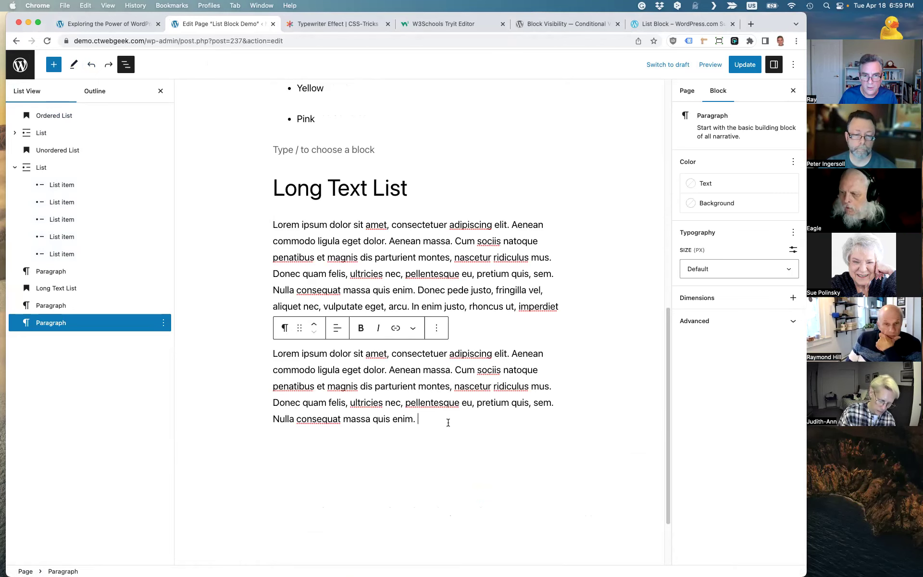
Start a new paragraph after the last lorem ipsum text, look up blocks with the slash command "/l", and clear it
key("Return")
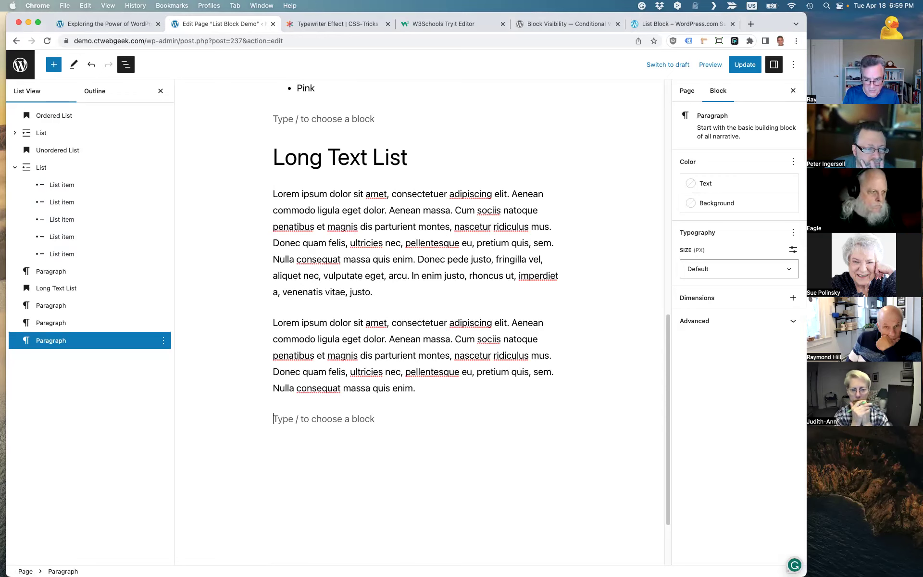
type("/")
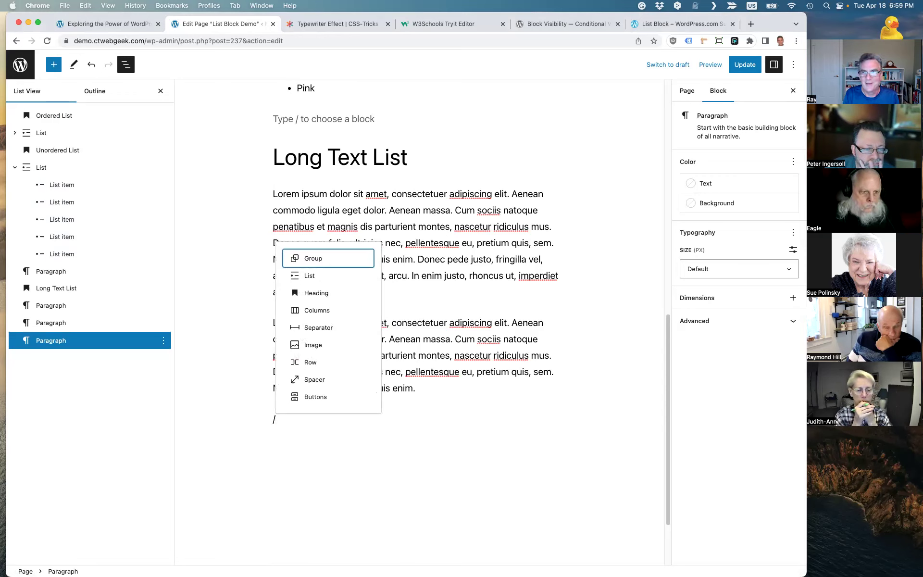
type("l")
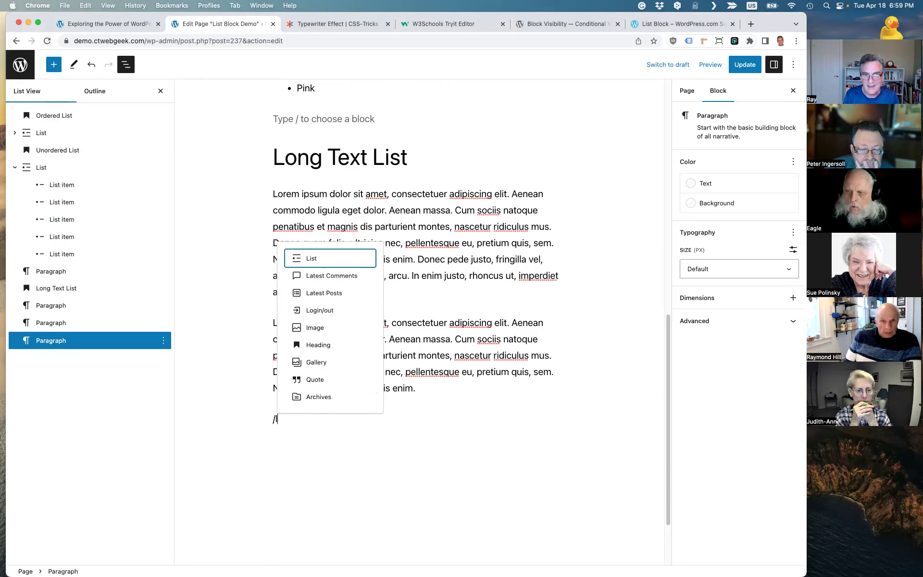
key("BackSpace")
key("BackSpace")
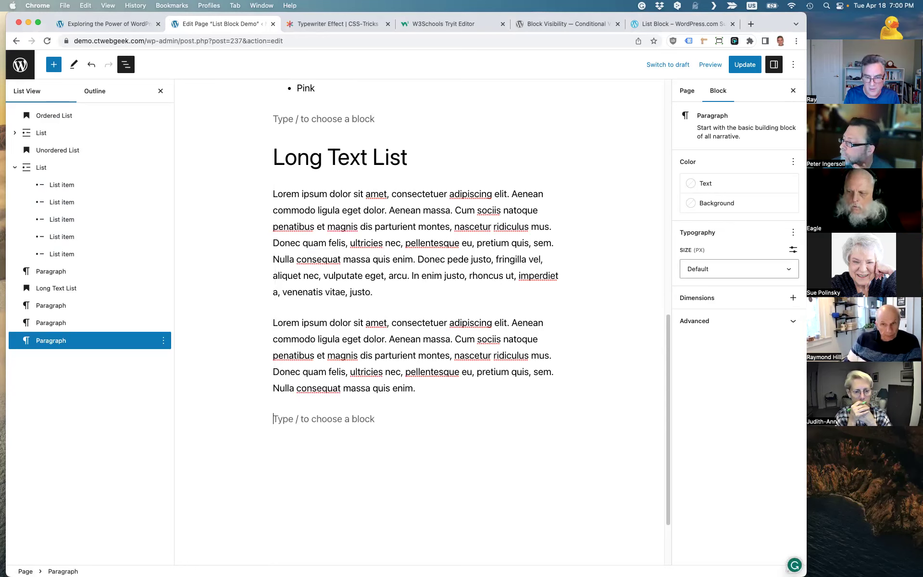
Start a bulleted list with the dash shorthand and the item "One" in the empty last paragraph, and undo it
type("- ")
type("One")
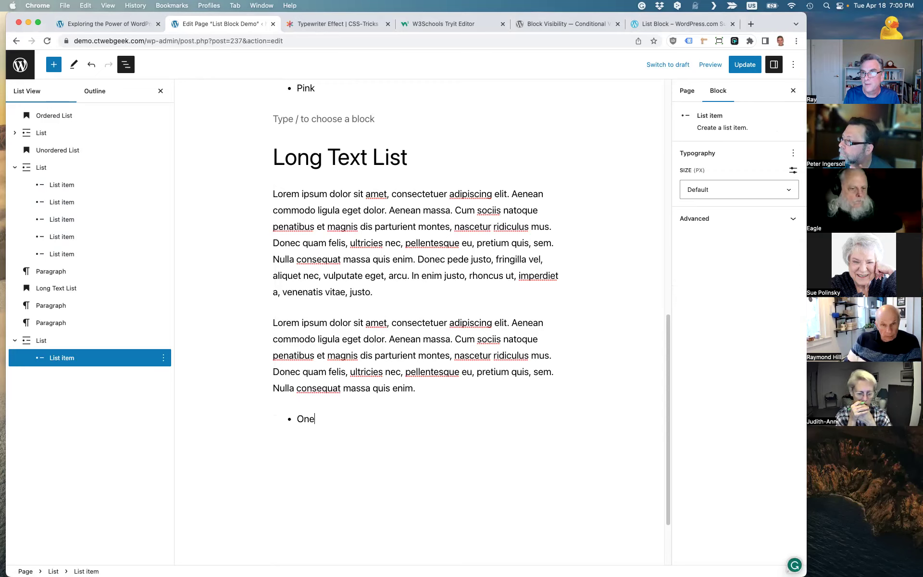
key("super+z")
key("super+z")
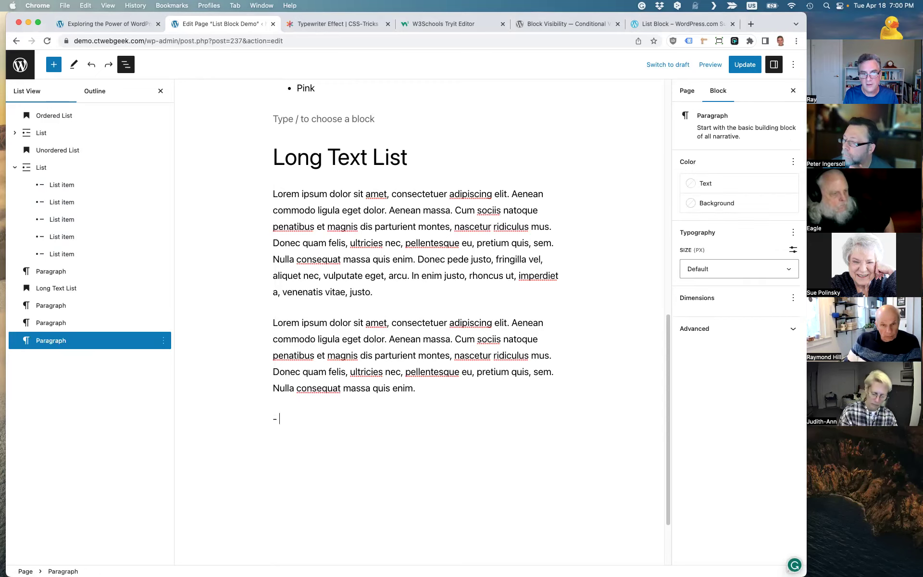
key("BackSpace")
key("BackSpace")
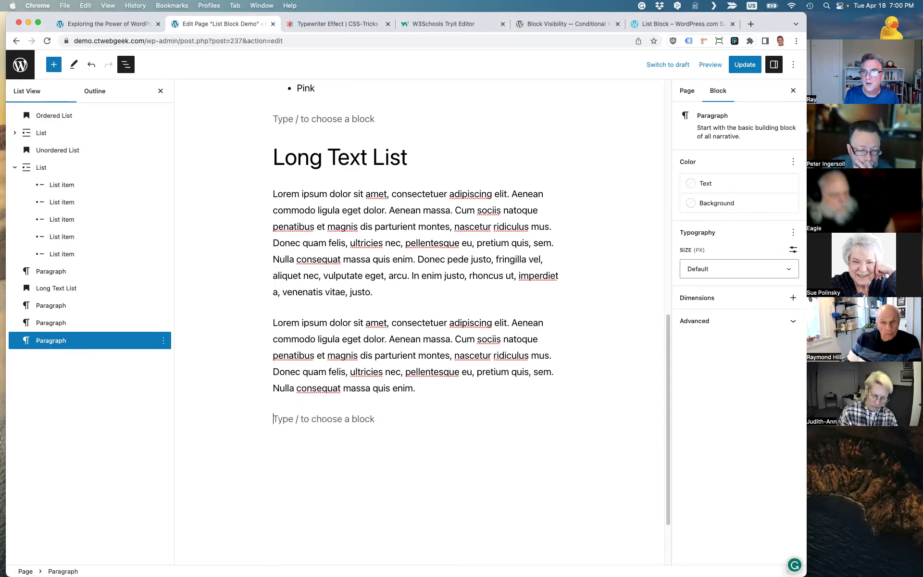
Create a numbered list with the "1." shorthand holding the items "One" and "dfsdfd", ending it with an empty paragraph
type("1. ")
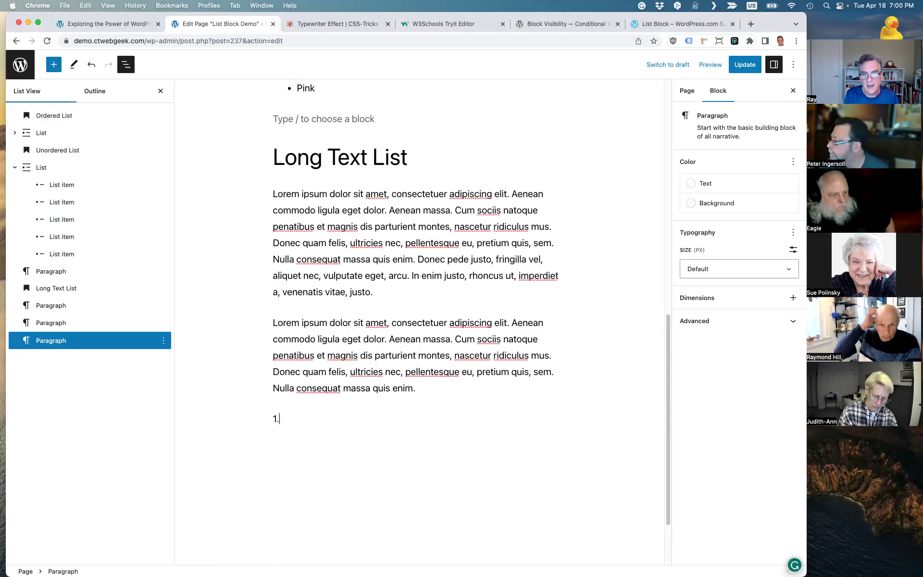
type("One")
key("Return")
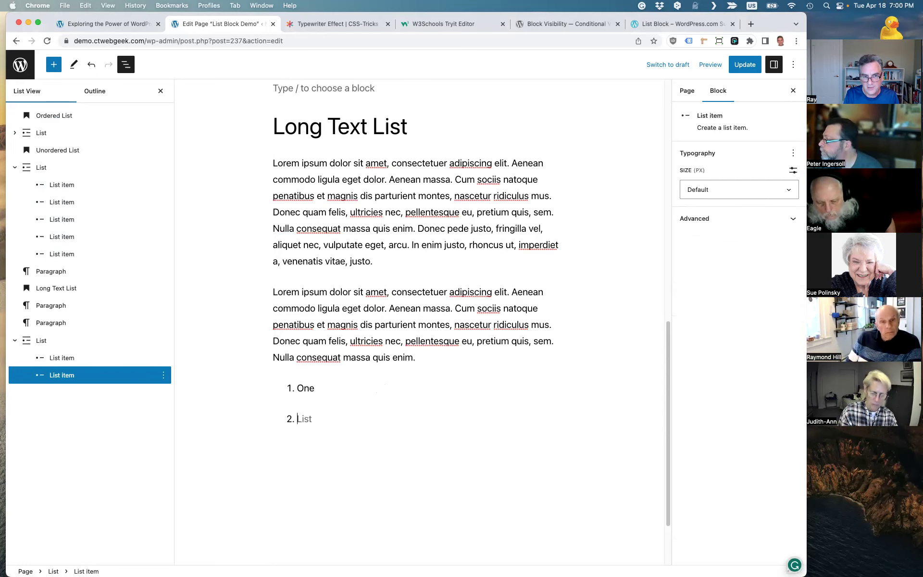
type("dfsdfd")
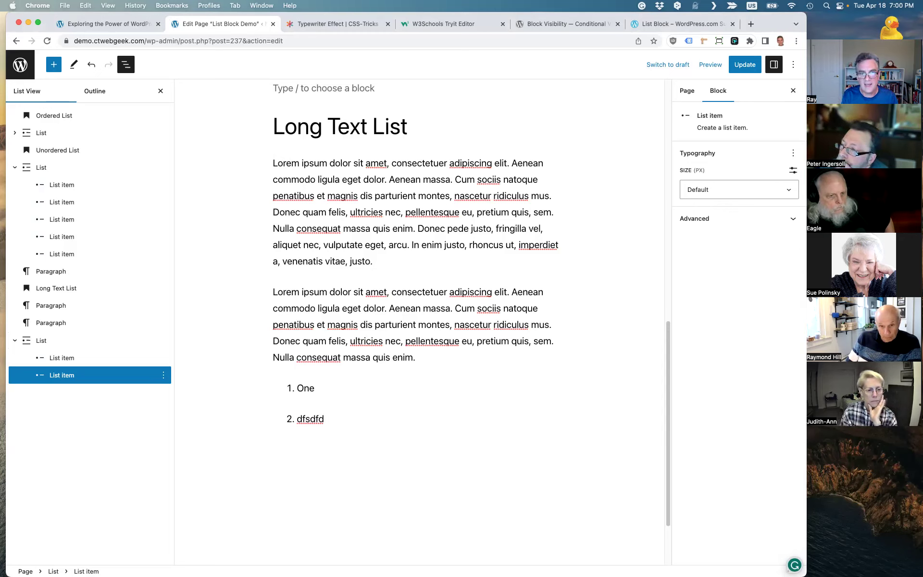
key("Return")
key("Return")
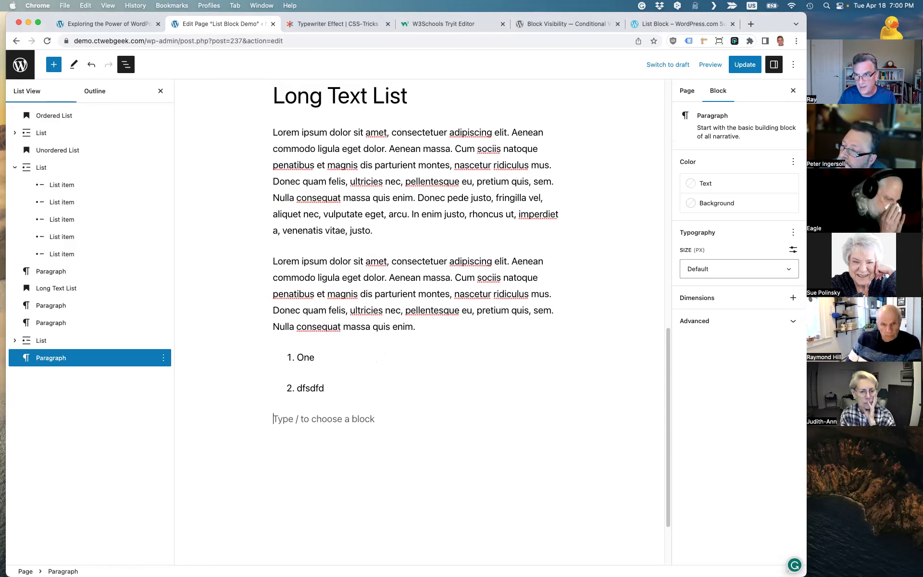
Remove the numbered test list at the end of the page
left_click(85, 345)
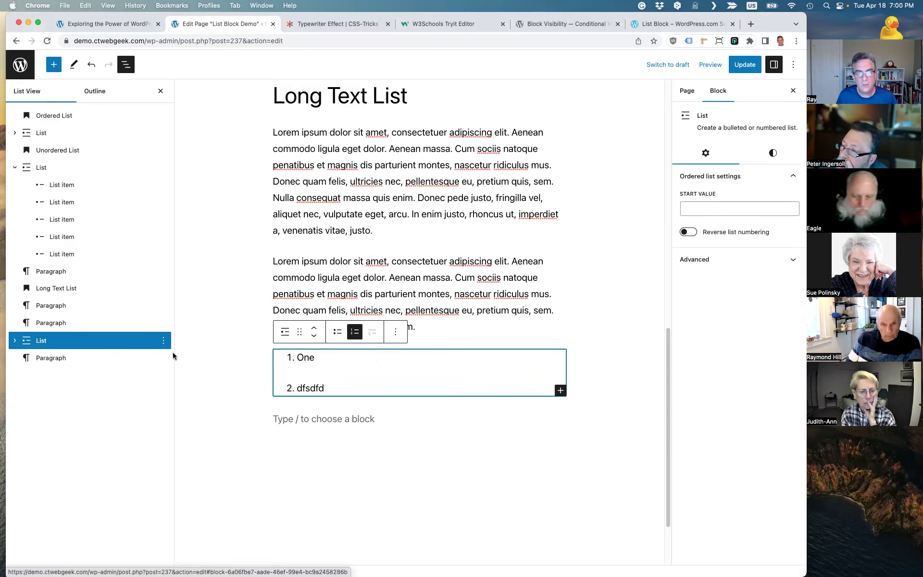
left_click(164, 341)
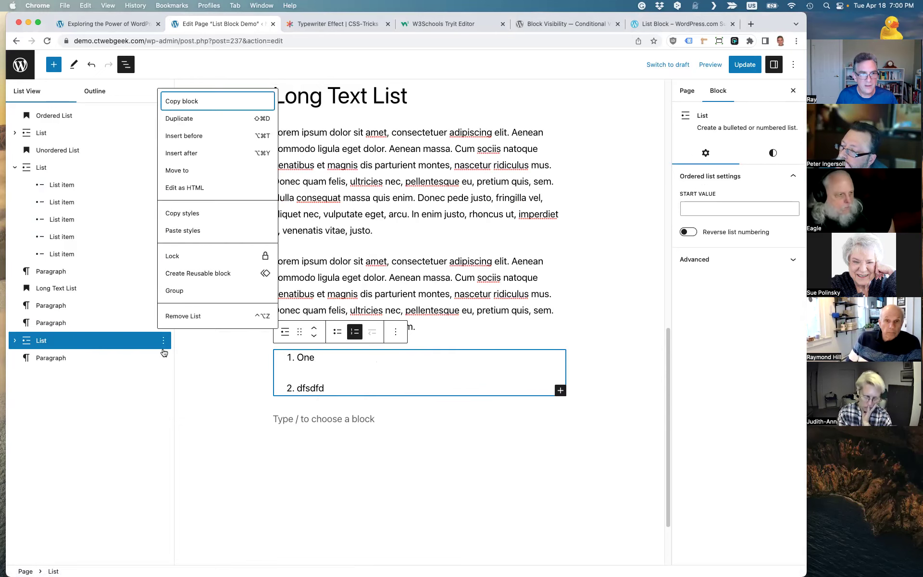
Collapse the unordered list's nested items, select the List block under the Ordered List heading and expand its items
scroll(261, 298, "up", 10)
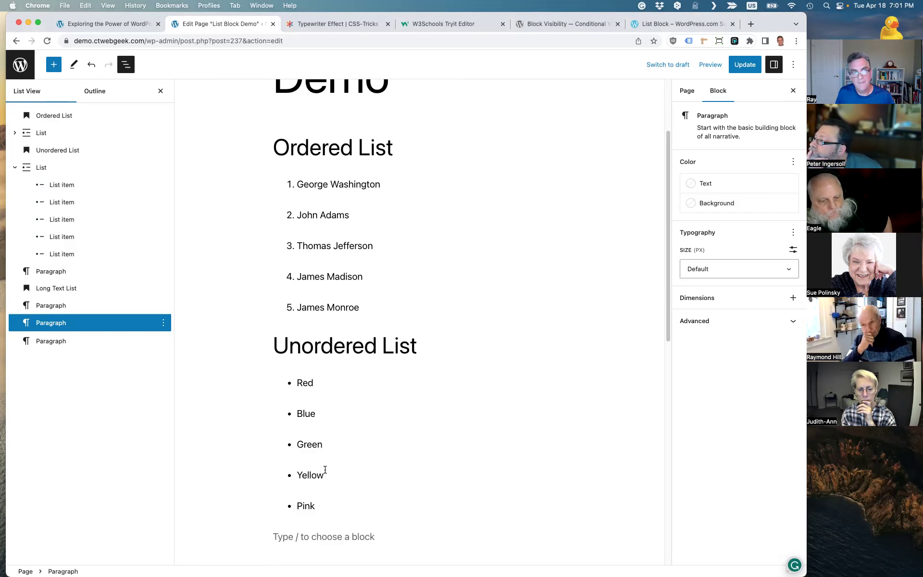
scroll(298, 222, "up", 3)
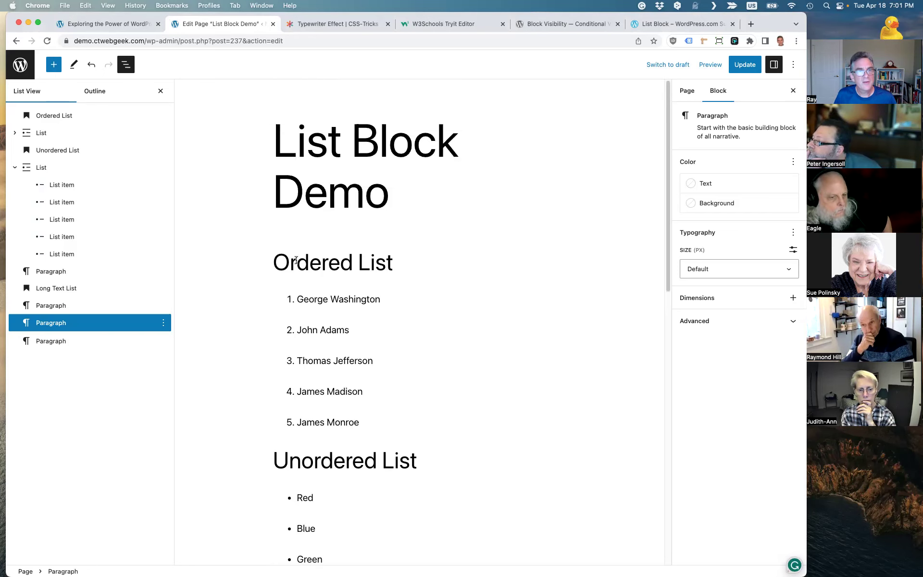
left_click(61, 119)
left_click(15, 166)
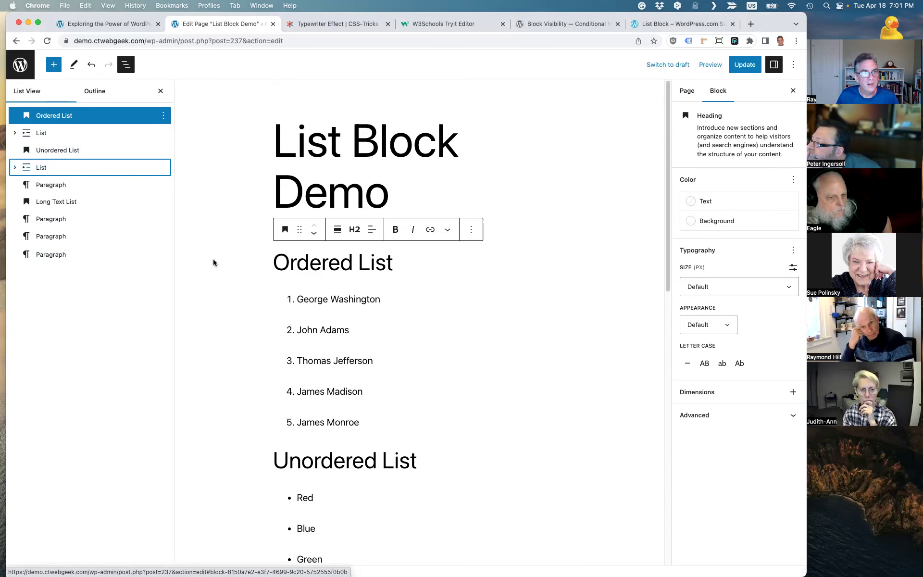
left_click(59, 133)
left_click(16, 133)
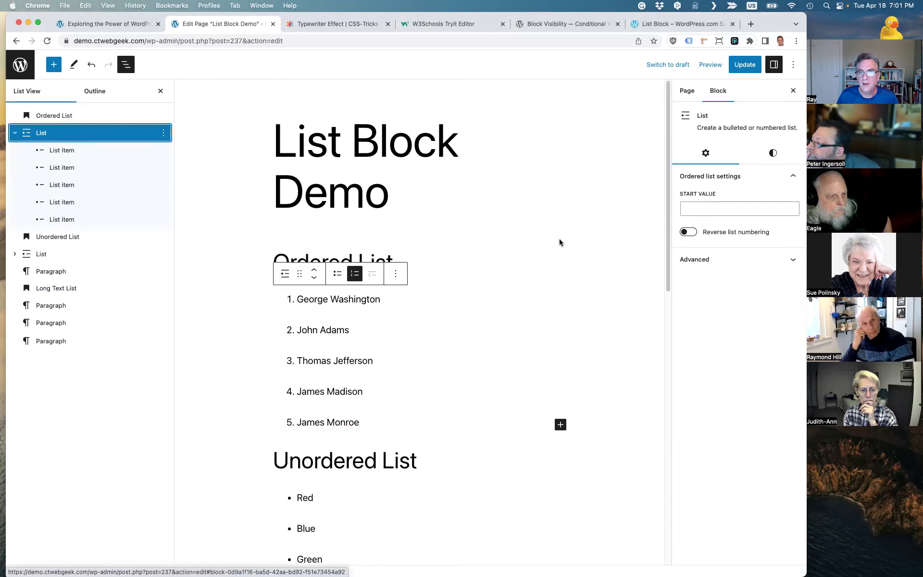
Try a start value of 5 and reversed numbering on the ordered list, restoring the default after each
left_click(708, 208)
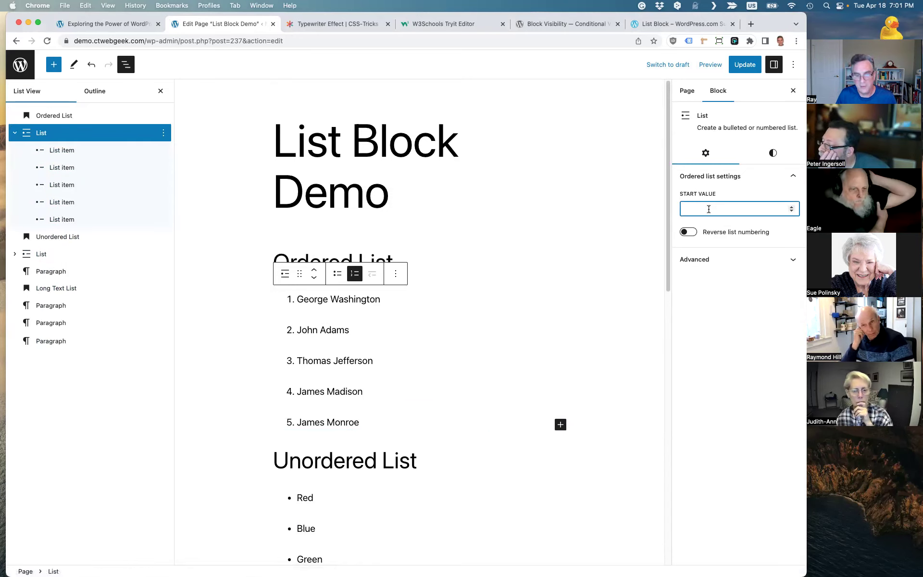
type("5")
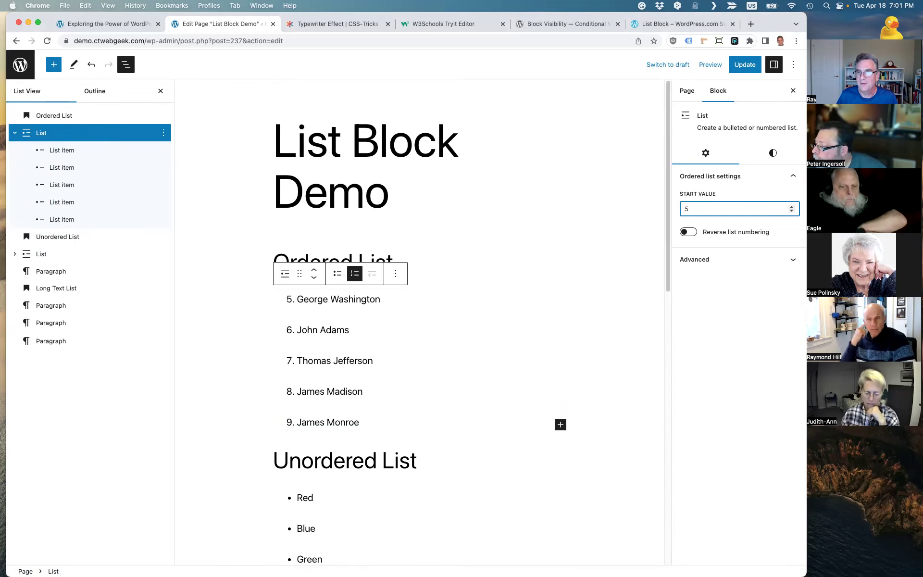
key("BackSpace")
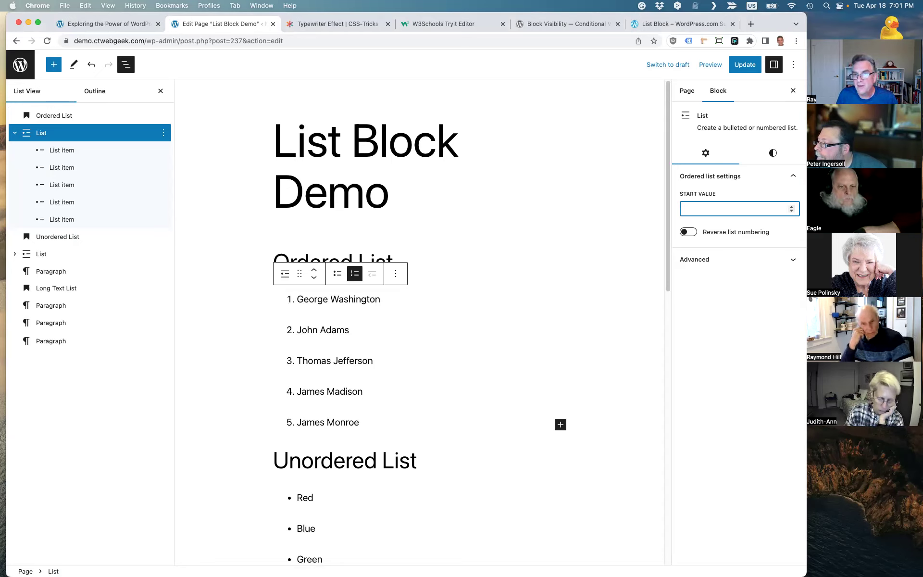
left_click(707, 235)
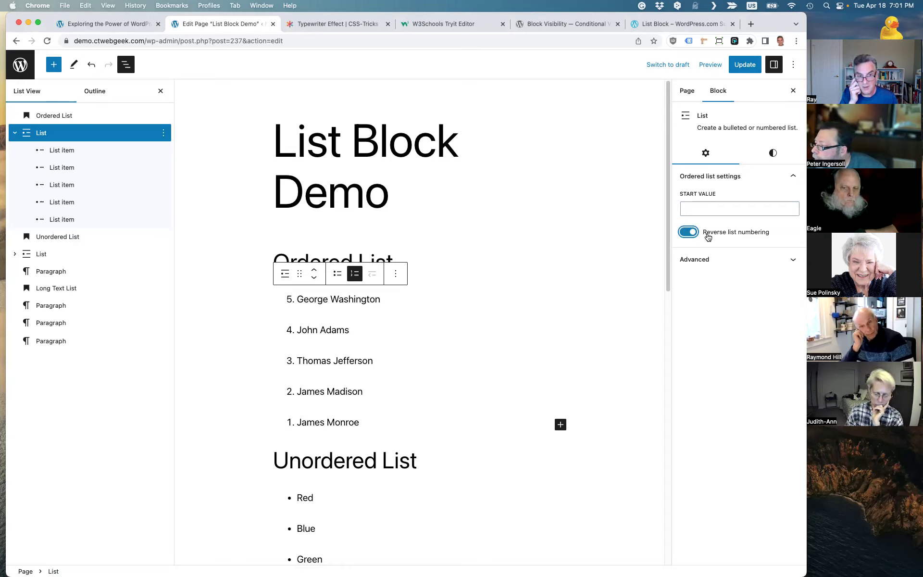
left_click(687, 234)
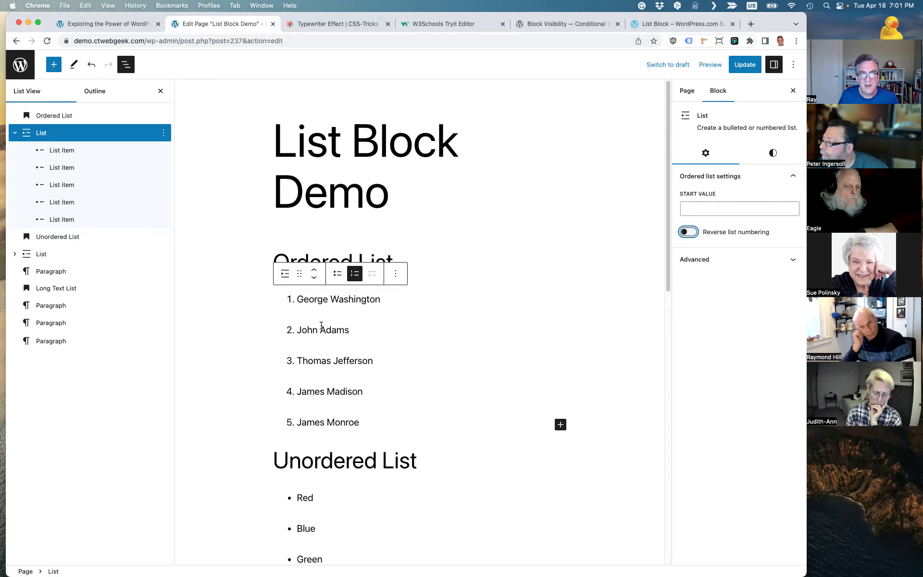
Nest John Adams under George Washington in the ordered list, and nest Thomas Jefferson one level deeper under John Adams
left_click(296, 330)
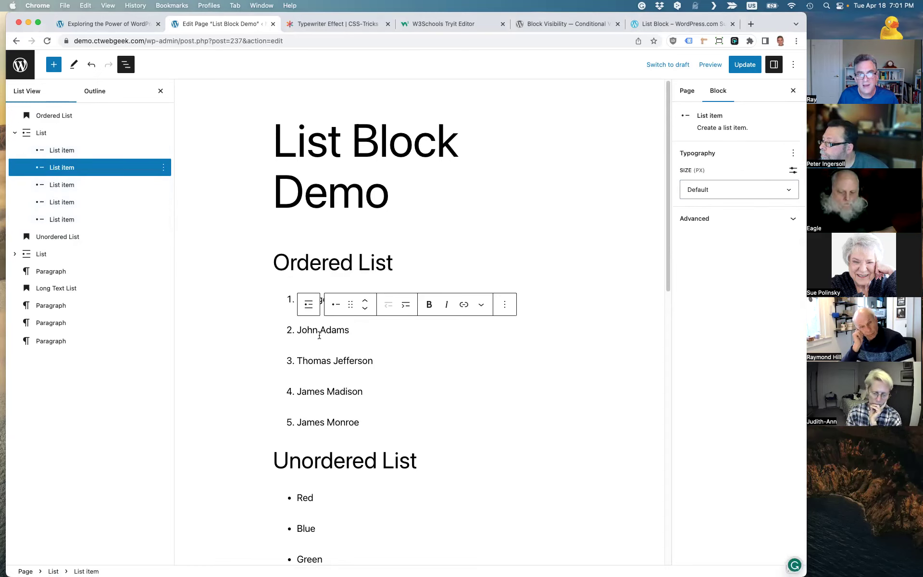
left_click(406, 304)
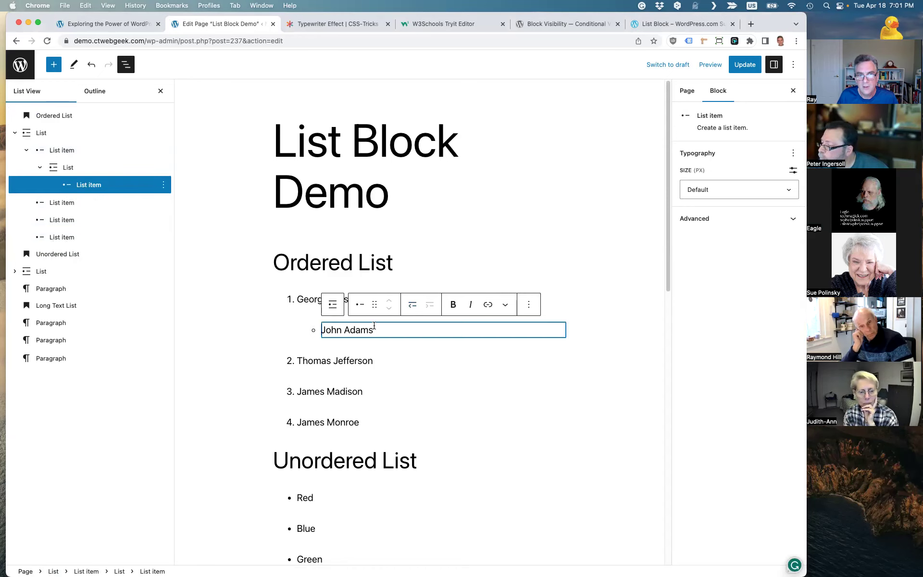
left_click(298, 360)
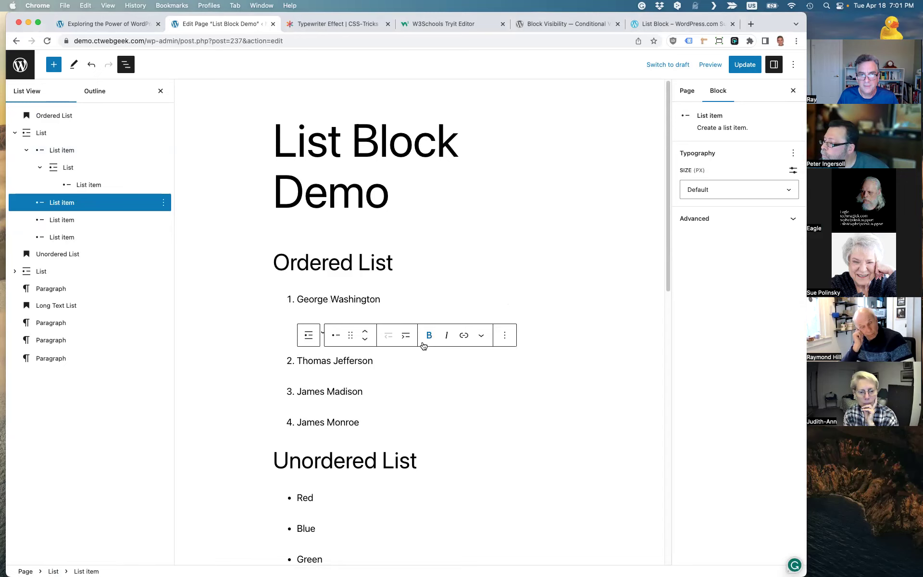
left_click(407, 335)
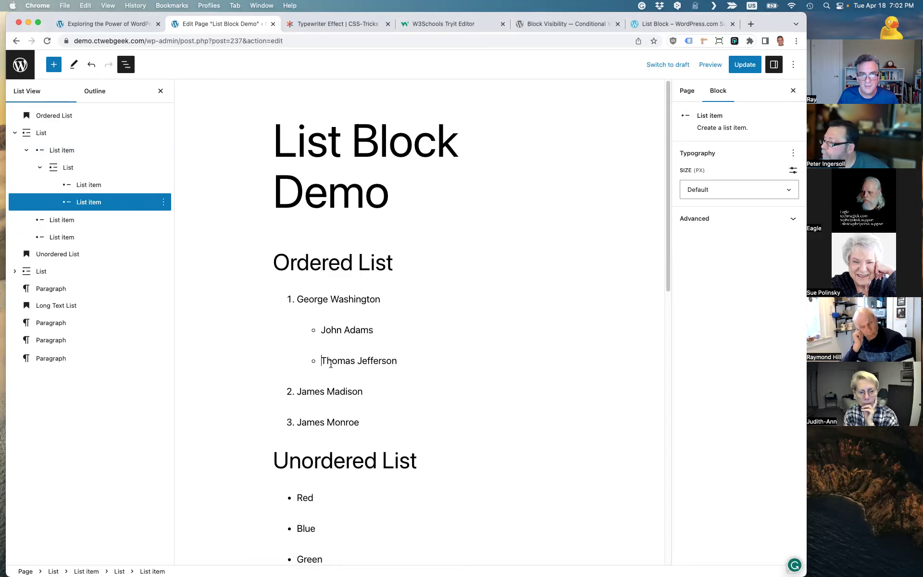
left_click(344, 333)
left_click(336, 360)
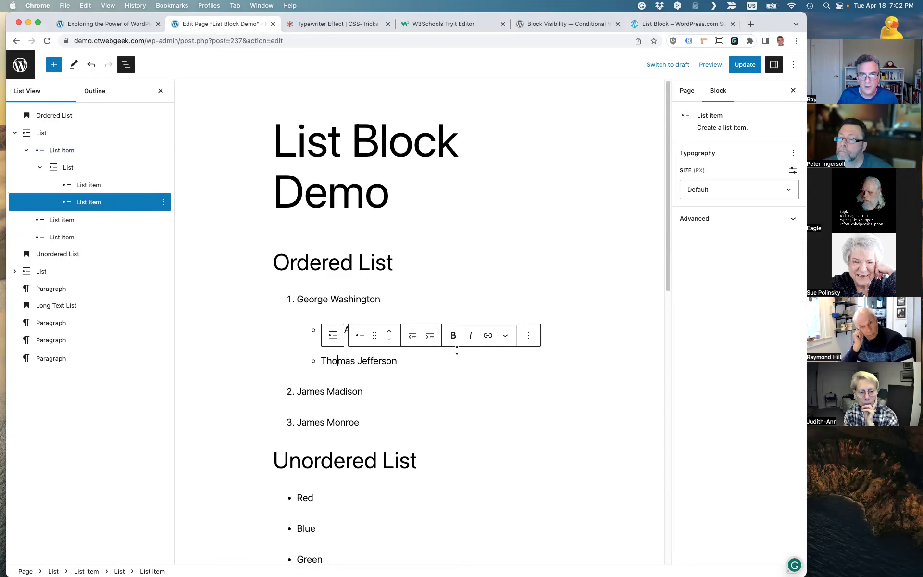
left_click(430, 336)
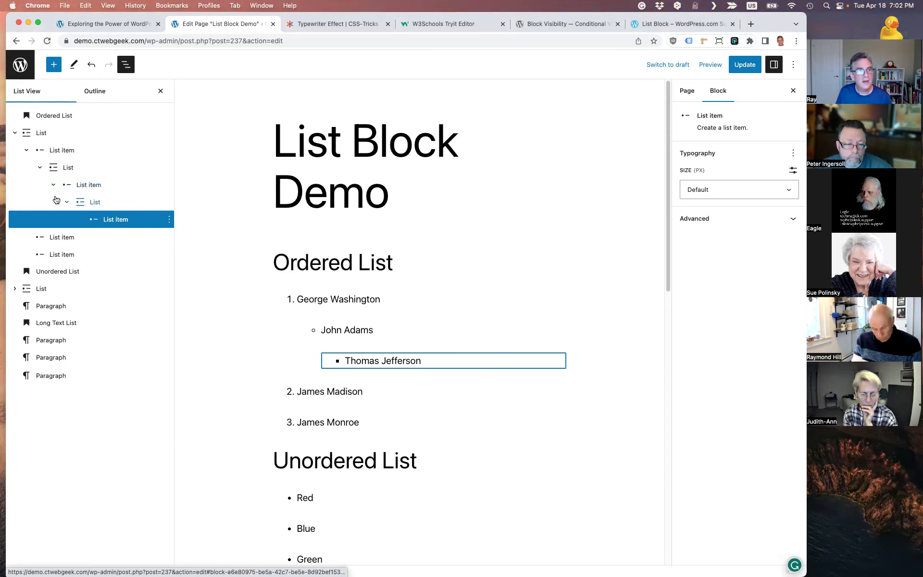
Expand the unordered list's items and give the list Gray text and a solid Purple background
left_click(89, 276)
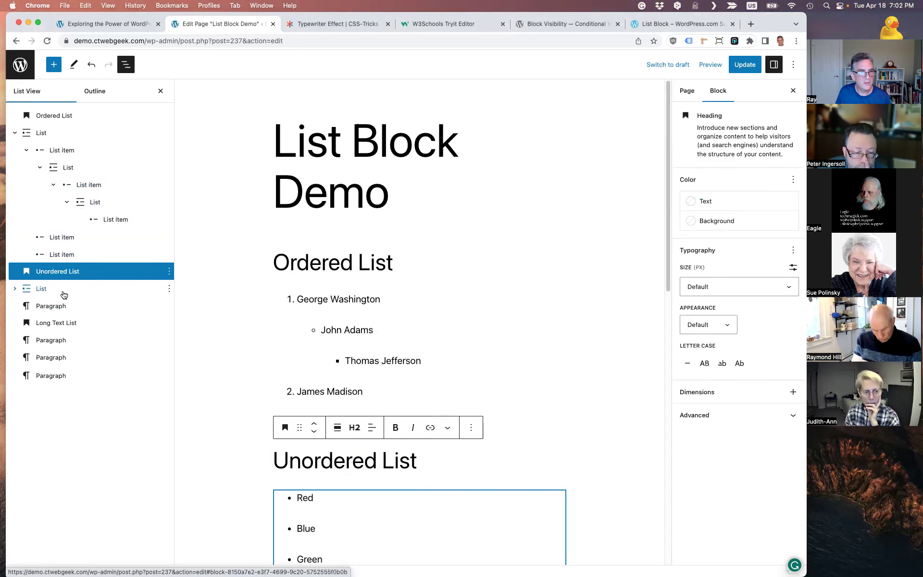
left_click(64, 294)
scroll(624, 366, "down", 3)
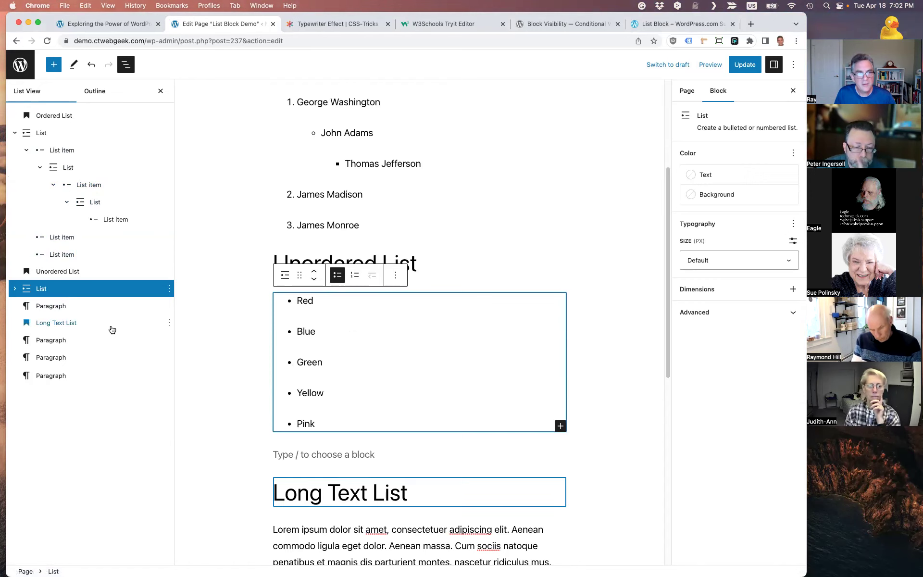
left_click(15, 290)
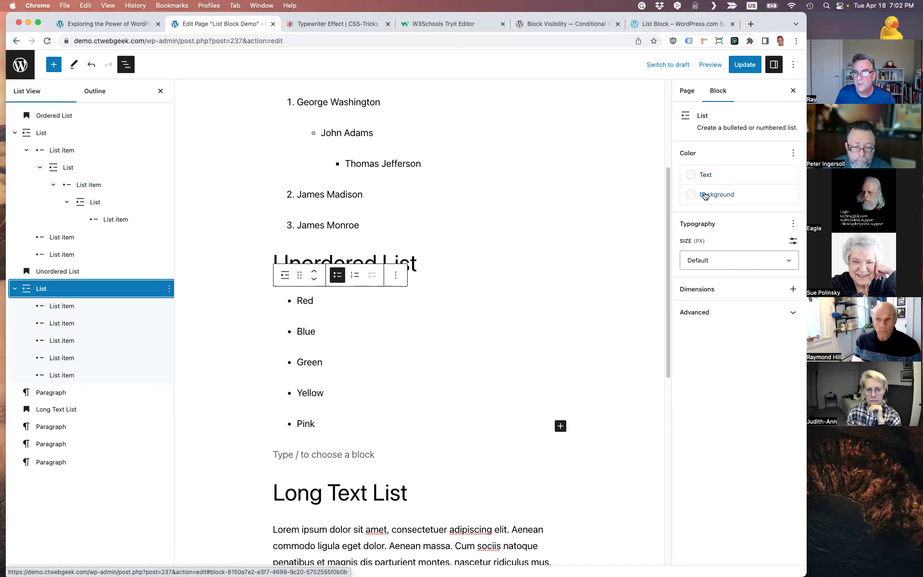
left_click(695, 176)
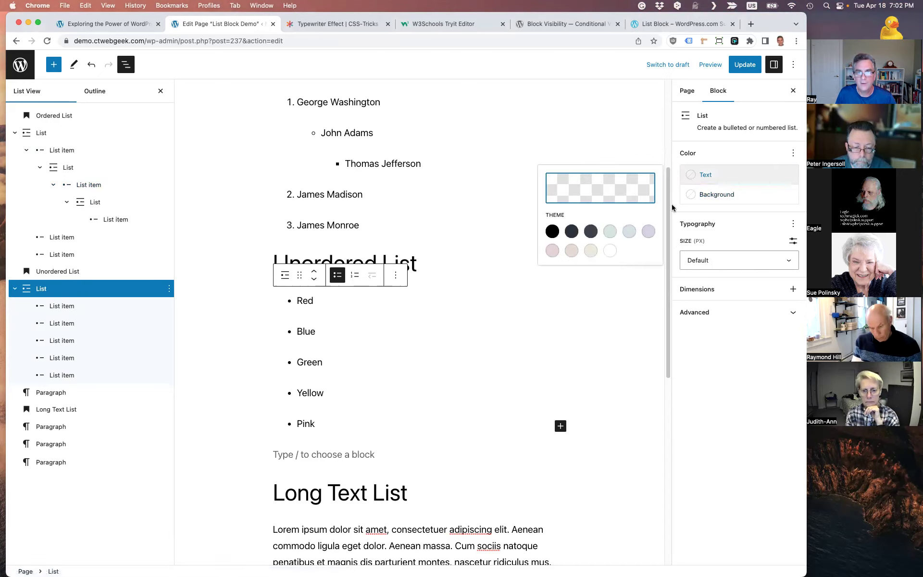
left_click(591, 232)
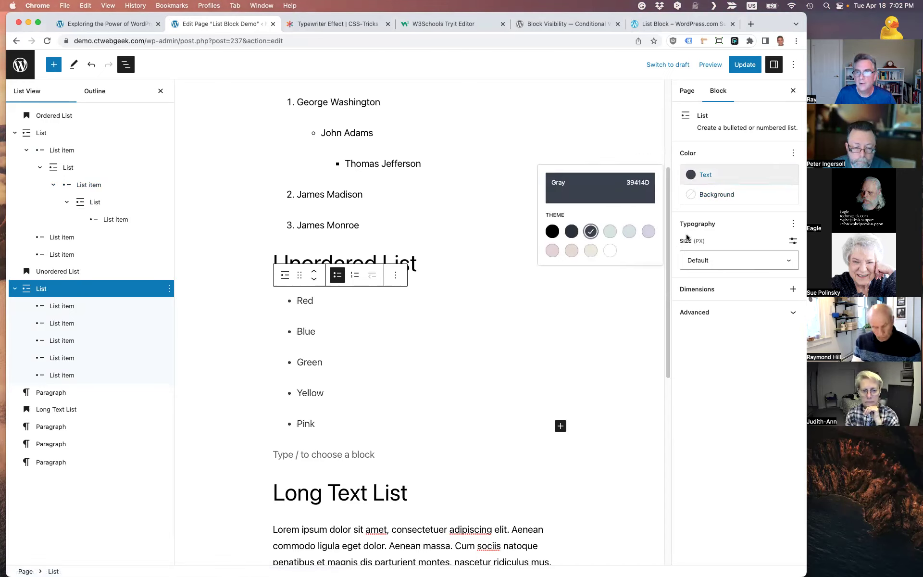
left_click(703, 195)
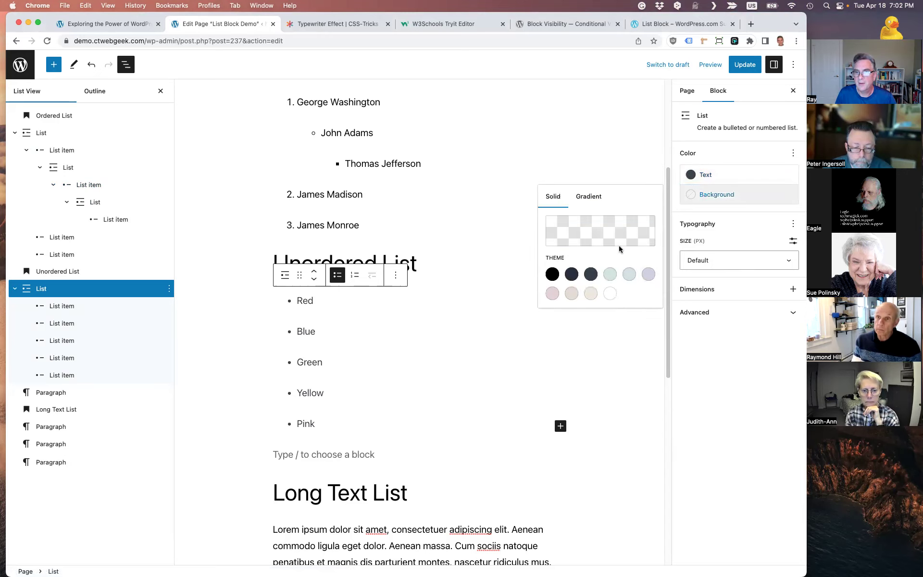
left_click(649, 275)
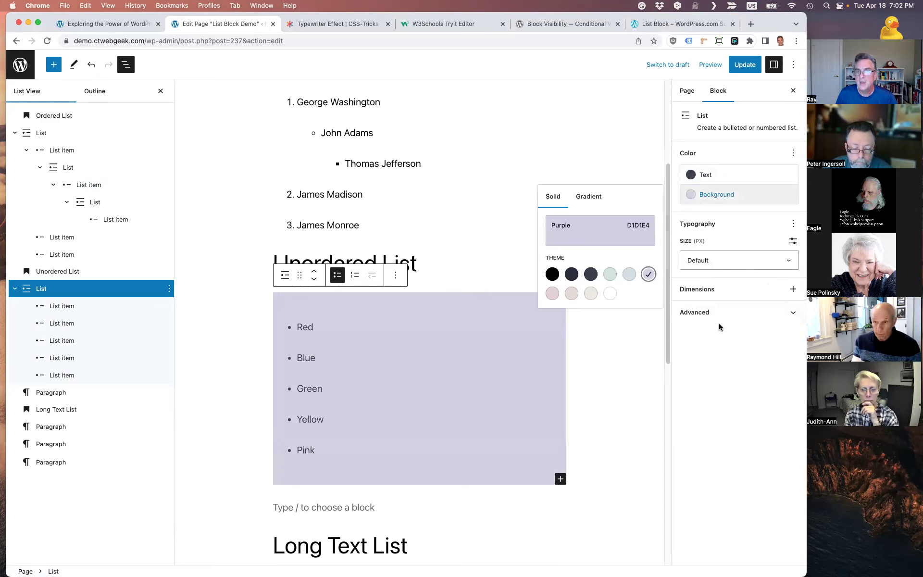
left_click(614, 349)
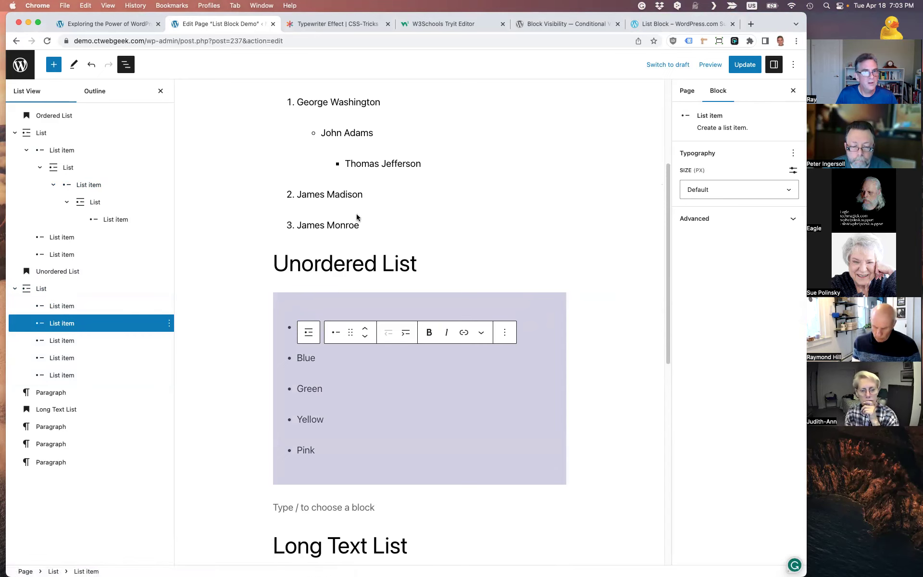
Transform the ordered list into a Group block and apply the Borders style to the group
scroll(307, 201, "up", 2)
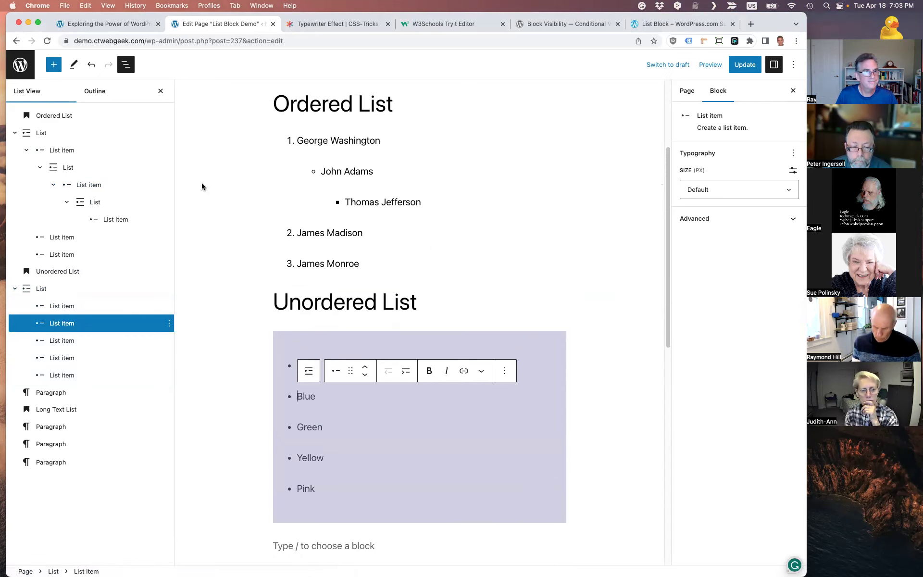
left_click(64, 137)
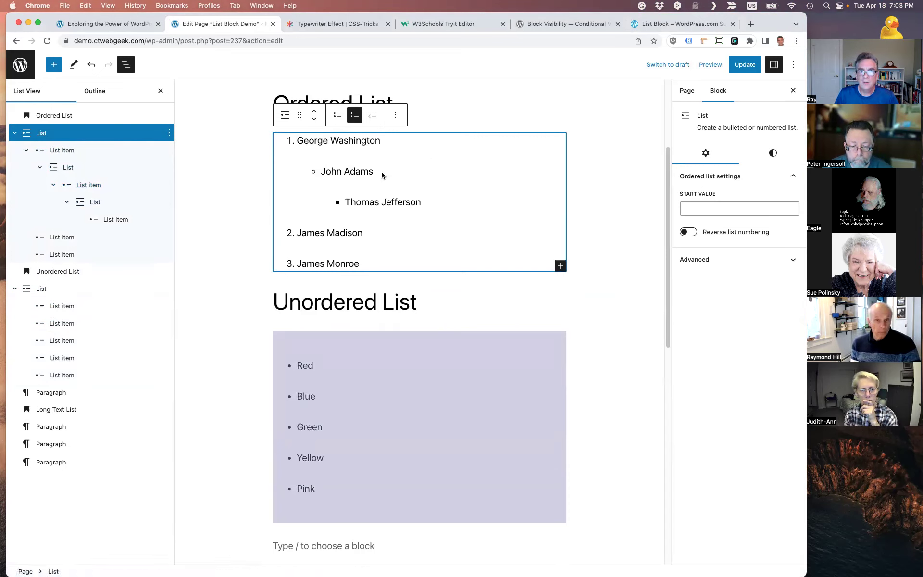
left_click(284, 118)
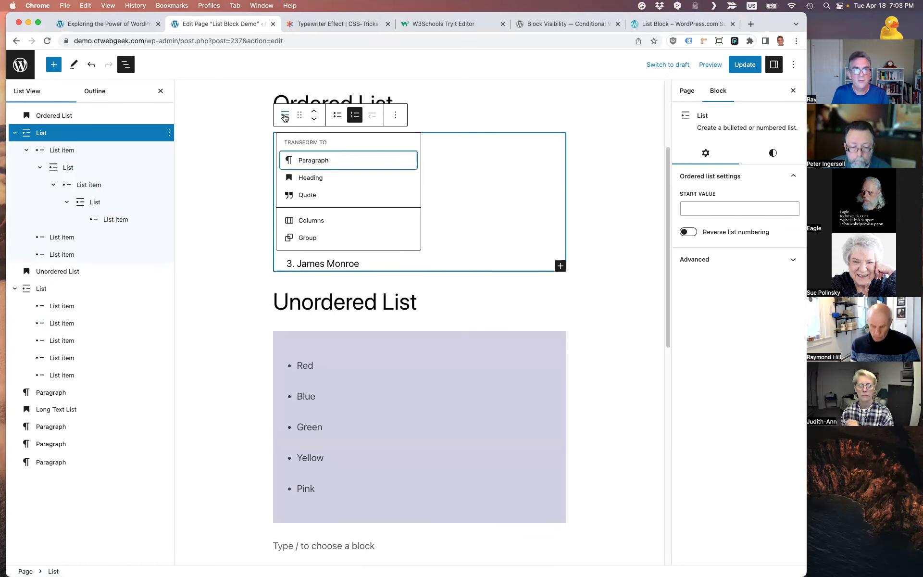
left_click(325, 237)
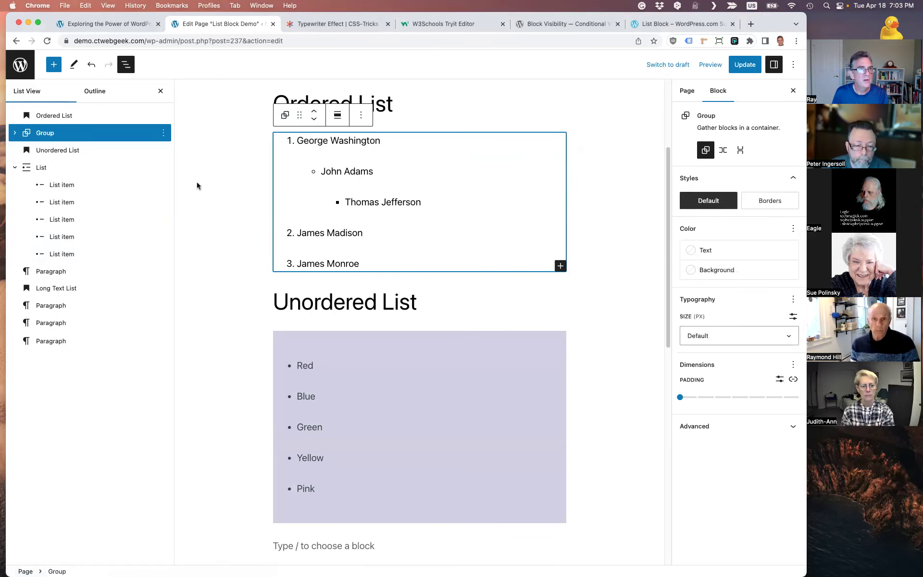
left_click(15, 133)
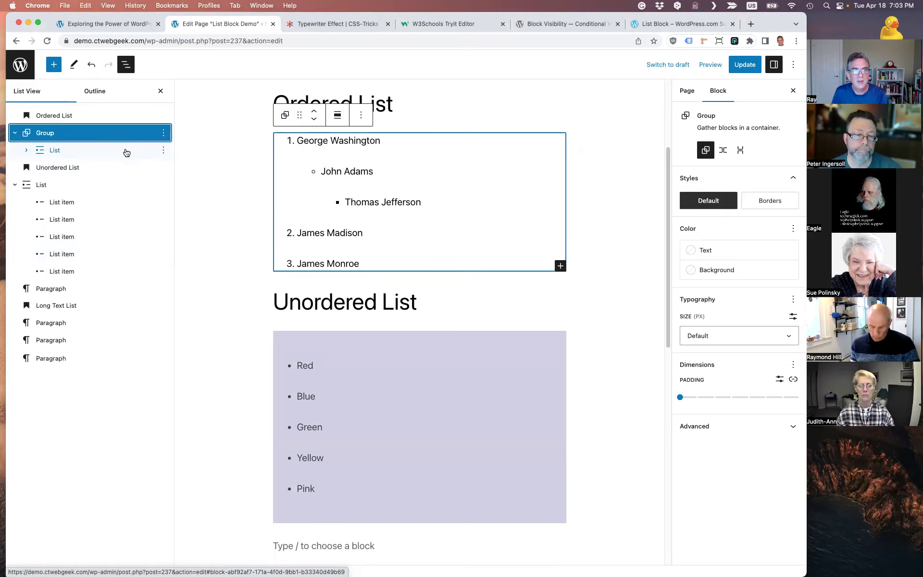
left_click(764, 205)
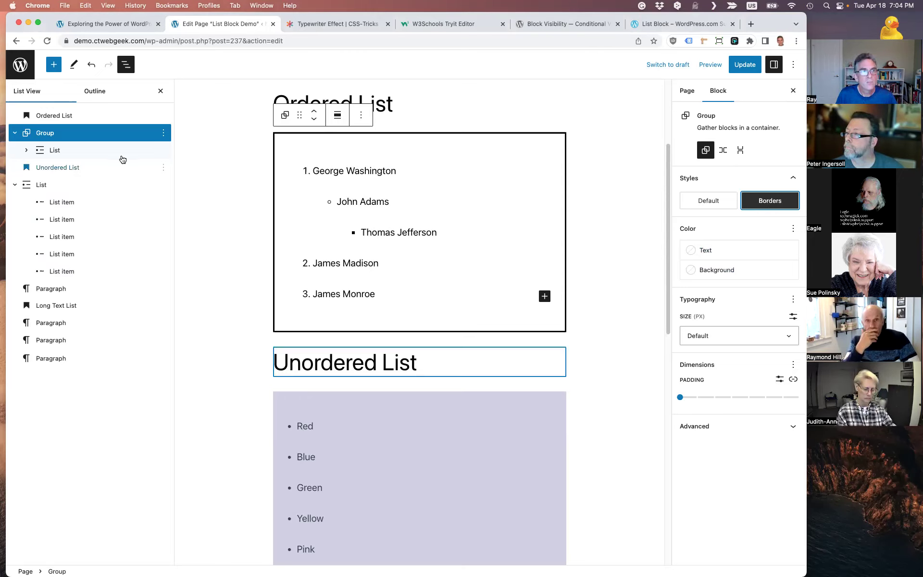
Remove the bordered group together with the ordered list inside it
left_click(361, 115)
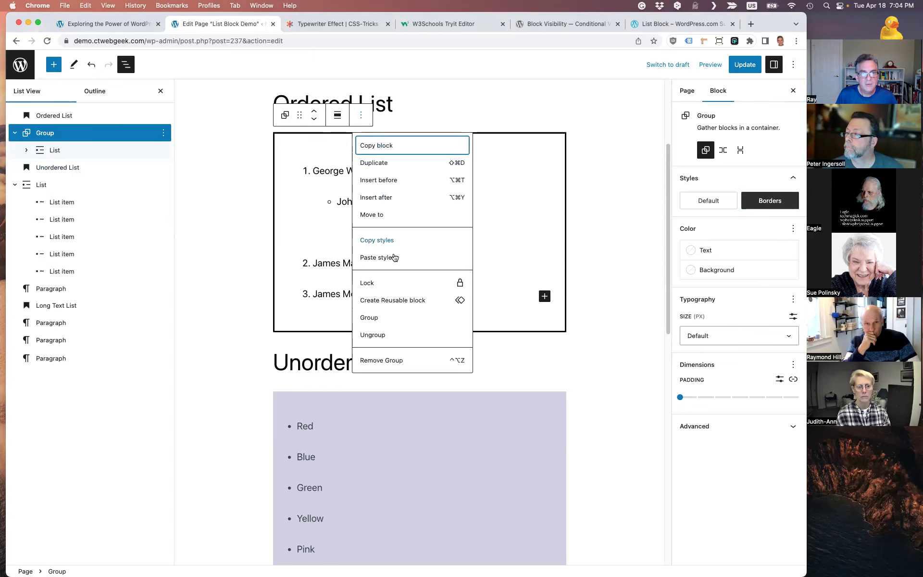
left_click(409, 361)
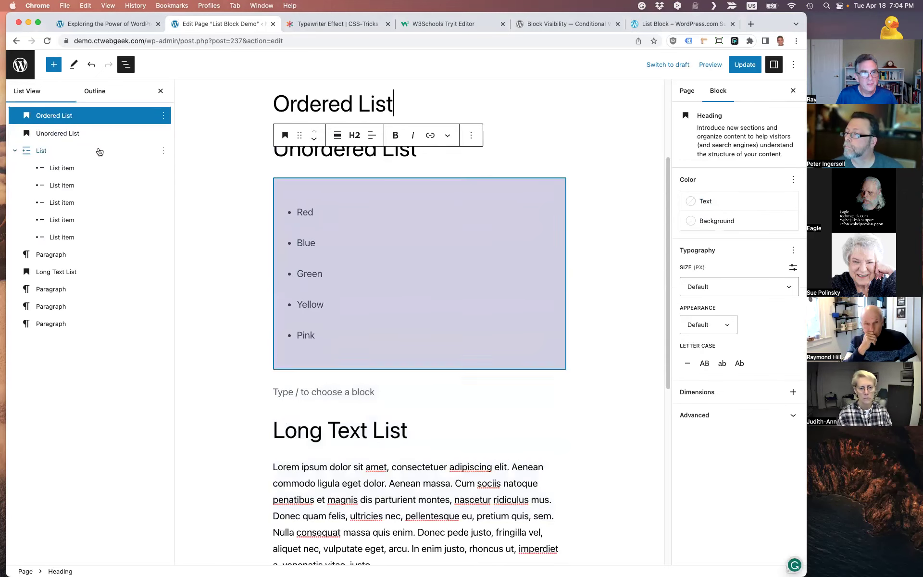
scroll(446, 243, "up", 3)
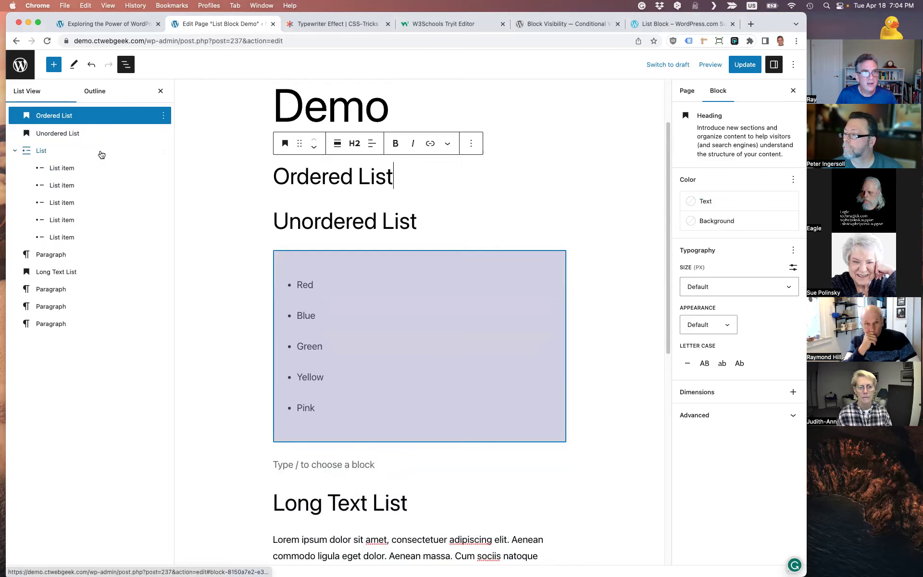
Transform the purple unordered list into a Group block
left_click(59, 154)
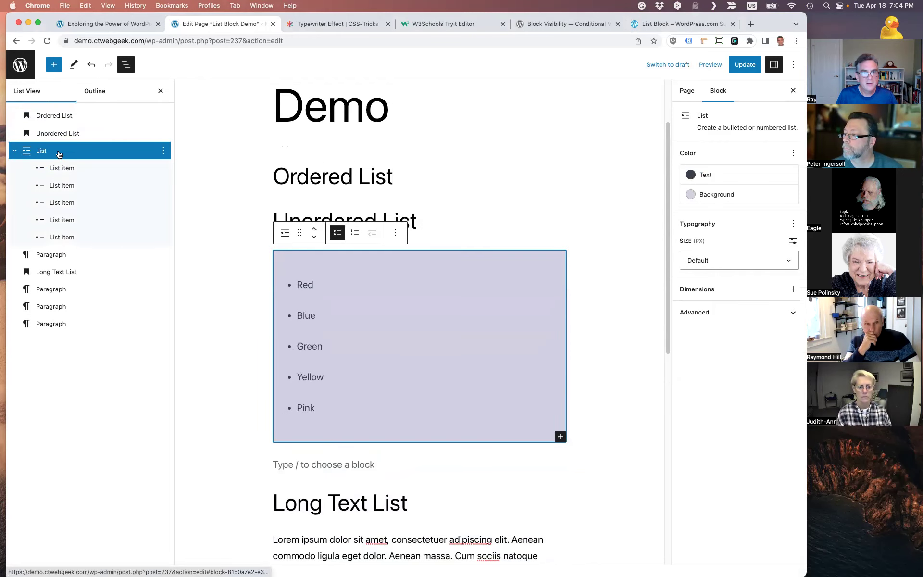
left_click(286, 235)
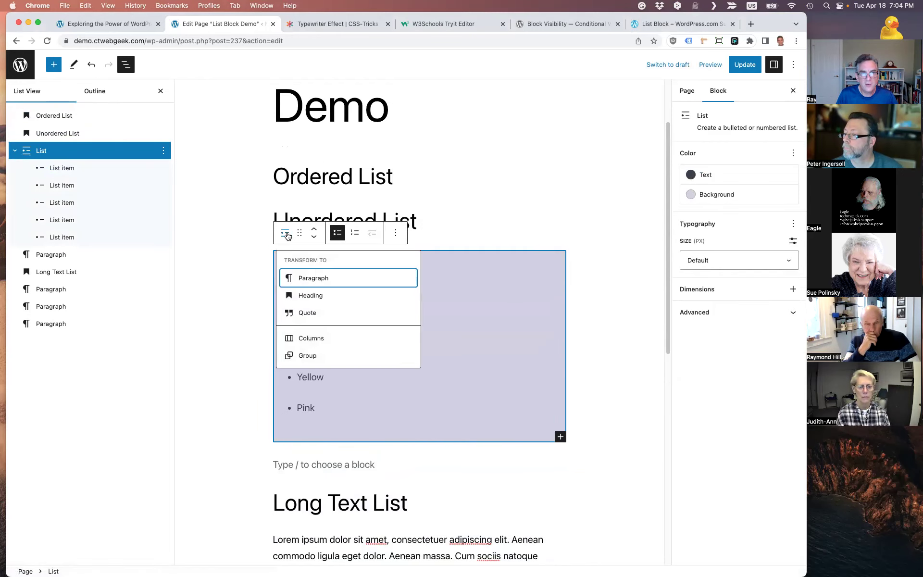
left_click(313, 358)
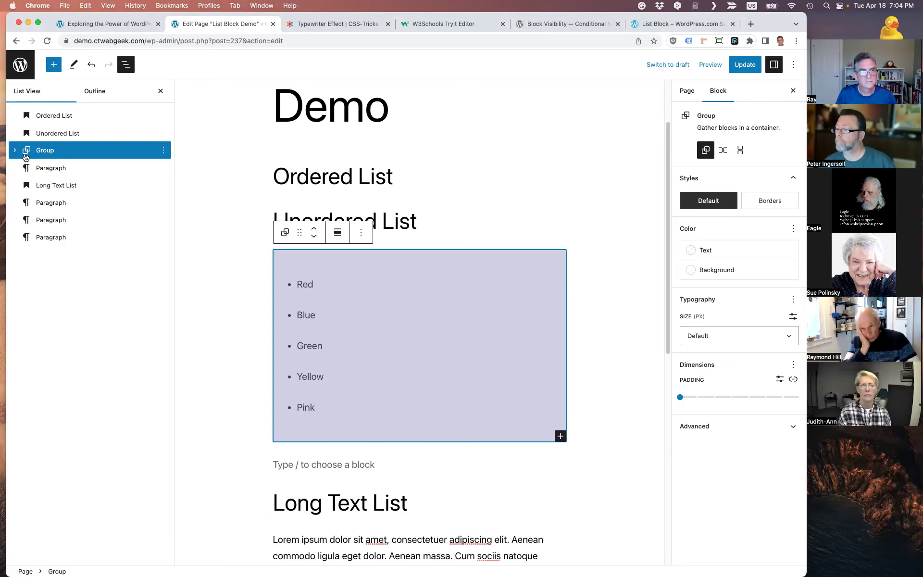
Remove the group containing the unordered list, and undo the removal
left_click(284, 233)
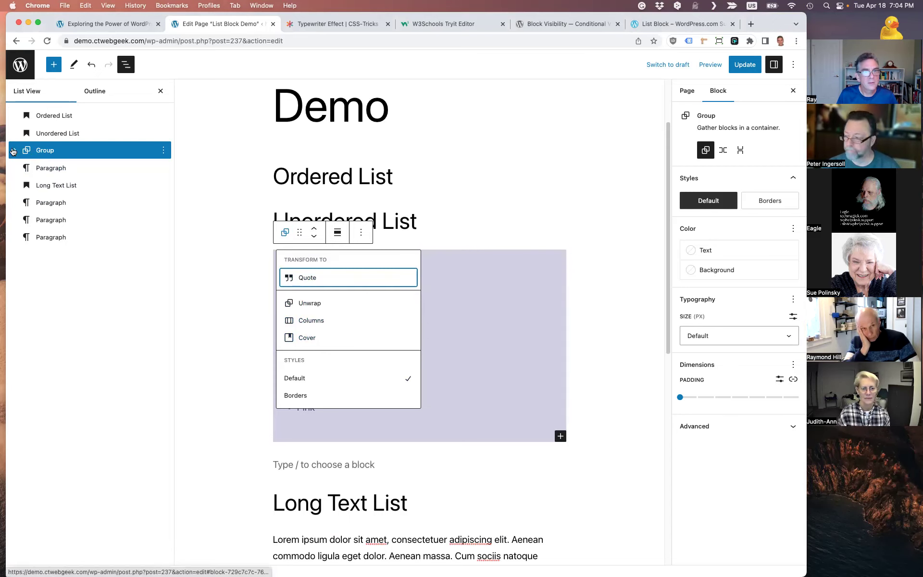
left_click(361, 232)
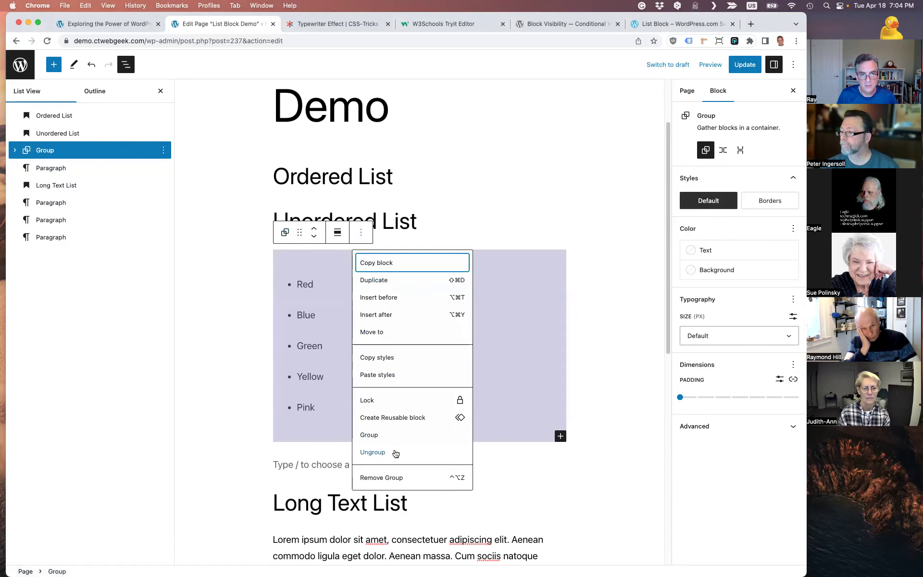
left_click(398, 477)
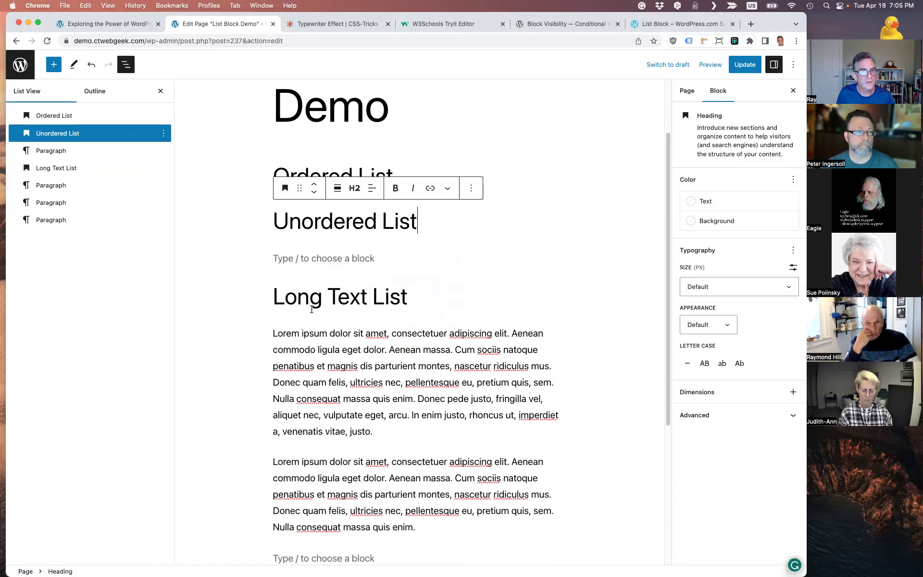
scroll(433, 283, "up", 1)
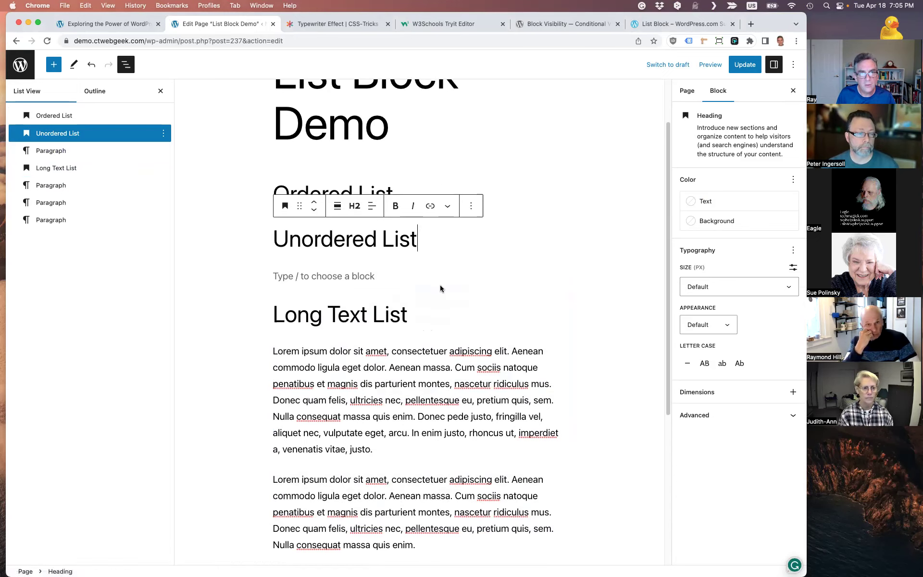
key("super+z")
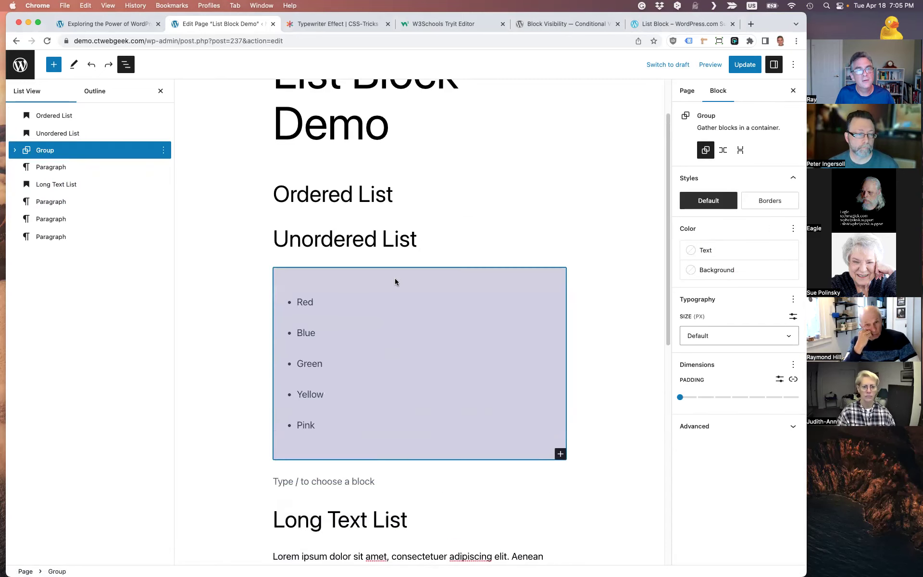
Move the unordered list out of its group to just above the Long Text List heading and select it
left_click(20, 152)
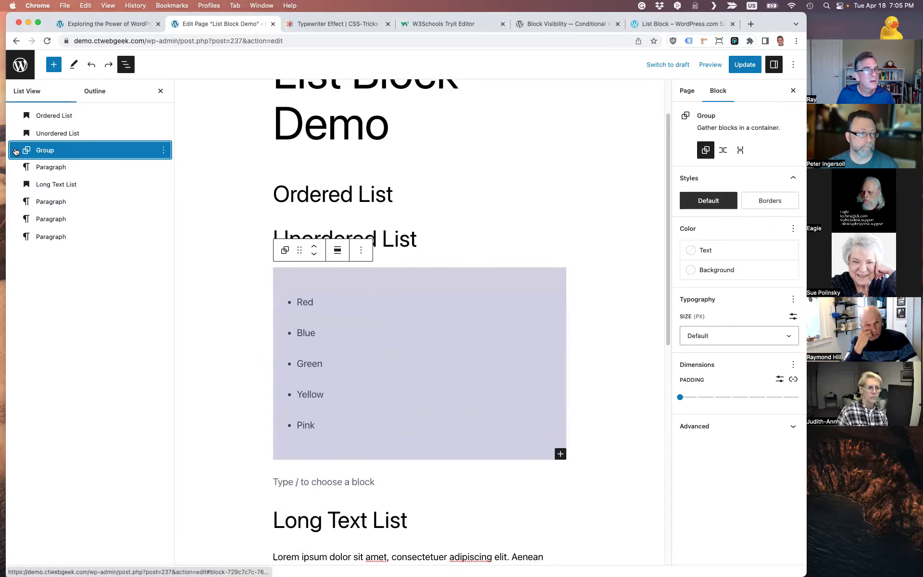
left_click_drag(56, 169, 60, 177)
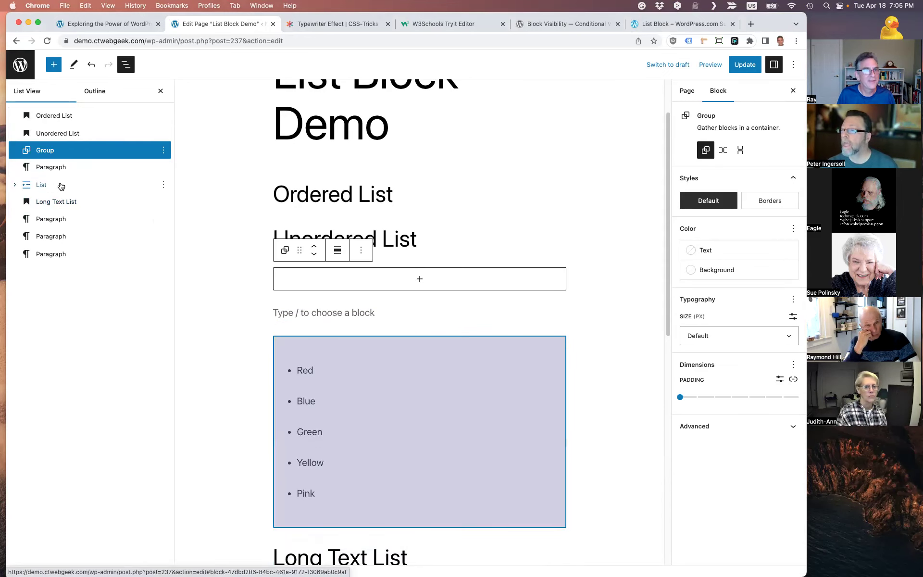
left_click(61, 186)
scroll(449, 319, "down", 5)
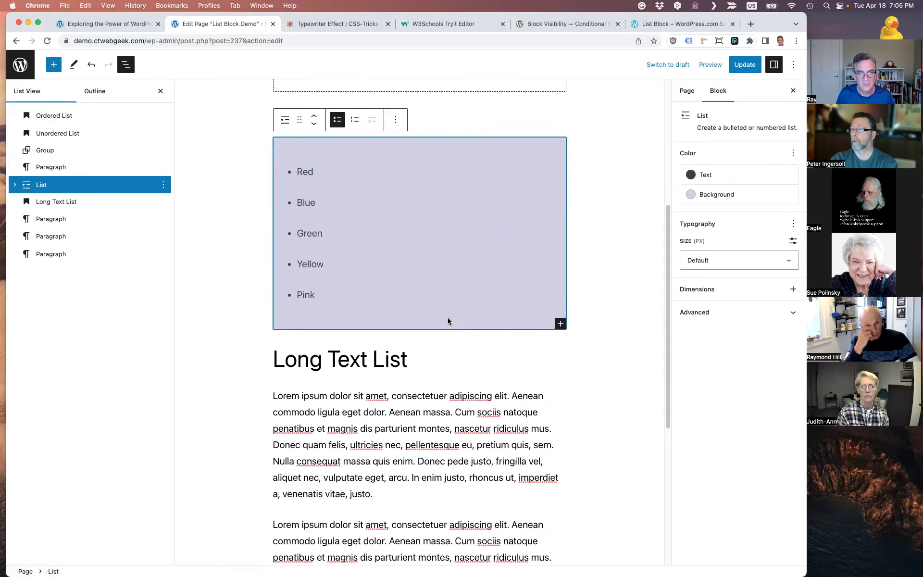
scroll(446, 314, "up", 3)
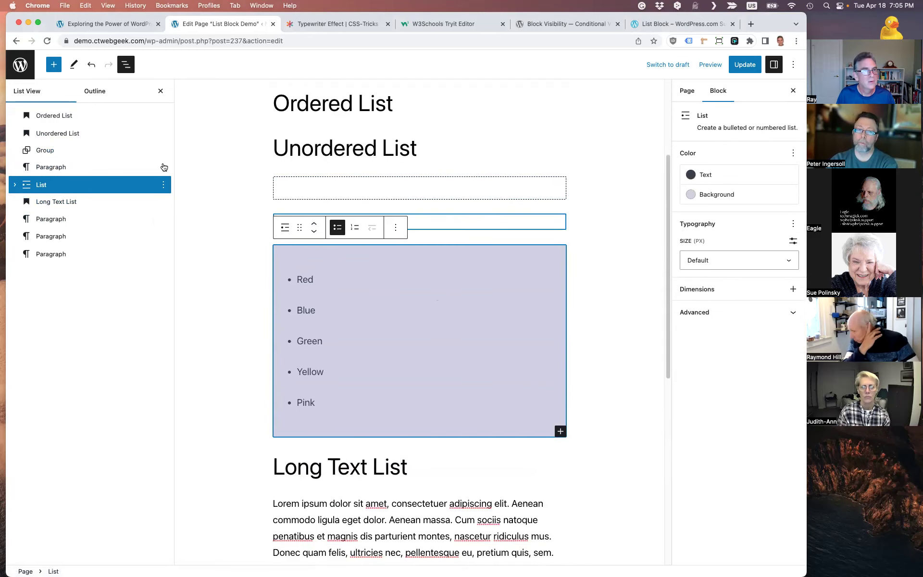
Undo the unordered list's move and grouping, and the removal of the bordered group containing the ordered list
key("super+z")
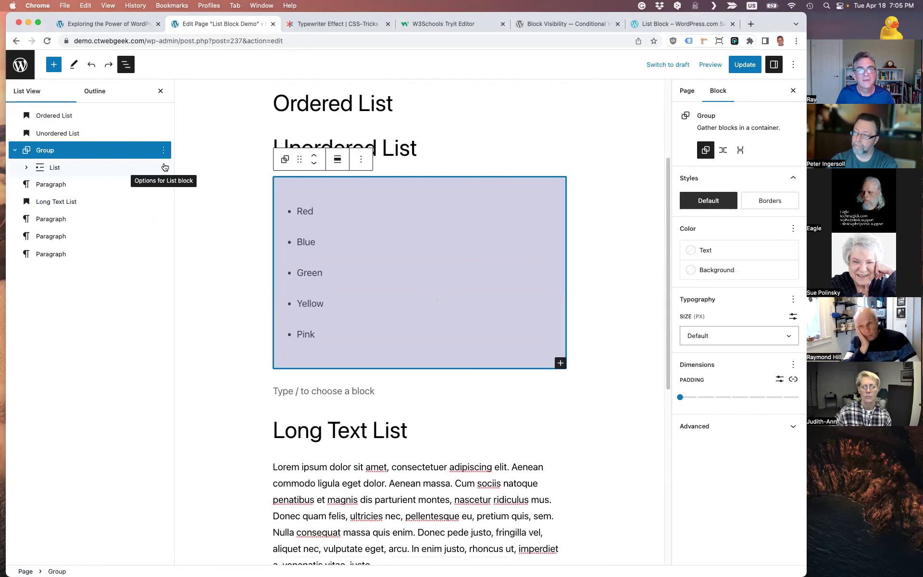
key("super+shift+z")
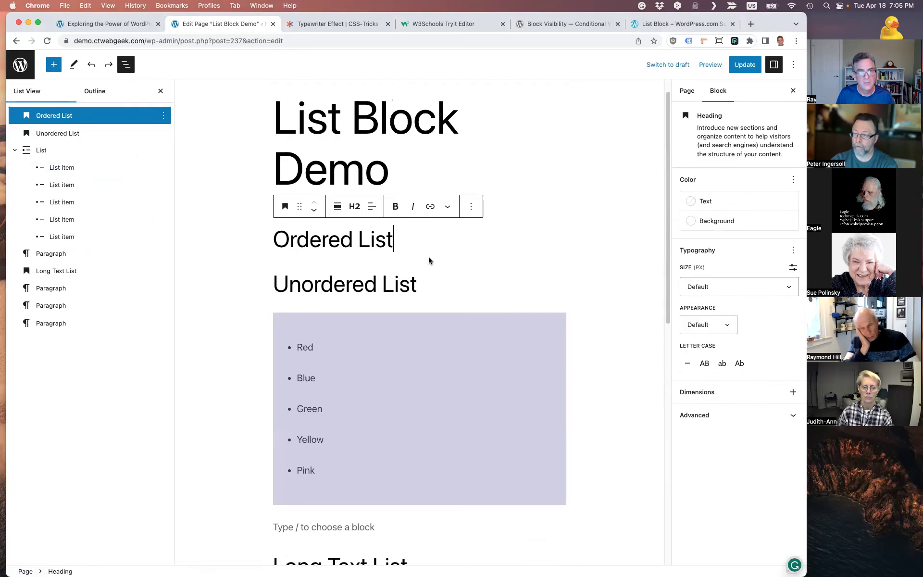
key("super+z")
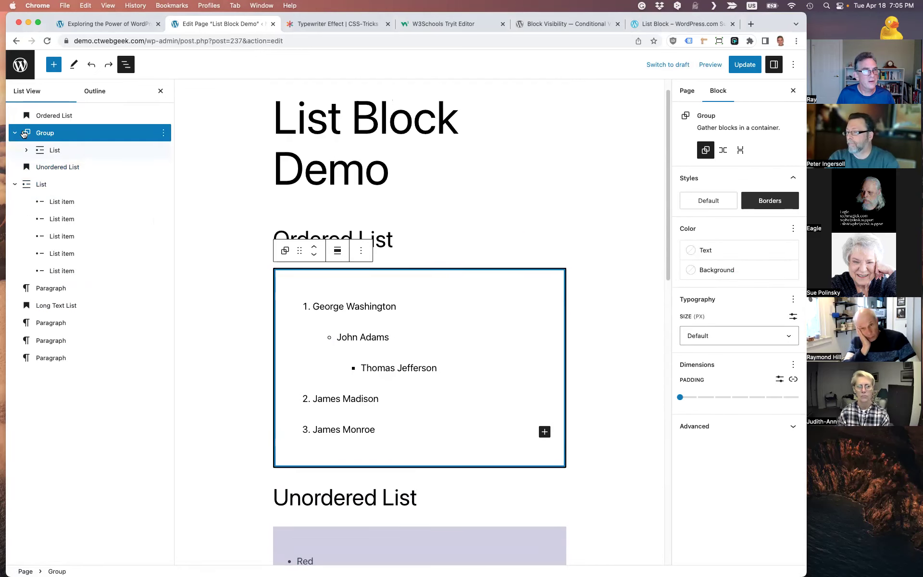
Move the ordered list out of its bordered group to just below the Unordered List heading, and delete the emptied group
left_click(16, 133)
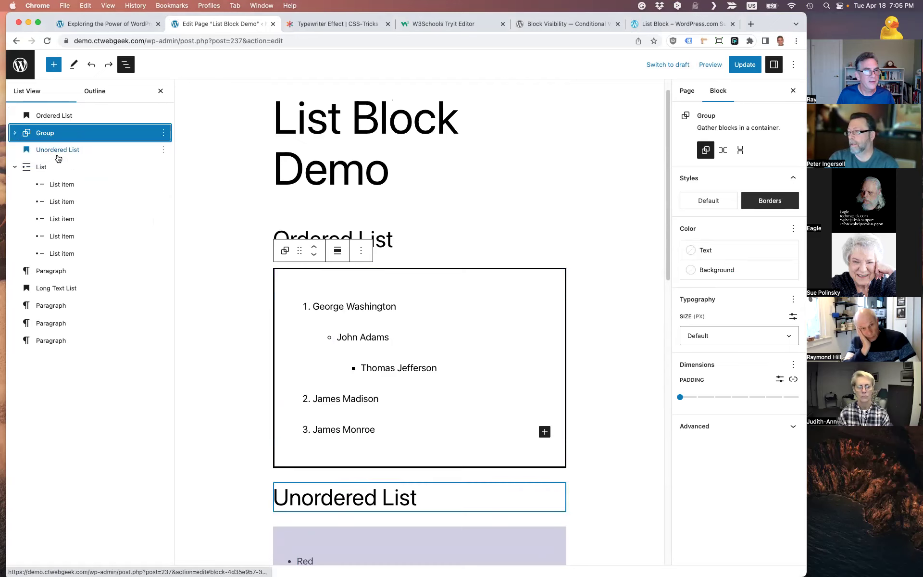
left_click(15, 132)
mouse_move(53, 150)
left_mouse_down()
mouse_move(72, 155)
mouse_move(53, 164)
left_mouse_up()
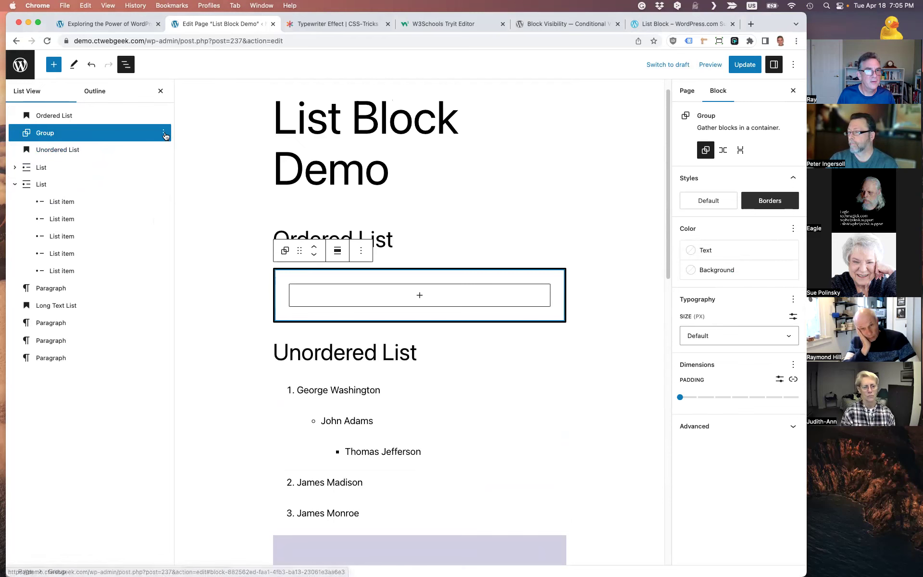
left_click(163, 133)
left_click(193, 358)
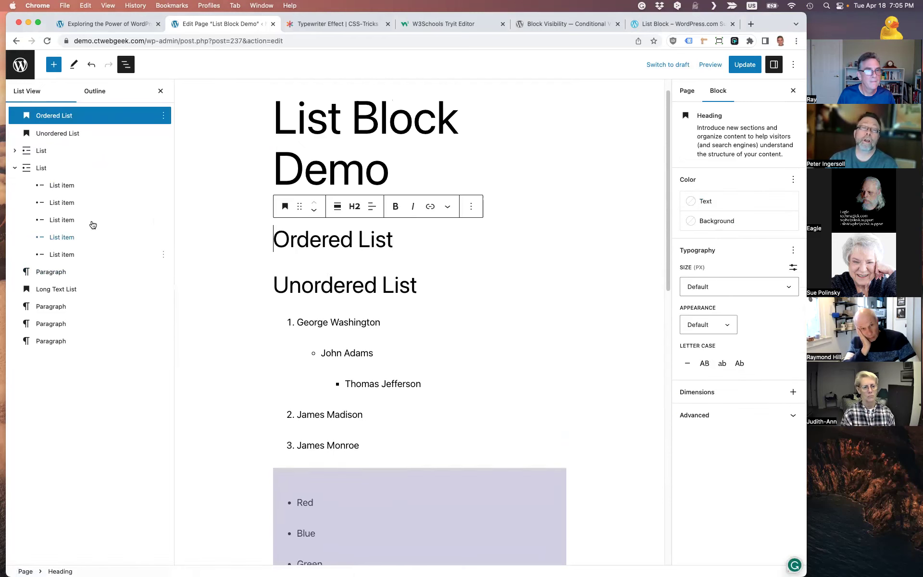
Outdent the nested items John Adams and Thomas Jefferson to the top level of the ordered list
left_click(46, 152)
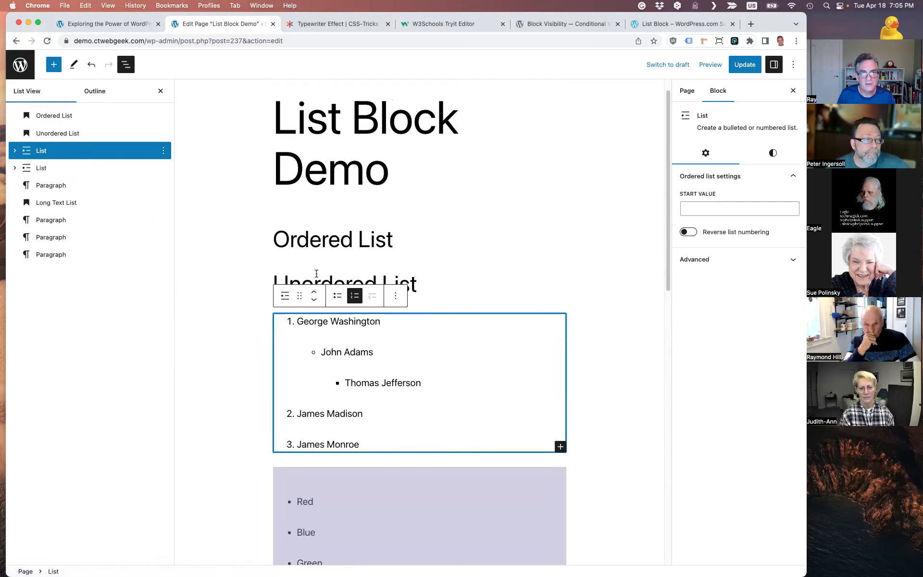
left_click(458, 290)
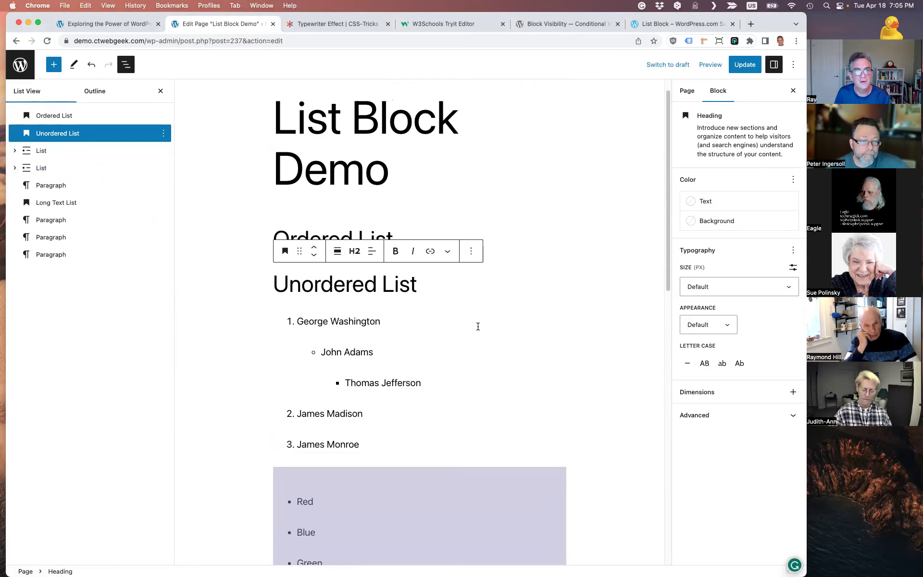
left_click(15, 151)
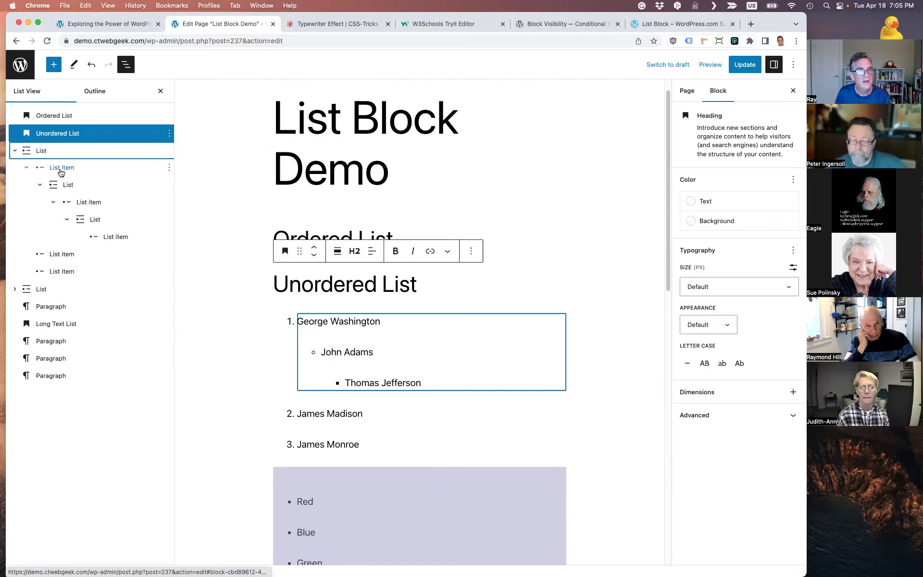
left_click(61, 169)
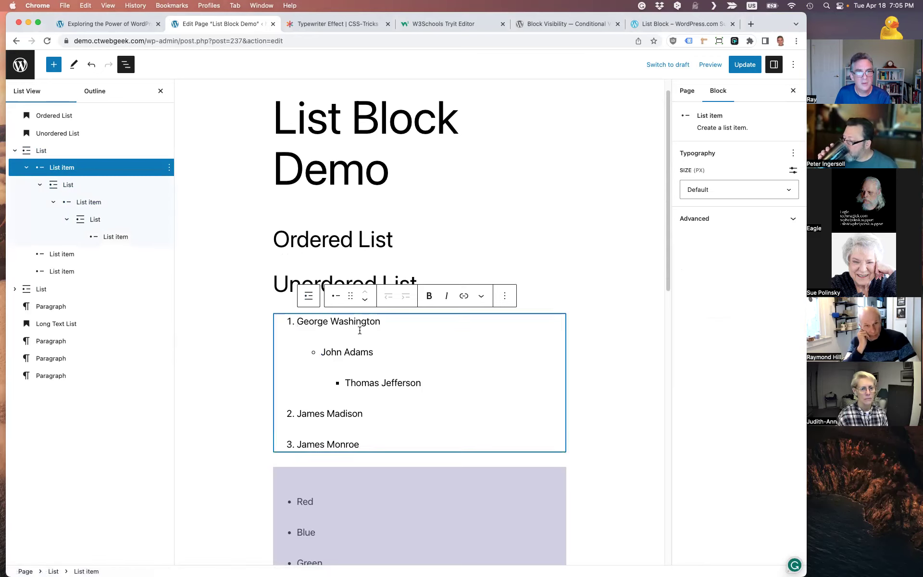
left_click(354, 354)
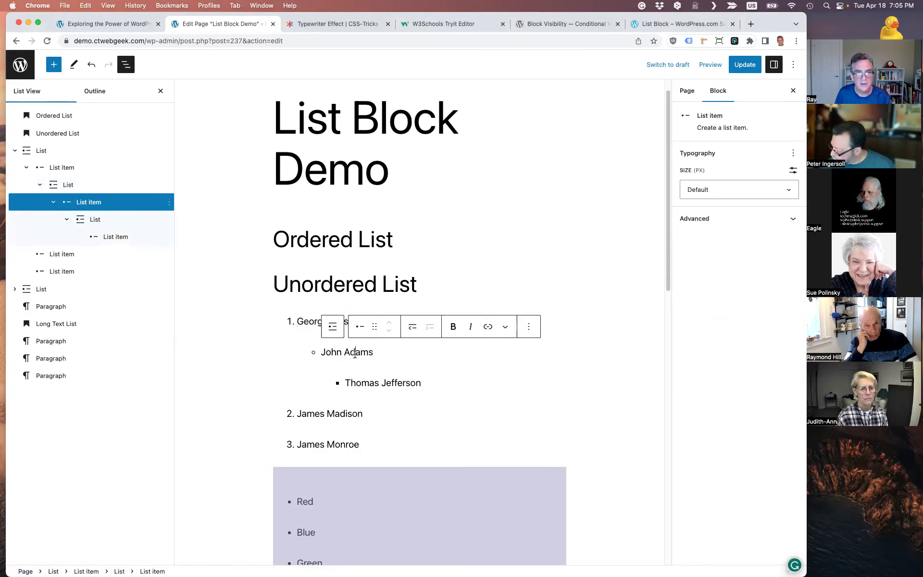
left_click(412, 327)
left_click(394, 379)
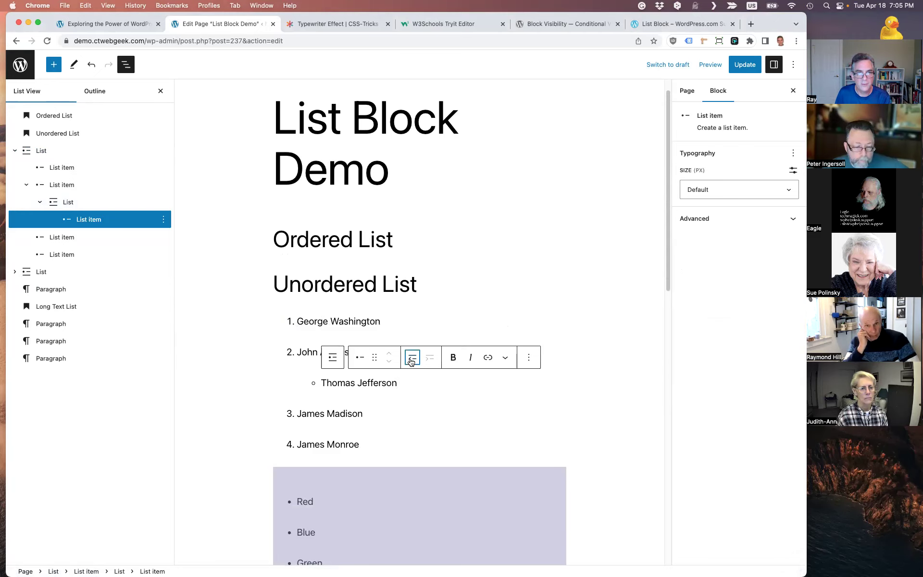
left_click(410, 358)
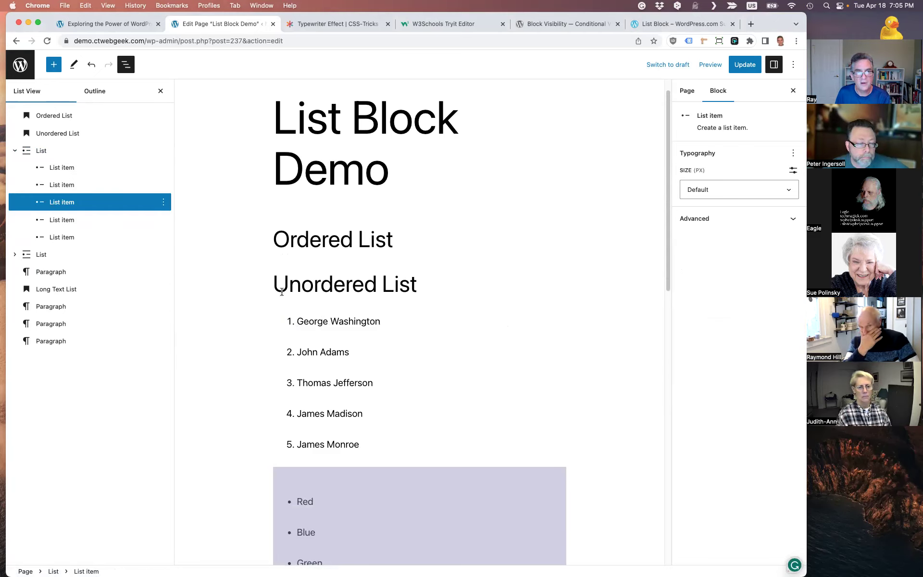
Give the ordered list block the additional CSS class ordered-list-style
left_click(66, 154)
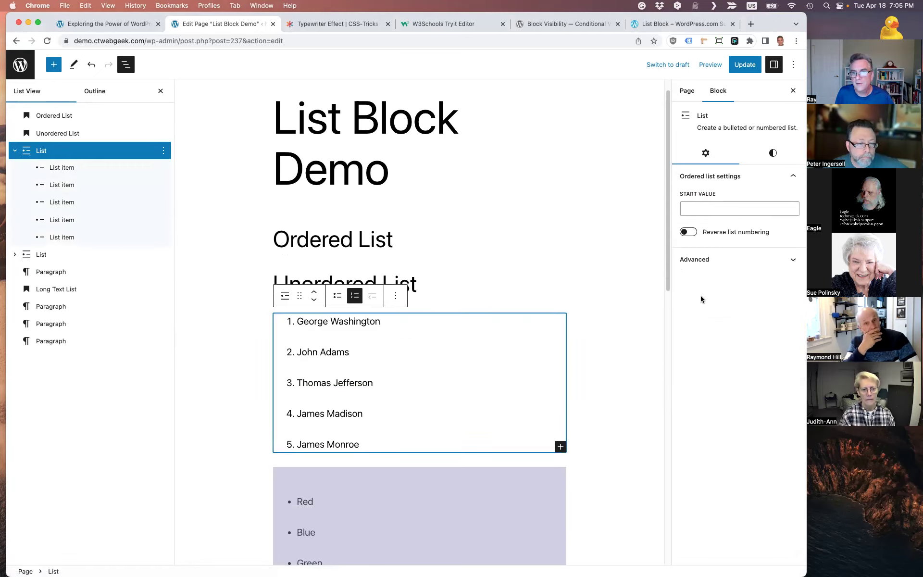
left_click(743, 261)
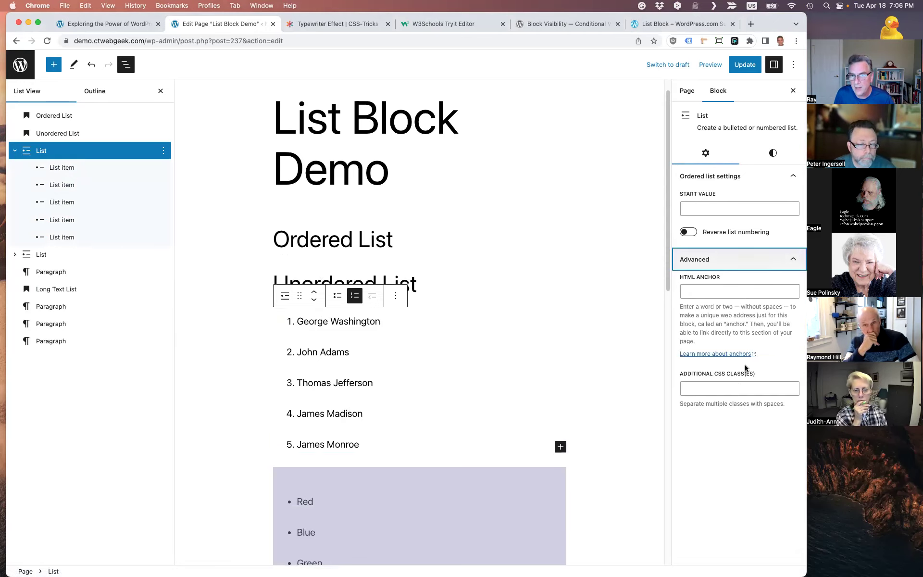
left_click(735, 388)
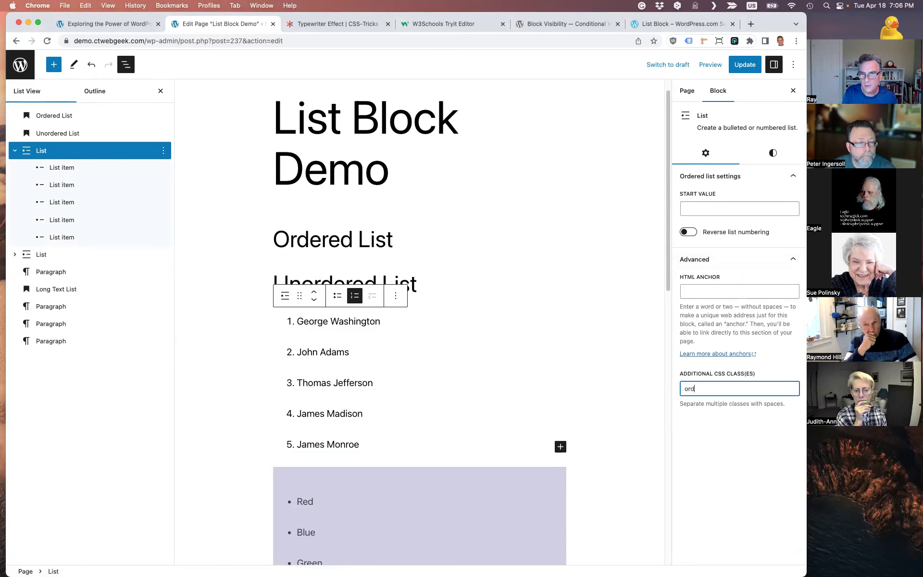
type("ordered-list-style")
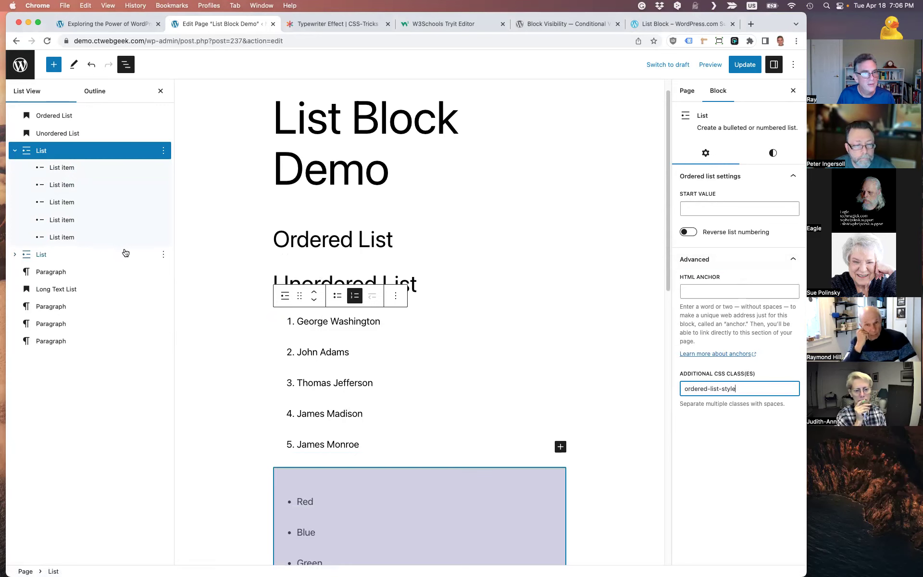
Give the purple colour list block the additional CSS class unordered-list-style
left_click(43, 254)
left_click(15, 254)
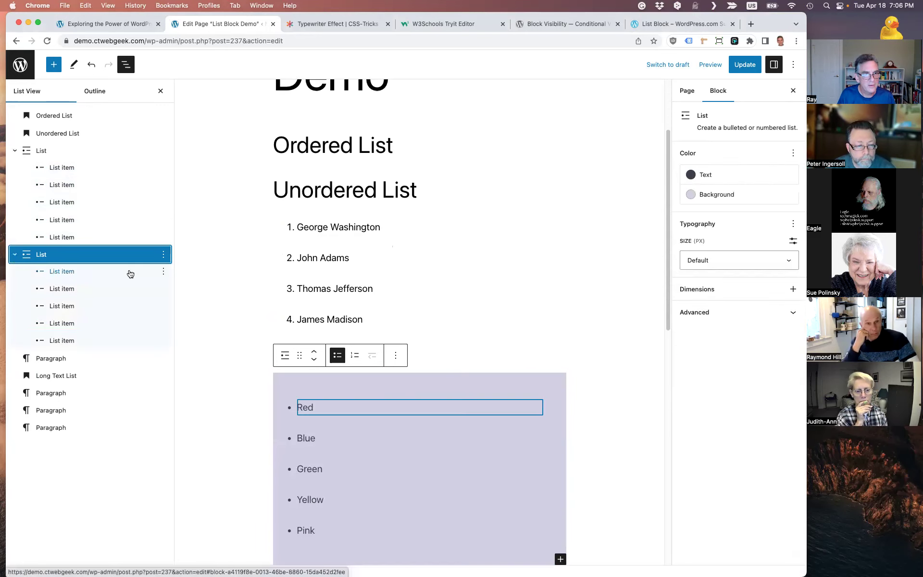
left_click(718, 312)
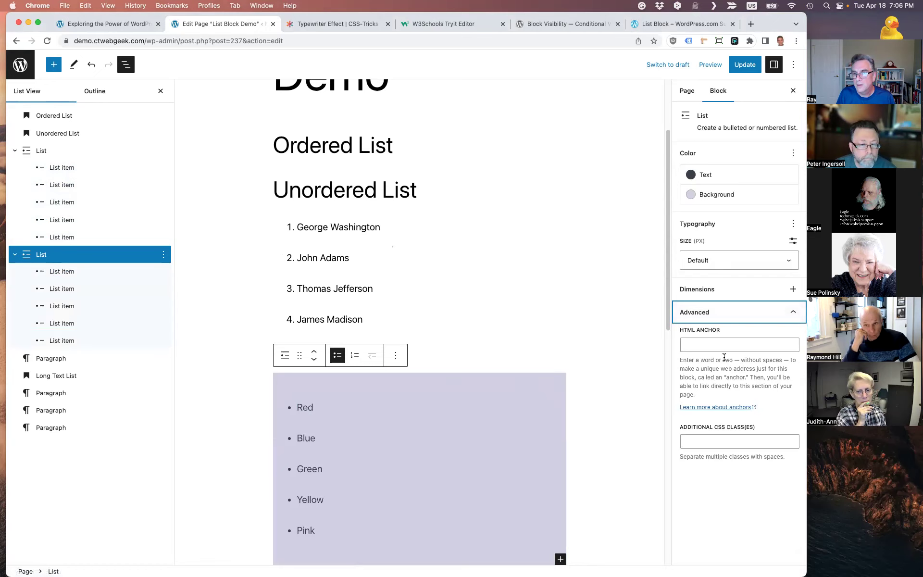
left_click(708, 441)
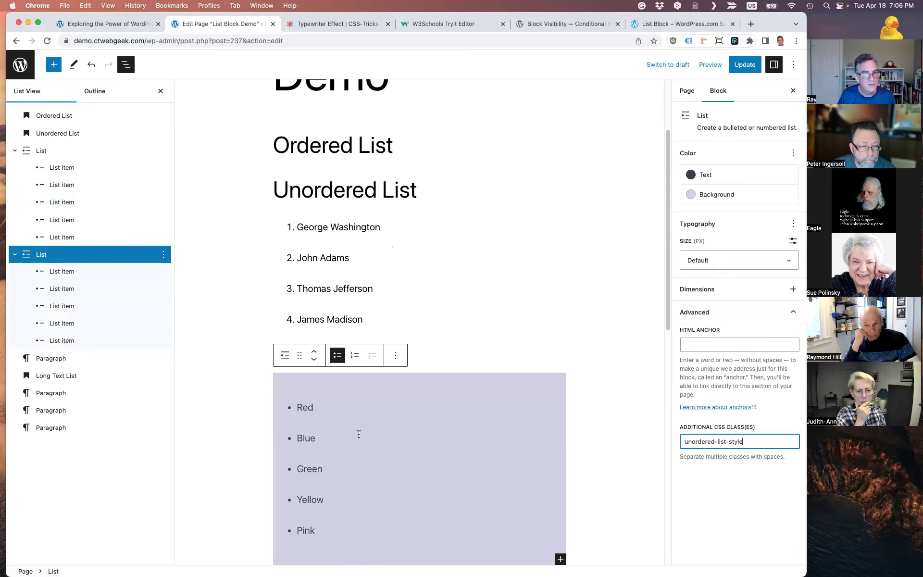
Give the Long Text List heading the additional CSS class long-list-style and update the page
scroll(528, 382, "down", 8)
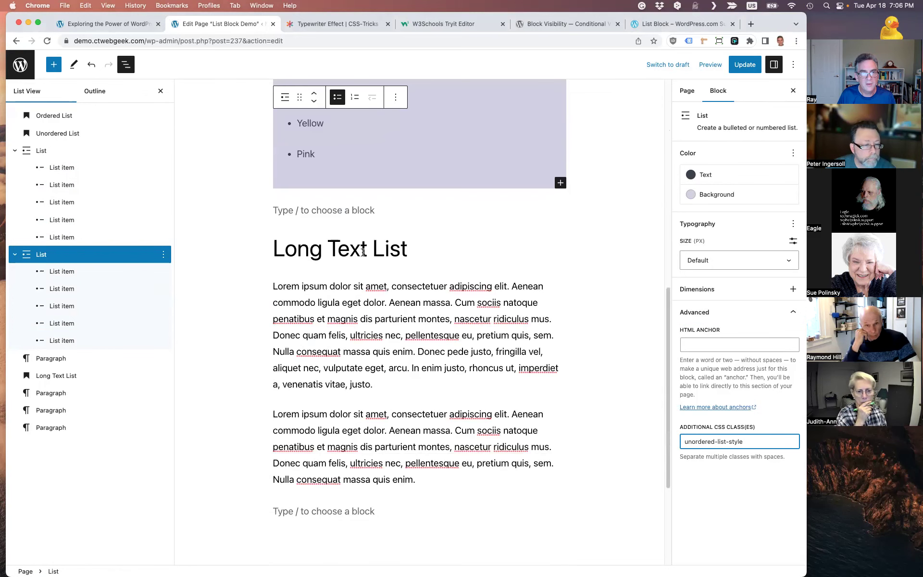
left_click(363, 251)
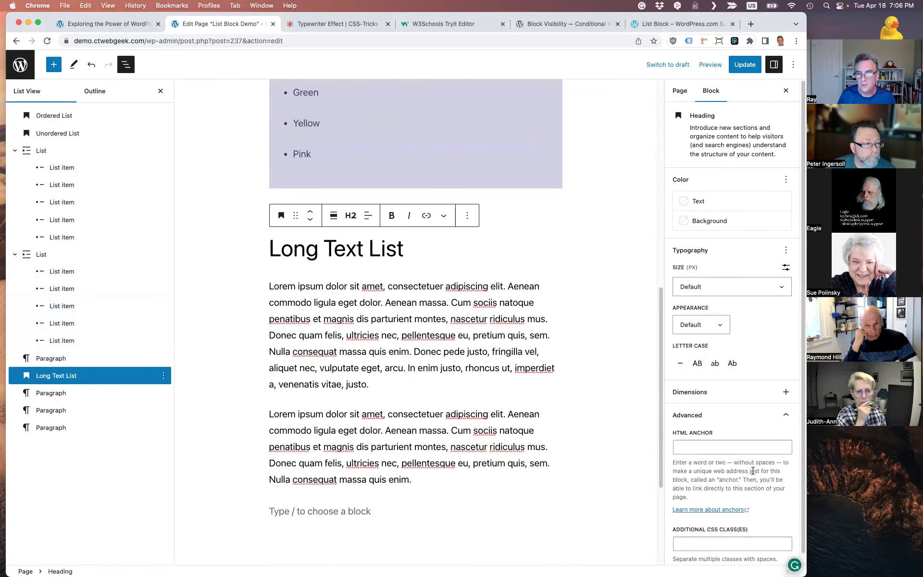
scroll(753, 471, "down", 1)
left_click(719, 533)
type("long-list-style")
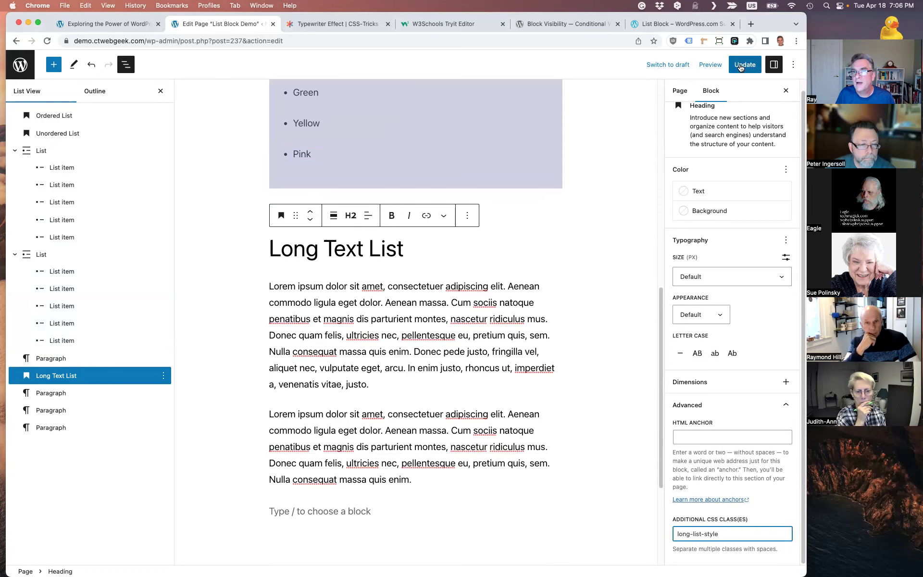
left_click(741, 65)
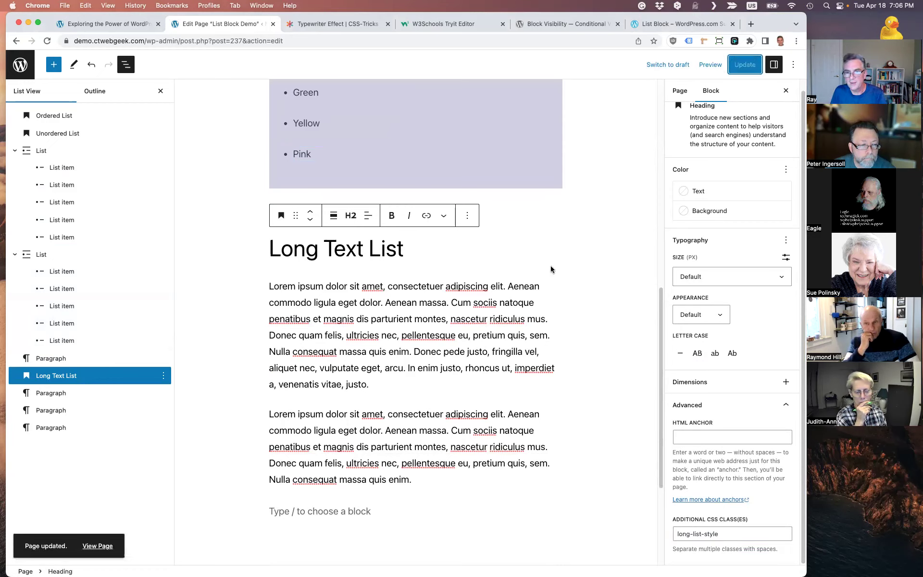
Leave the editor, view the List Block Demo page and open its Additional CSS in the Customizer with both lists in the preview
left_click(34, 65)
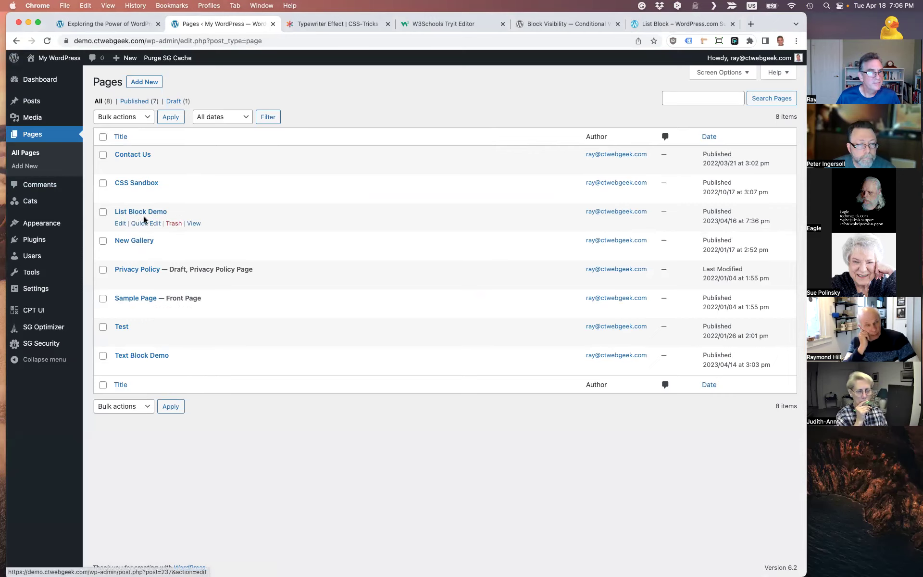
left_click(194, 223)
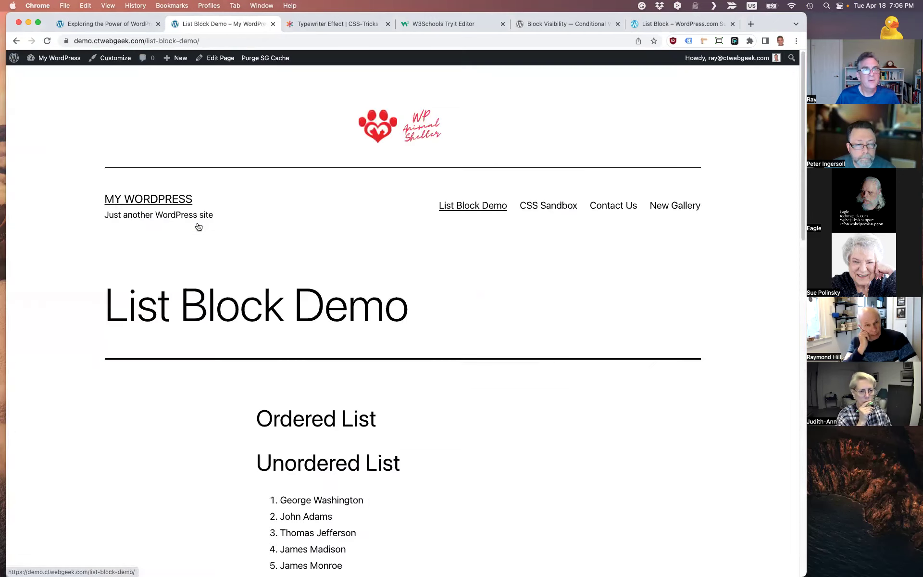
left_click(112, 64)
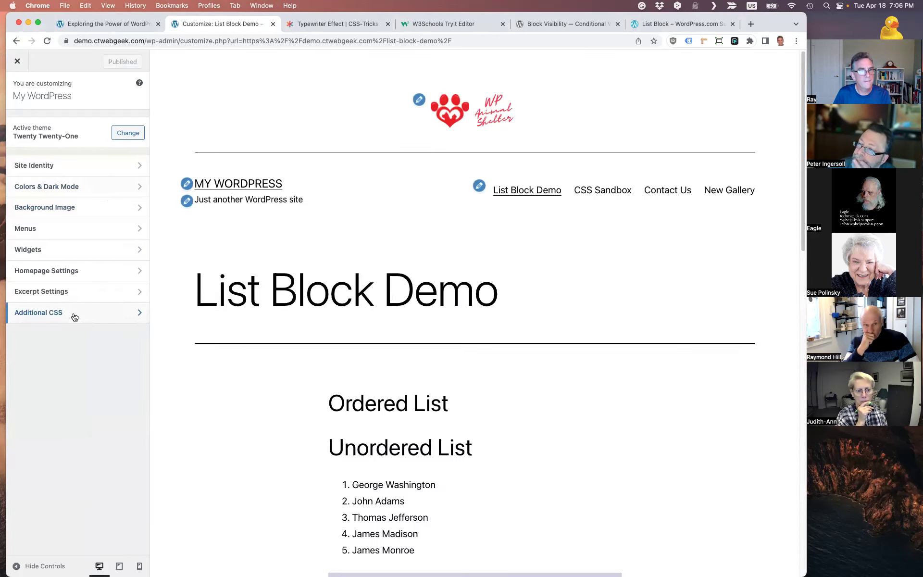
left_click(73, 313)
scroll(500, 391, "down", 3)
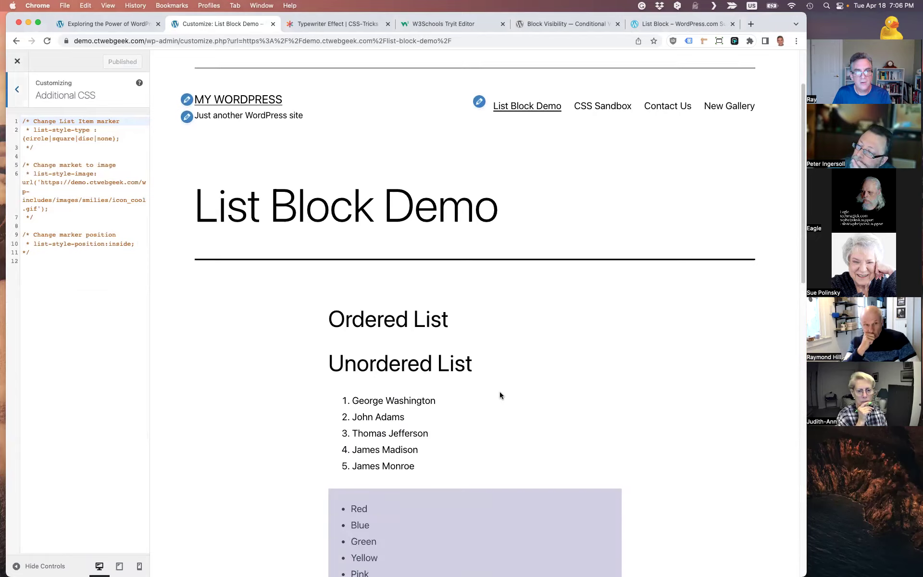
scroll(549, 390, "down", 3)
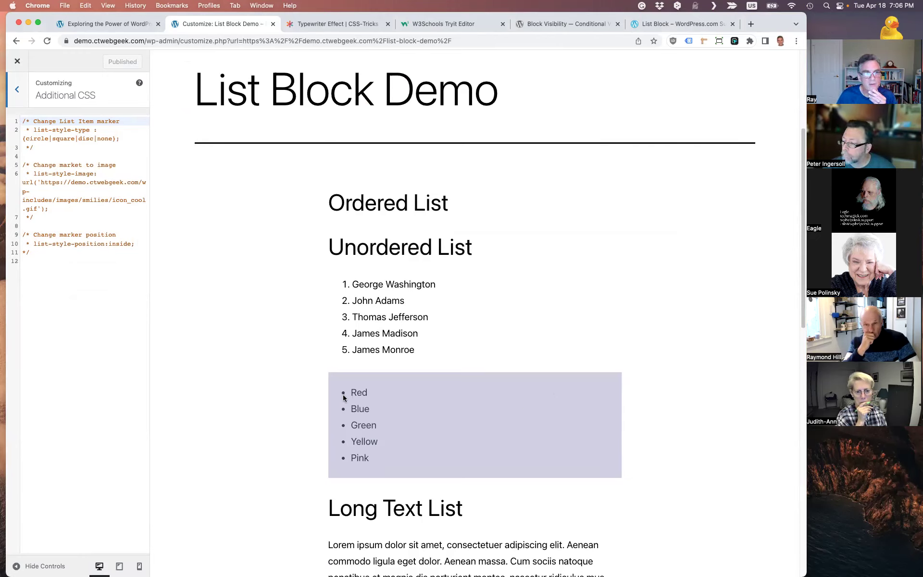
Add an .unordered-list-style rule below the CSS comments with list-style-type set to circle
left_click(79, 271)
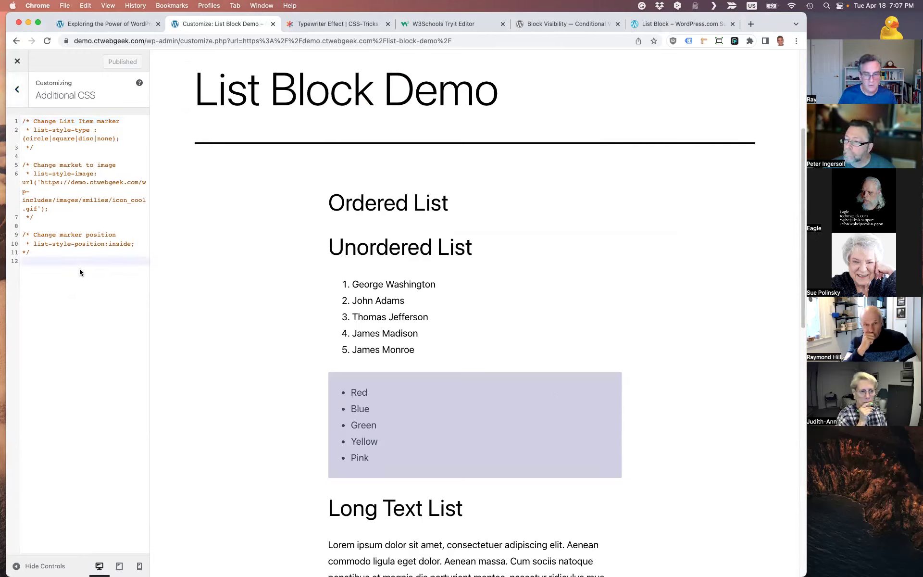
key("Return")
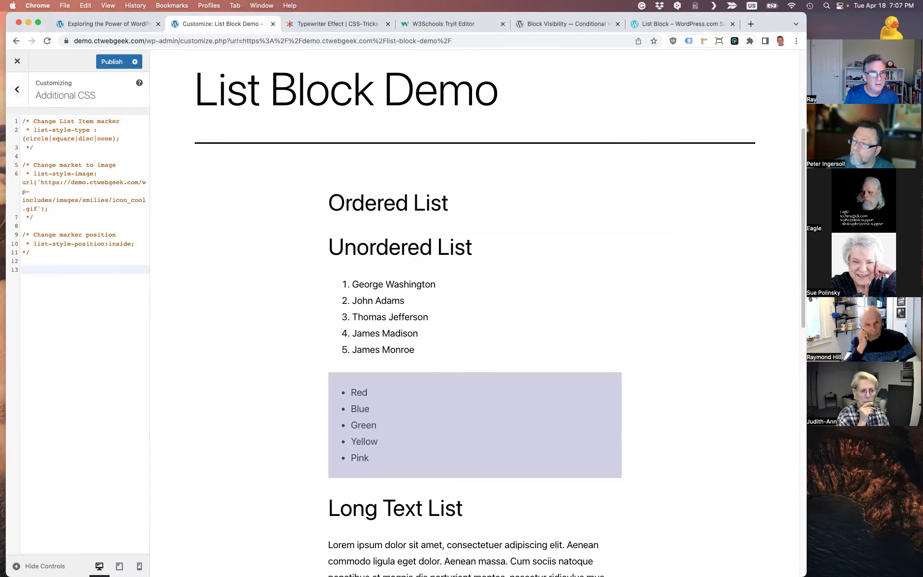
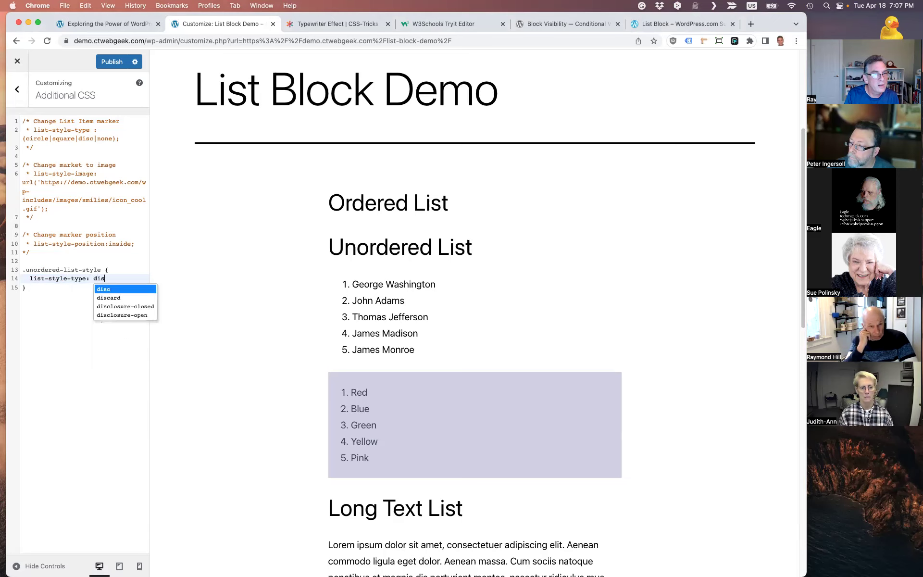
key("BackSpace")
key("BackSpace")
key("BackSpace")
key("BackSpace")
type("circle;")
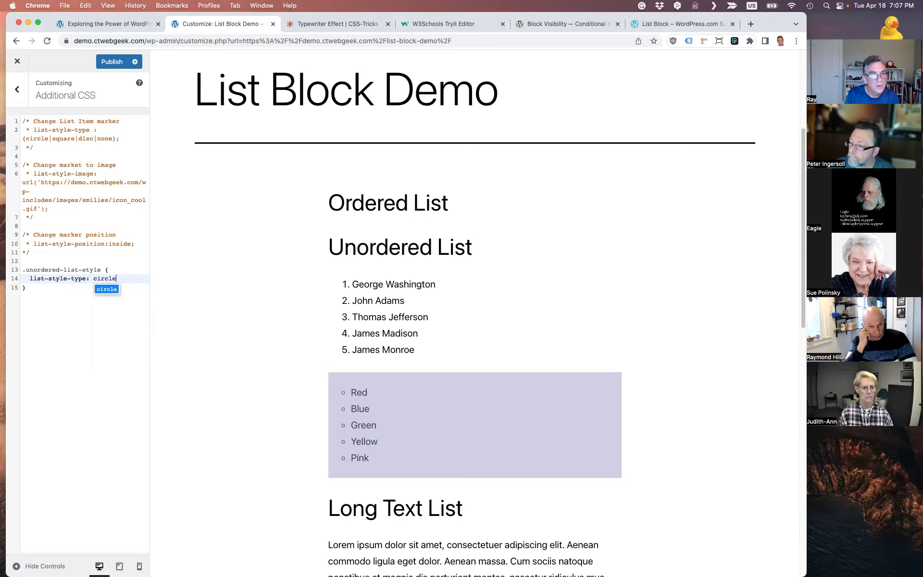
Change the list-style-type value in the .unordered-list-style rule to none
key("BackSpace")
key("BackSpace")
key("BackSpace")
key("BackSpace")
key("BackSpace")
key("BackSpace")
key("BackSpace")
type("none;")
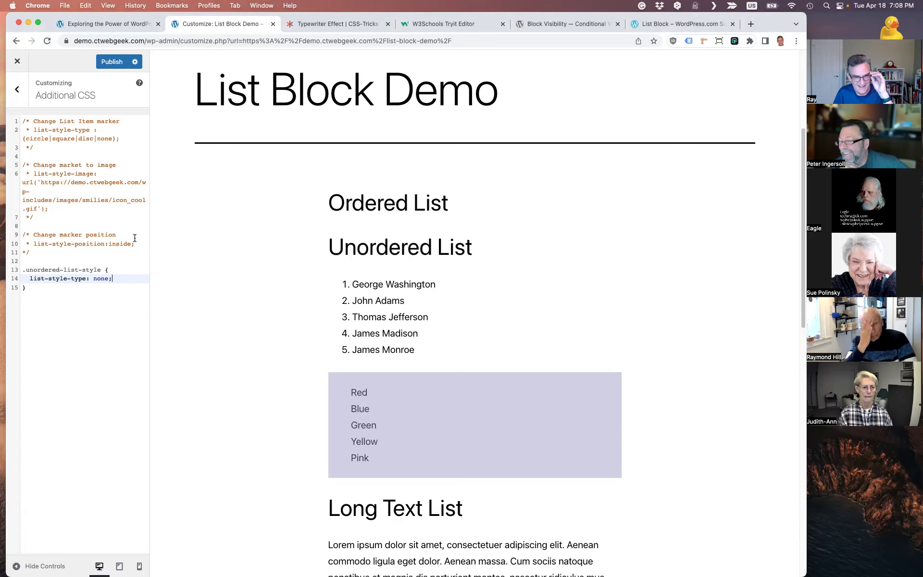
Start an .ordered-list-style rule below the .unordered-list-style rule, separated by a blank line
left_click(41, 292)
key("Return")
key("Return")
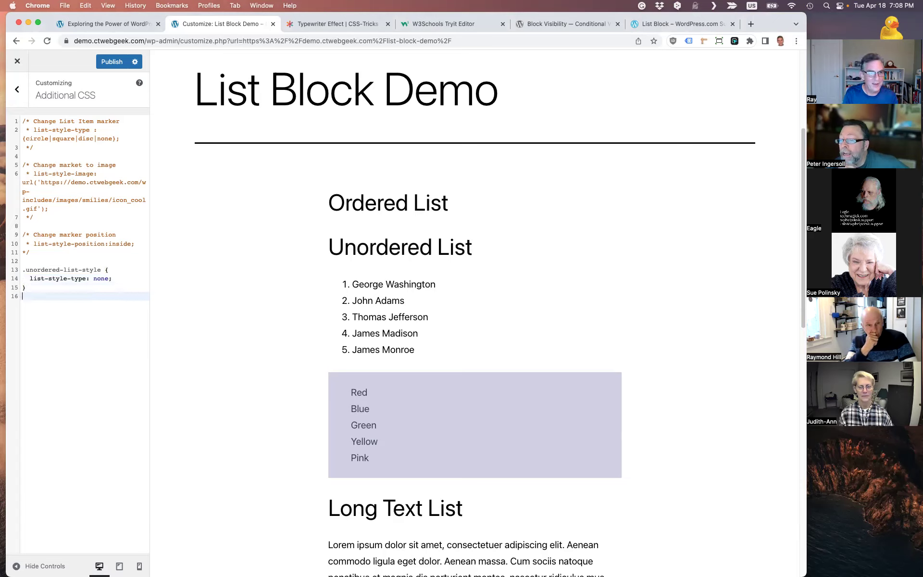
type(".ordered-list-")
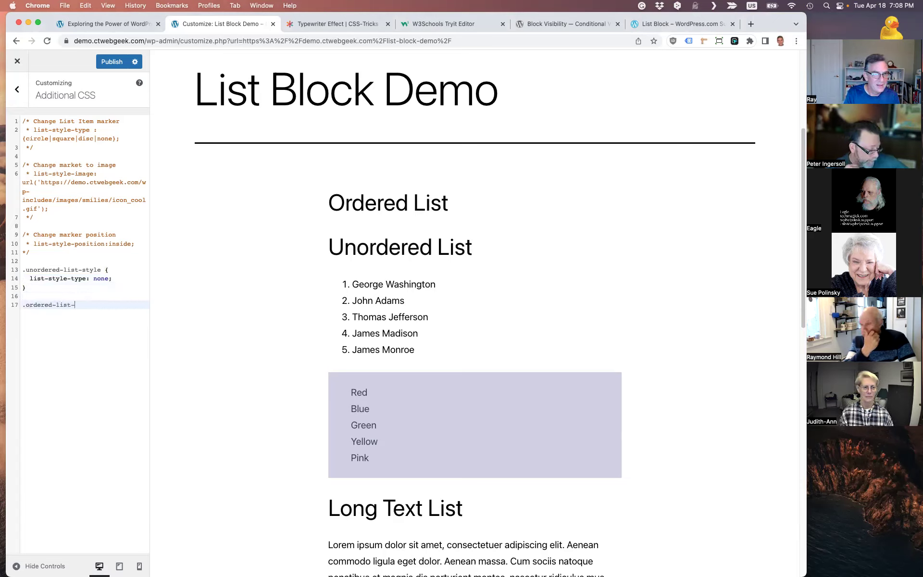
type("style {")
key("Return")
Set list-style-type to lower-alpha inside the .ordered-list-style rule
type("list")
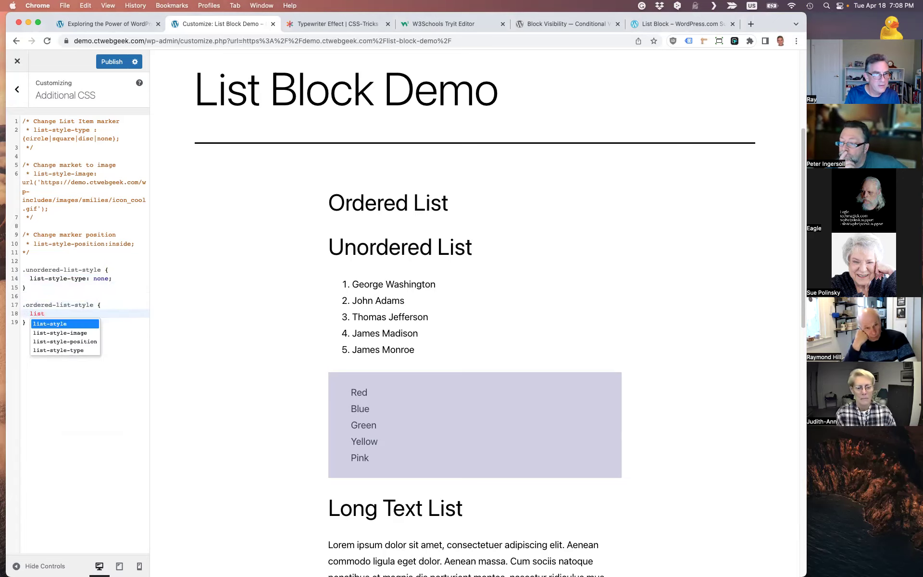
type("-style")
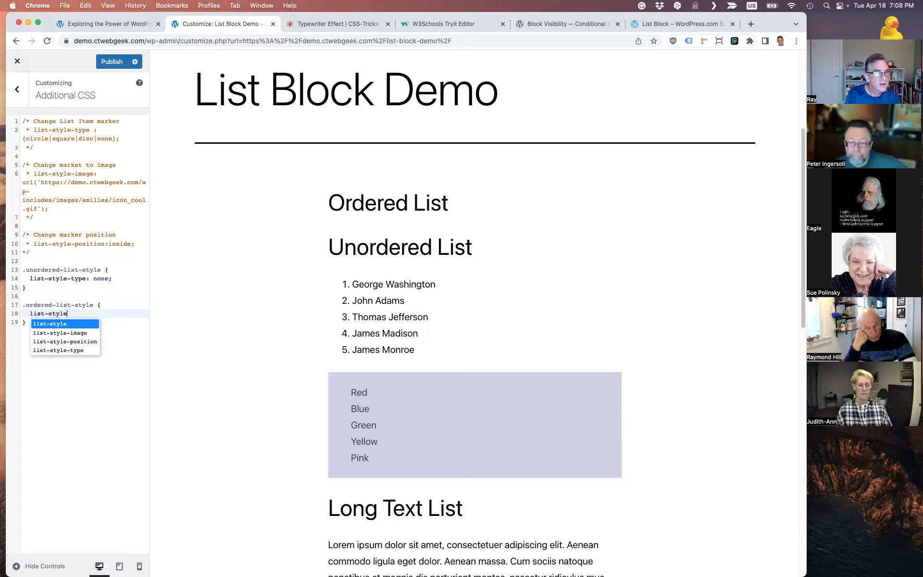
type("-tpe")
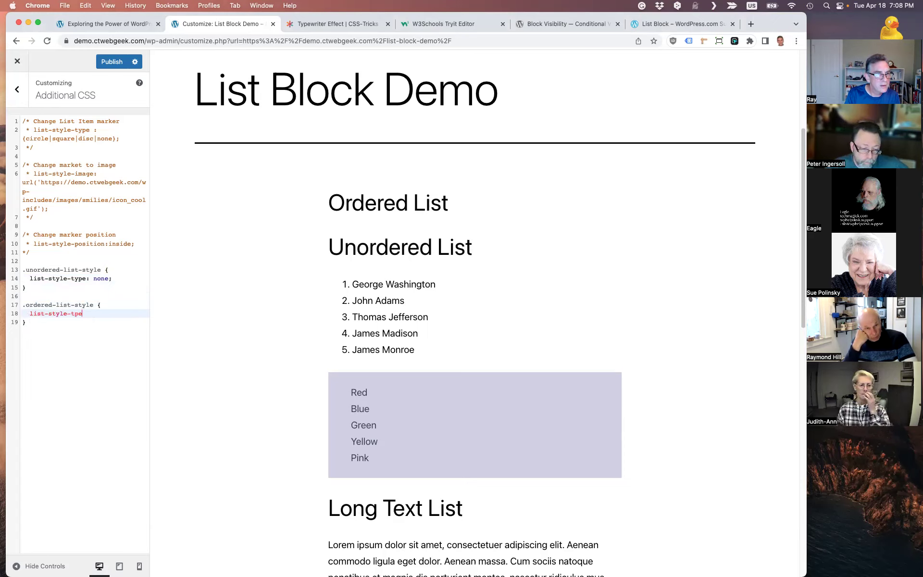
key("BackSpace")
key("BackSpace")
type("ype")
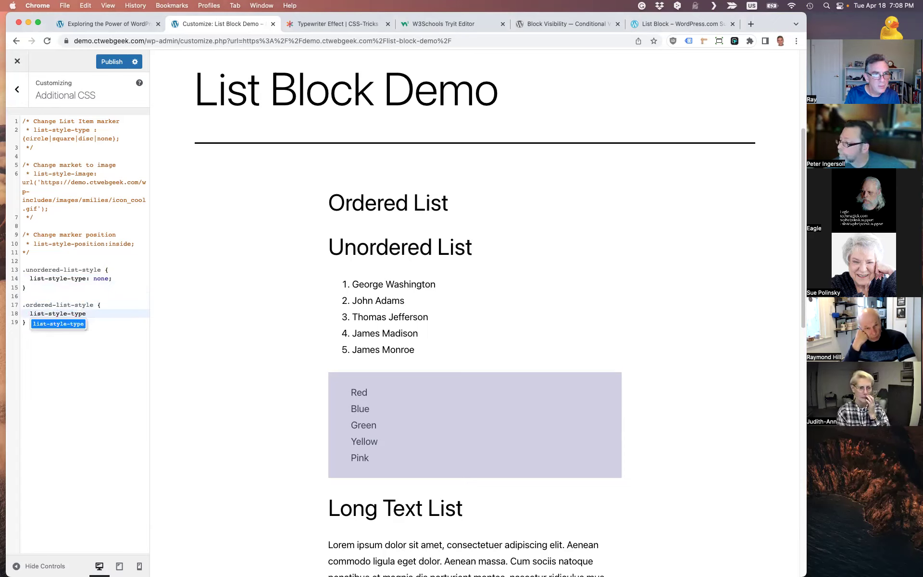
type(": ")
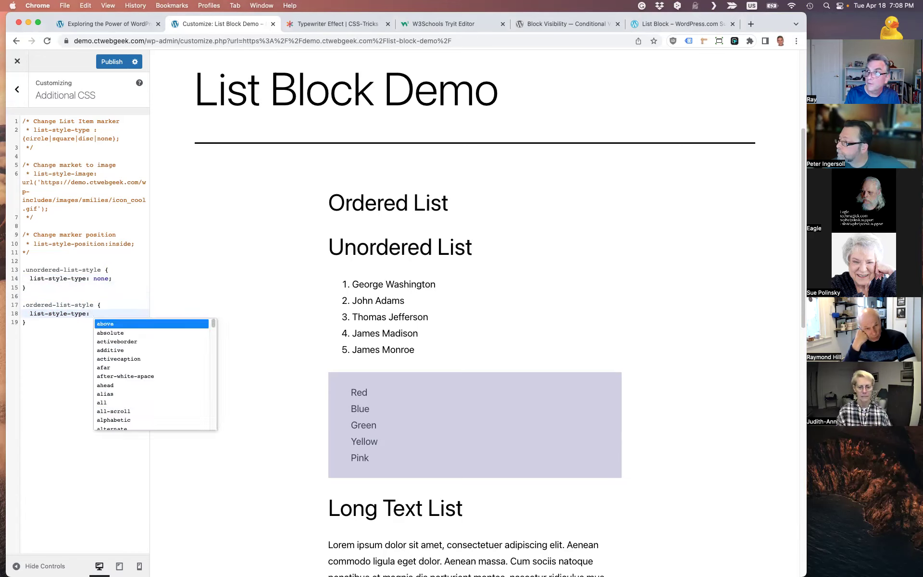
type("al")
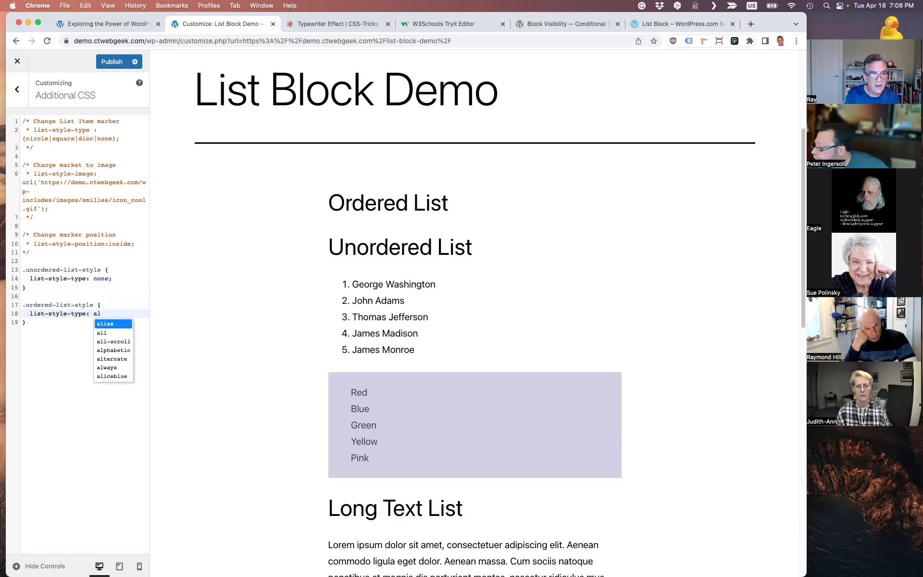
key("BackSpace")
key("BackSpace")
type("low")
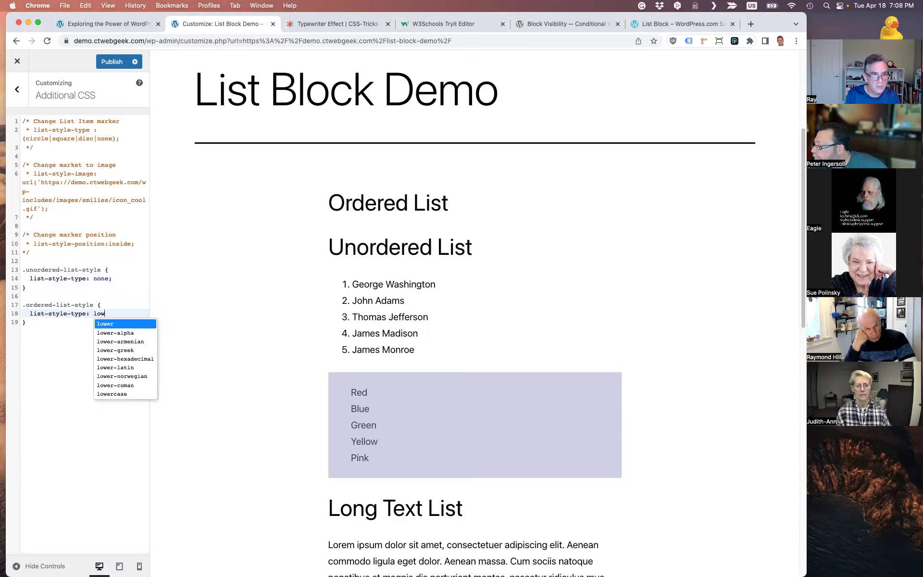
key("Down")
key("Return")
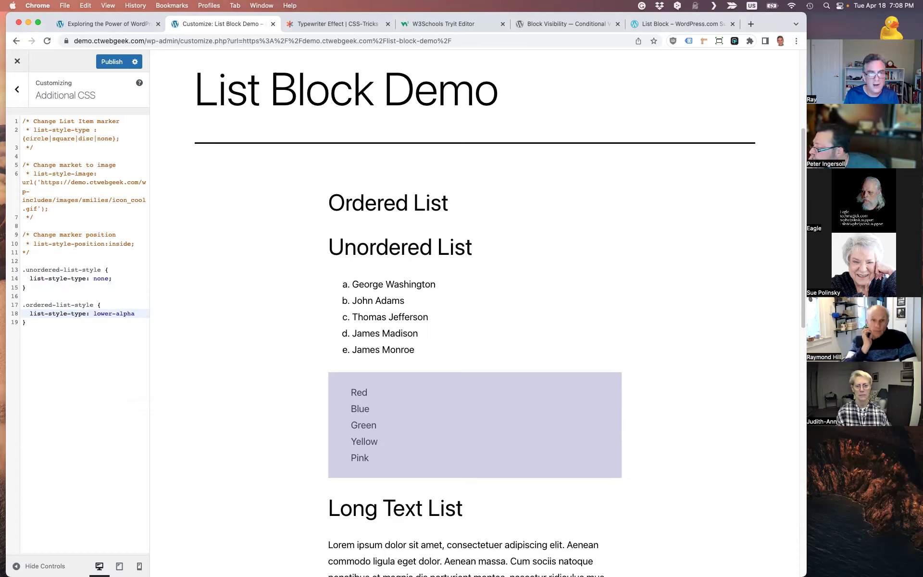
Change the list-style-type value in the .ordered-list-style rule to upper-roman
key("BackSpace")
key("BackSpace")
key("BackSpace")
key("BackSpace")
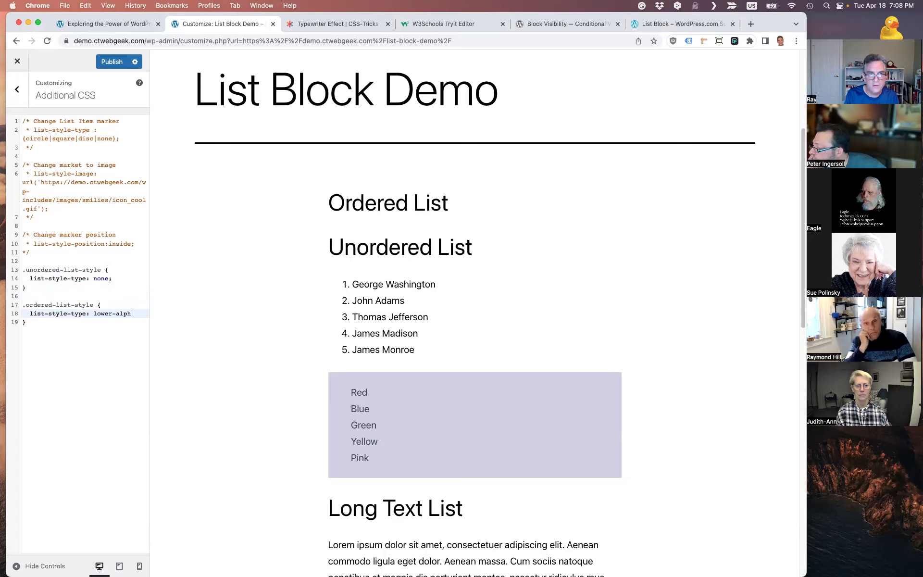
key("BackSpace")
key("BackSpace")
key("BackSpace")
key("BackSpace")
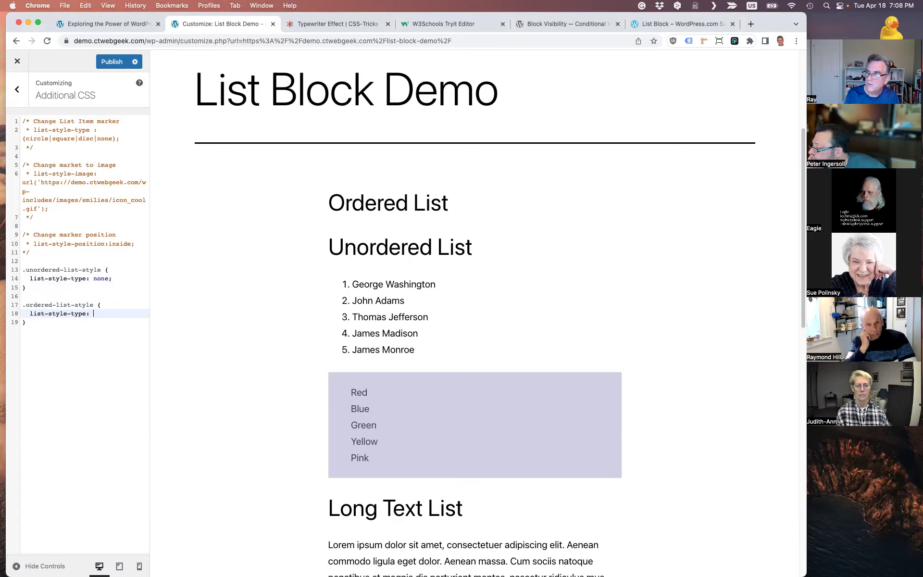
type("upp")
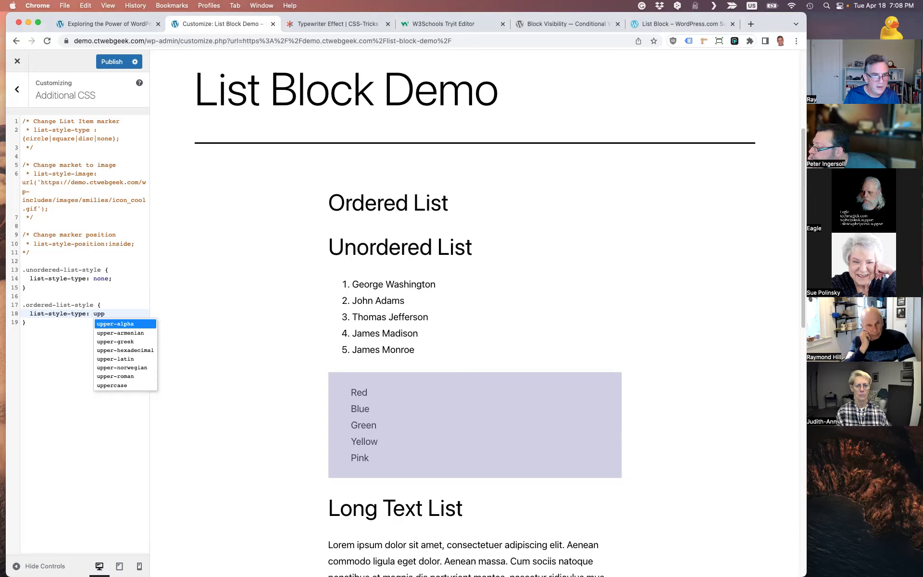
key("Down")
key("Down")
key("Down")
key("Down")
key("Down")
key("Down")
key("Return")
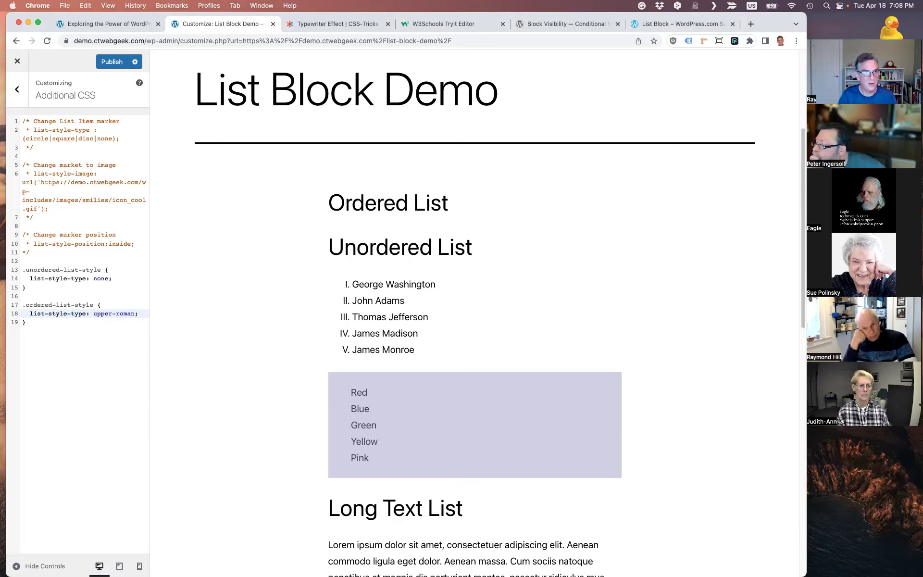
key("Up")
key("Up")
key("Up")
key("Up")
key("Up")
key("Up")
key("Up")
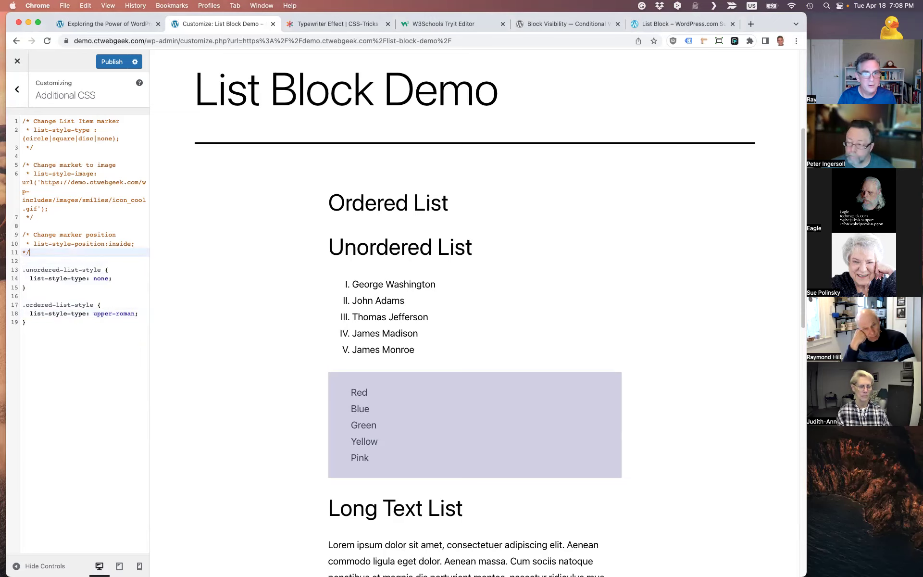
scroll(553, 336, "down", 5)
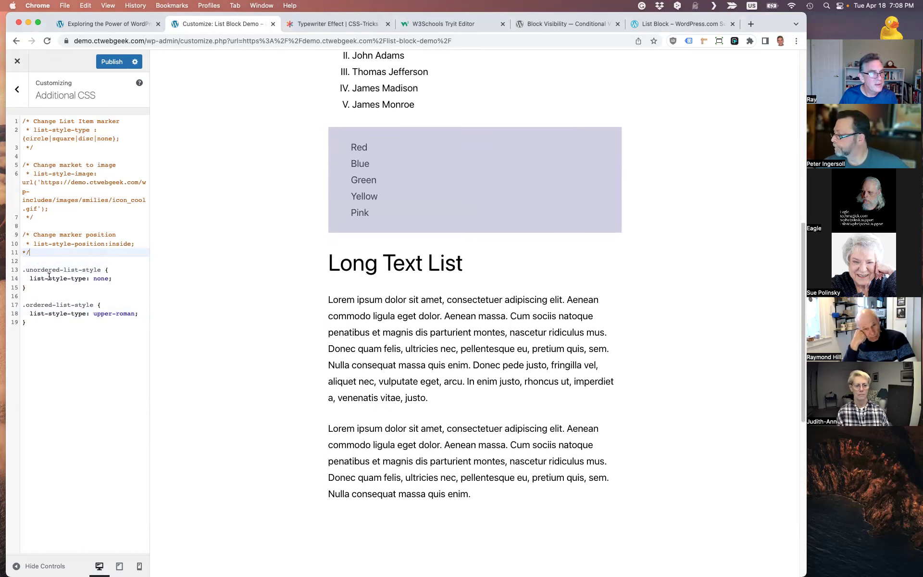
Delete the .unordered-list-style and .ordered-list-style rules, keeping only the comments in the Additional CSS
left_click(30, 278)
key("super+shift+Left")
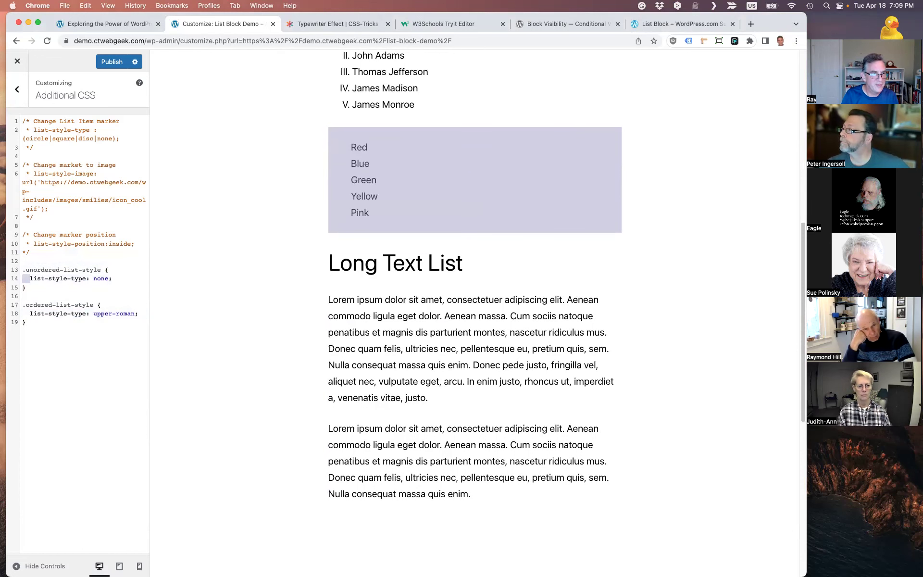
key("shift+Down")
key("shift+End")
key("BackSpace")
key("Up")
key("shift+Down")
key("shift+Down")
key("shift+Down")
key("shift+Down")
key("shift+Down")
key("shift+Down")
key("BackSpace")
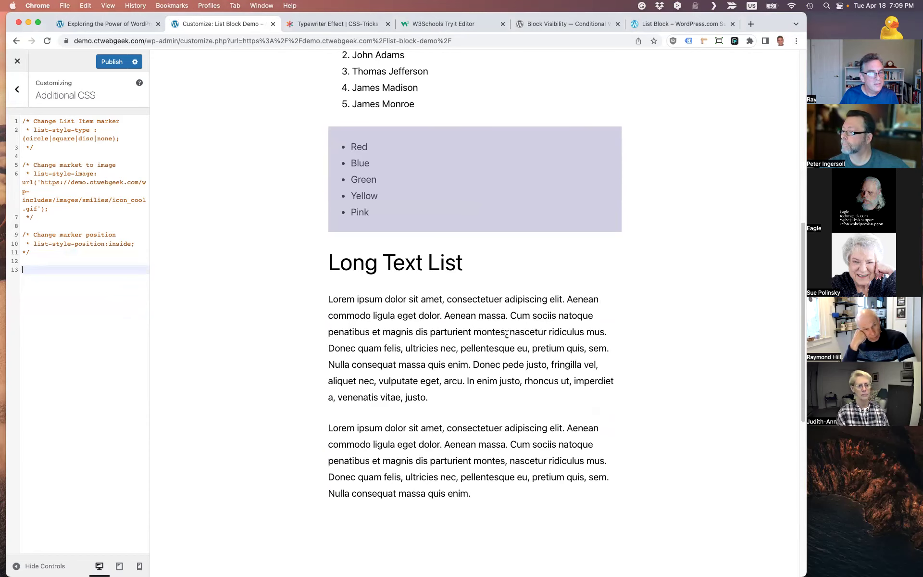
Add an empty .unordered-list-style rule below the CSS comments
scroll(506, 334, "up", 1)
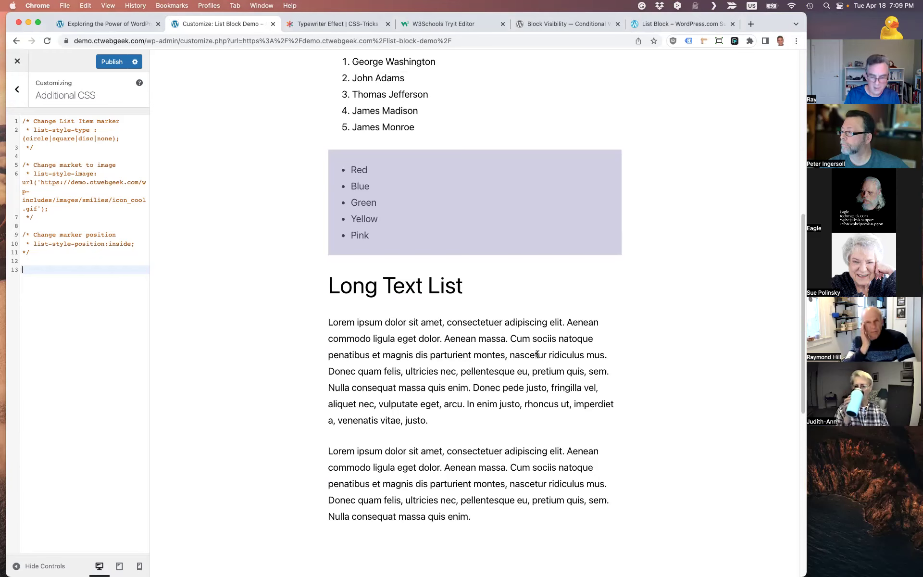
type(".")
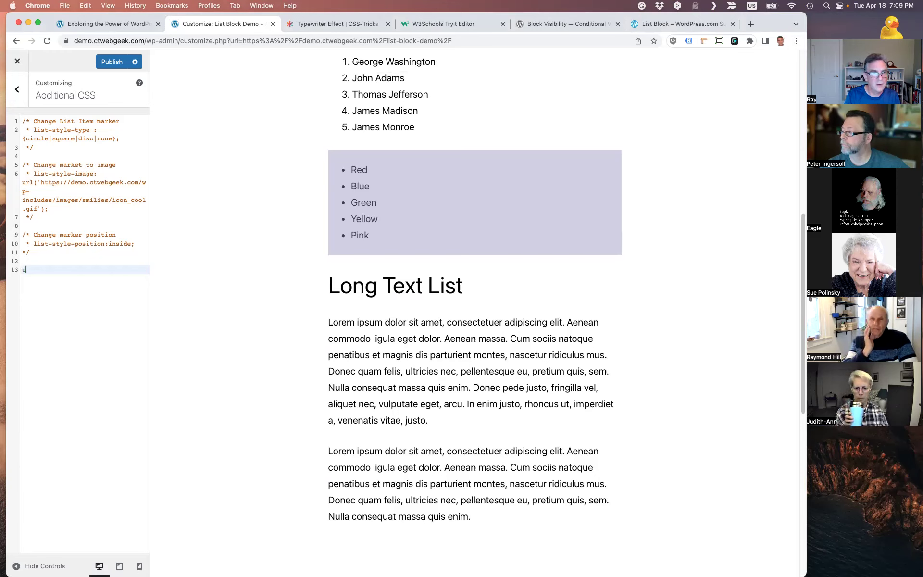
type("unordered-list-style{")
key("Return")
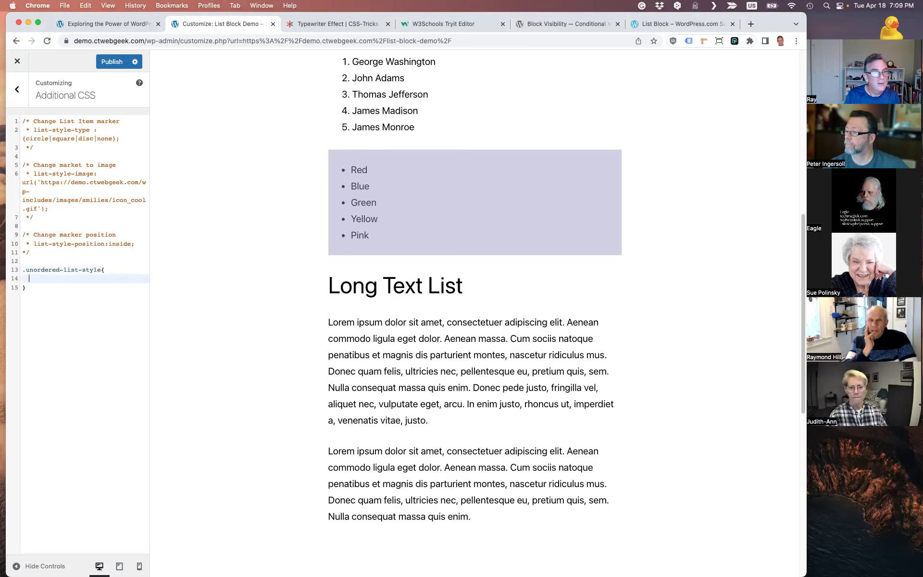
Copy the complete url('…/icon_cool.gif'); value from the CSS comment about changing the marker to an image
key("Up")
key("Up")
key("Up")
key("Up")
key("Up")
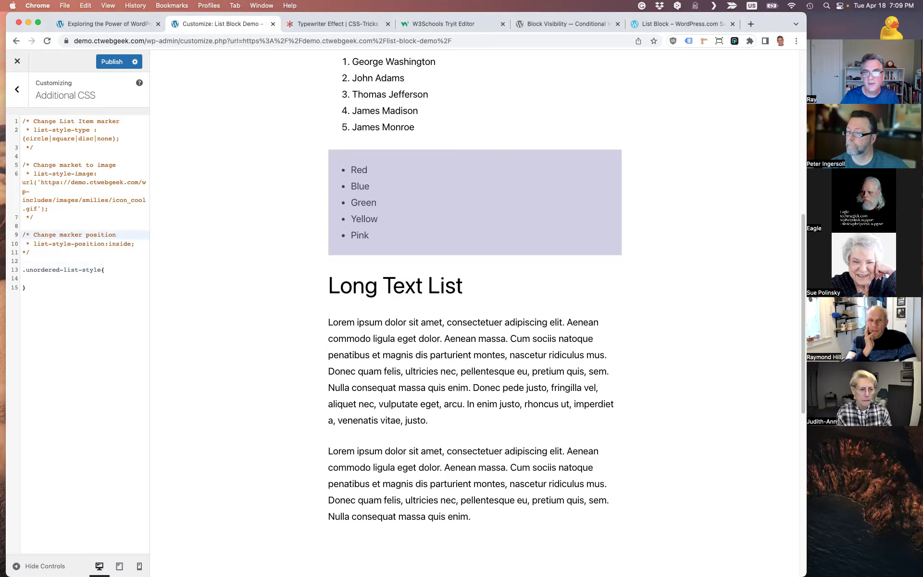
key("Up")
key("Up")
key("Up")
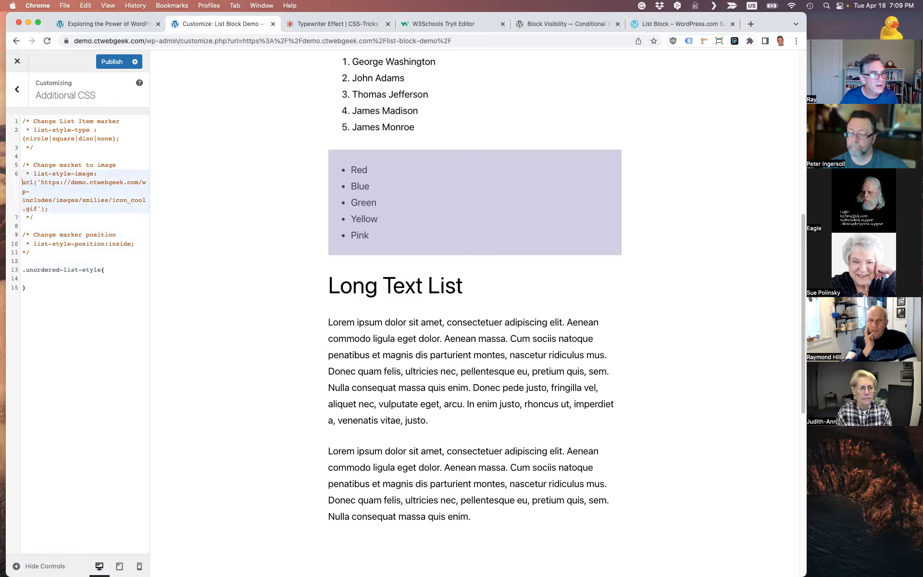
key("shift+Down")
key("shift+Down")
key("shift+Down")
key("shift+Down")
key("shift+Up")
key("shift+Right")
key("shift+Right")
key("shift+Right")
key("shift+Right")
Paste the icon_cool.gif url value into the empty .unordered-list-style rule and dismiss the code suggestions
key("Down")
key("Down")
key("Down")
key("Down")
key("Down")
key("Down")
key("Down")
key("Down")
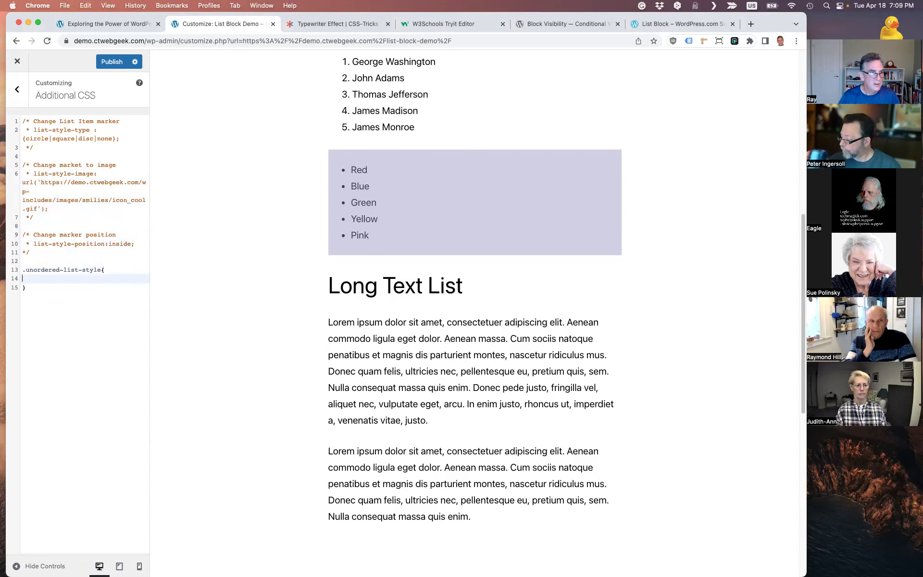
type("url('https://demo.ctwebgeek.com/wp-includes/images/smilies/icon_cool.gif');")
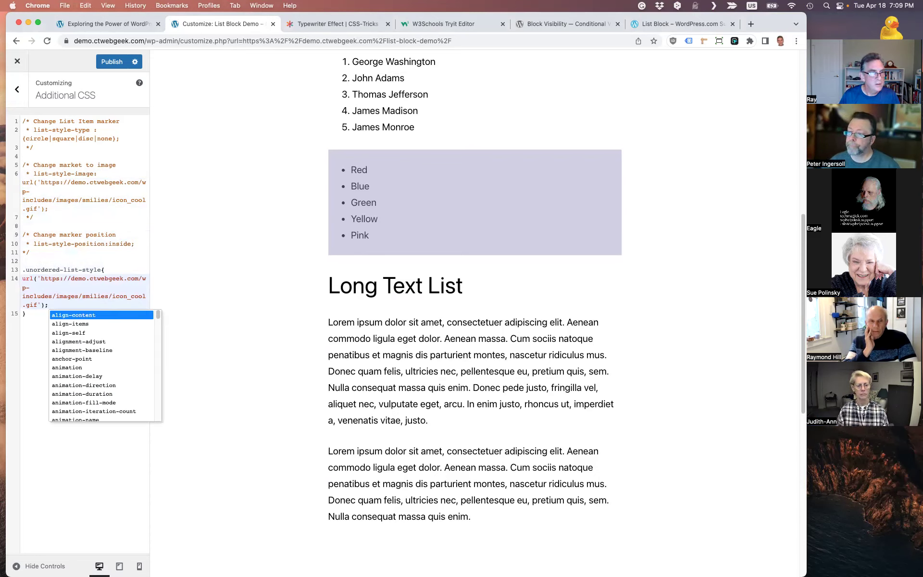
left_click(37, 313)
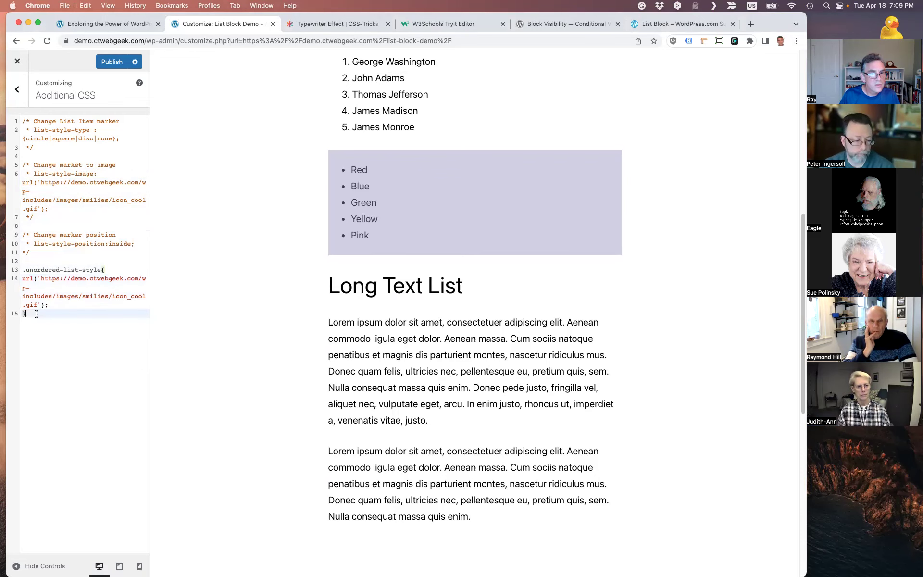
Copy the list-style-image: property name from the comment and insert it before the url value in the .unordered-list-style rule
scroll(344, 345, "up", 4)
scroll(478, 362, "down", 10)
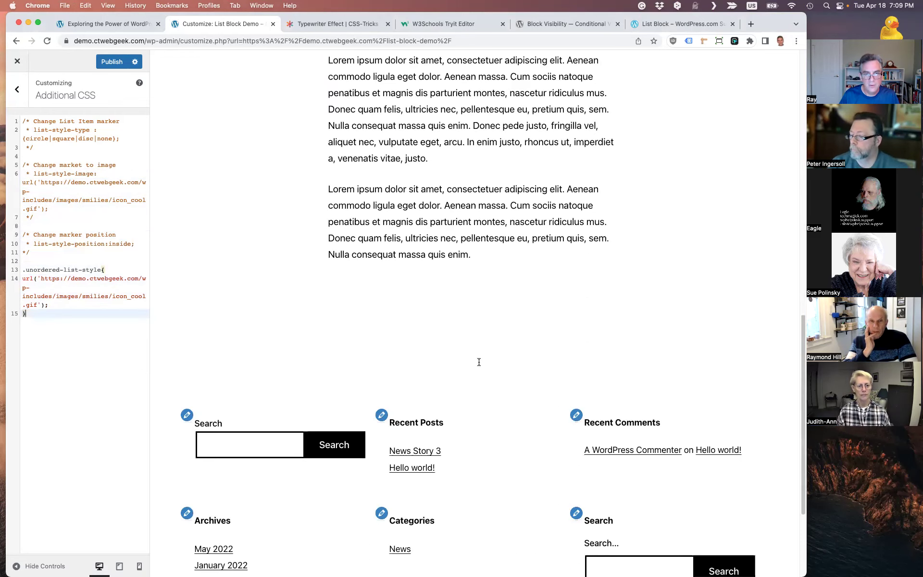
scroll(477, 362, "up", 15)
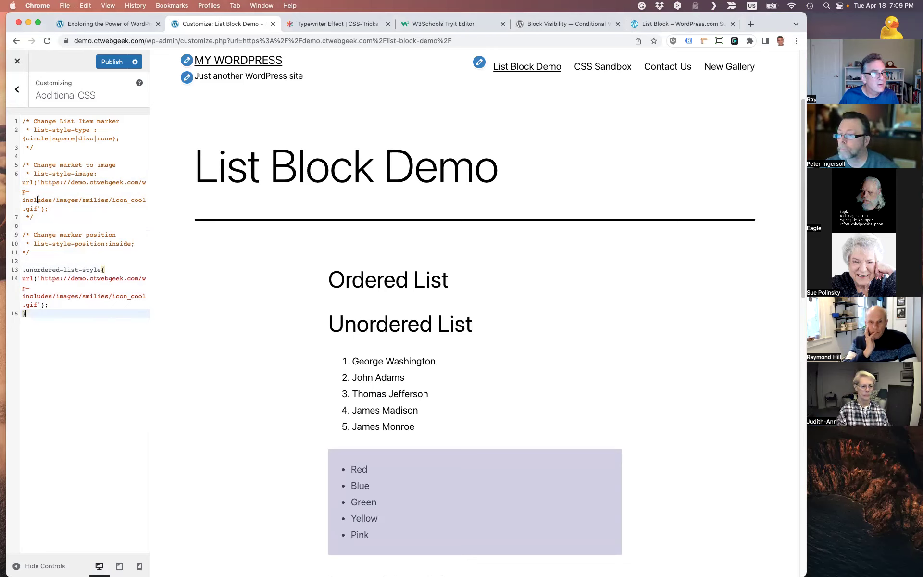
left_click_drag(35, 172, 97, 176)
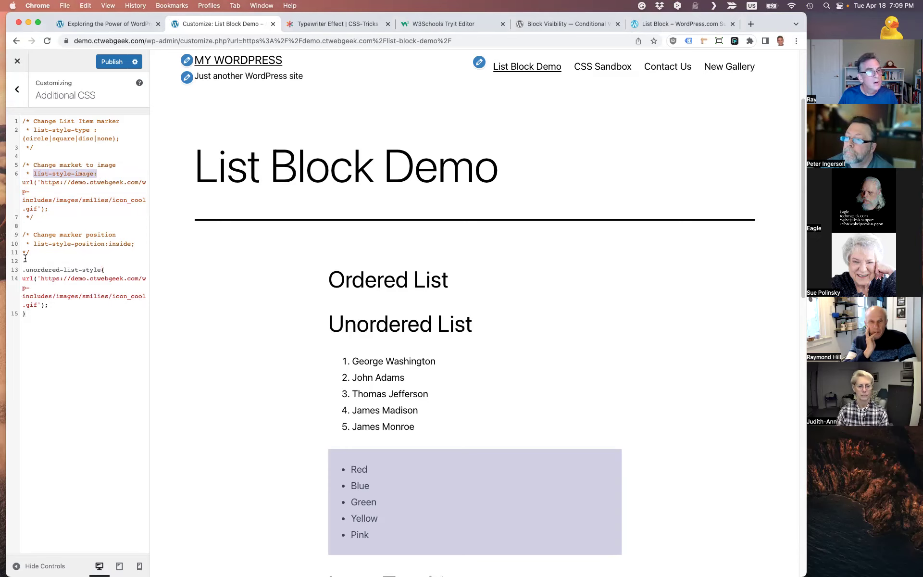
left_click(22, 278)
type("list-style-image:")
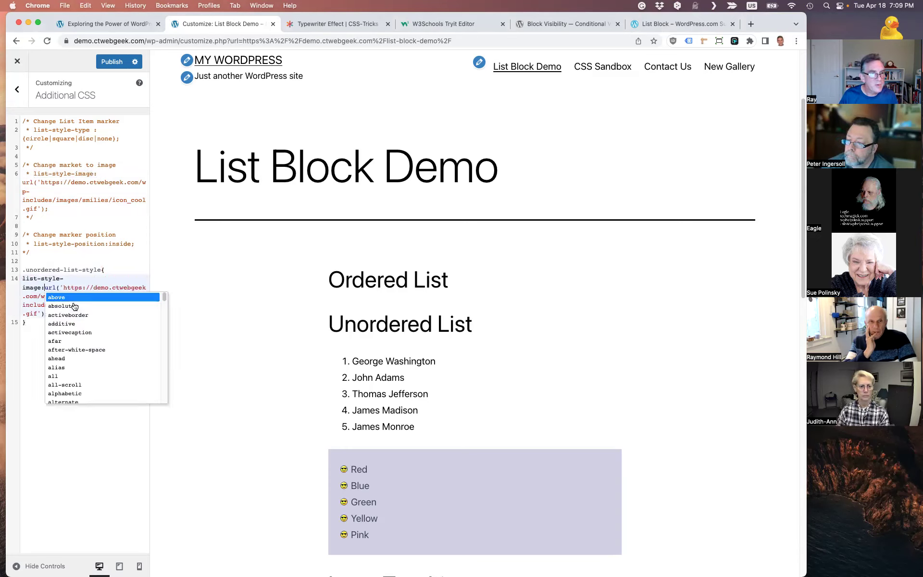
left_click(125, 258)
Check the image markers in the page preview and publish the Additional CSS changes
scroll(468, 419, "down", 3)
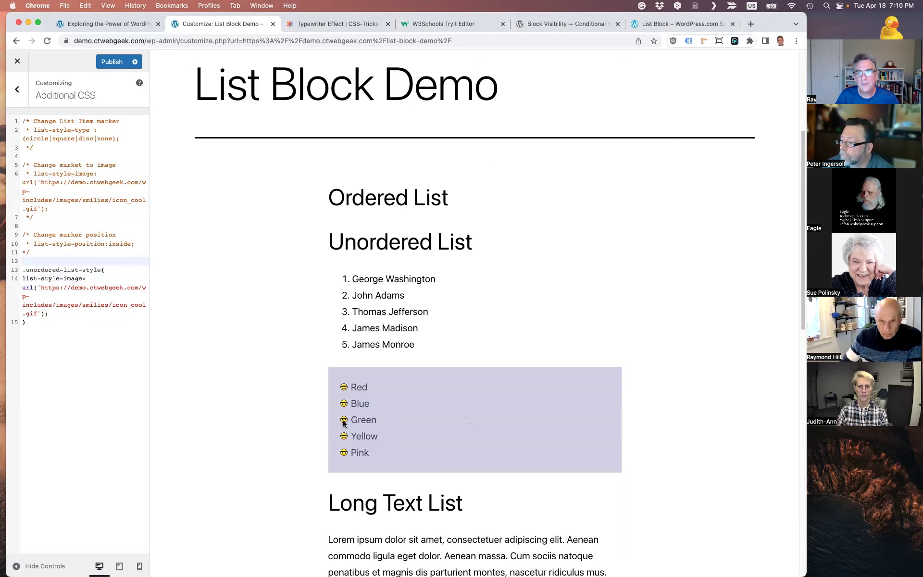
scroll(488, 426, "down", 5)
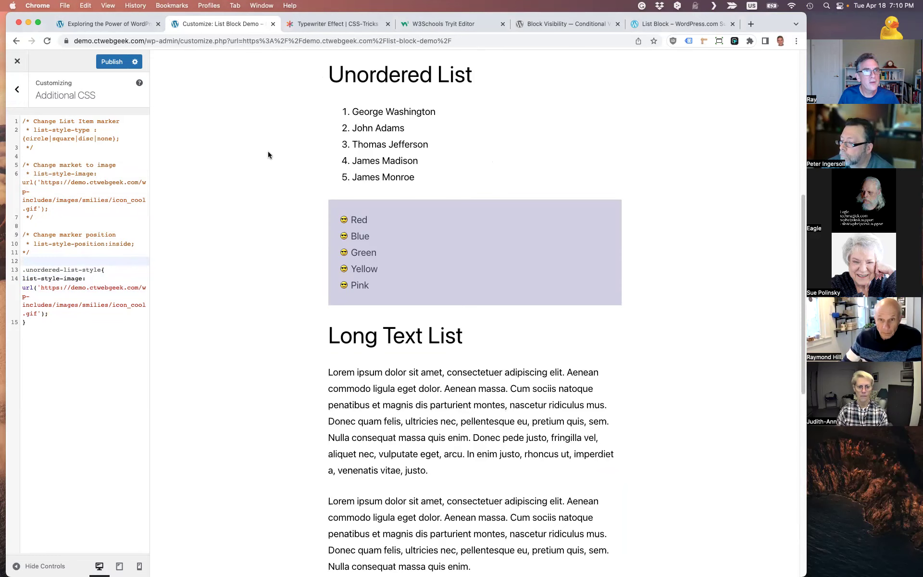
left_click(117, 63)
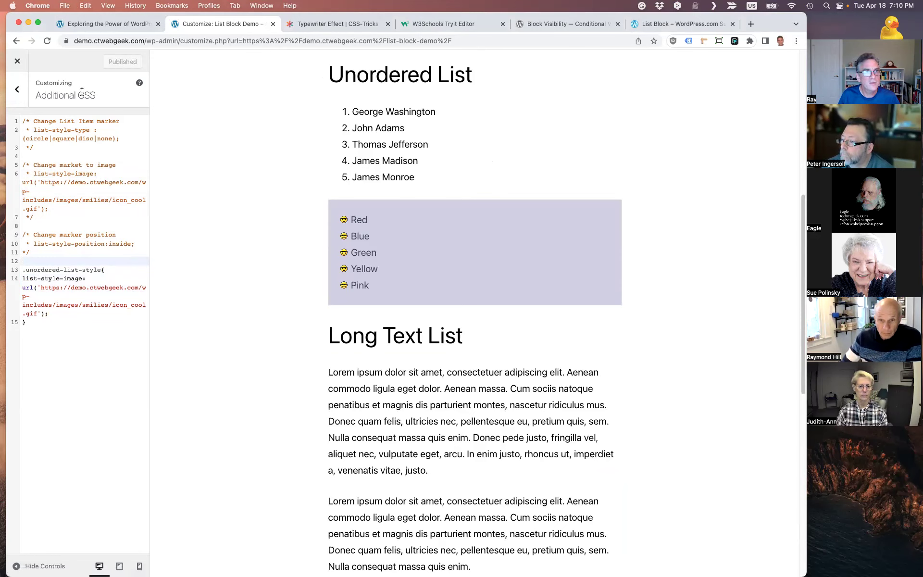
Close the Customizer and open the List Block Demo page for editing at its Long Text List section
left_click(24, 63)
scroll(497, 328, "down", 10)
scroll(485, 322, "up", 10)
left_click(215, 58)
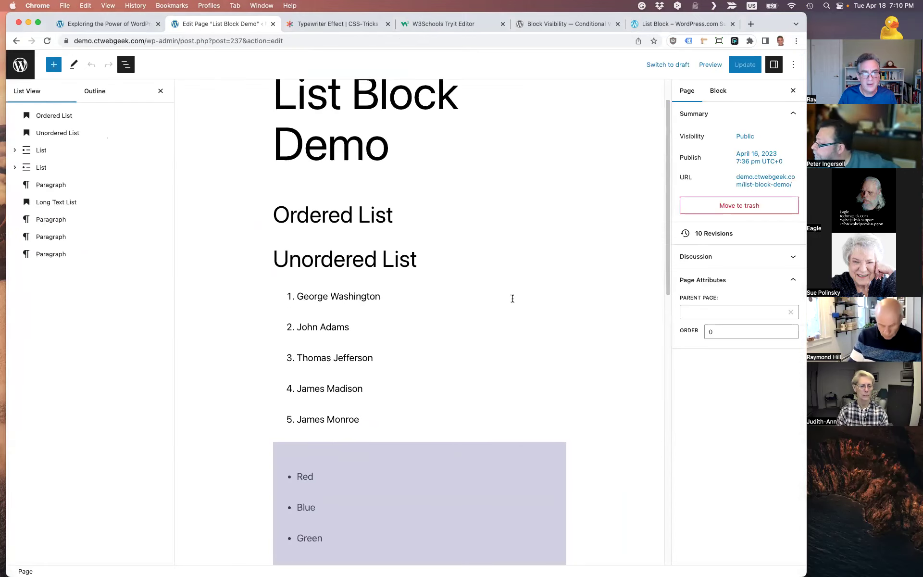
scroll(514, 303, "down", 10)
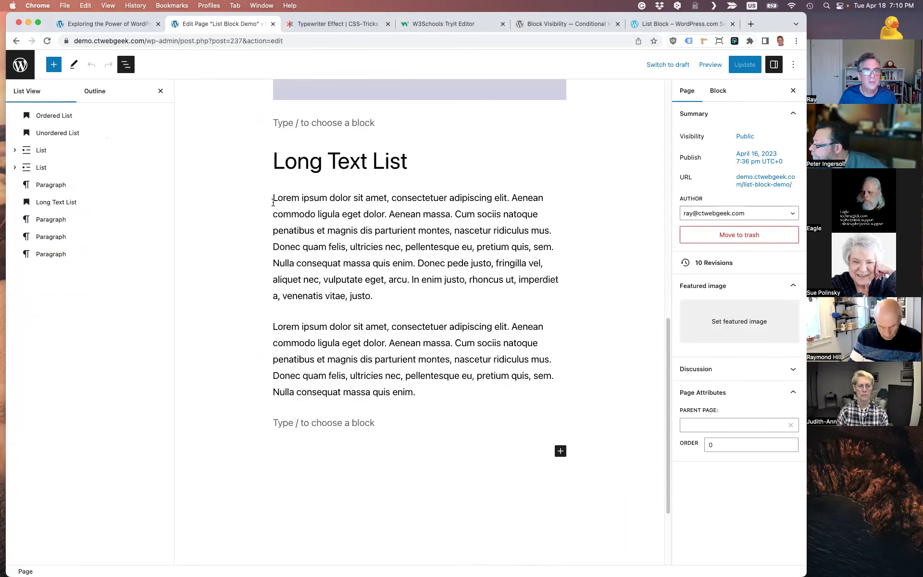
Convert the second Lorem ipsum paragraph under Long Text List and the empty paragraph below it into one list block
left_click(62, 238)
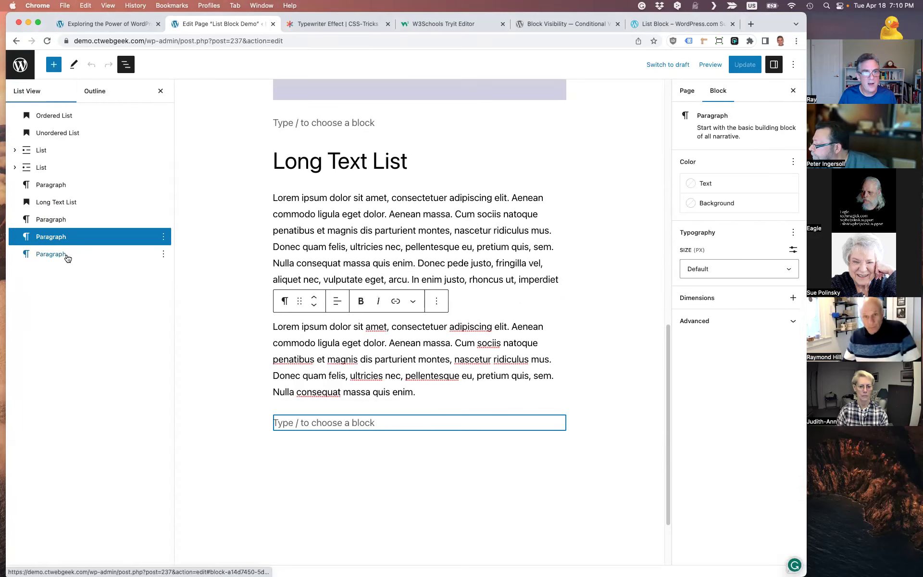
left_click(67, 255, "shift")
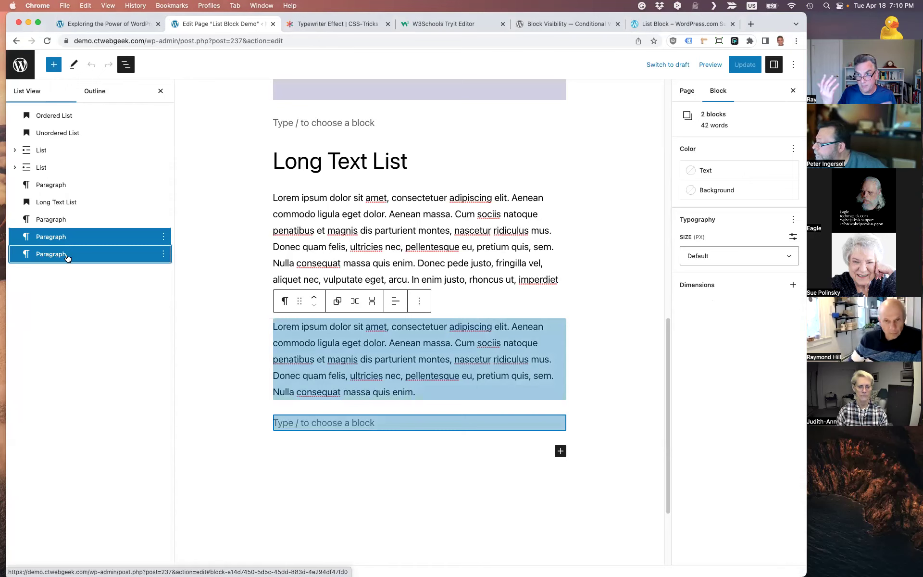
left_click(164, 238)
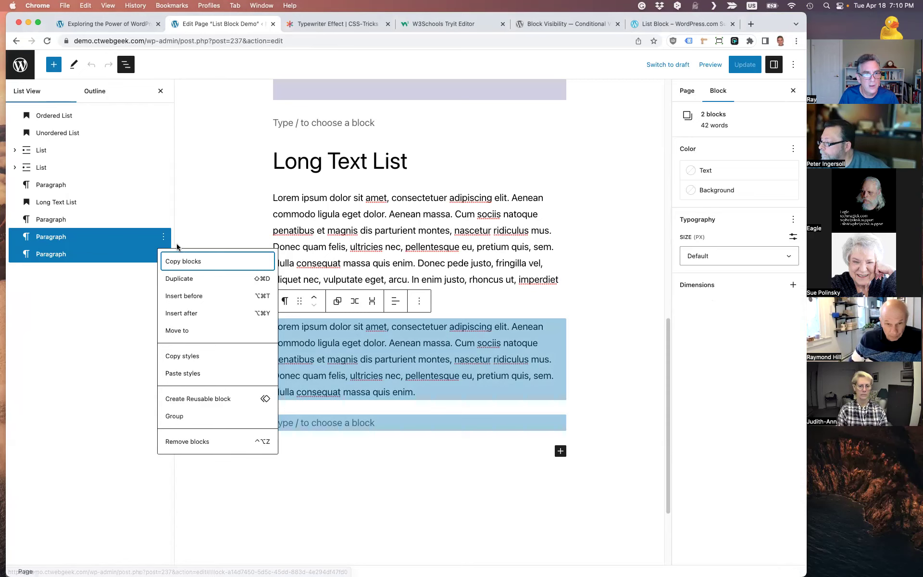
left_click(281, 301)
left_click(310, 360)
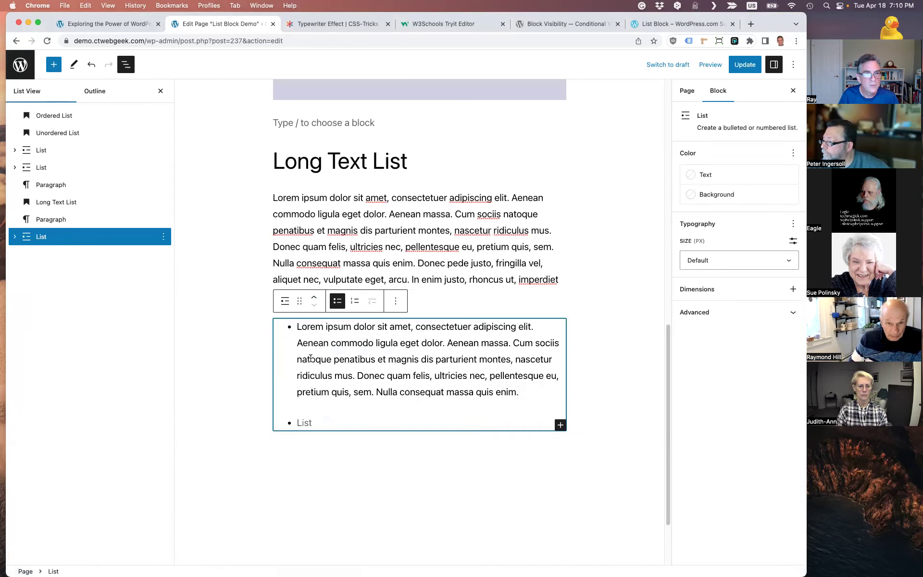
Assign the additional CSS class long-list-style to the new list block and update the page
left_click(15, 236)
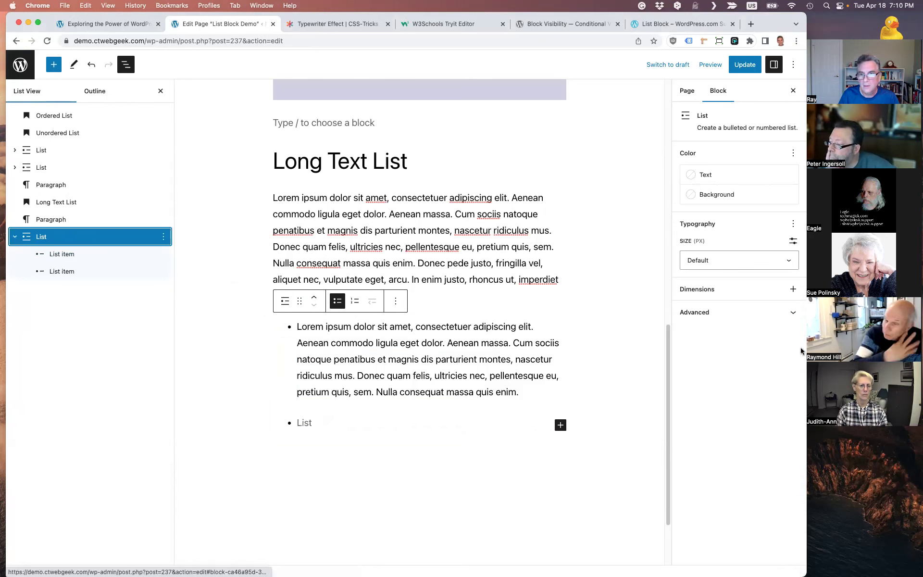
left_click(740, 312)
left_click(724, 440)
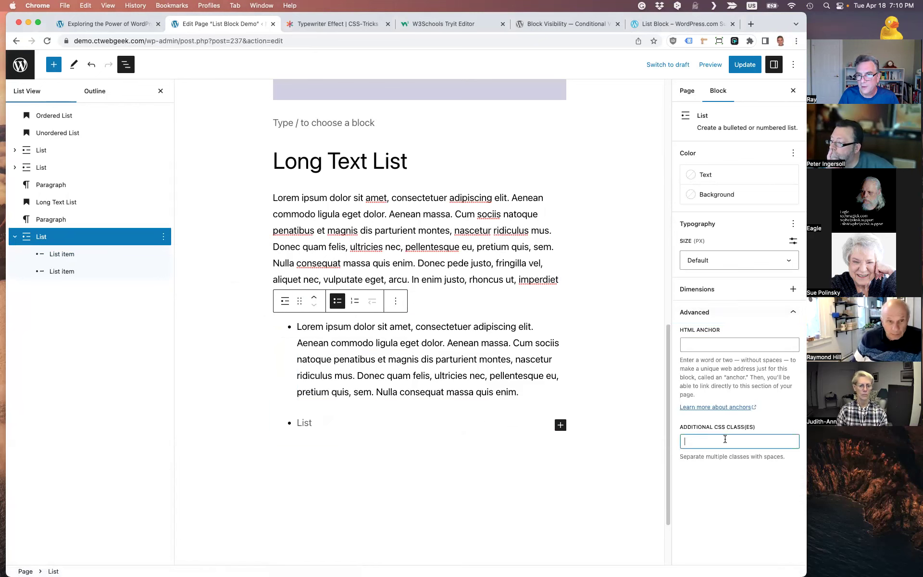
type("log")
type("g-list-style")
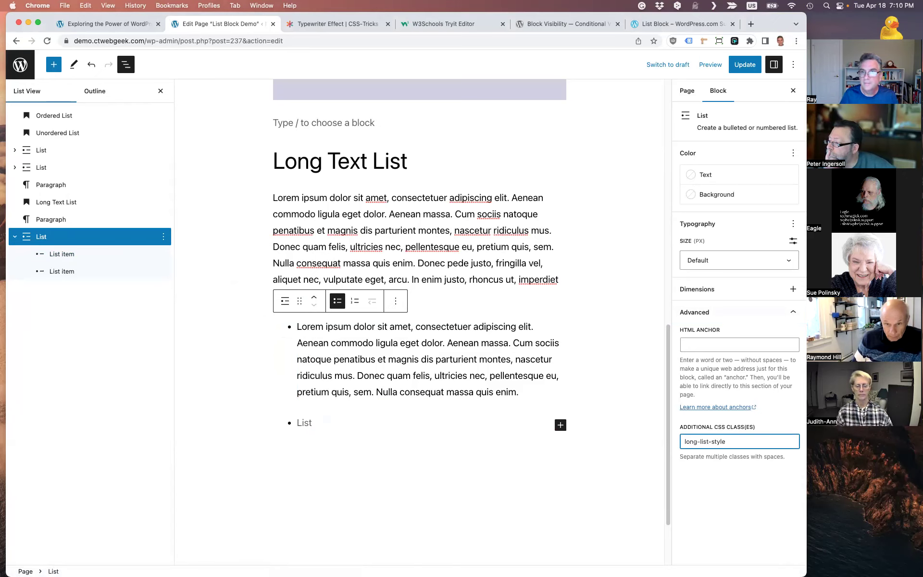
left_click(745, 64)
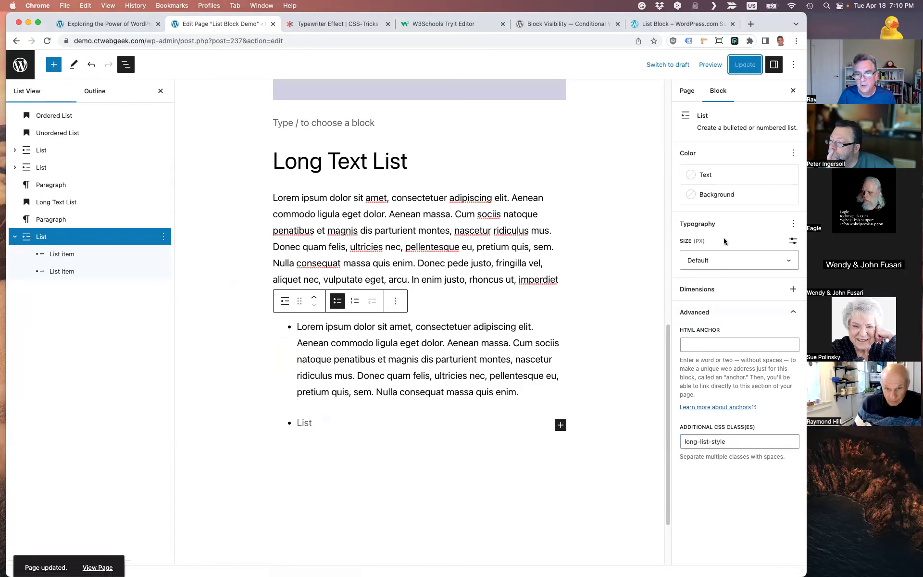
View the published page and examine the bulleted list in its Long Text List section
left_click(95, 548)
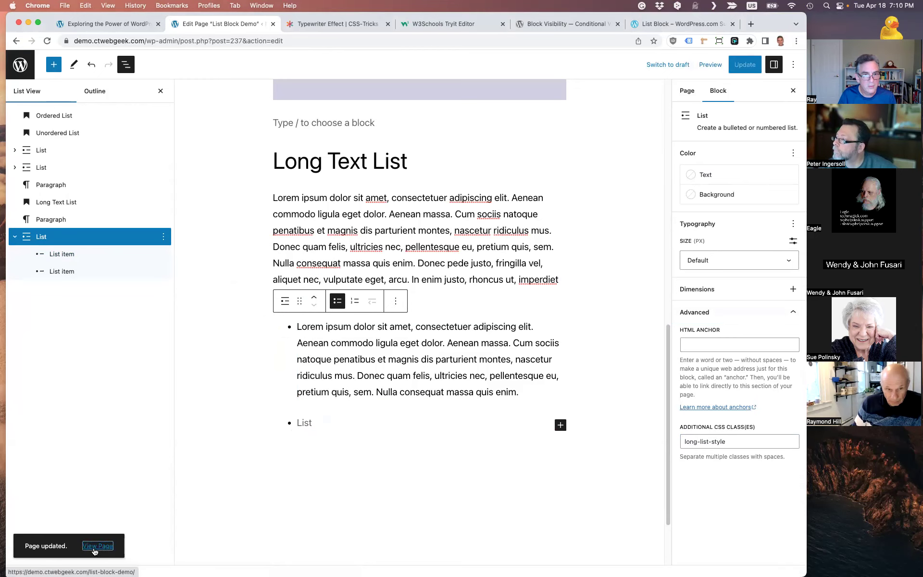
scroll(376, 357, "down", 10)
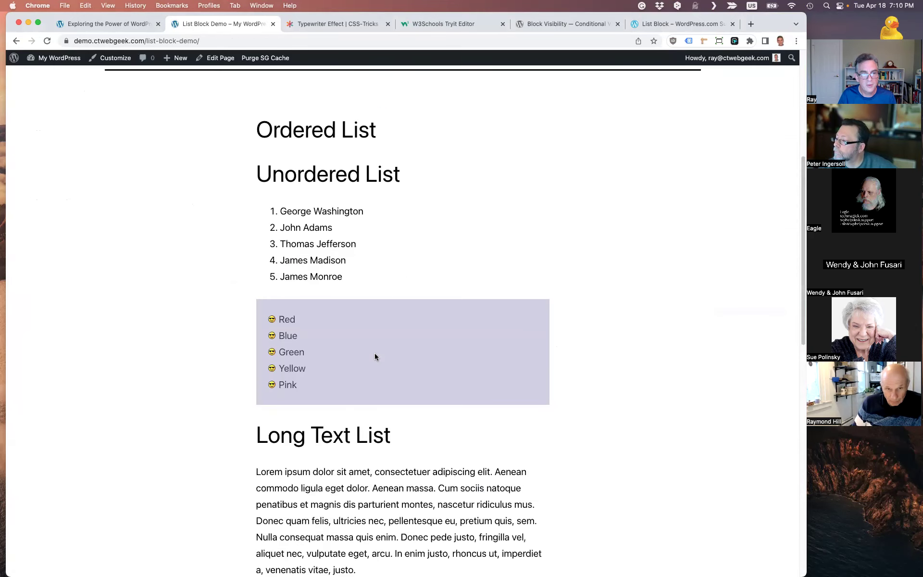
scroll(403, 351, "down", 1)
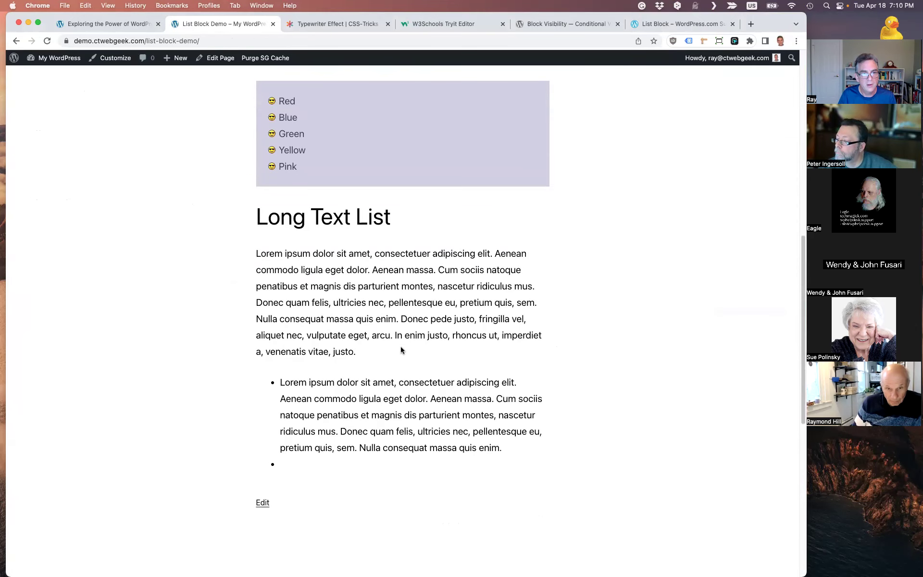
scroll(399, 347, "up", 2)
scroll(398, 346, "down", 3)
Reopen the page for editing, then select and expand the list block under Long Text List
left_click(218, 58)
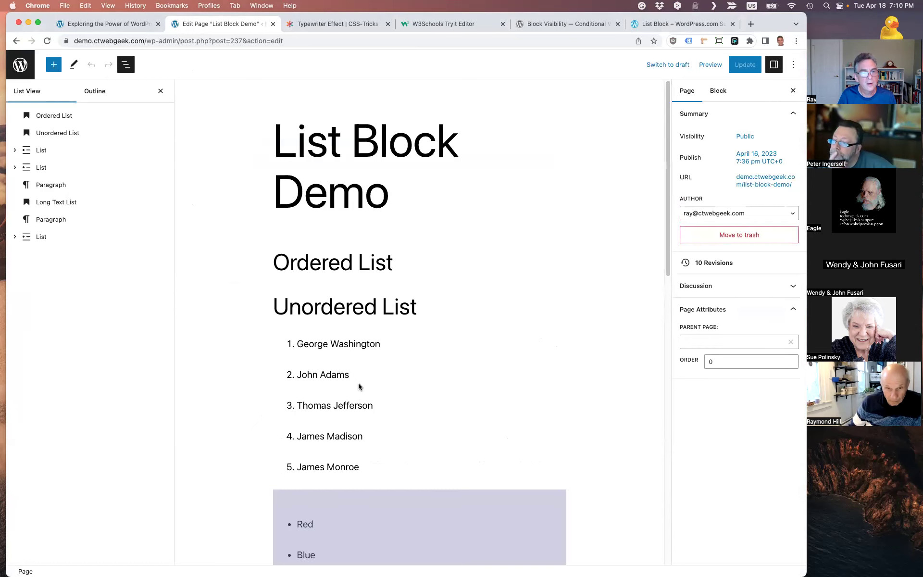
scroll(356, 383, "down", 10)
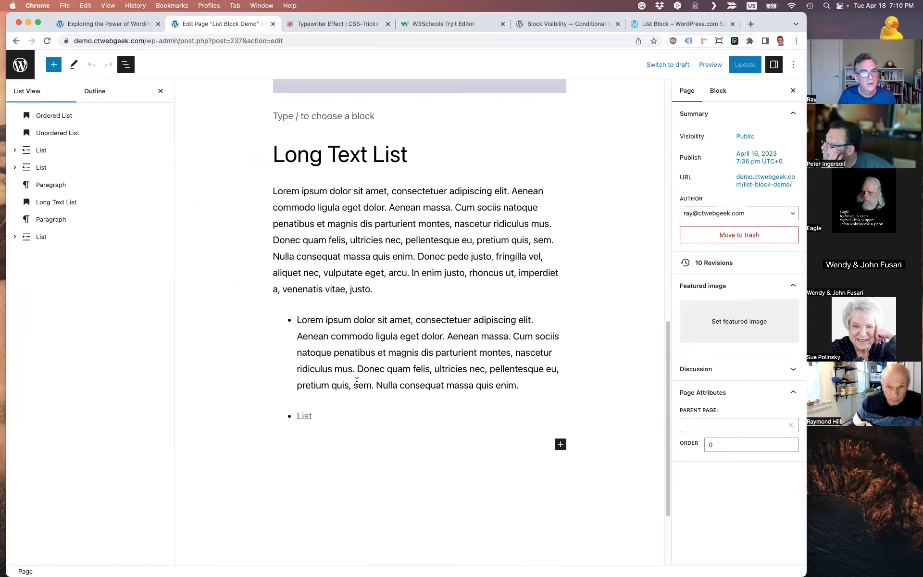
left_click(70, 191)
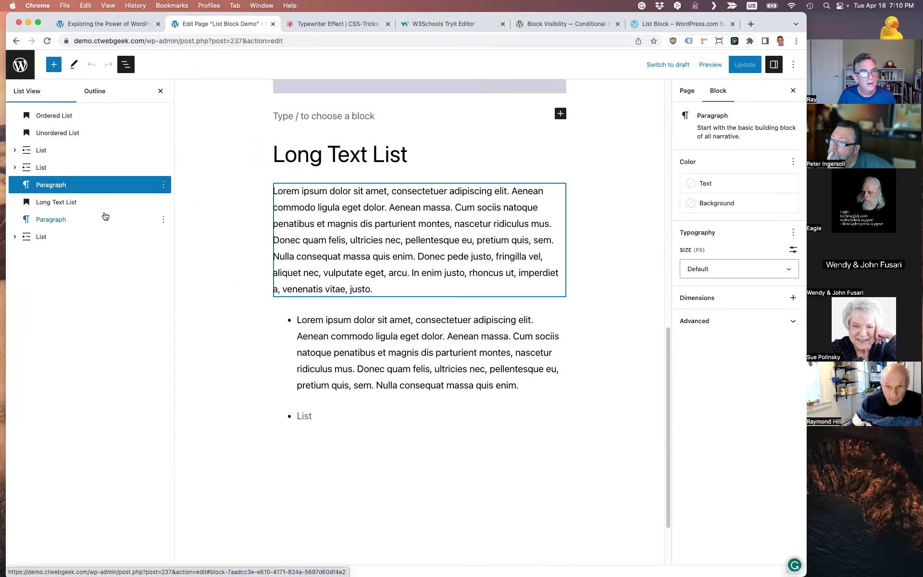
left_click(89, 219, "shift")
scroll(311, 229, "up", 5)
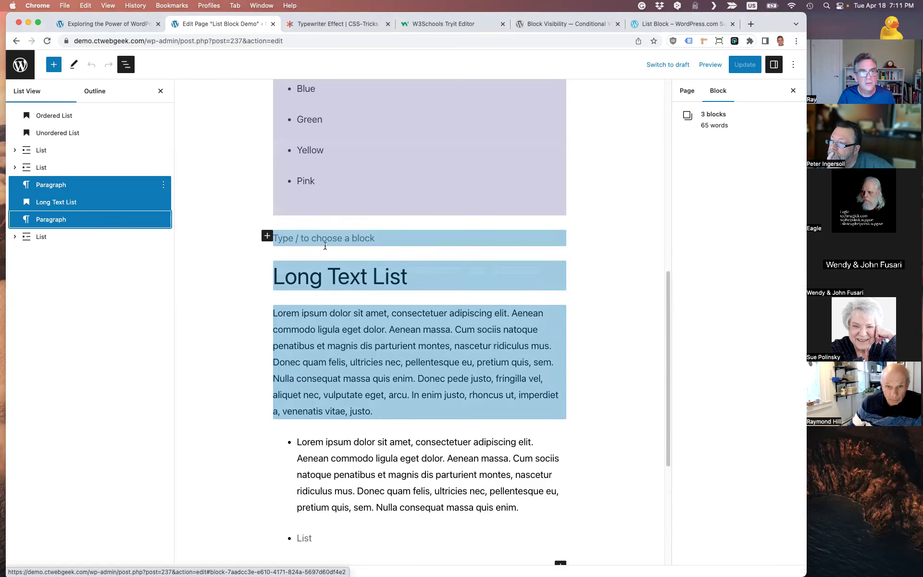
scroll(359, 335, "up", 5)
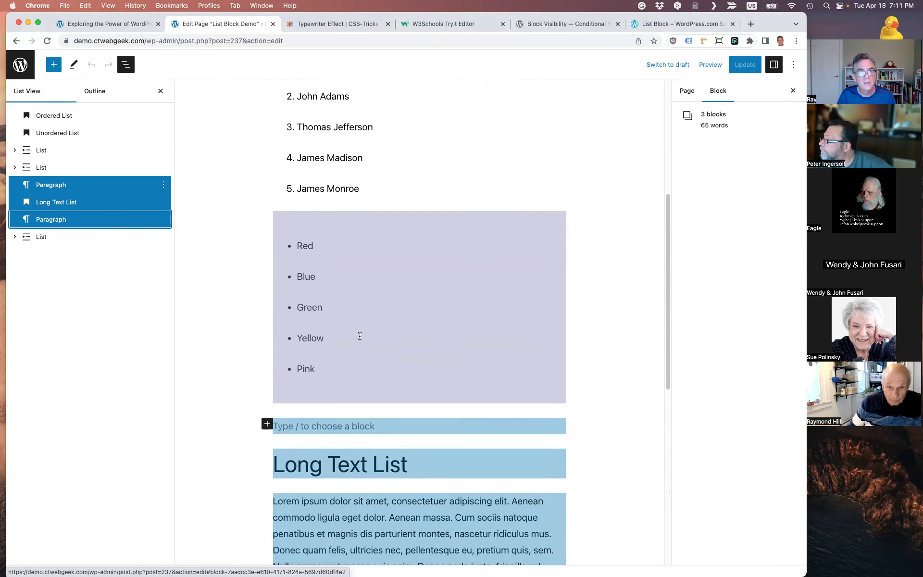
left_click(117, 221)
left_click(40, 240)
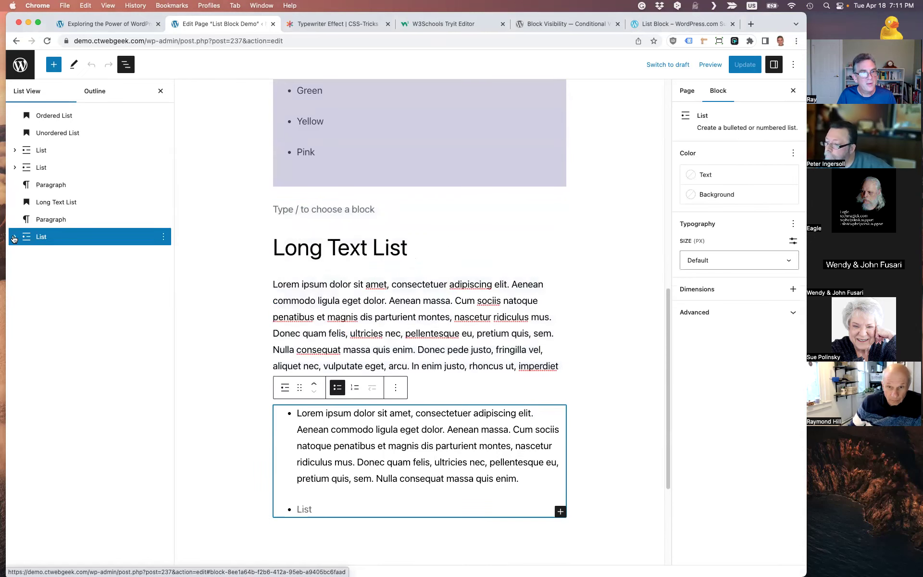
left_click(15, 237)
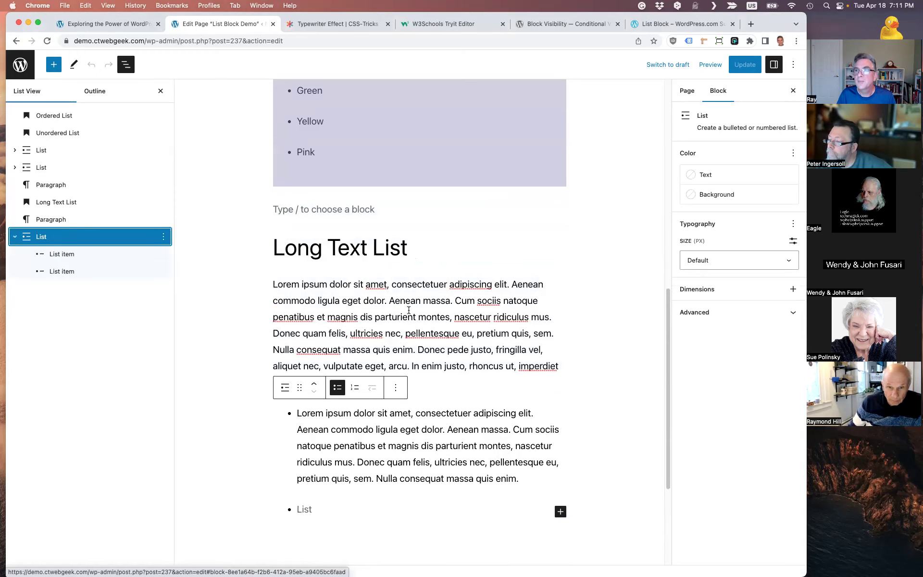
Compare the bullet placement in the coloured list with that in the long text list
scroll(464, 331, "up", 4)
scroll(498, 346, "up", 1)
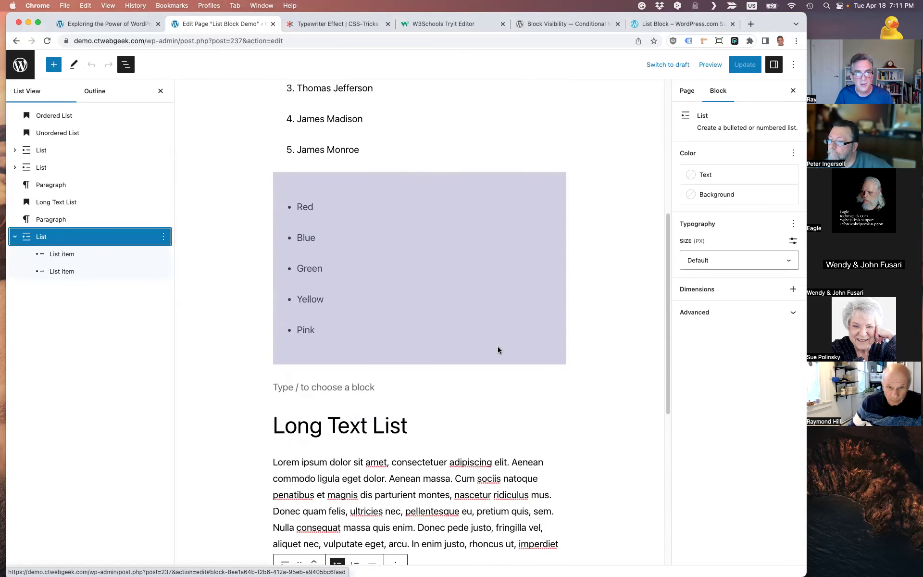
scroll(437, 329, "up", 1)
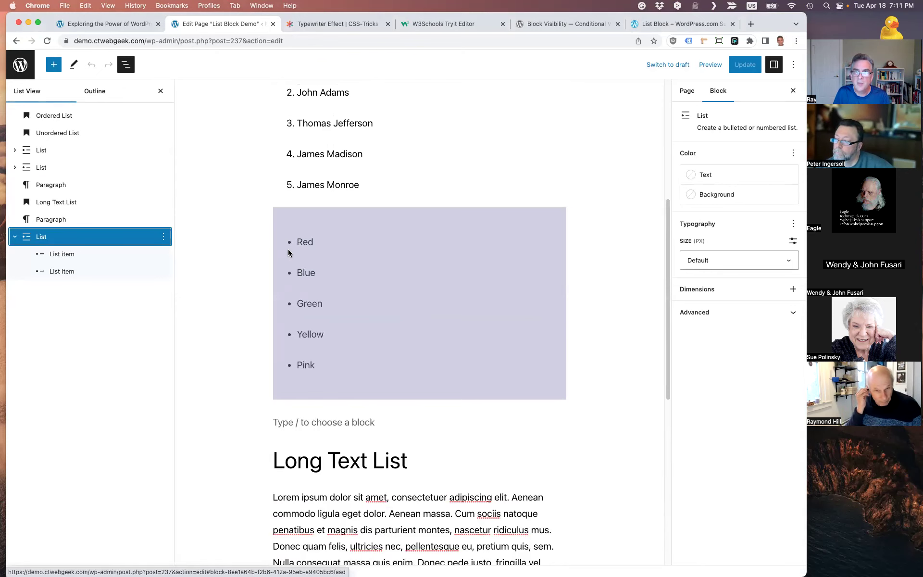
scroll(448, 385, "down", 5)
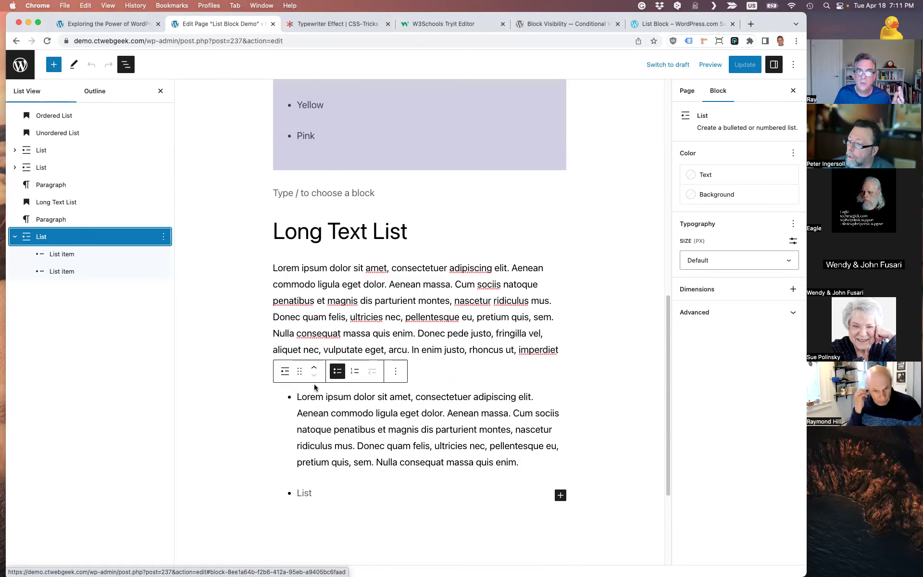
scroll(272, 289, "up", 4)
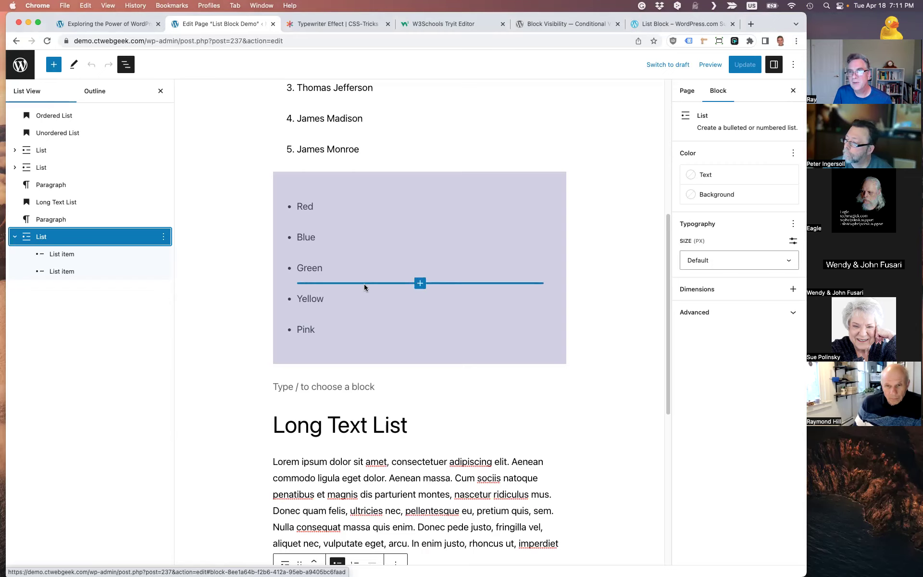
Leave the page editor and visit the site's front page
scroll(498, 384, "up", 7)
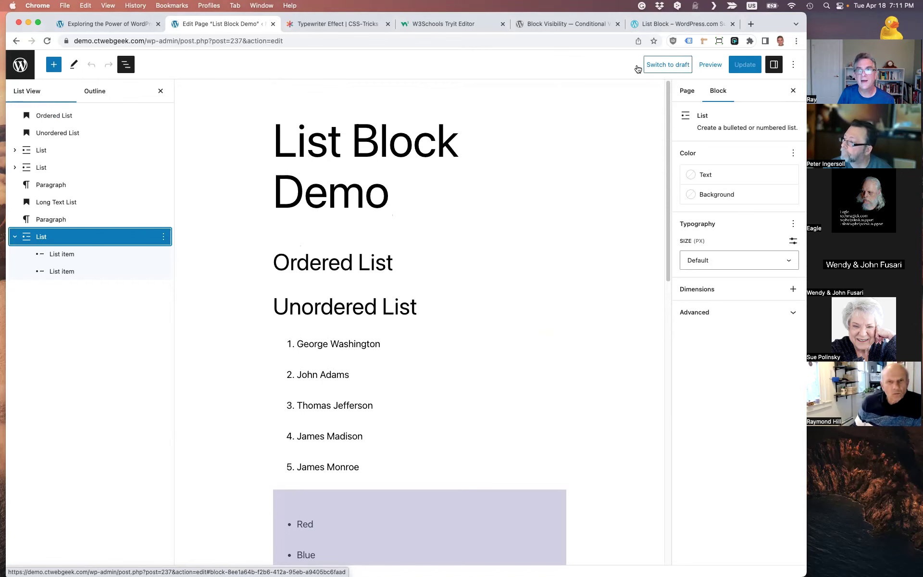
left_click(20, 65)
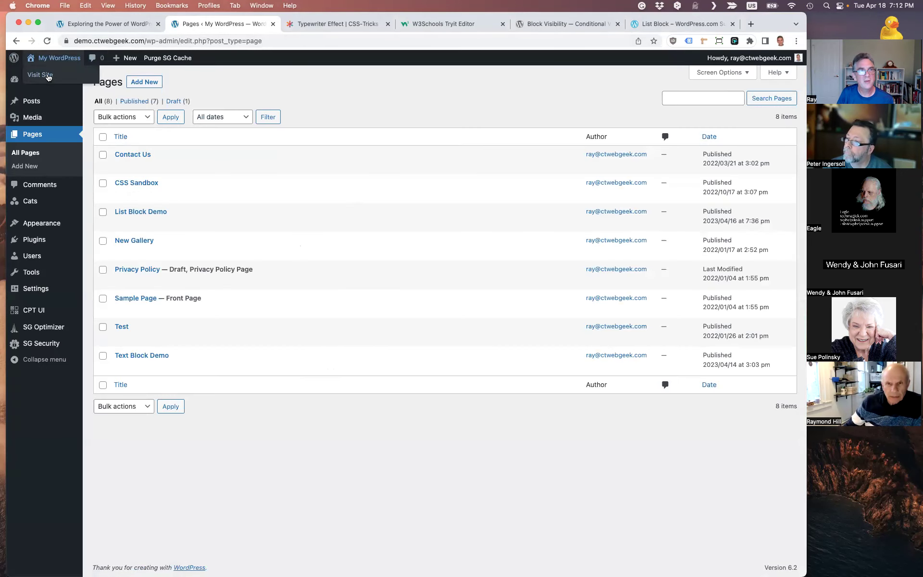
left_click(41, 75)
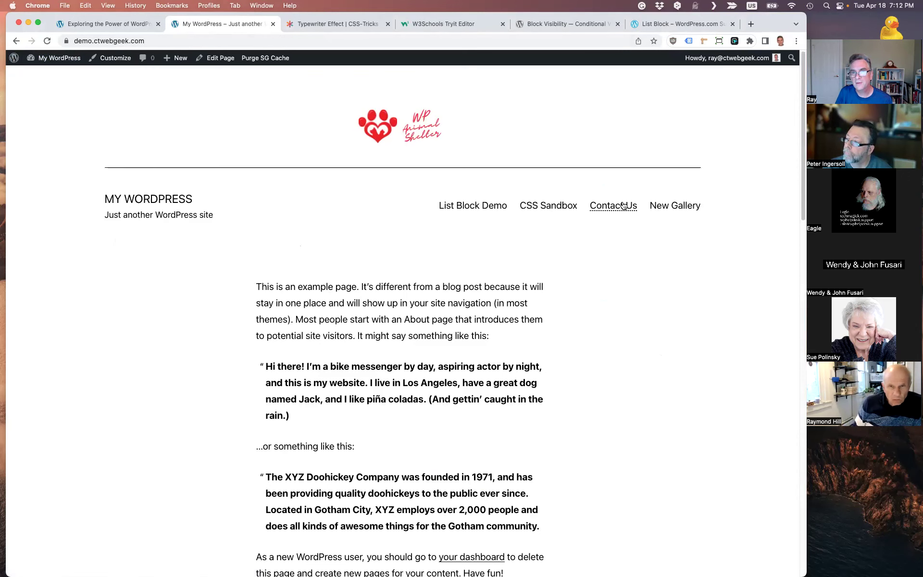
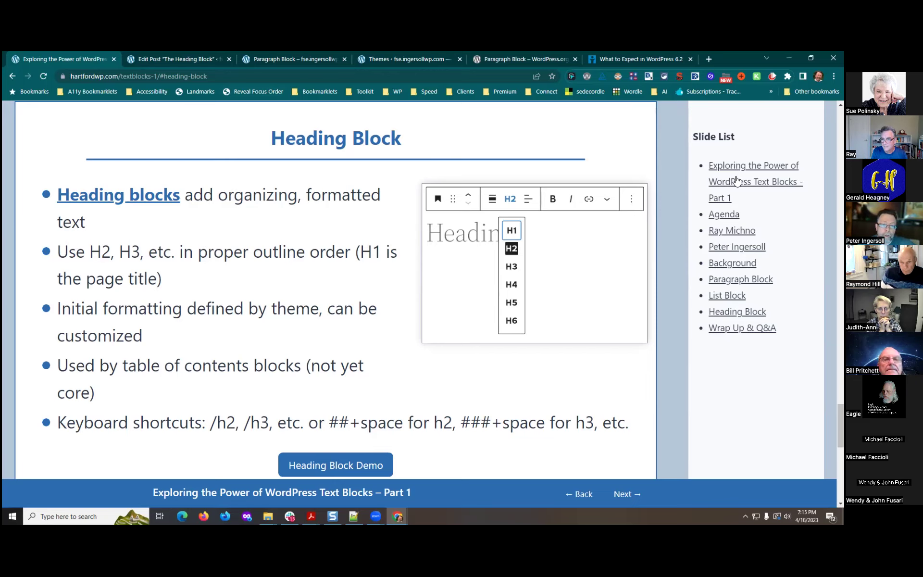
Review the points on the Heading Block slide of the presentation page
left_click_drag(321, 138, 346, 138)
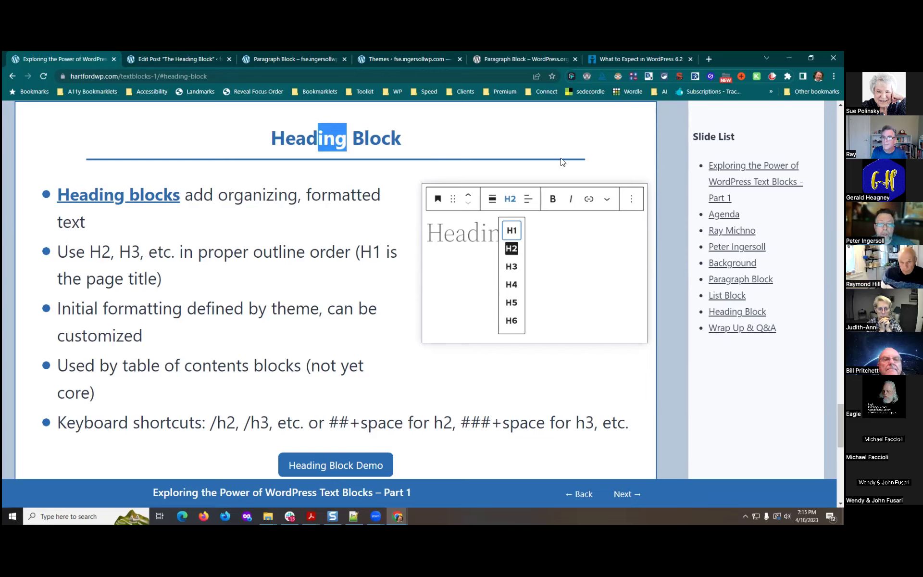
left_click(290, 140)
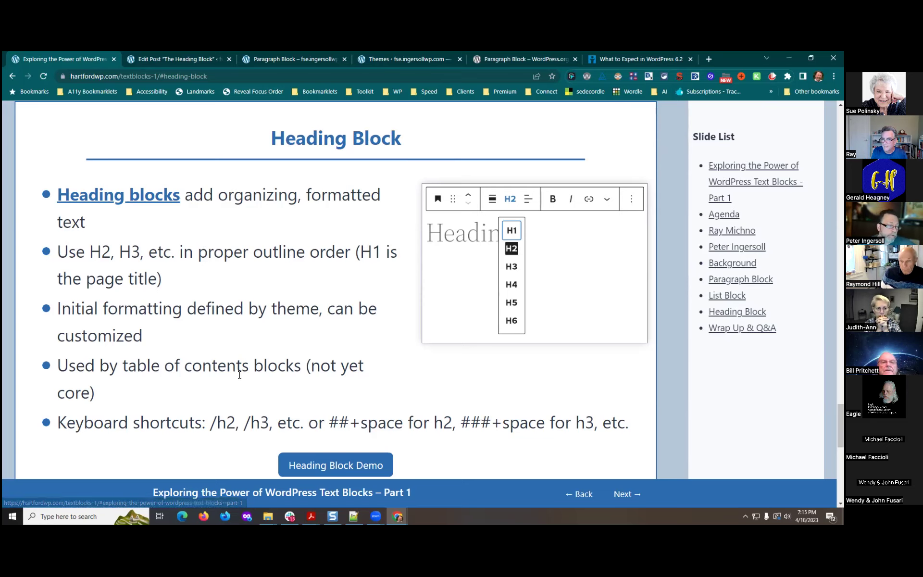
scroll(240, 377, "down", 2)
scroll(212, 382, "up", 1)
scroll(212, 383, "up", 1)
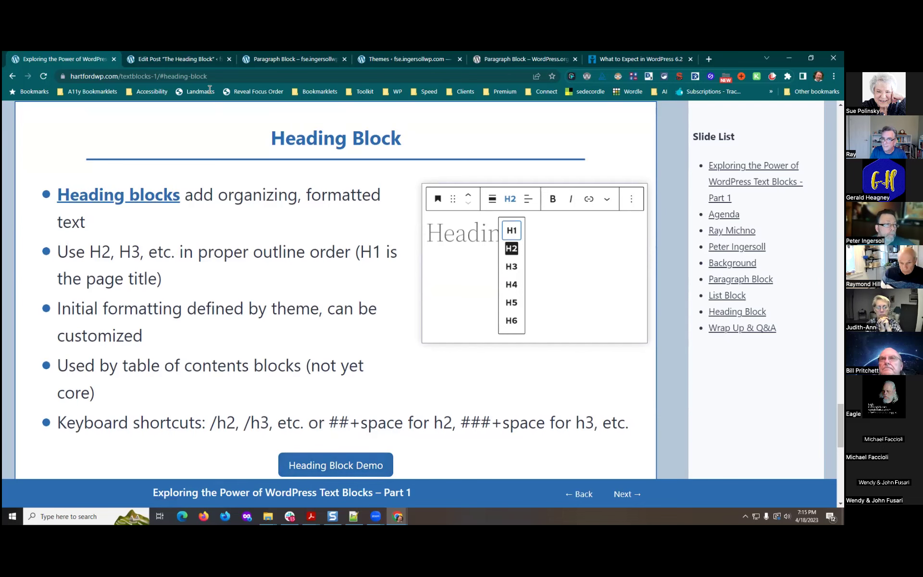
Switch to The Heading Block post in the editor and show the list of its blocks from the post's beginning
left_click(171, 58)
left_click(571, 236)
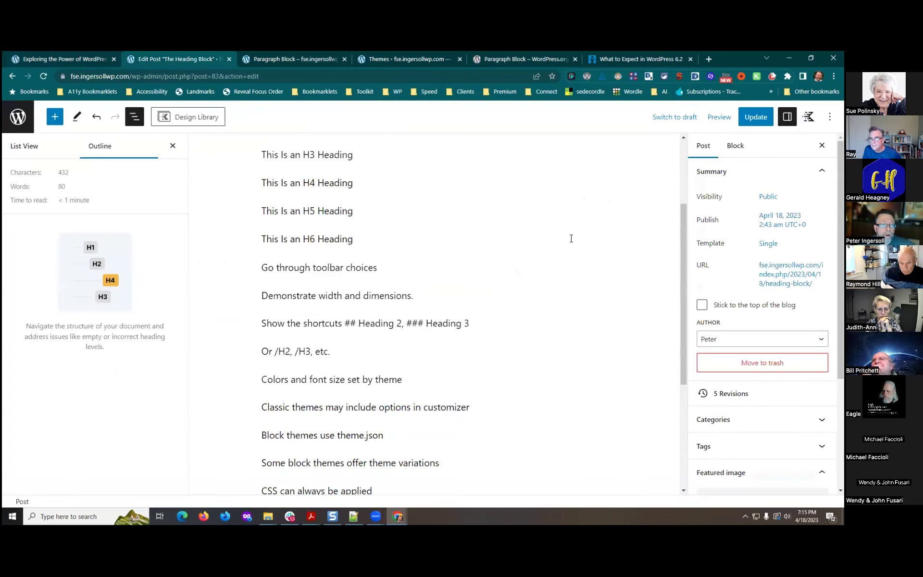
scroll(521, 278, "up", 3)
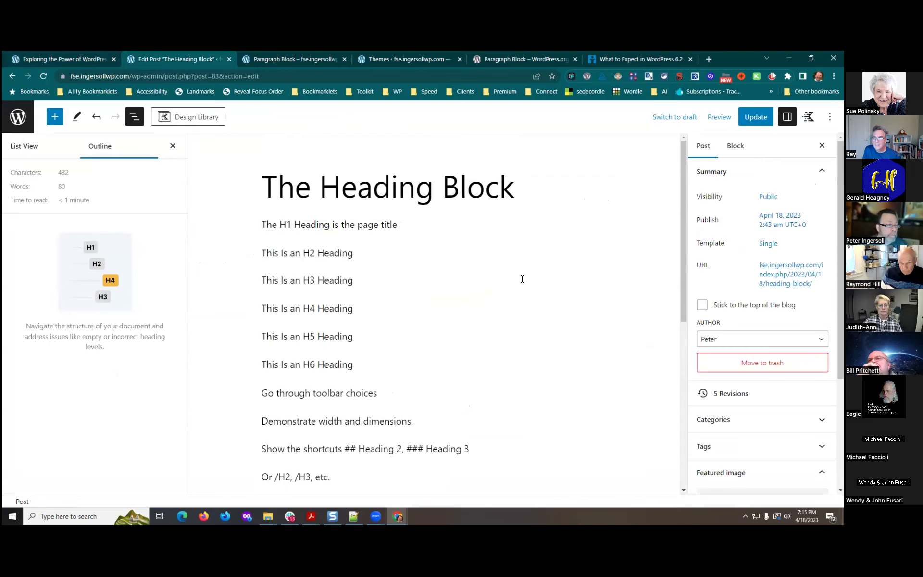
left_click(19, 149)
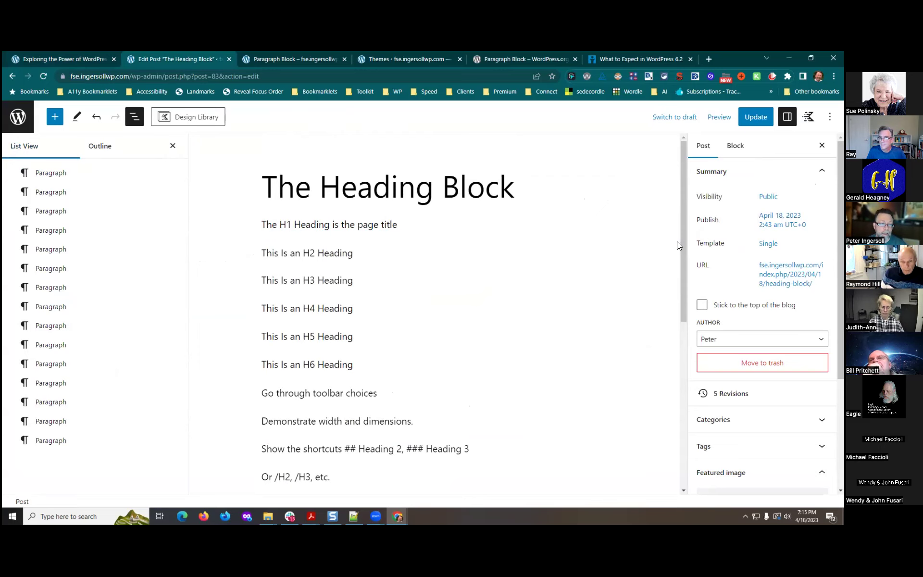
Go through the sample heading paragraphs one by one, from the H2 line to the H5 line
left_click(305, 260)
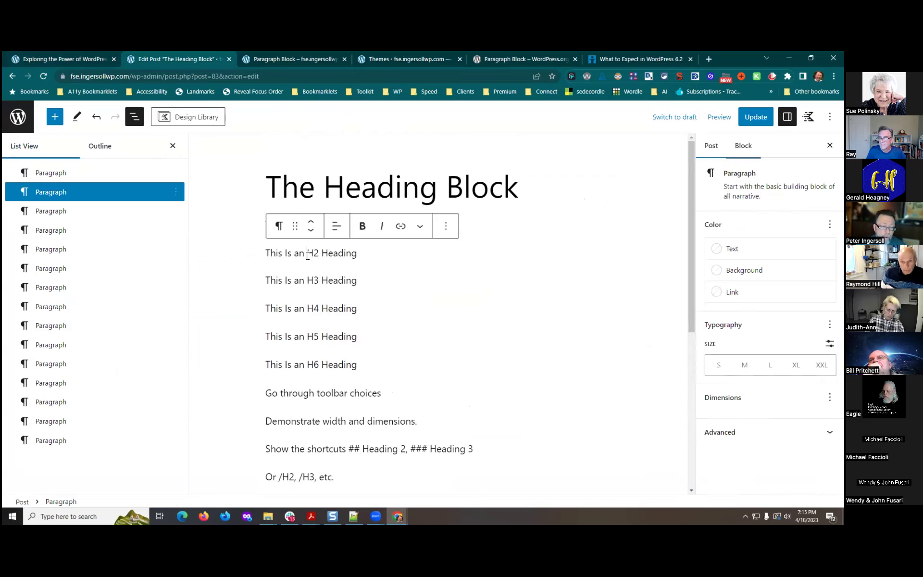
left_click(307, 285)
left_click(306, 308)
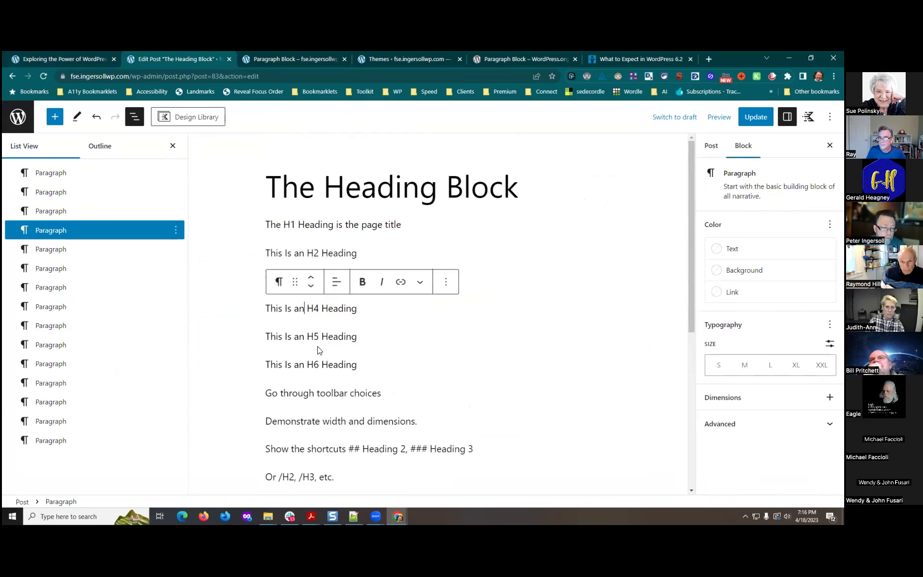
left_click(313, 337)
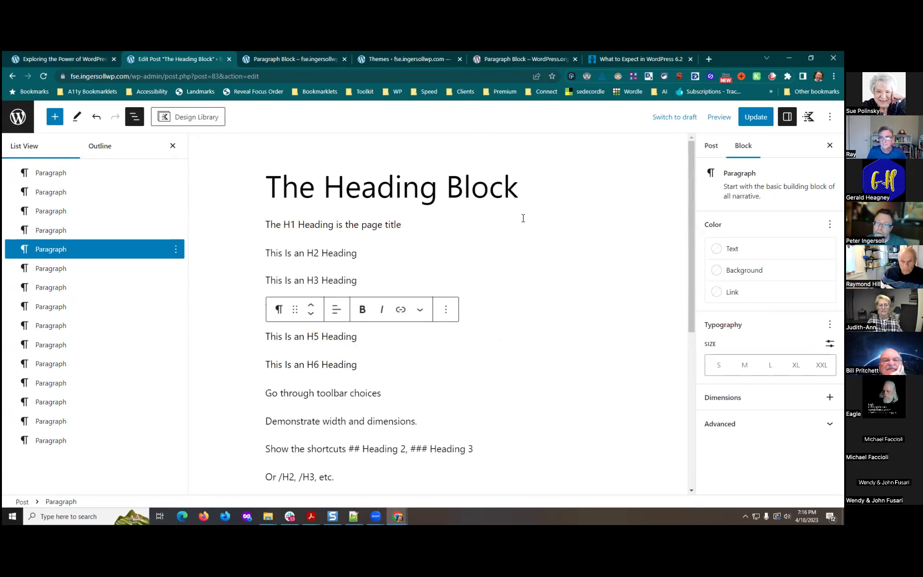
Try the Top toolbar view option, and switch Fullscreen mode off and on again
left_click(829, 117)
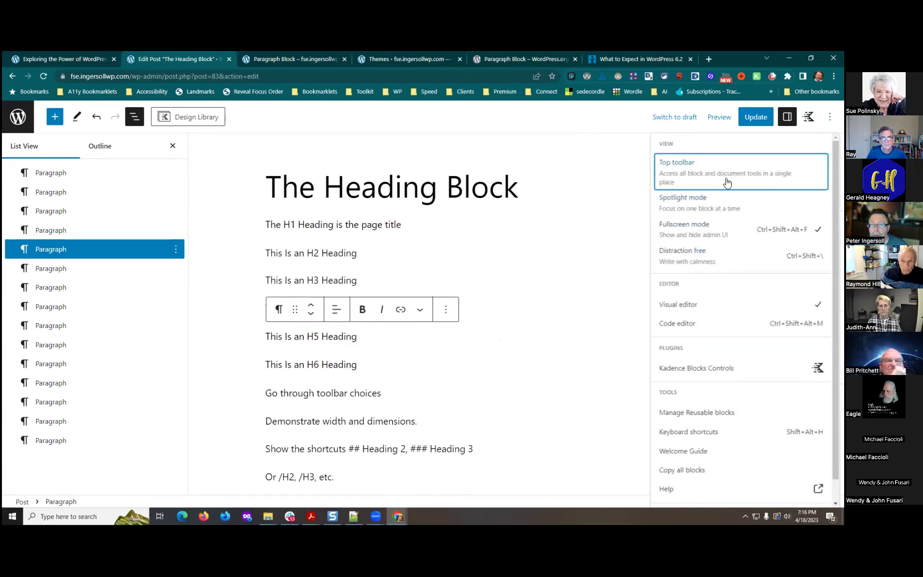
left_click(679, 179)
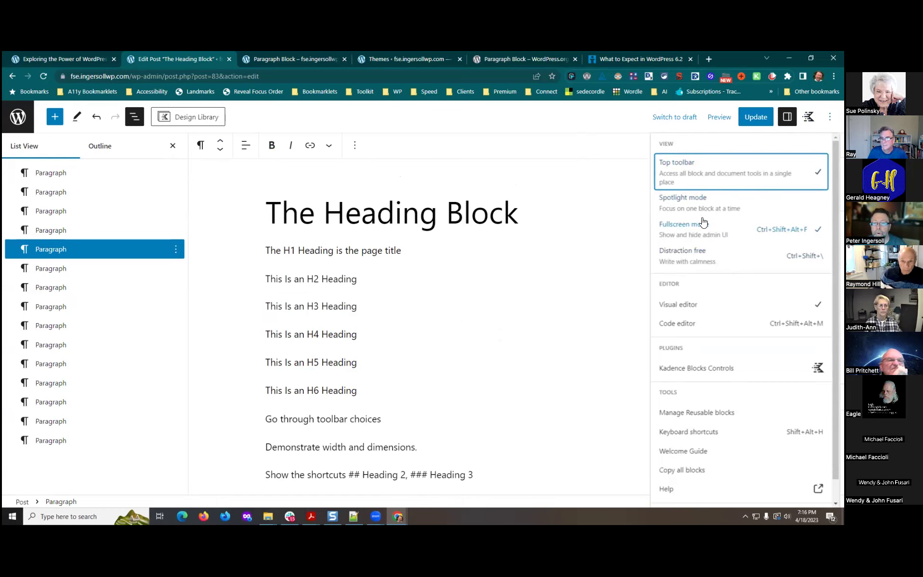
left_click(692, 233)
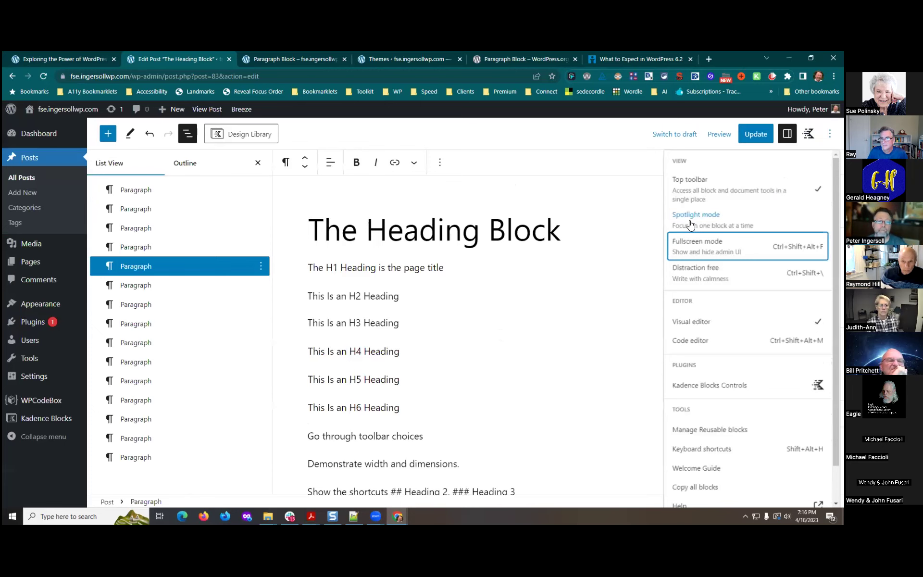
left_click(705, 248)
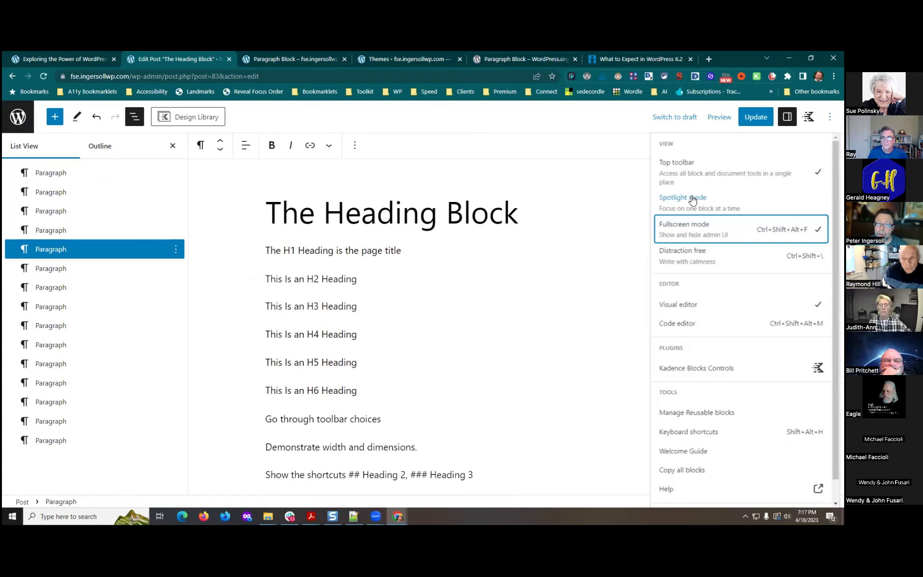
Enable Distraction free mode and add an empty paragraph below the "This Is an H2 Heading" line
key("Down")
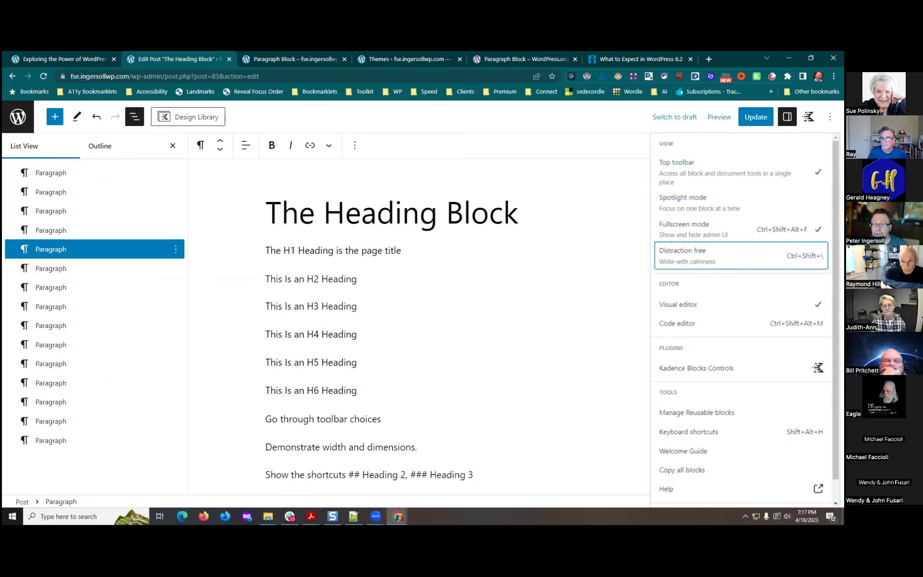
key("Return")
key("Return")
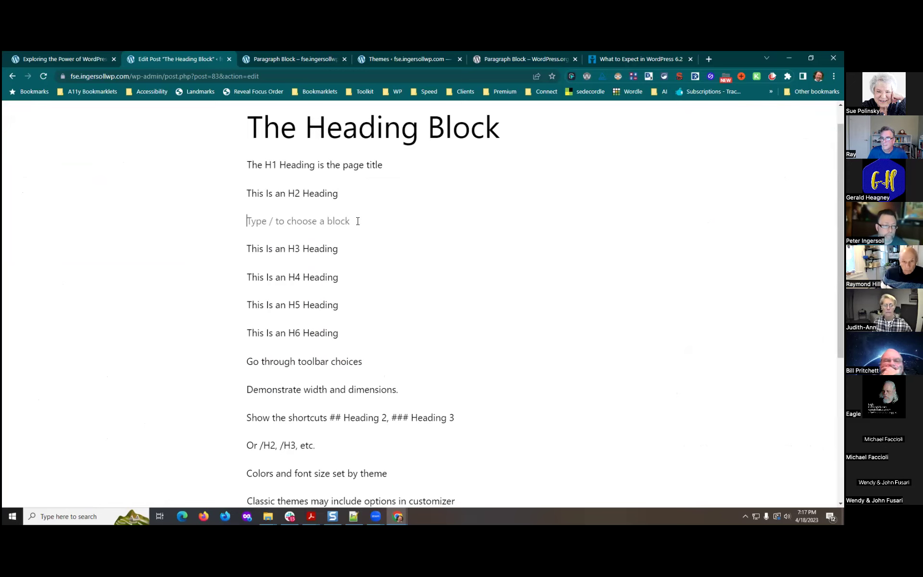
key("Return")
key("BackSpace")
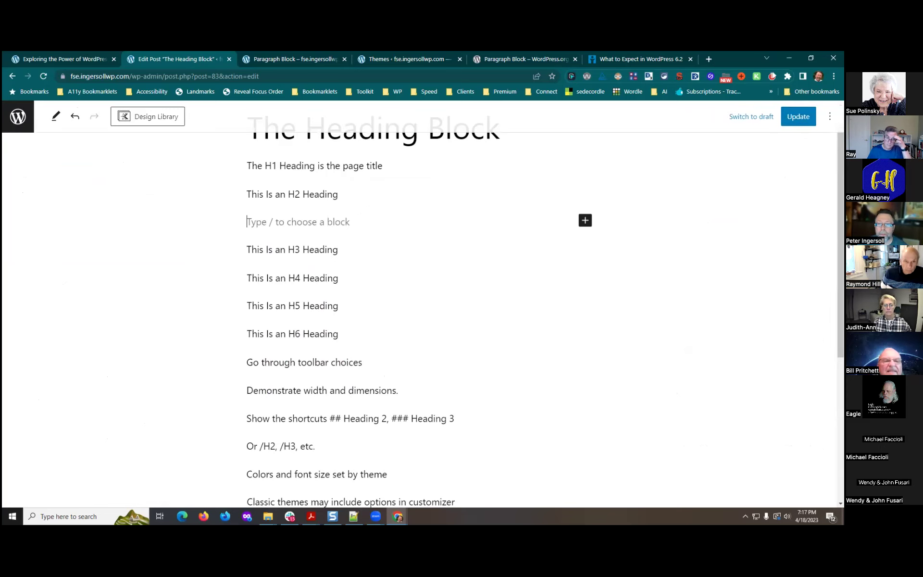
Exit Distraction free mode and show the block List View and the block settings again
left_click(822, 117)
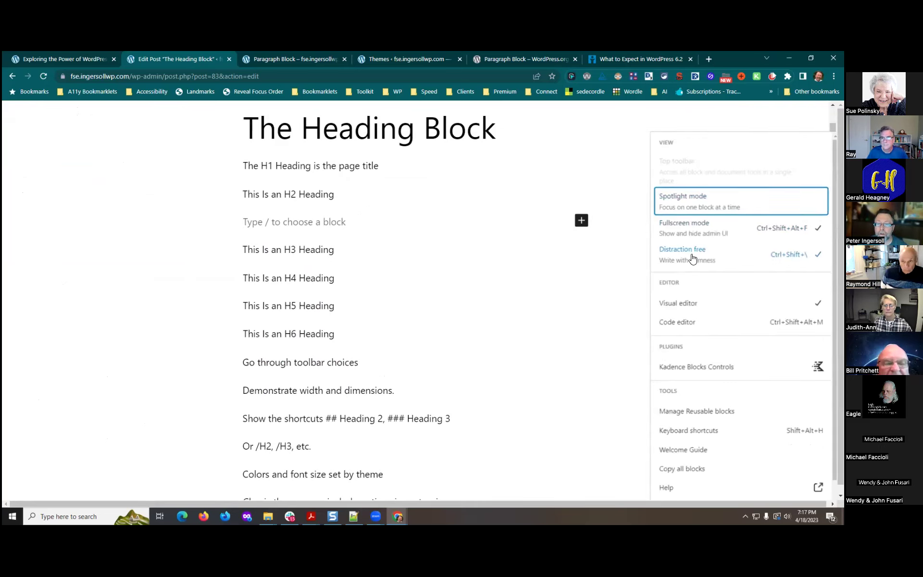
left_click(693, 236)
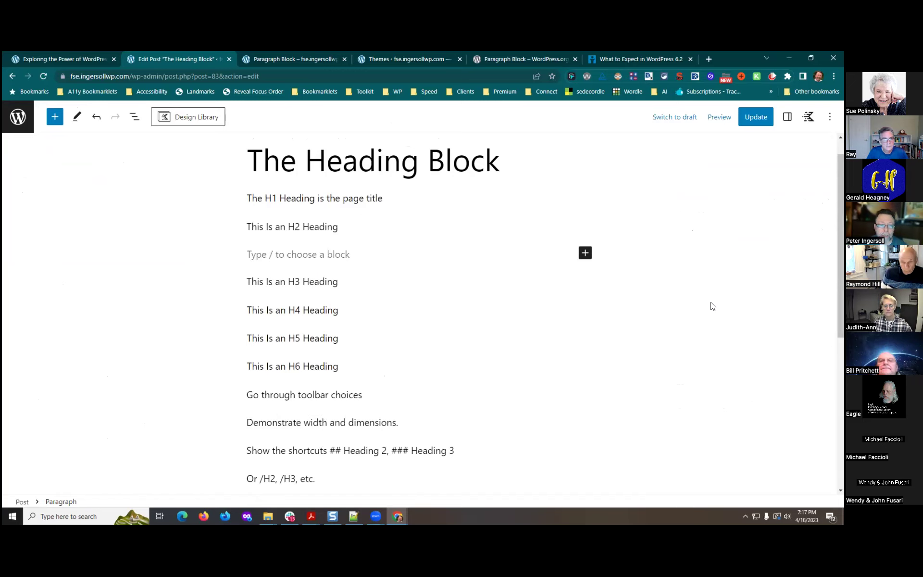
scroll(683, 278, "up", 1)
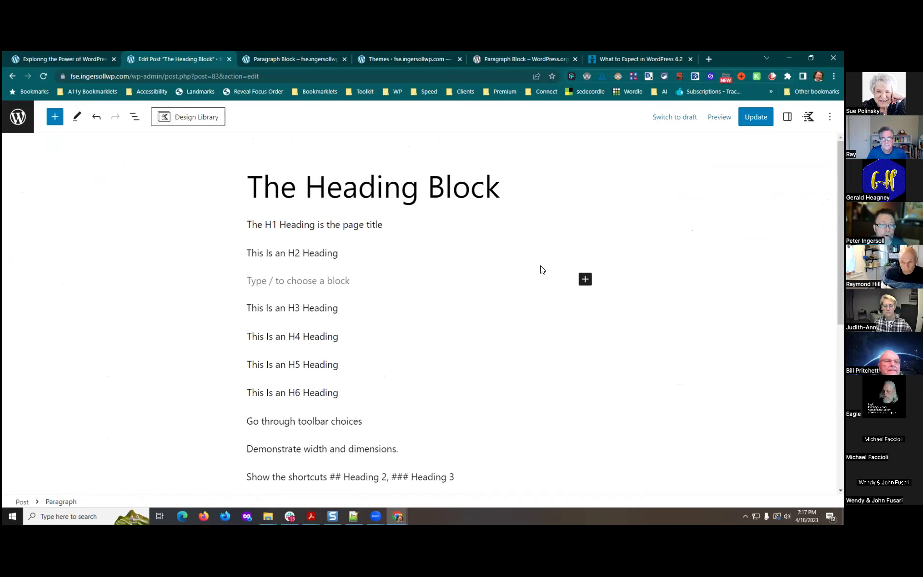
left_click(141, 121)
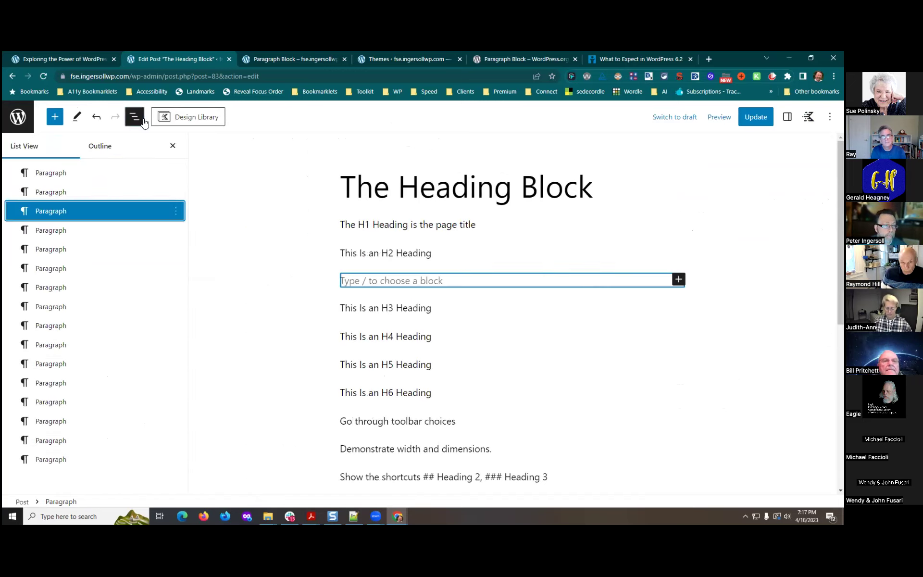
key("ctrl+shift+comma")
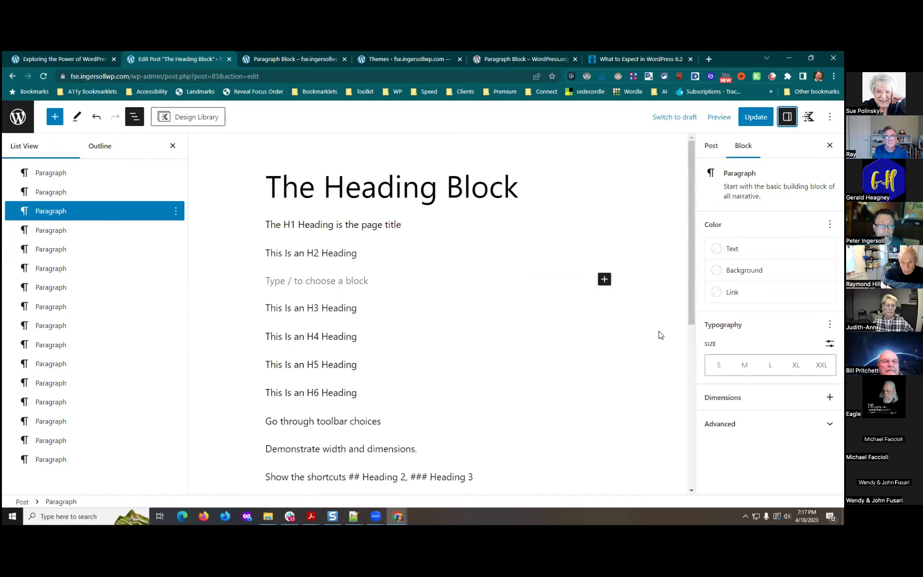
Remove the empty paragraph below the "This Is an H2 Heading" line
left_click(300, 256)
left_click(335, 280)
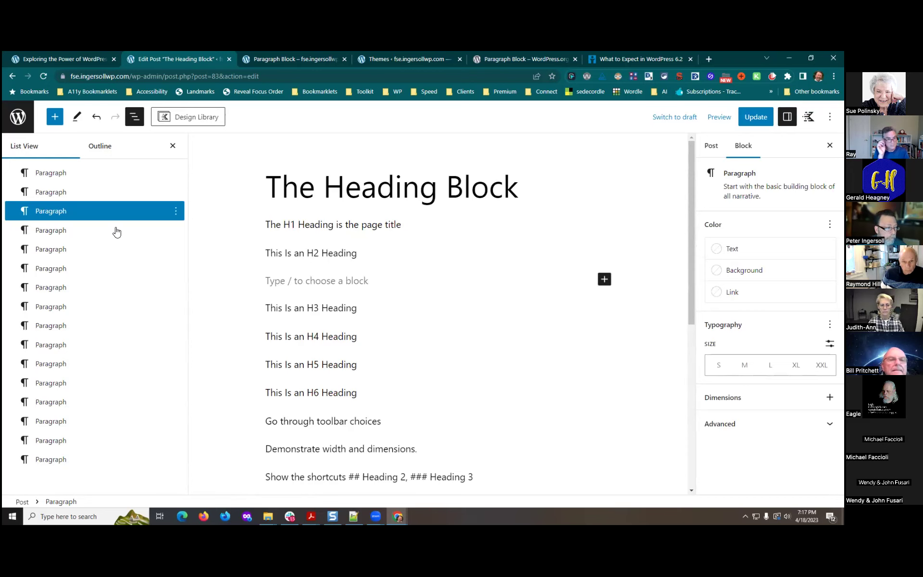
left_click(176, 211)
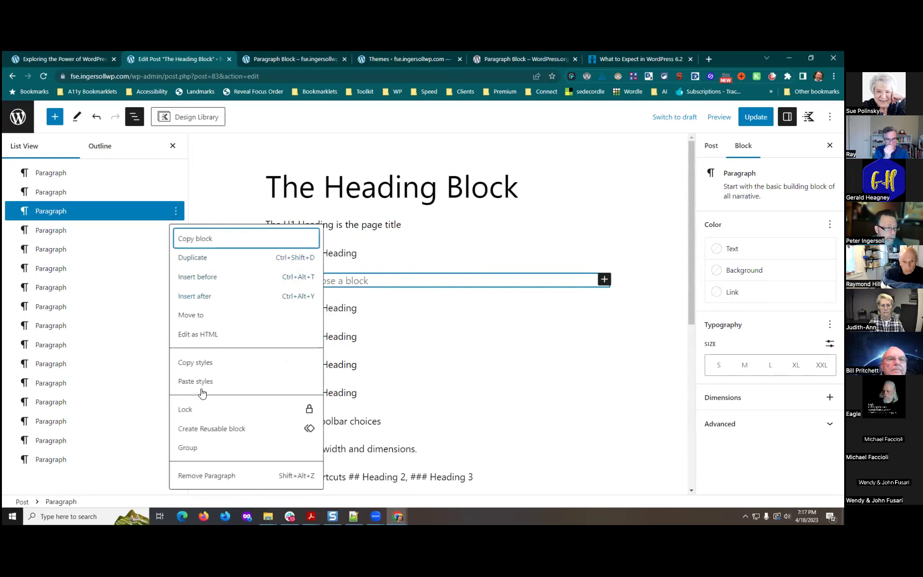
left_click(199, 485)
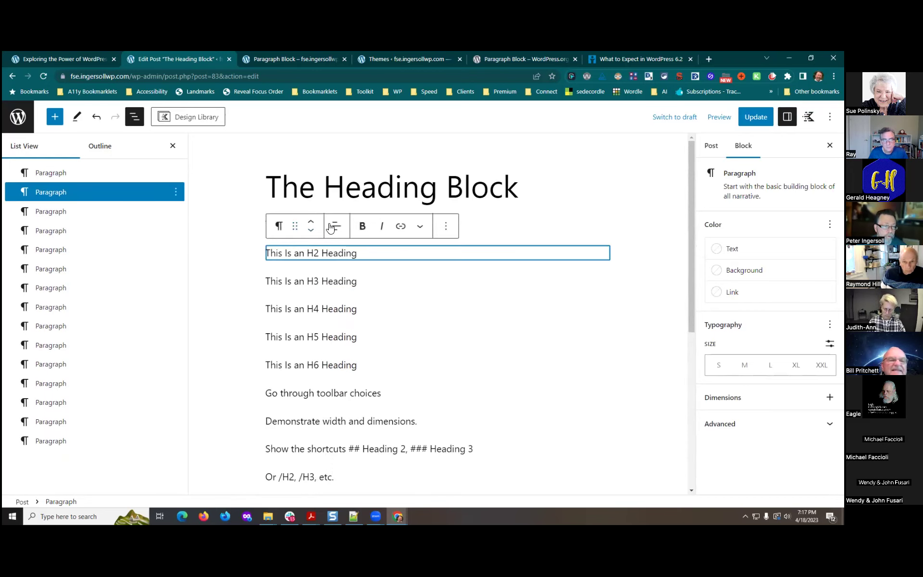
Transform the "This Is an H2 Heading" paragraph into an H2 heading and the "This Is an H3 Heading" paragraph into an H3 heading
left_click(279, 227)
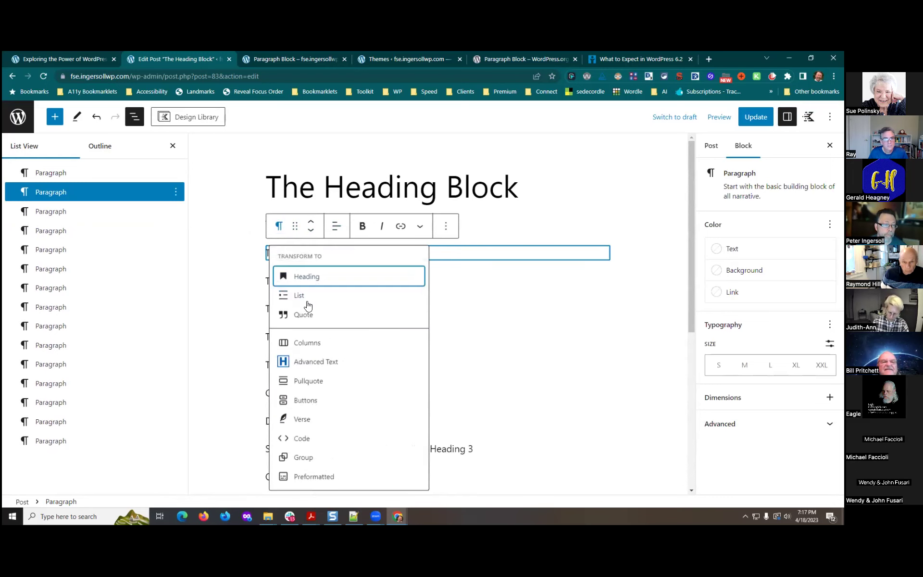
left_click(304, 278)
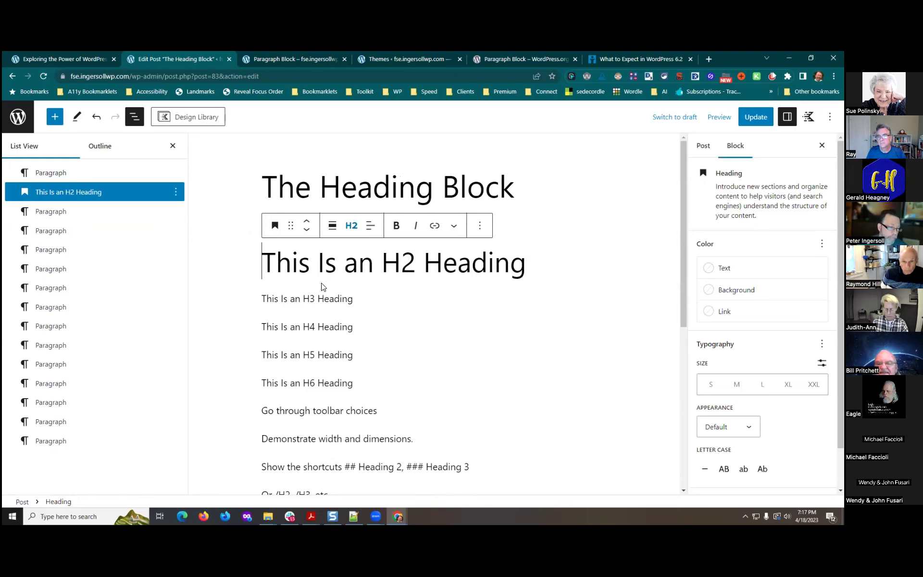
left_click(300, 299)
left_click(281, 276)
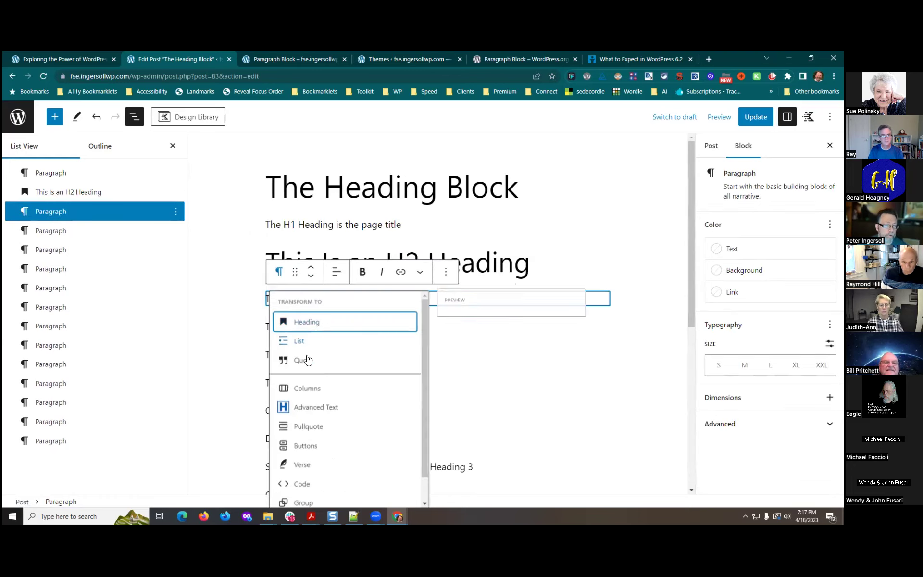
left_click(302, 321)
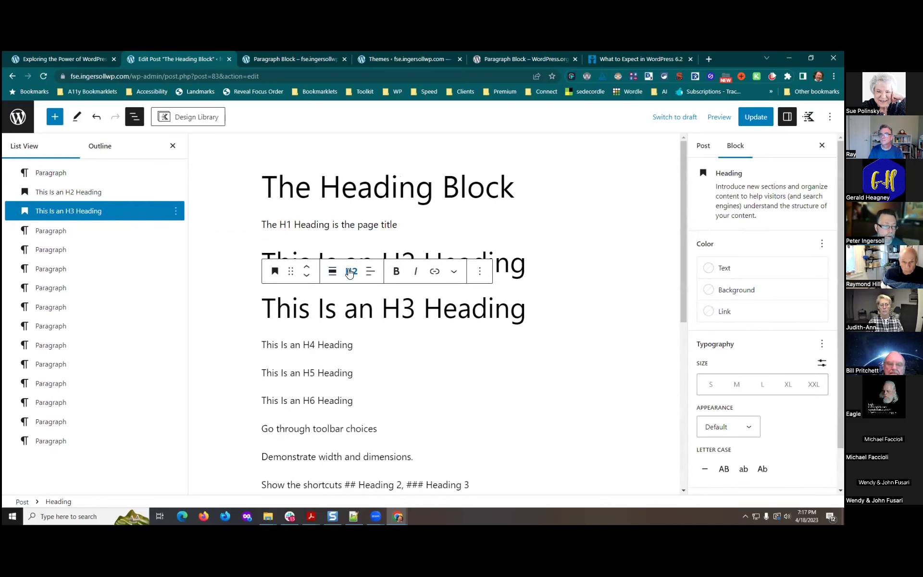
left_click(351, 271)
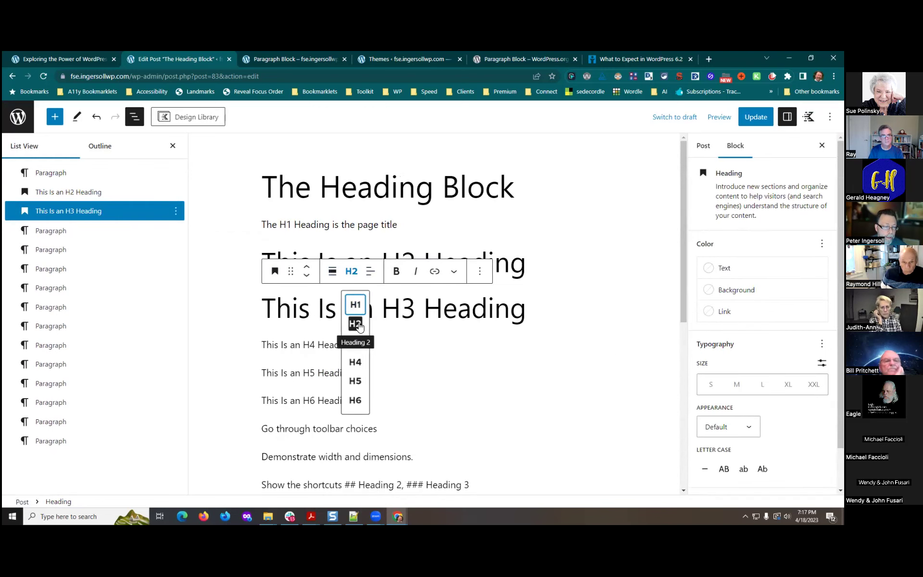
left_click(356, 342)
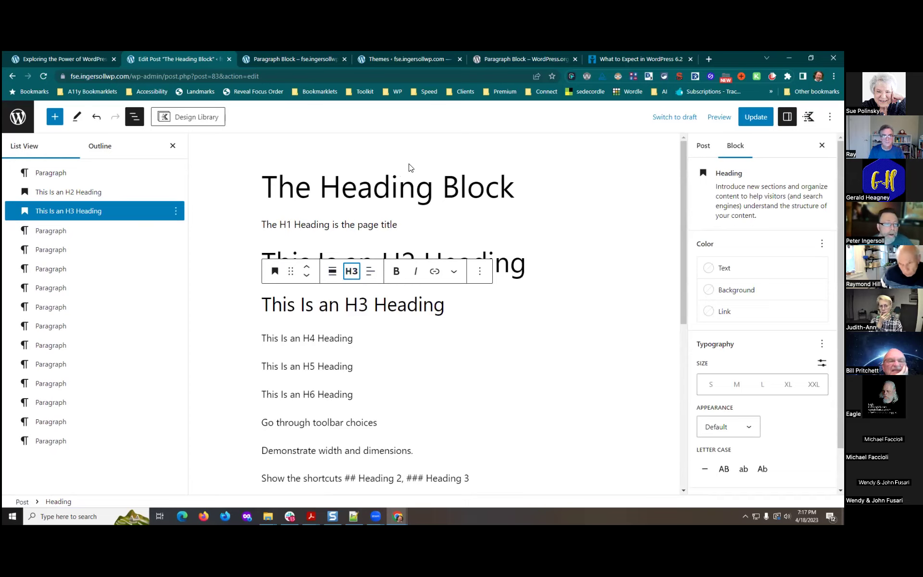
Transform the "This Is an H4 Heading" paragraph into a Heading block and set its level to H4
left_click(291, 334)
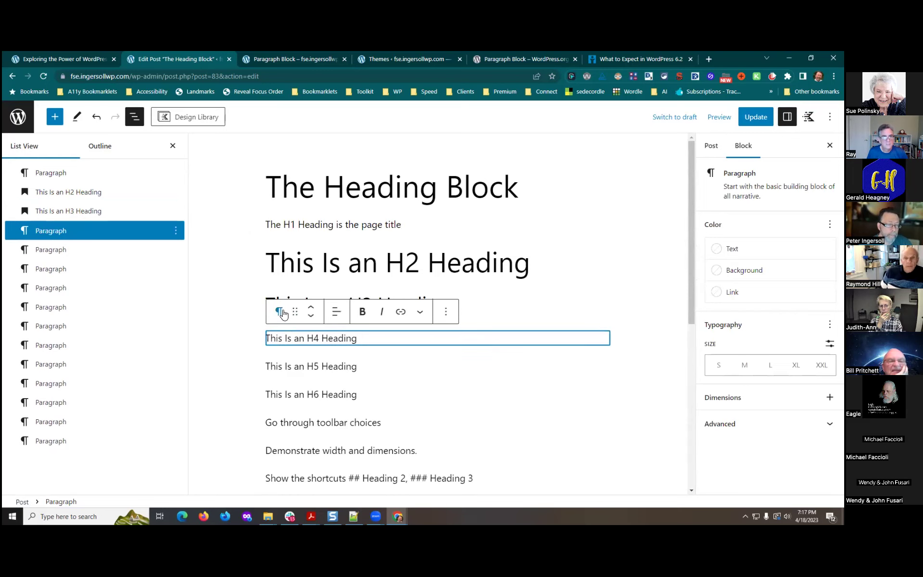
left_click(277, 313)
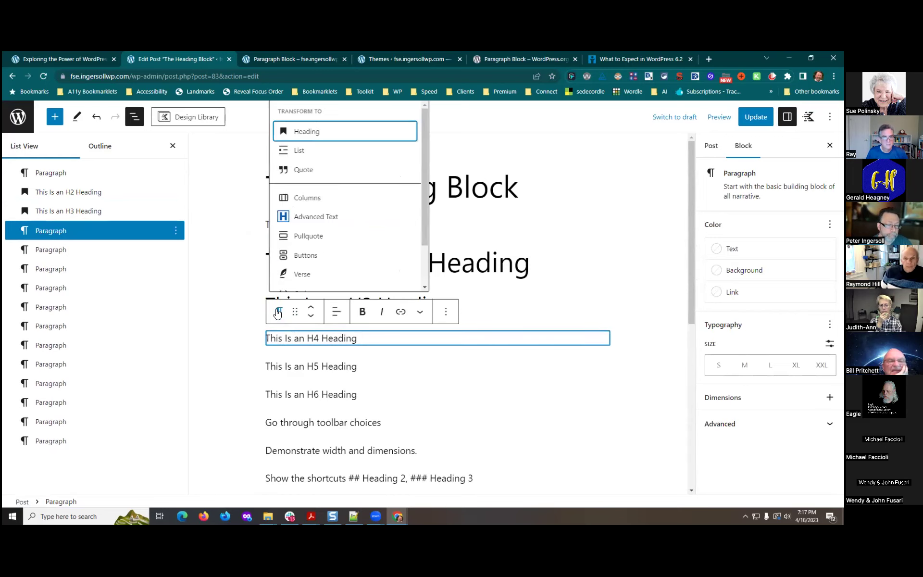
left_click(295, 133)
left_click(352, 311)
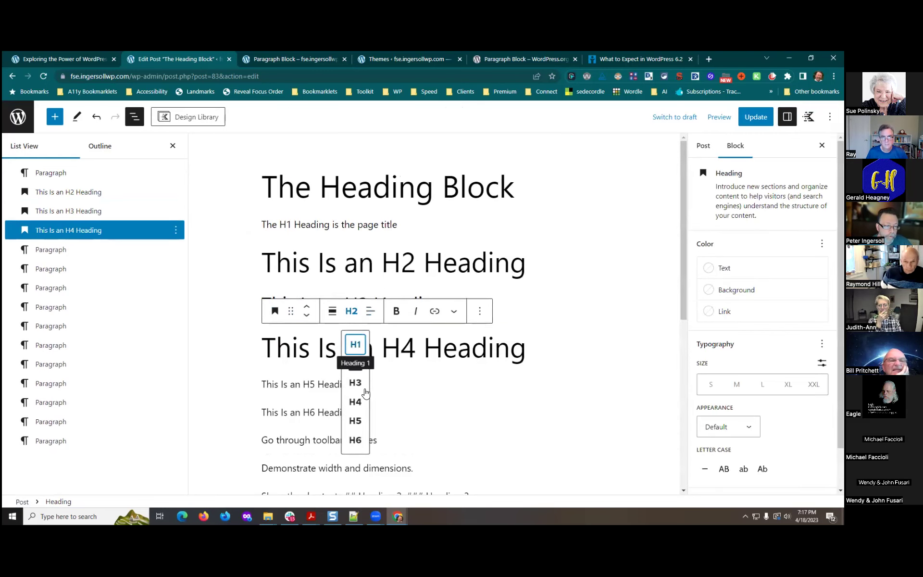
left_click(356, 404)
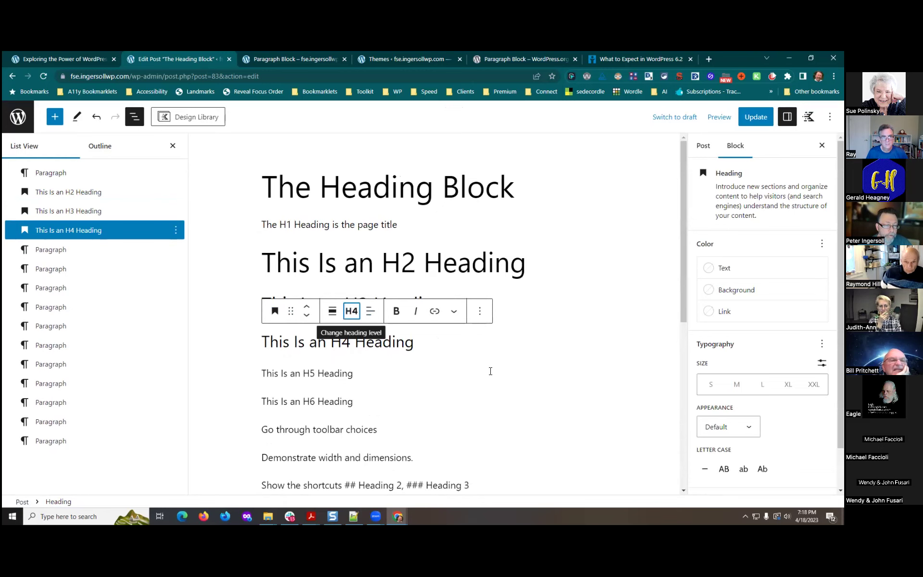
Transform the "This Is an H5 Heading" paragraph into a Heading block and set its level to H5
left_click(293, 369)
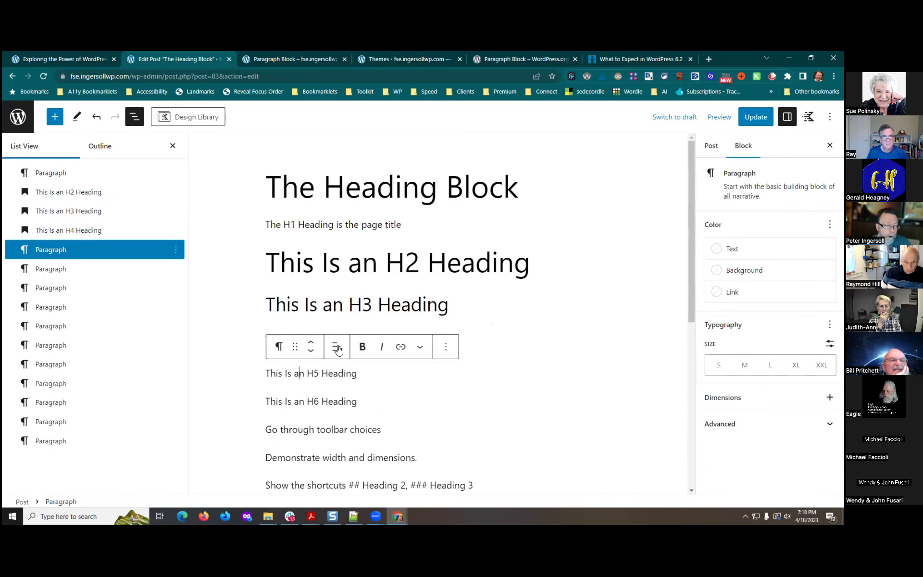
left_click(278, 347)
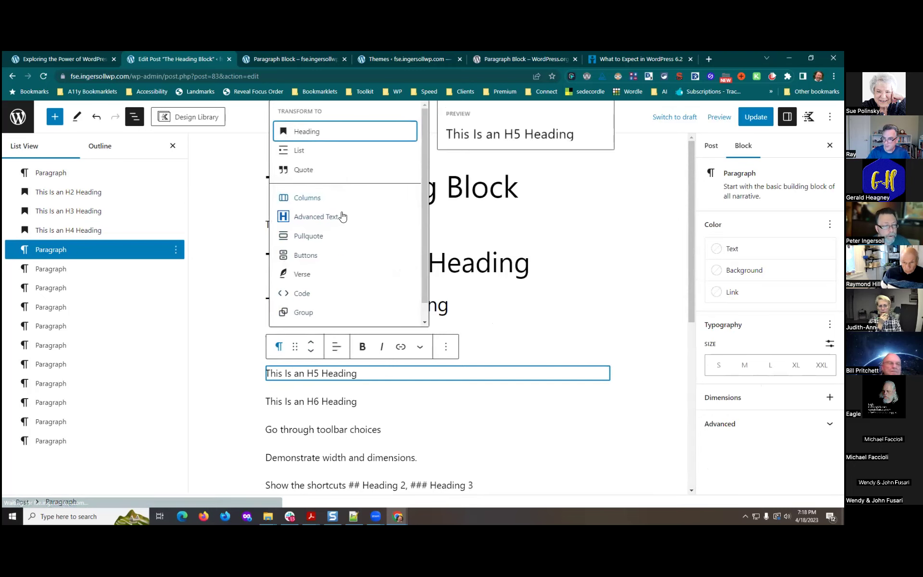
left_click(306, 132)
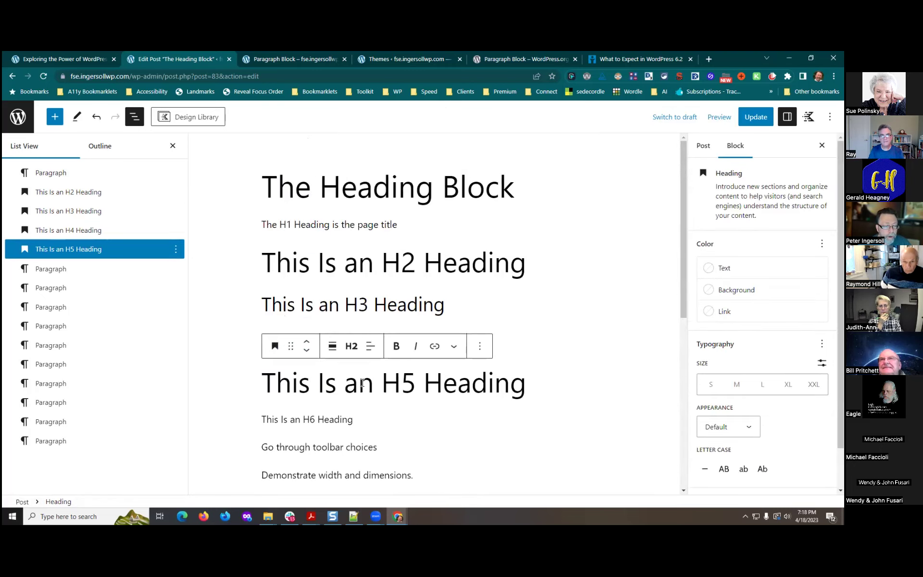
left_click(352, 346)
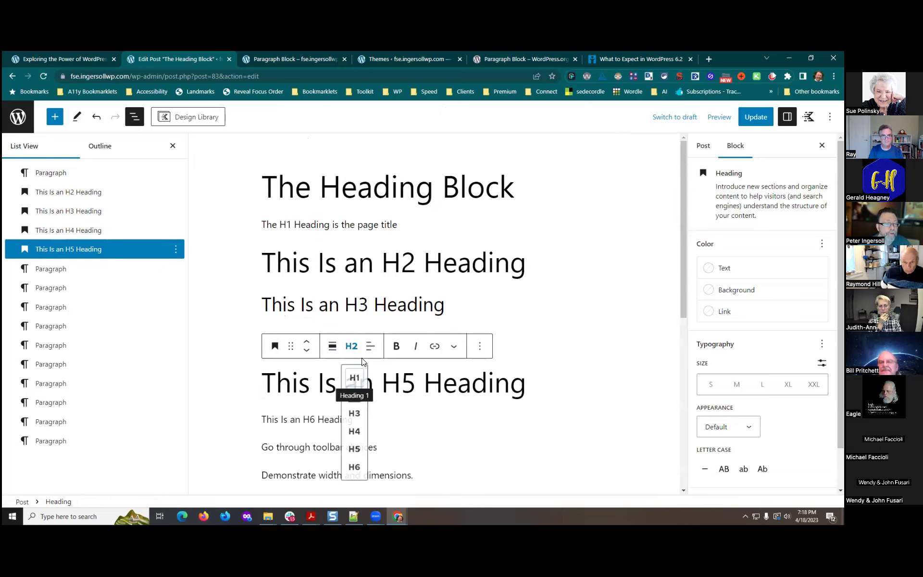
left_click(356, 456)
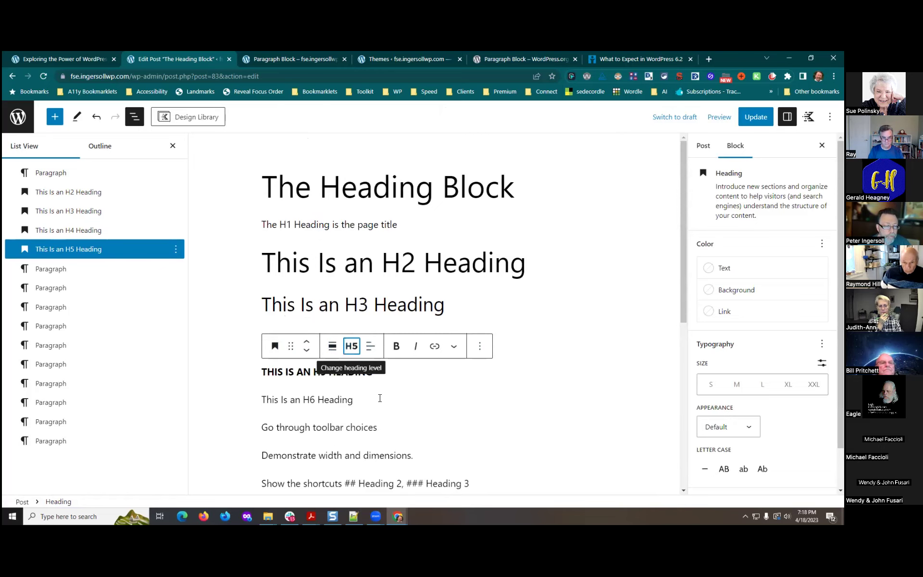
Compare the text styling of the H4 and H5 headings with the "This Is an H6 Heading" paragraph below them
left_click(380, 398)
left_click(392, 341)
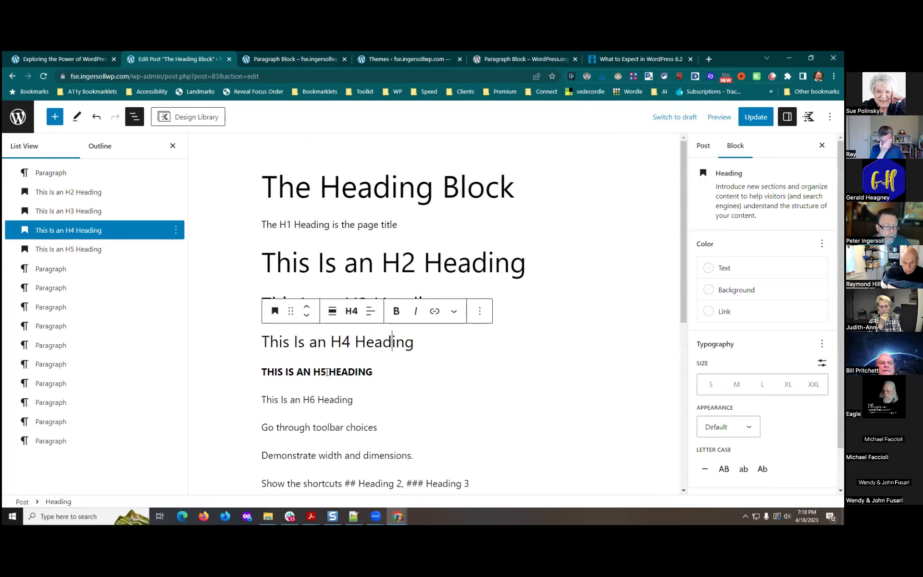
left_click(327, 372)
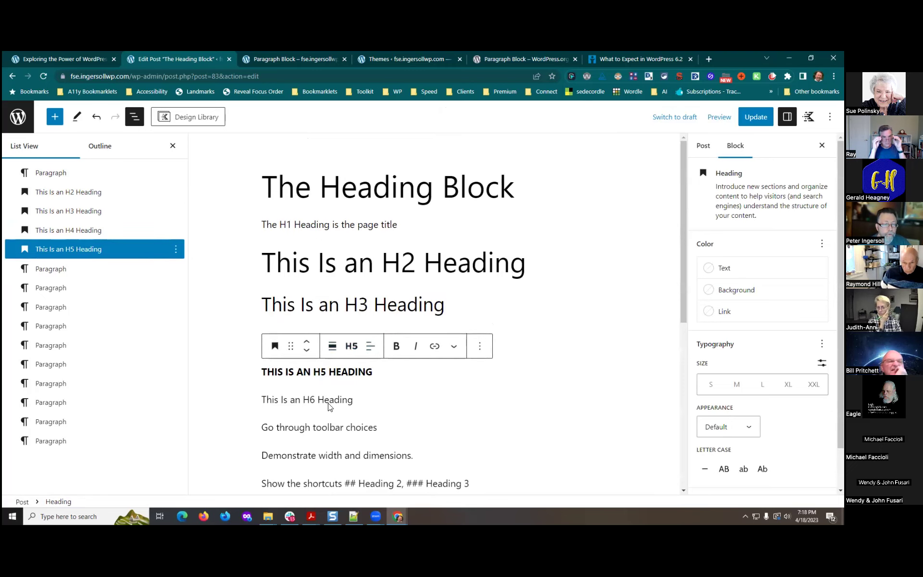
left_click(362, 312)
left_click(319, 339)
left_click(332, 371)
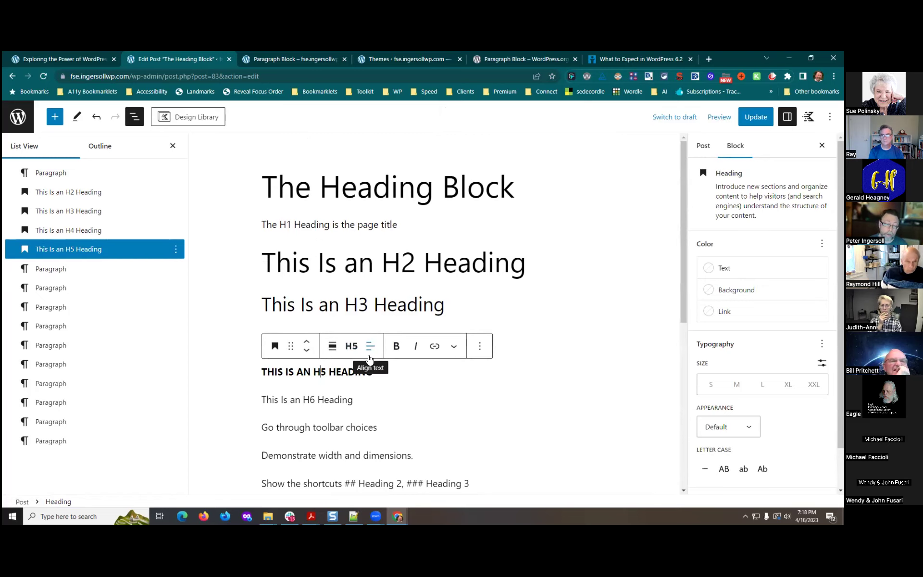
left_click_drag(267, 373, 390, 403)
left_click(324, 390)
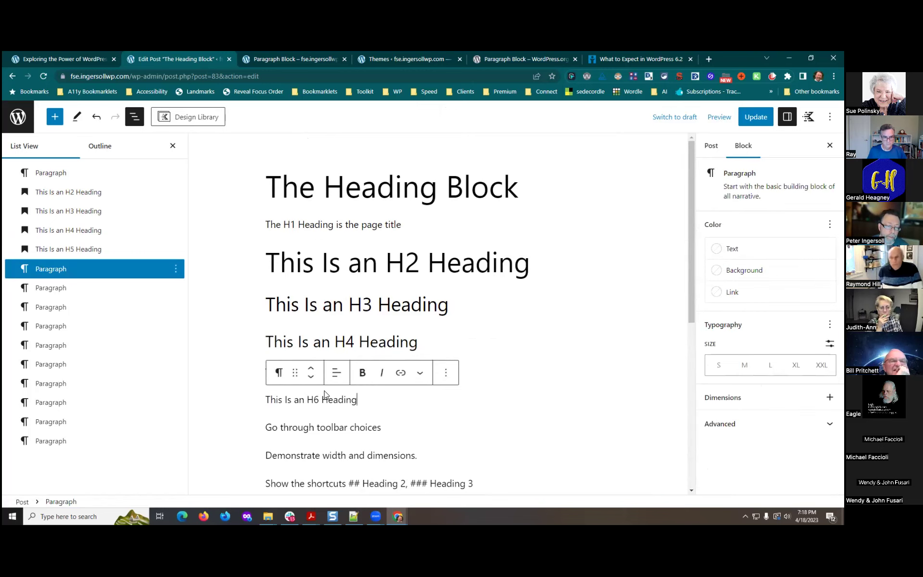
left_click(458, 309)
left_click(291, 399)
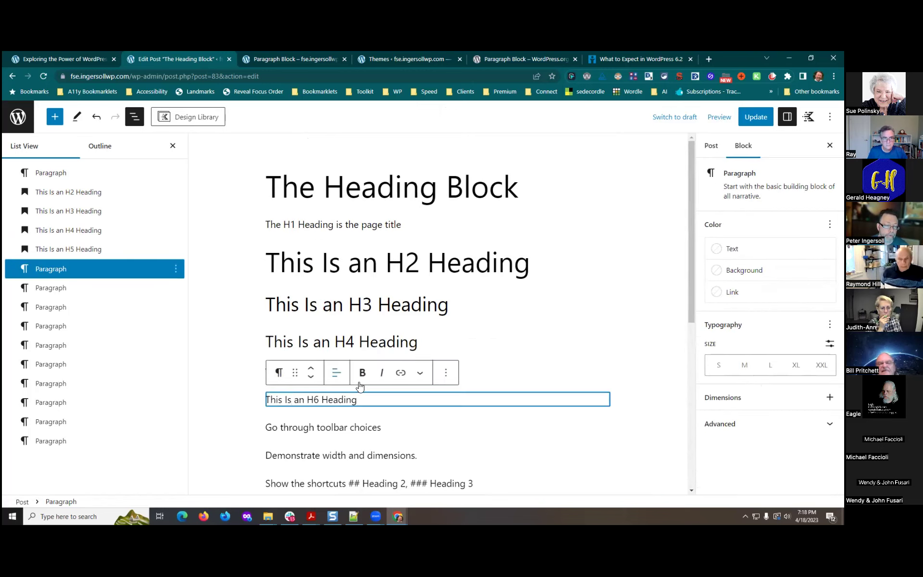
Transform the "This Is an H6 Heading" paragraph into a Heading block and set its level to H6
left_click(278, 372)
left_click(325, 143)
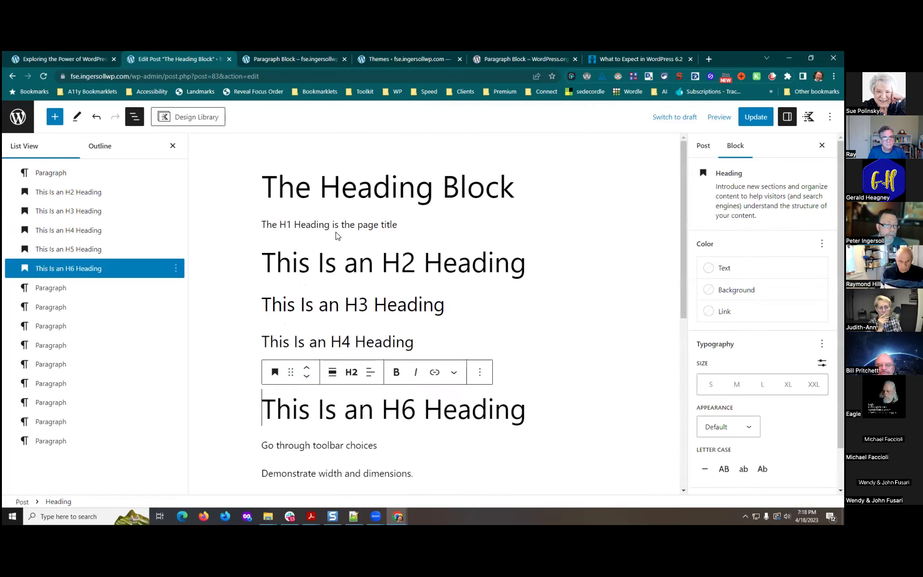
left_click(361, 366)
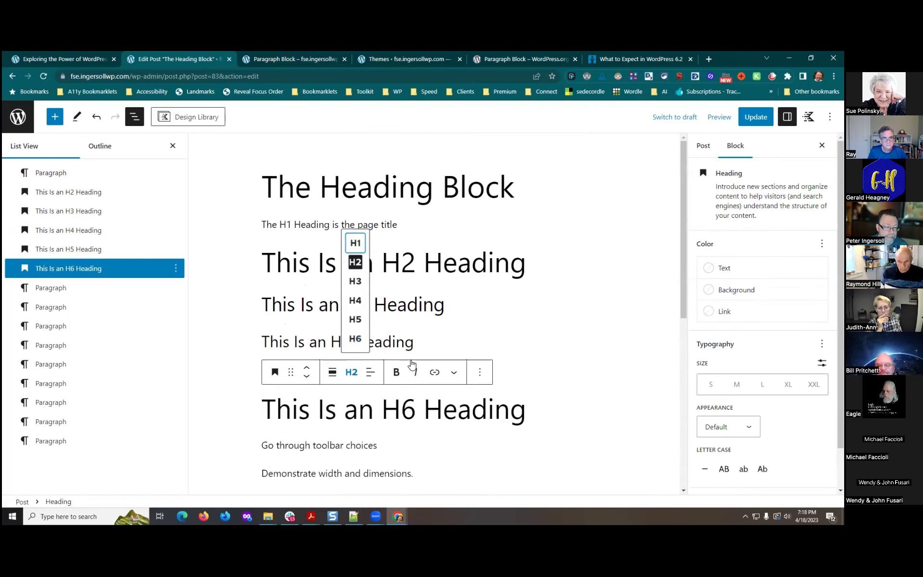
left_click(356, 337)
key("Down")
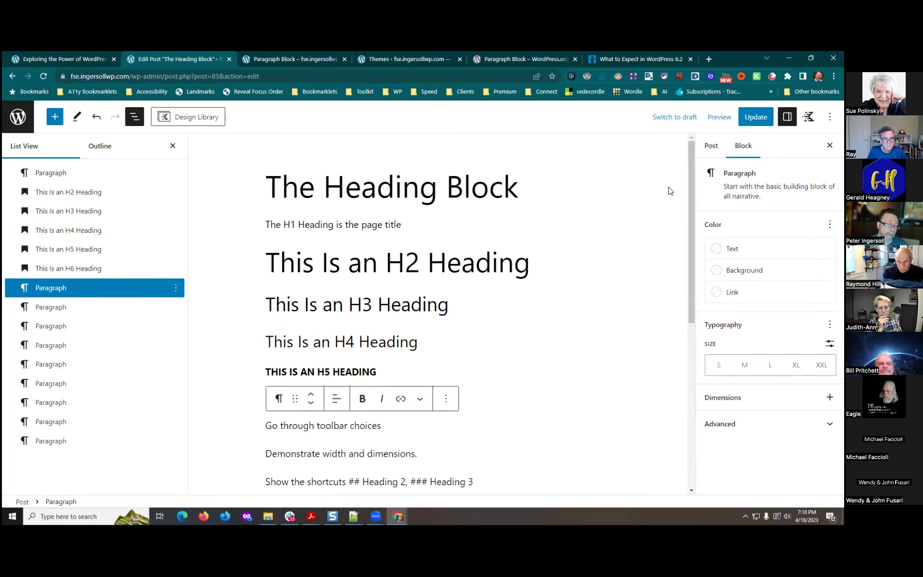
Show the document outline with the post's heading structure
left_click(488, 196)
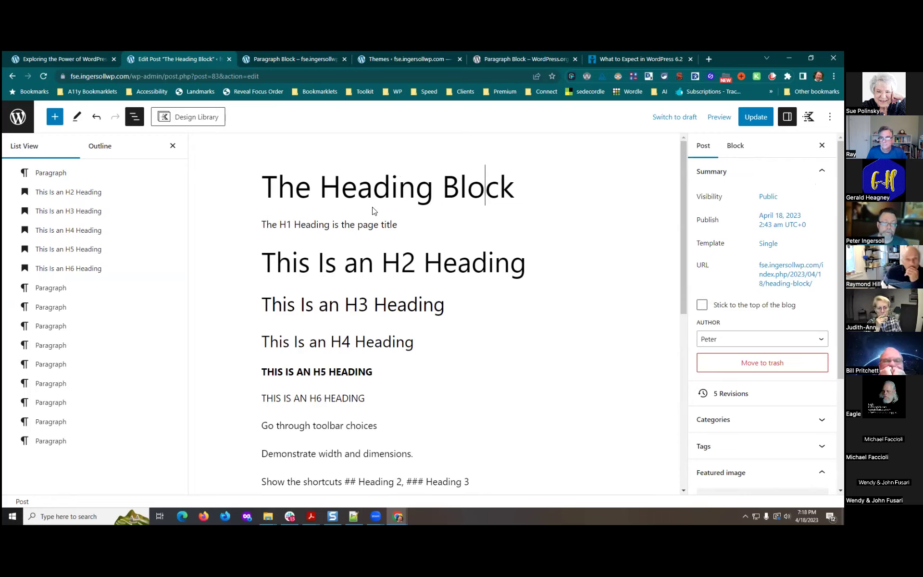
left_click(102, 148)
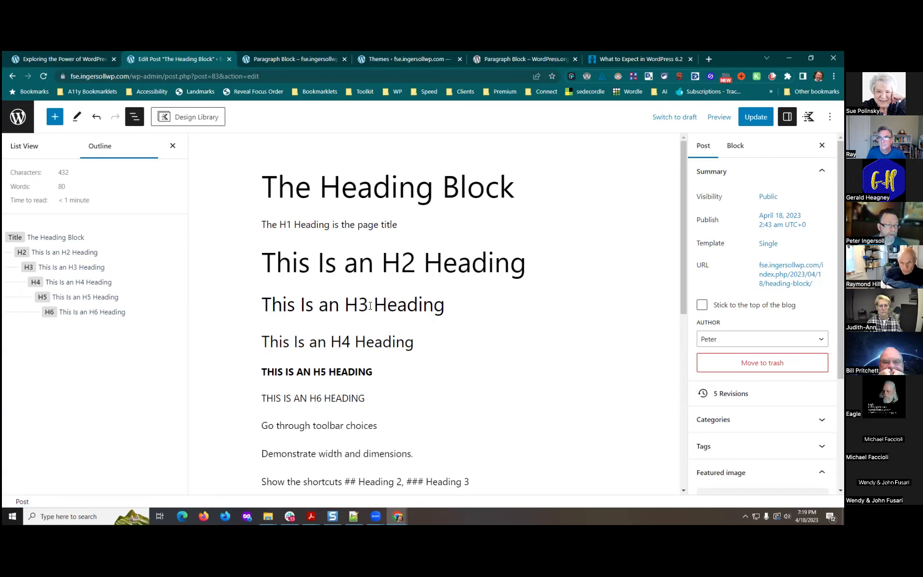
Try level H1 on the "This Is an H4 Heading" block to check the outline, and restore it to H4
left_click(340, 346)
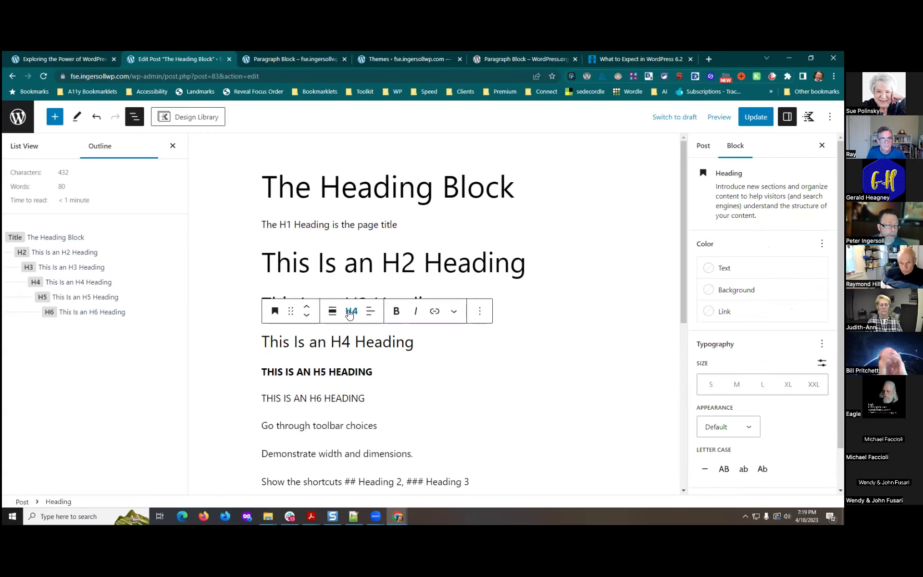
left_click(351, 311)
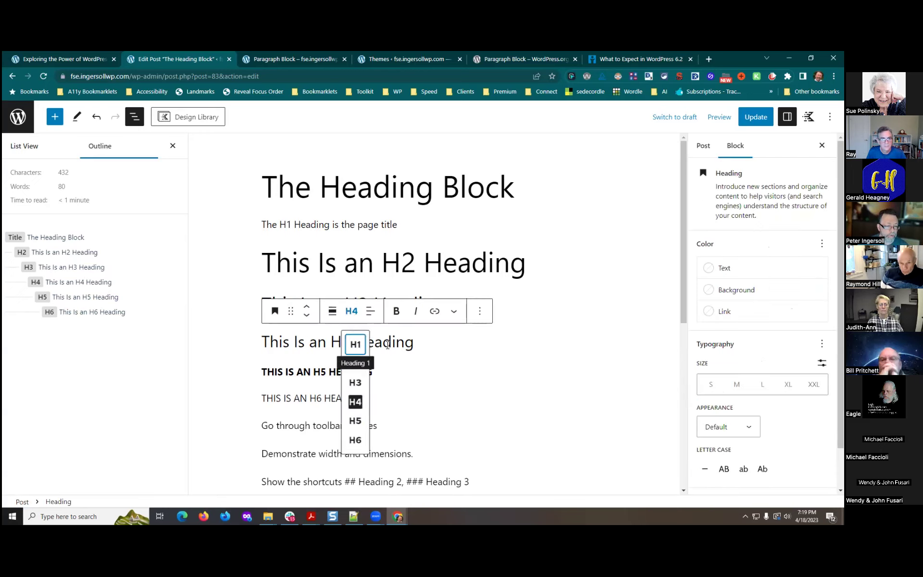
left_click(355, 344)
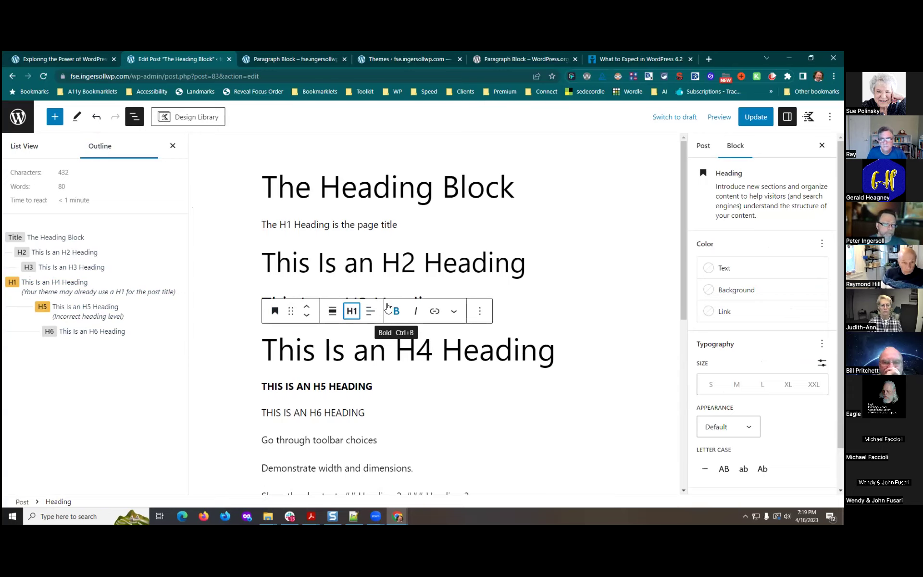
left_click(352, 311)
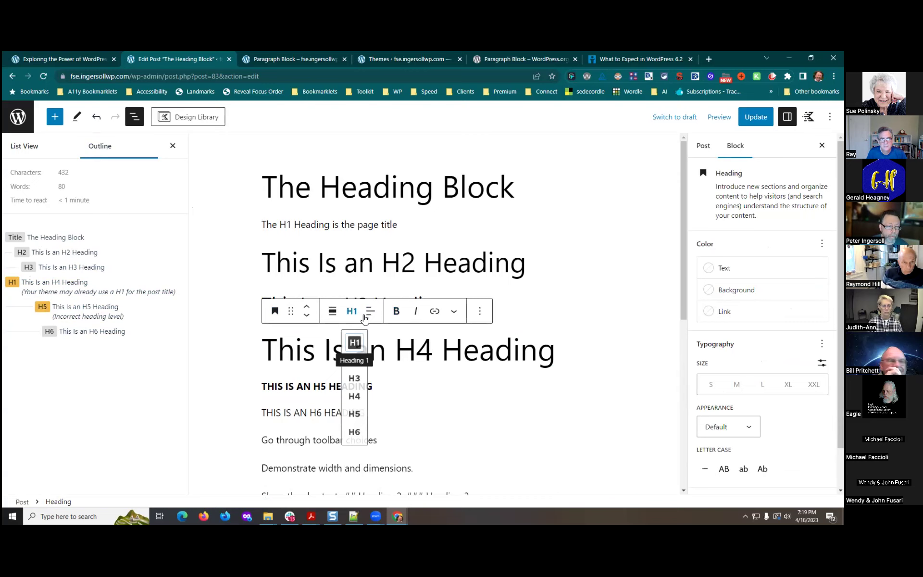
left_click(355, 402)
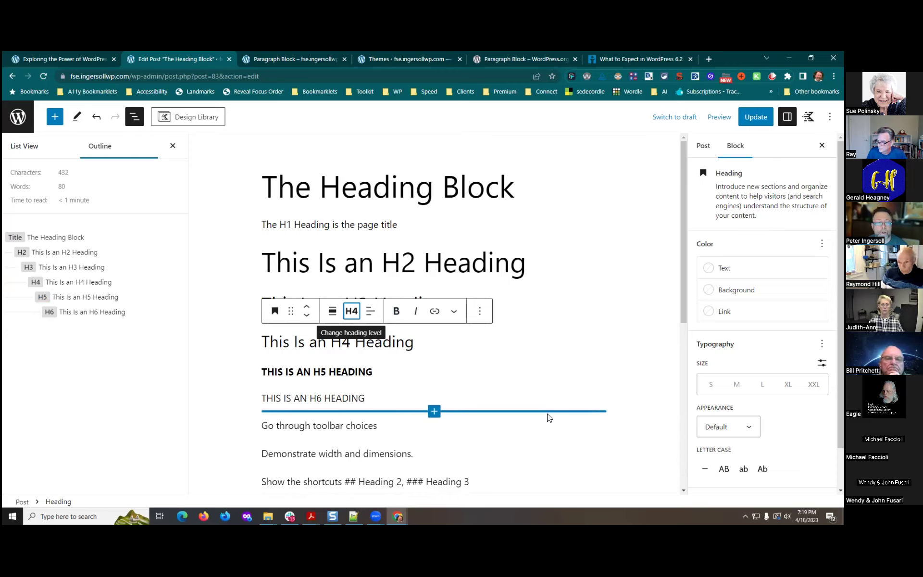
scroll(566, 405, "down", 3)
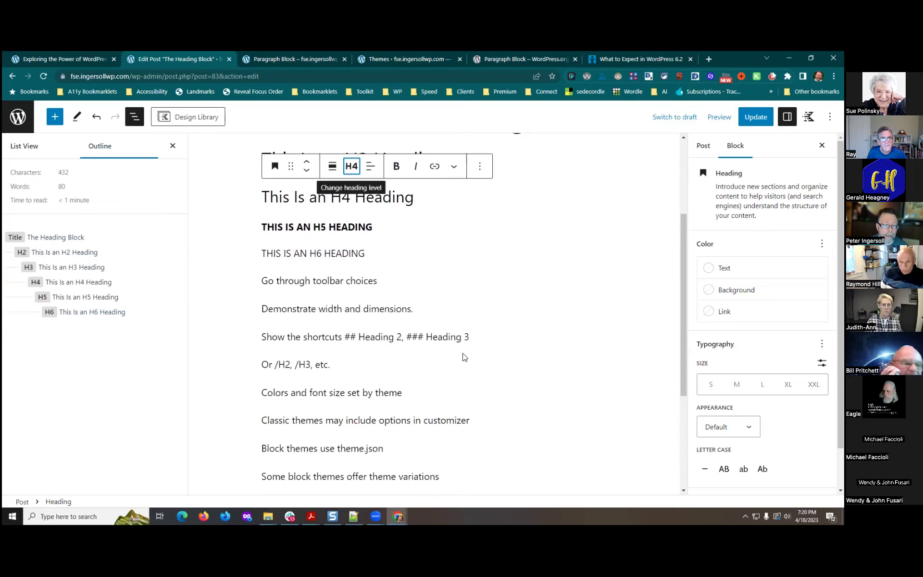
left_click(371, 337)
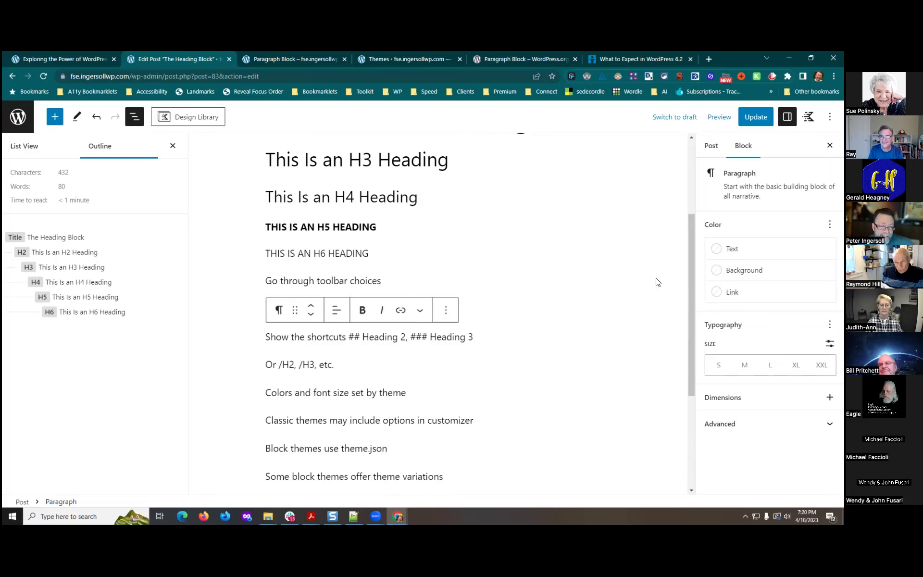
left_click(529, 277)
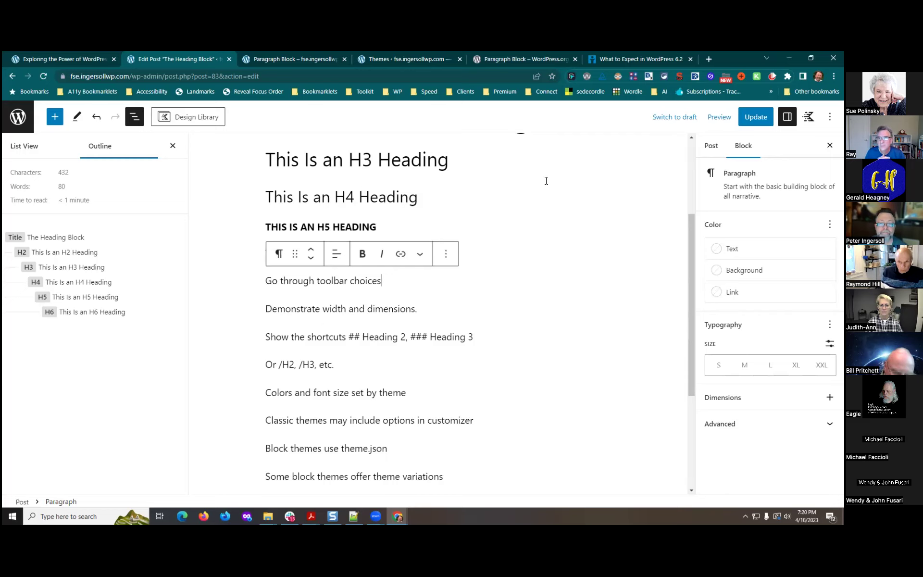
Preview the post in a new tab and move the keyboard focus through its links down to the post's category
left_click(720, 120)
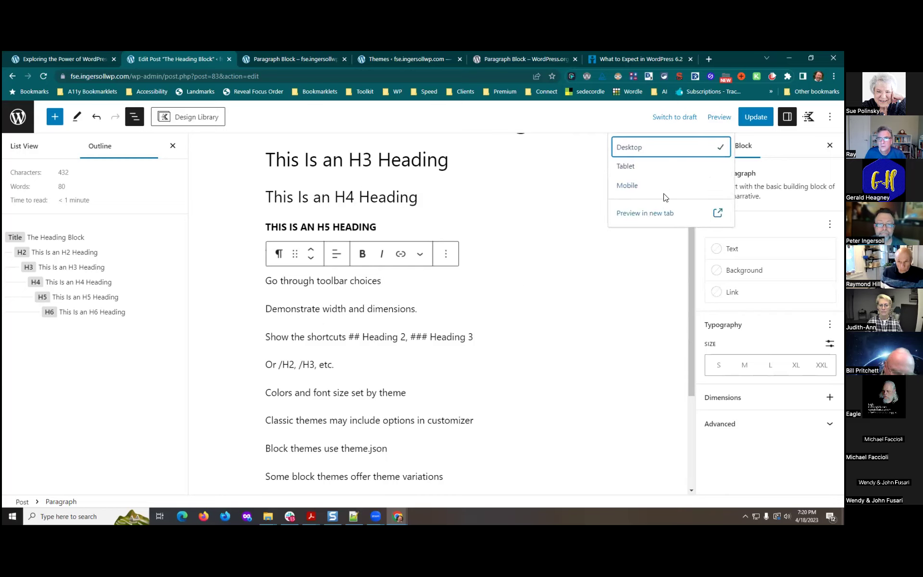
left_click(652, 211)
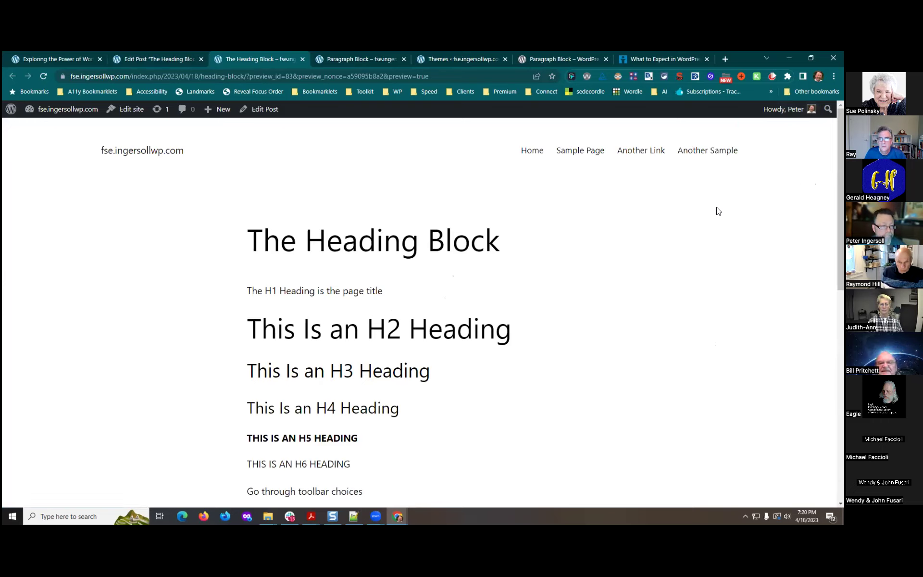
key("Tab")
key("Tab")
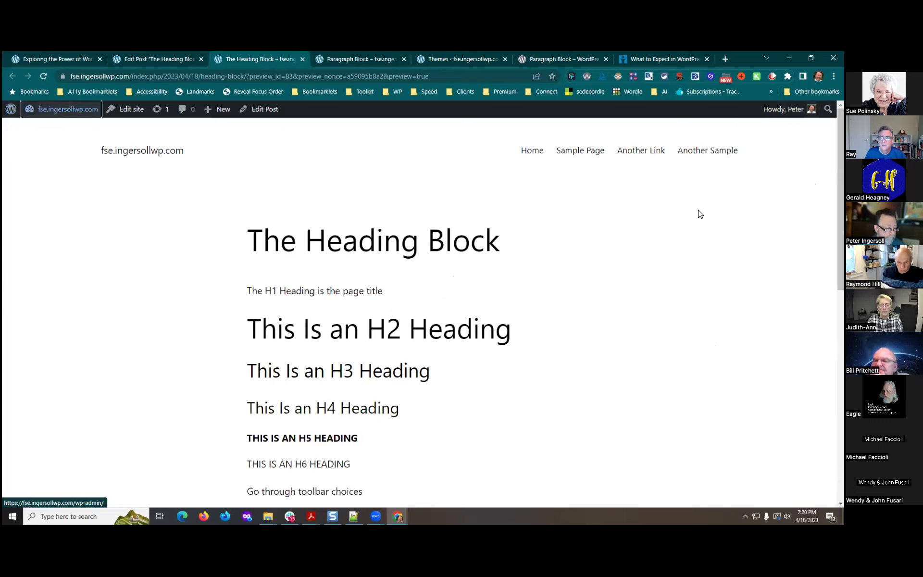
key("Tab")
key("Tab")
key("Tab")
key("Tab")
key("Tab")
key("Tab")
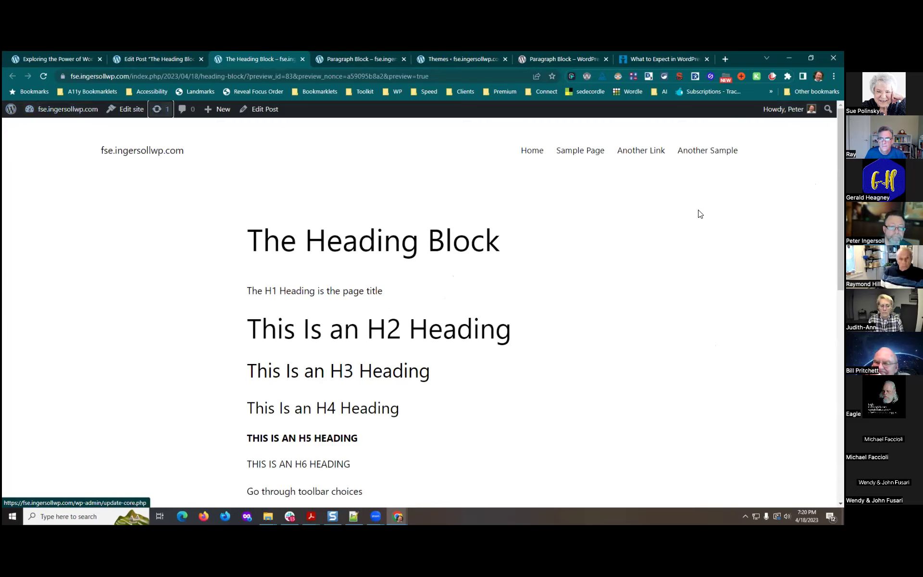
key("Tab")
key("Tab")
key("Tab")
key("Tab")
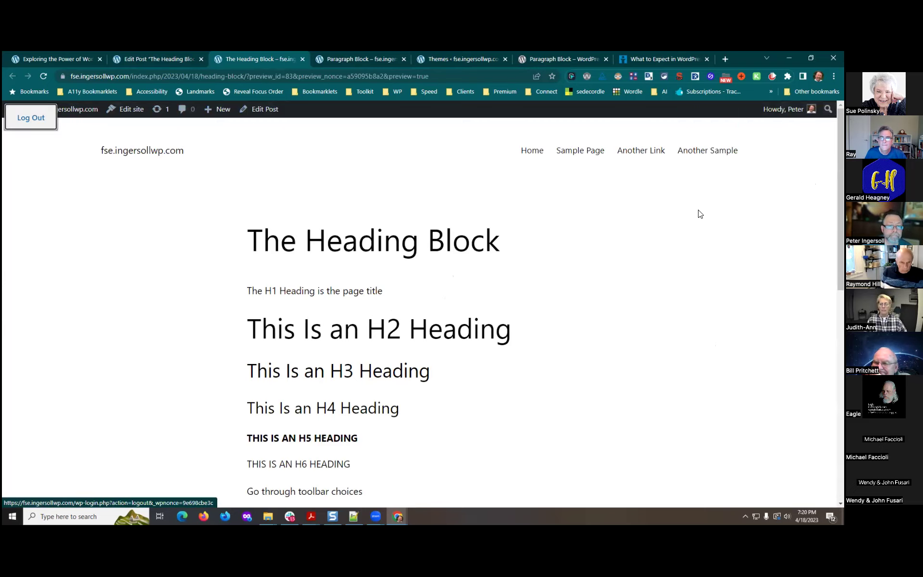
key("Tab")
key("Tab")
key("Tab")
key("Tab")
key("Tab")
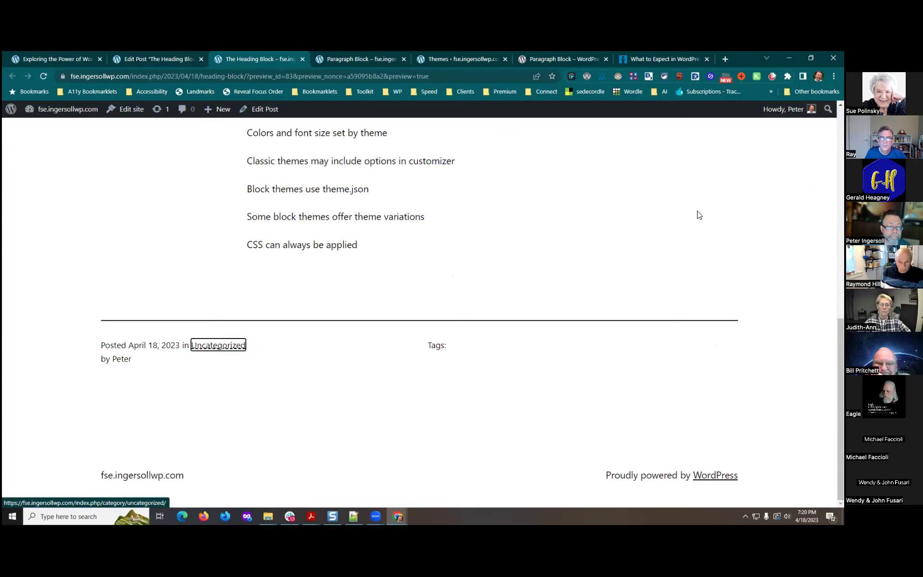
Review the styling of the H2 to H6 headings and the paragraphs on the previewed post
scroll(697, 212, "up", 7)
scroll(682, 238, "down", 5)
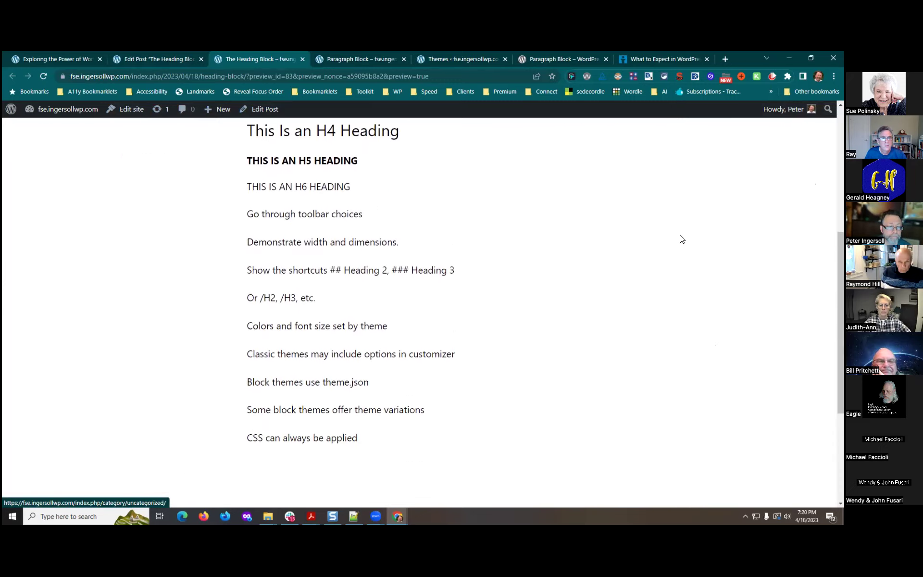
key("Tab")
scroll(682, 238, "up", 8)
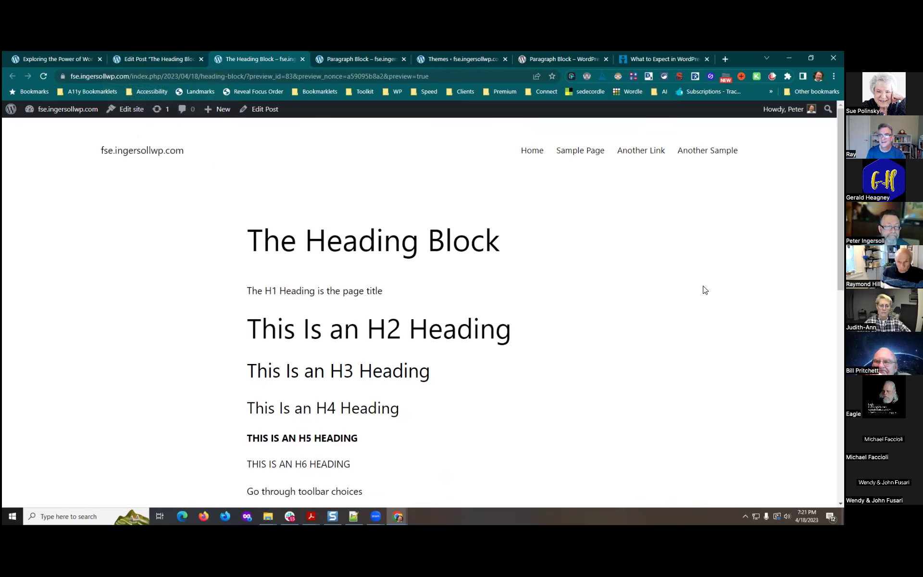
scroll(631, 347, "down", 2)
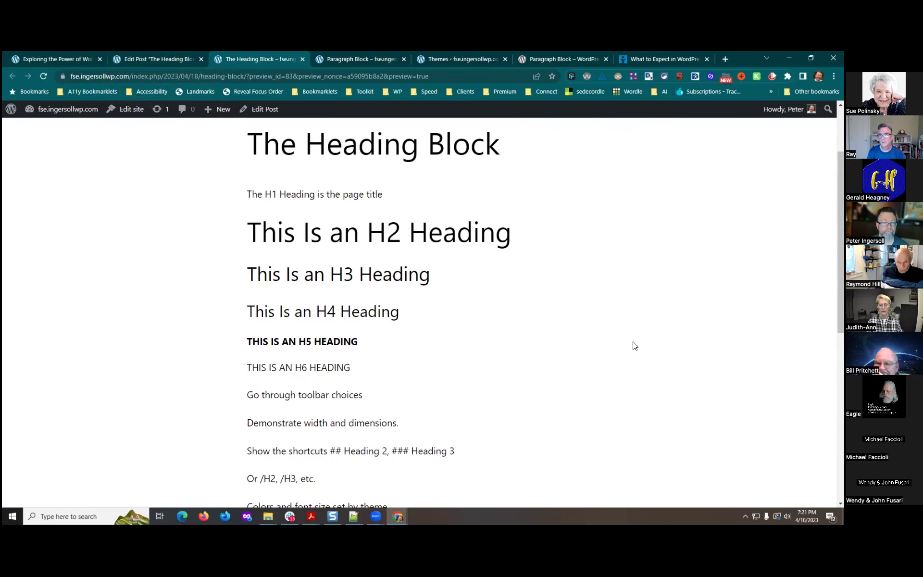
Return to the post editor tab and add an empty paragraph below the "Show the shortcuts ## Heading 2, ### Heading 3" line
left_click(166, 59)
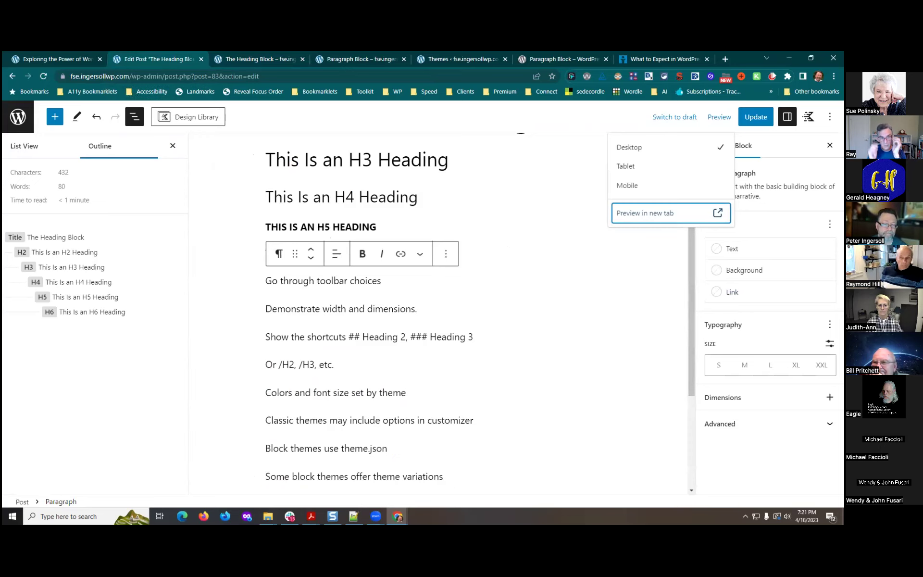
left_click(222, 351)
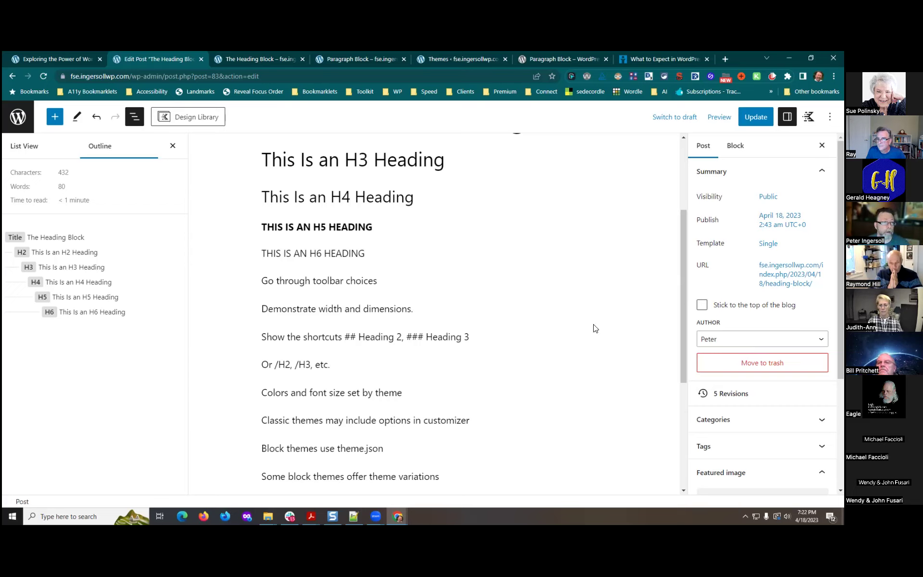
scroll(449, 272, "down", 1)
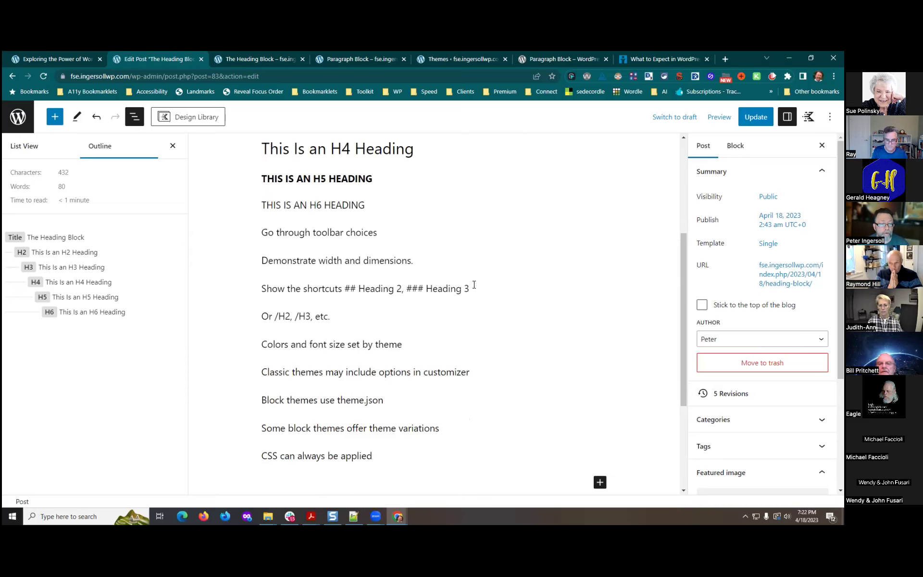
left_click(358, 291)
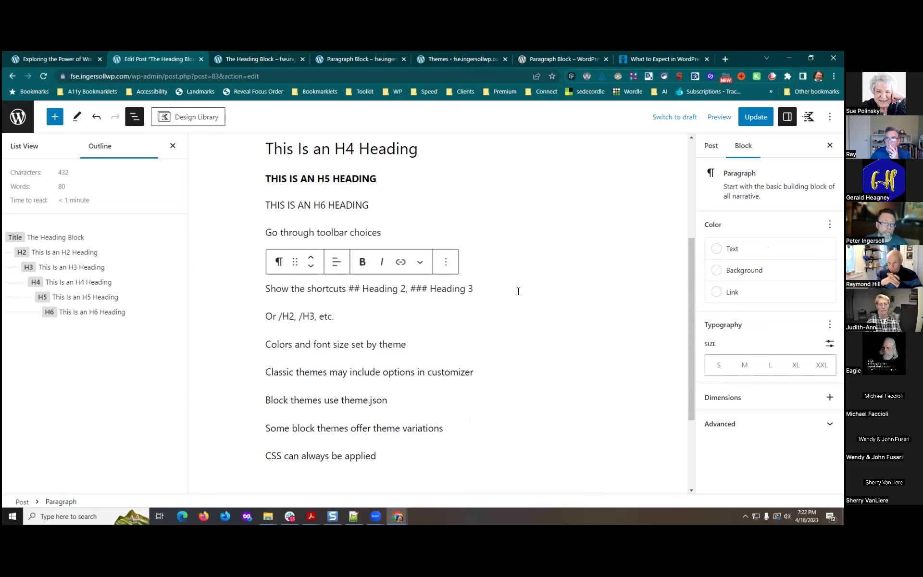
key("Return")
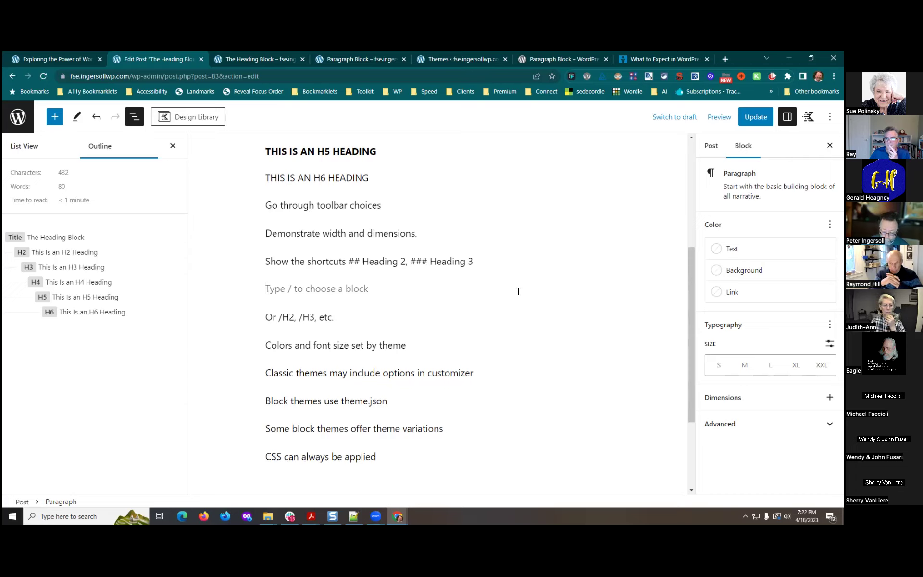
Turn the empty paragraph into an H2 heading with the ## shortcut and enter the text "Heading"
type("/")
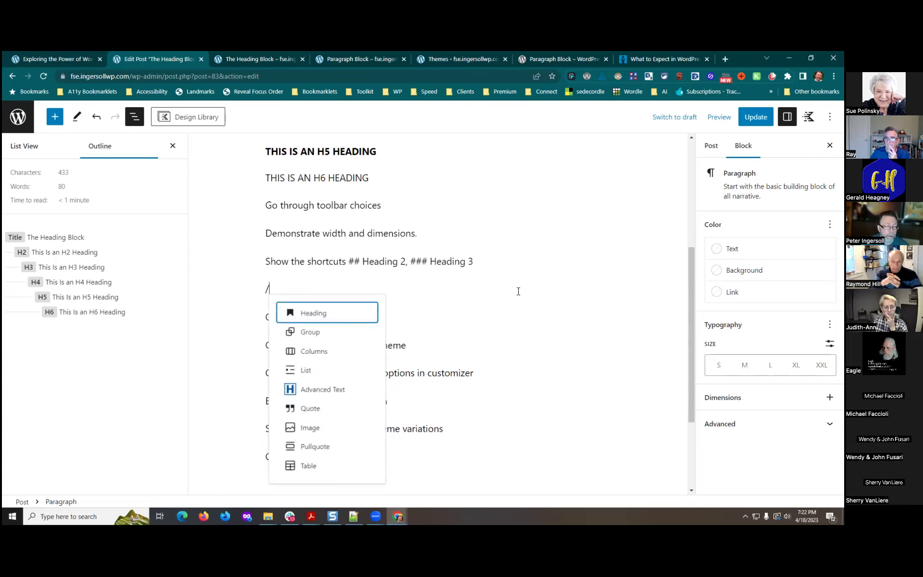
key("BackSpace")
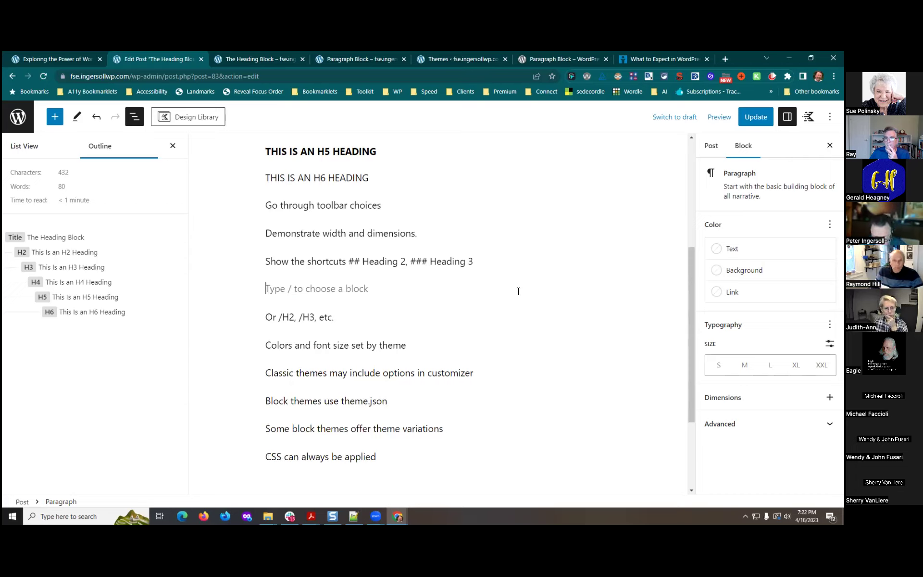
type("##")
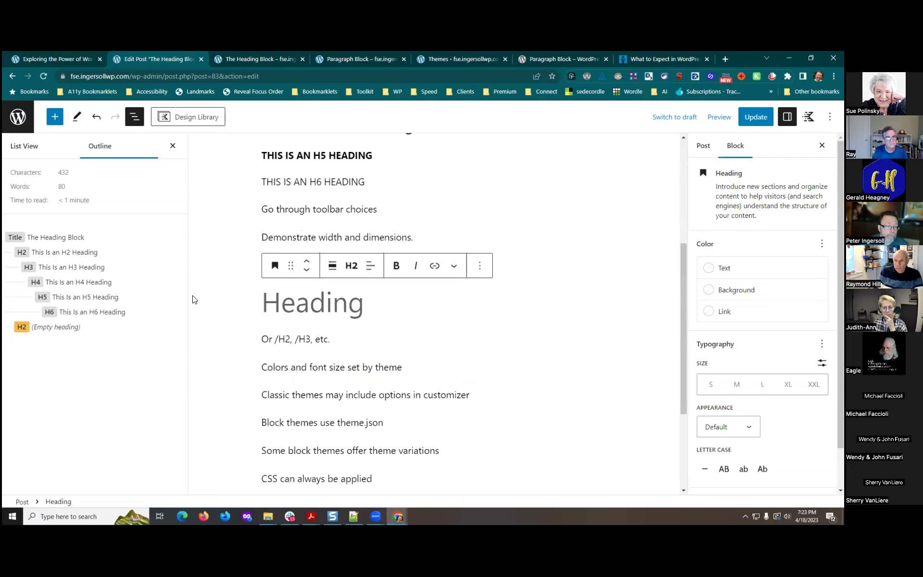
type("Heading")
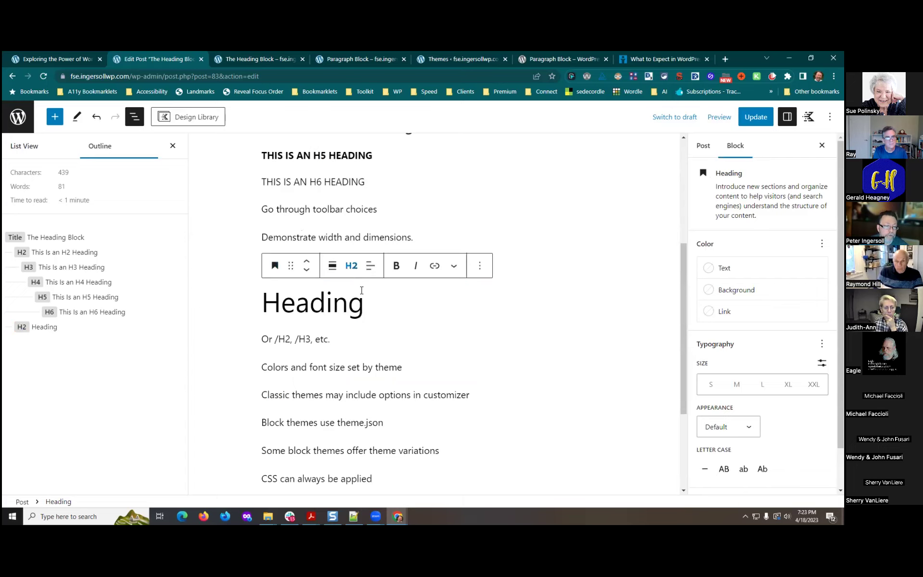
Add an H3 heading reading "Heading 3" below the new H2 heading, using the ### shortcut
key("Return")
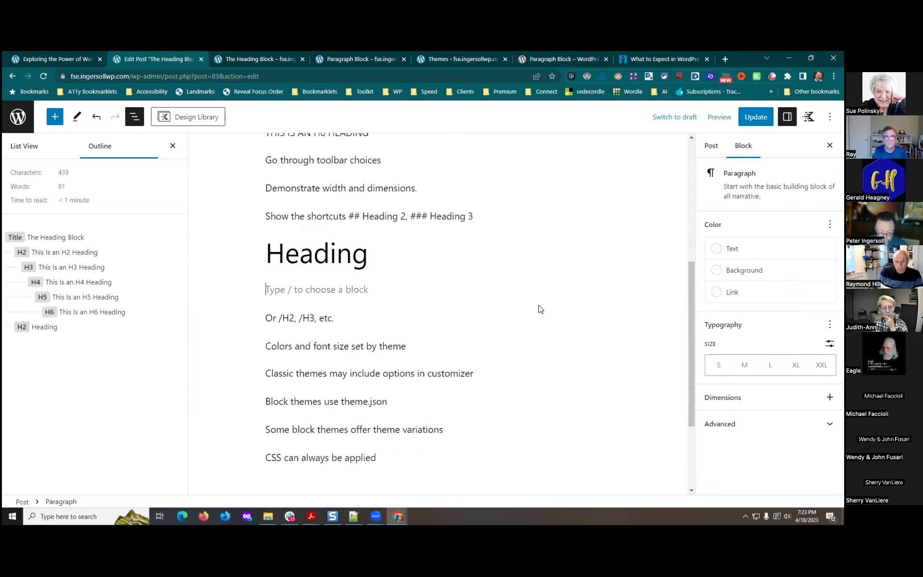
type("###")
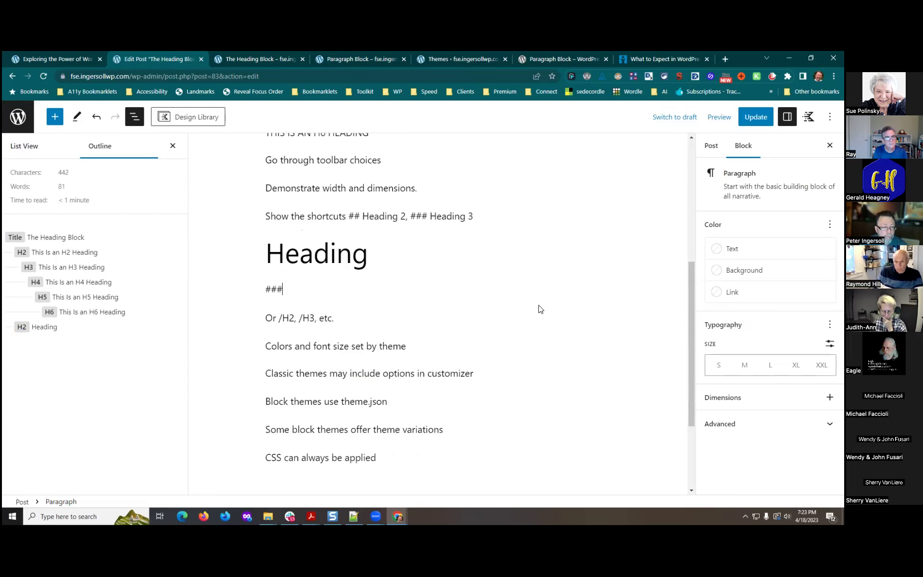
type(" Heading")
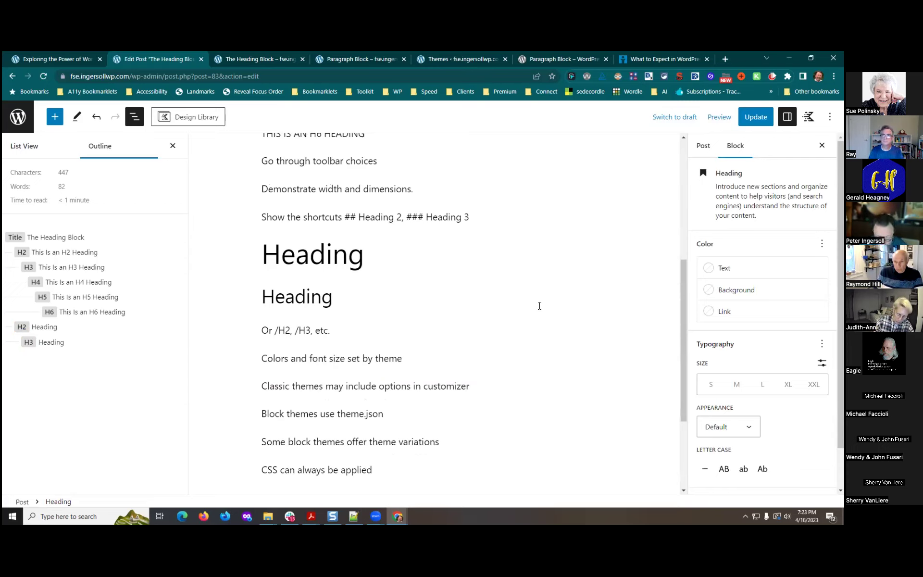
type(" 3")
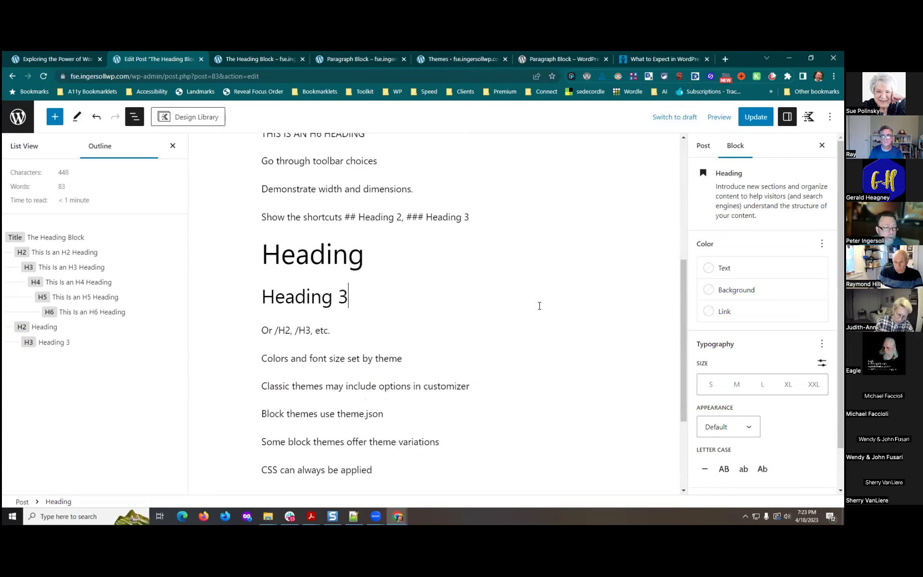
Add an H2 heading reading "Heading 2" below the "Heading 3" line using the /h2 shortcut, followed by an empty paragraph
key("Return")
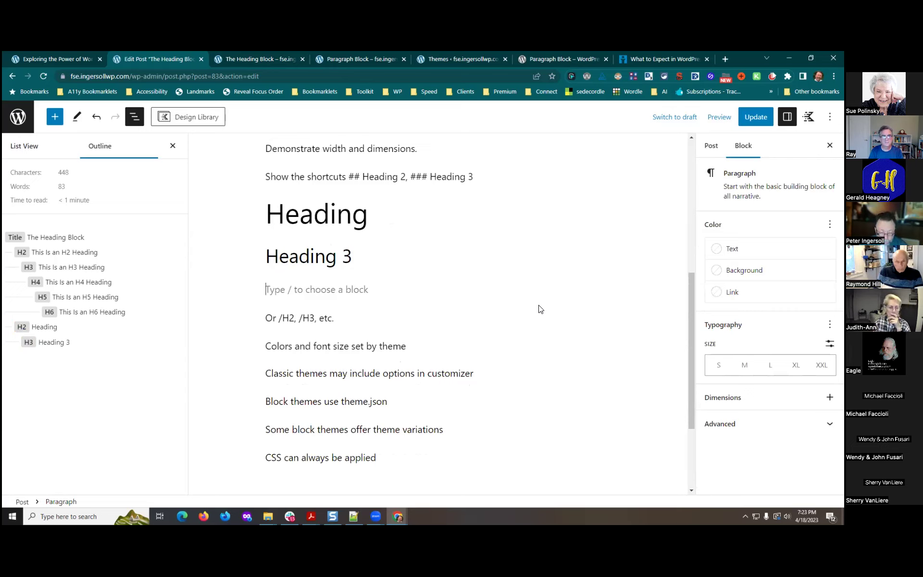
type("/h2")
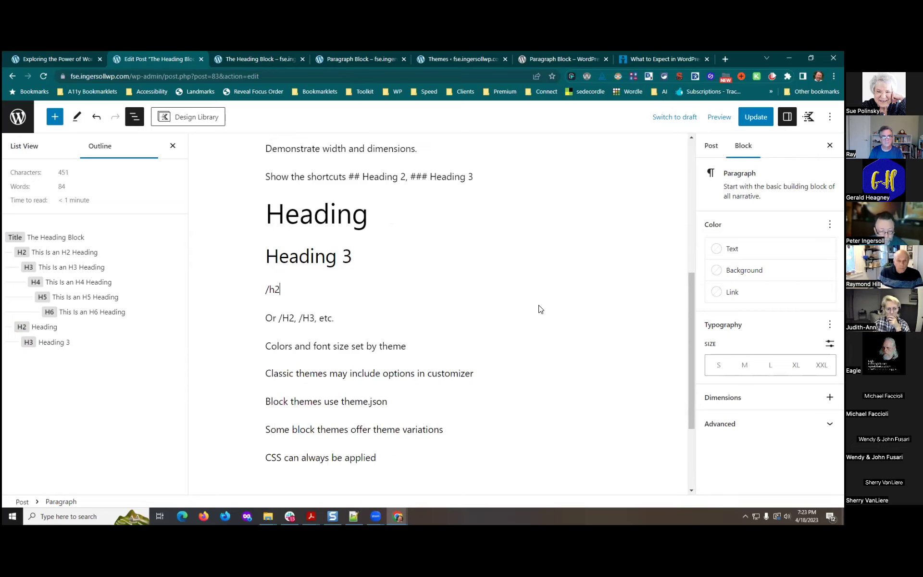
key("Return")
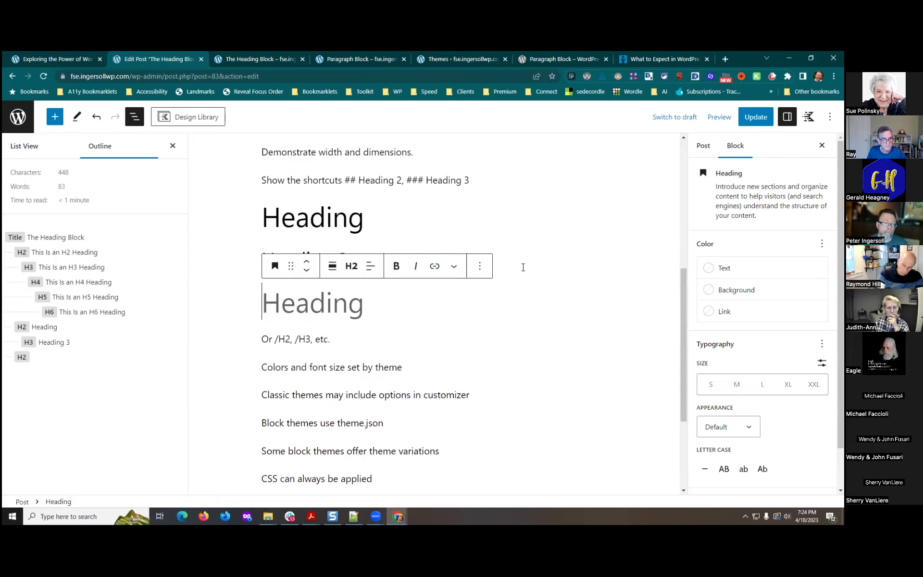
left_click(351, 265)
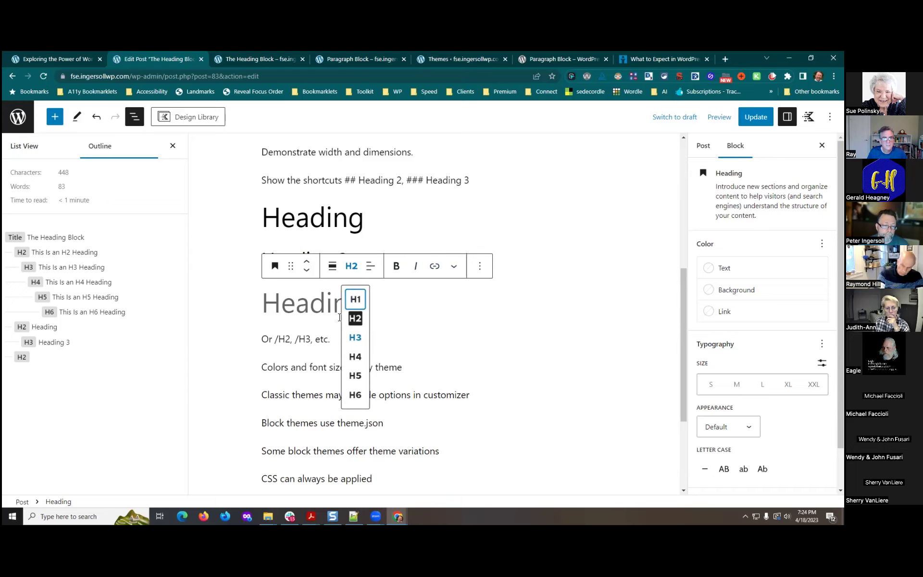
left_click(340, 317)
type("Heading 2")
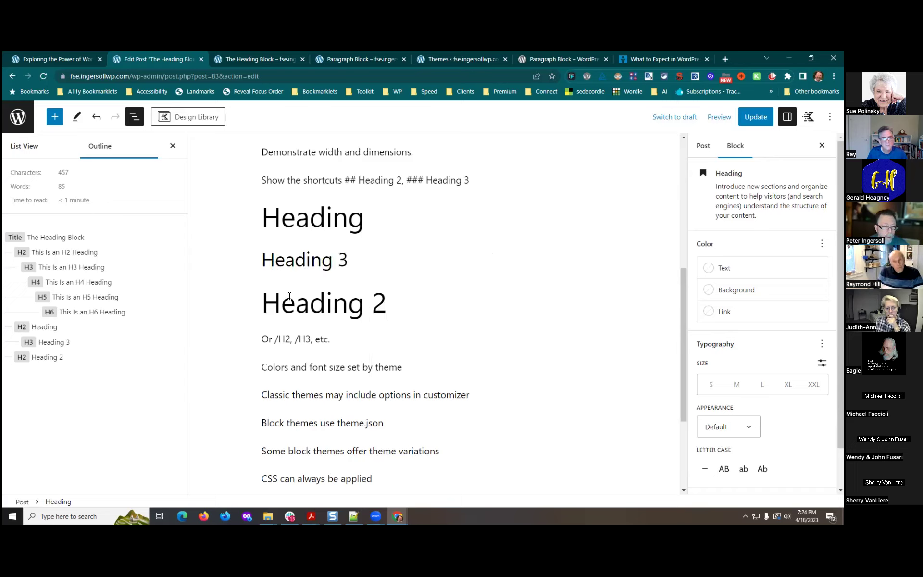
key("Return")
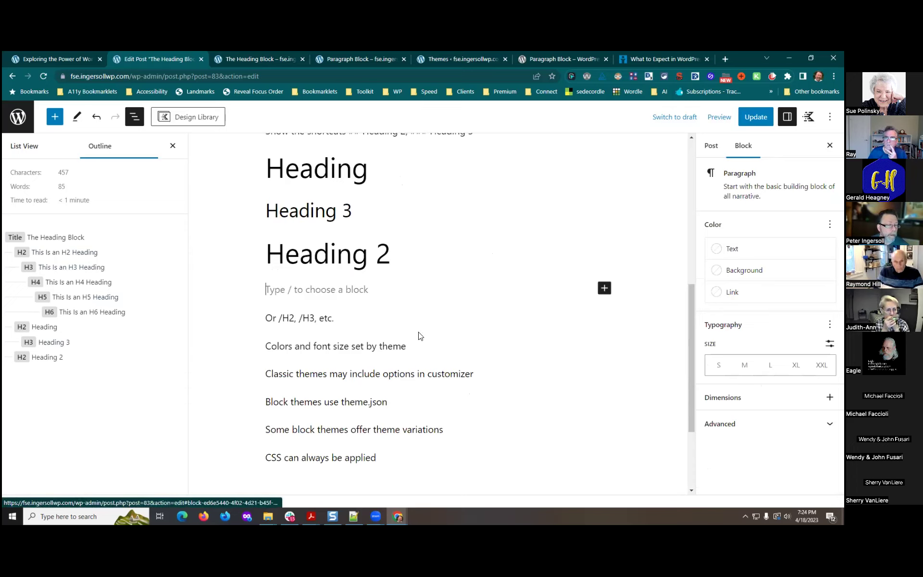
In the "This Is an H2 Heading" line, make the word "H2" bold and the word "Heading" italic
scroll(444, 359, "up", 2)
scroll(444, 359, "up", 5)
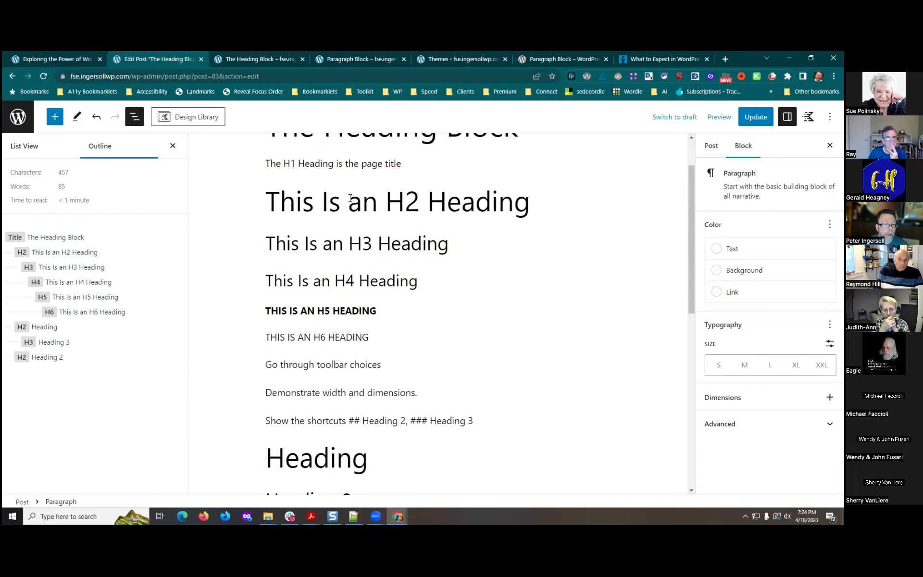
left_click(350, 198)
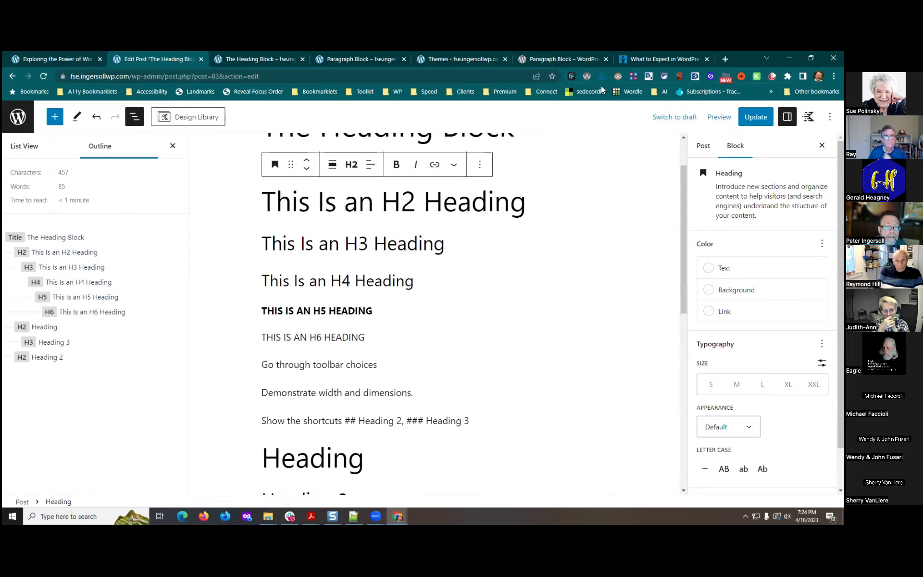
scroll(382, 268, "up", 1)
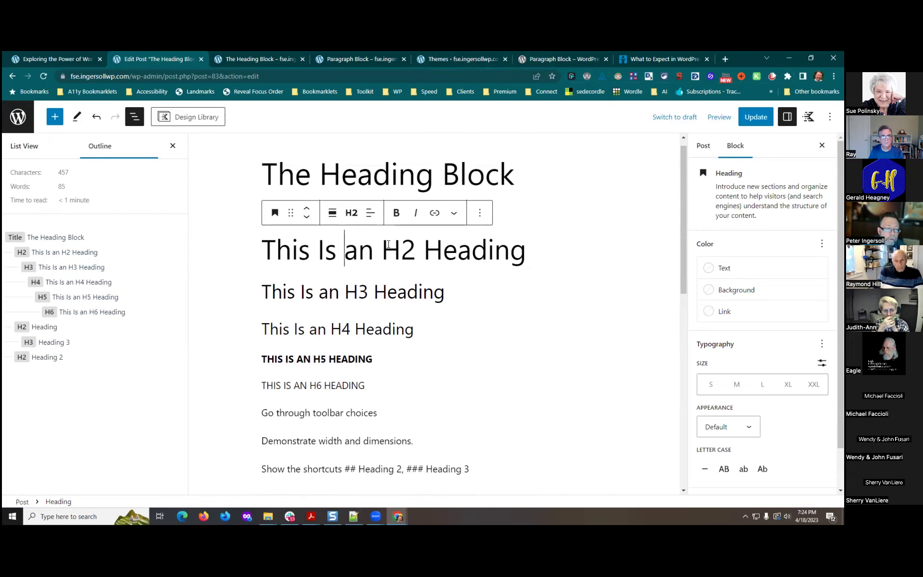
left_click_drag(381, 248, 411, 221)
left_click(394, 212)
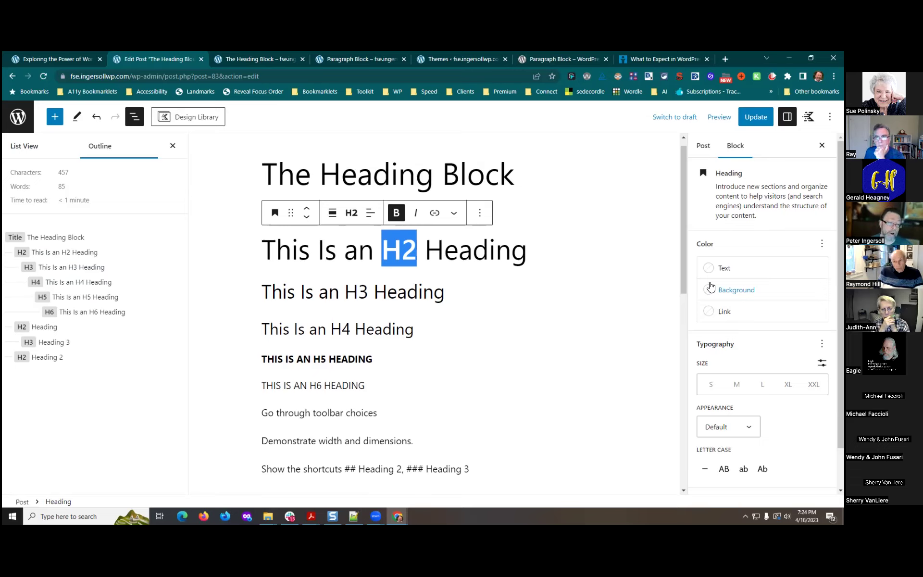
double_click(475, 250)
key("ctrl+i")
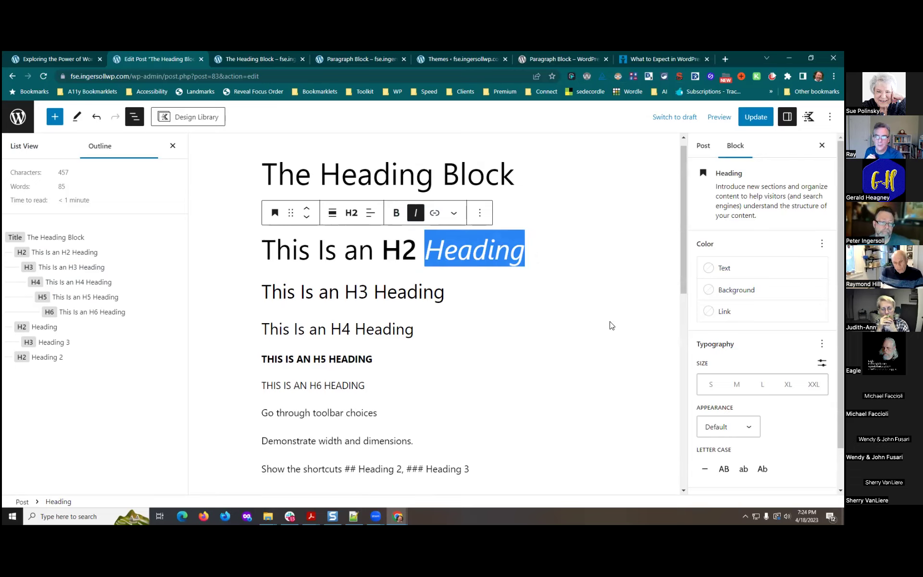
Change "Is" to lowercase "is" in the "This Is an H2 Heading" and "This Is an H3 Heading" lines
left_click_drag(325, 250, 320, 253)
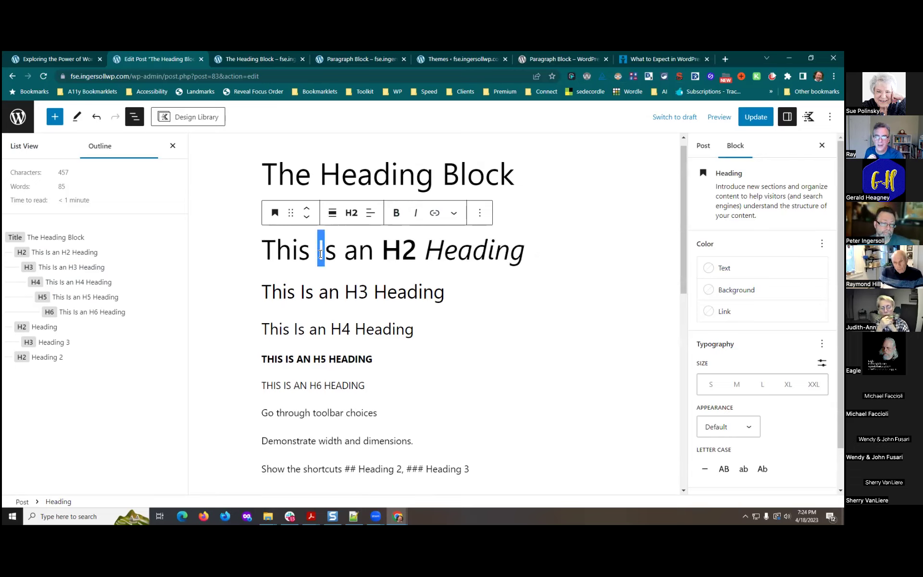
type("i")
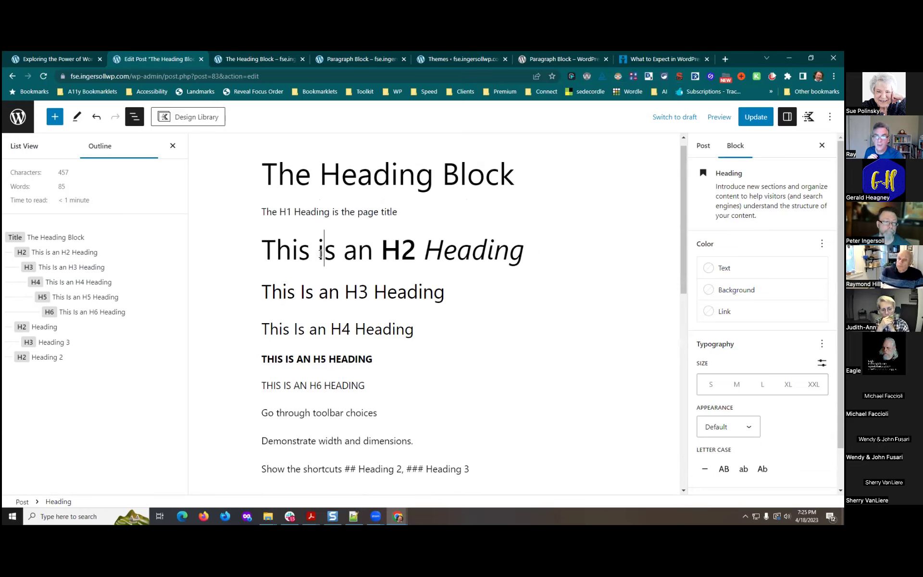
left_click_drag(300, 291, 306, 292)
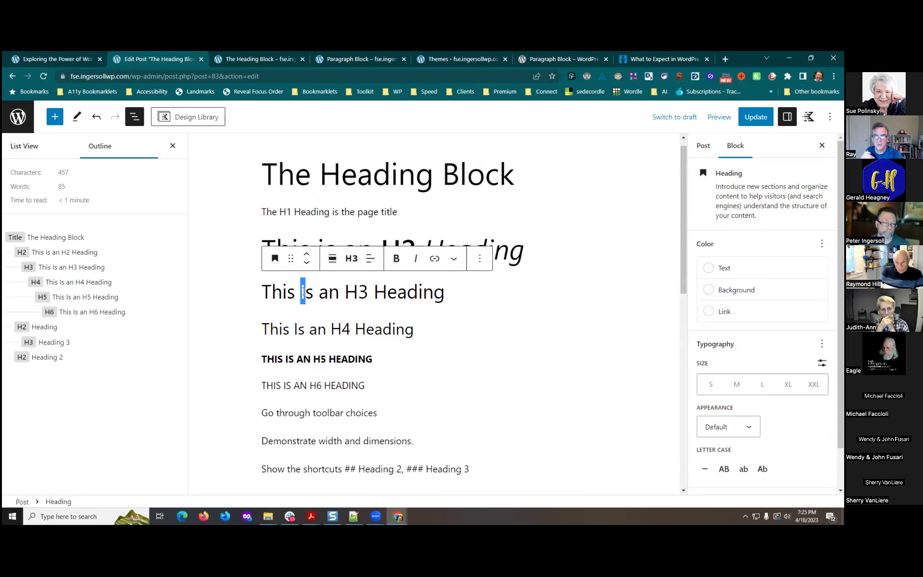
type("i")
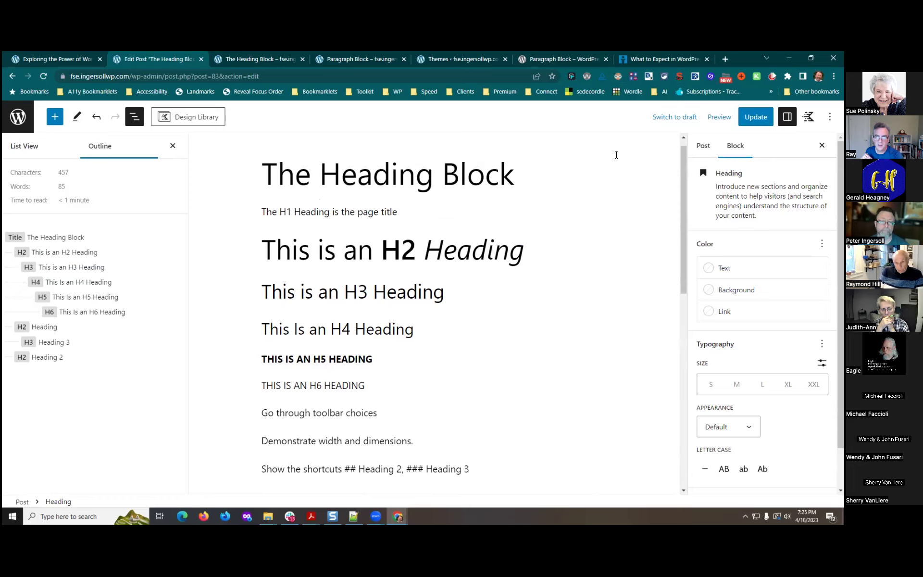
Preview the post in a new tab to check the edited headings, and return to the post editor tab
left_click(719, 118)
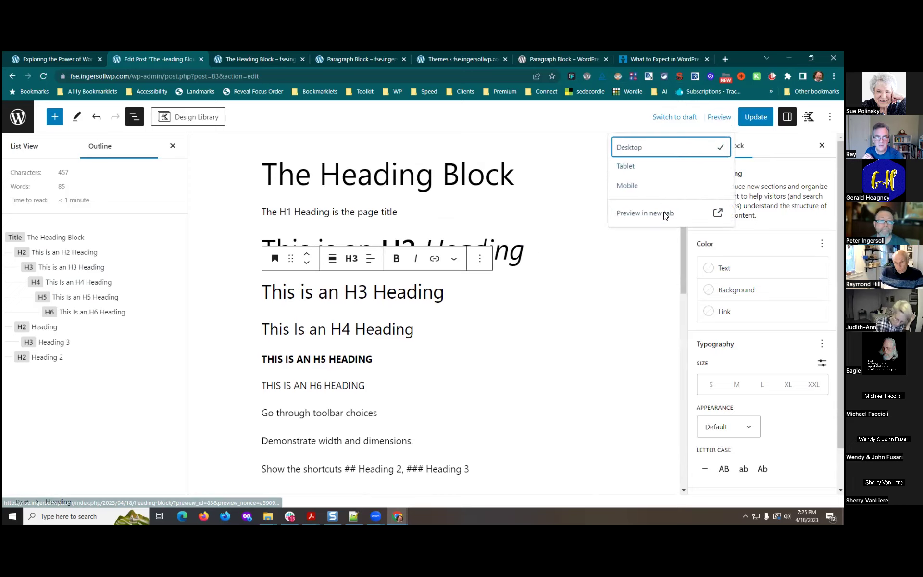
left_click(669, 212)
scroll(649, 315, "down", 3)
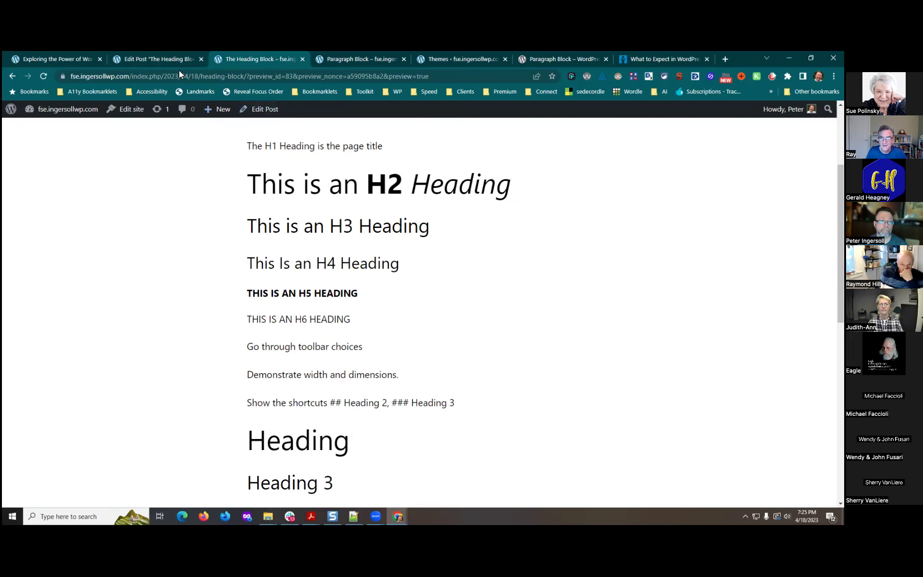
left_click(166, 59)
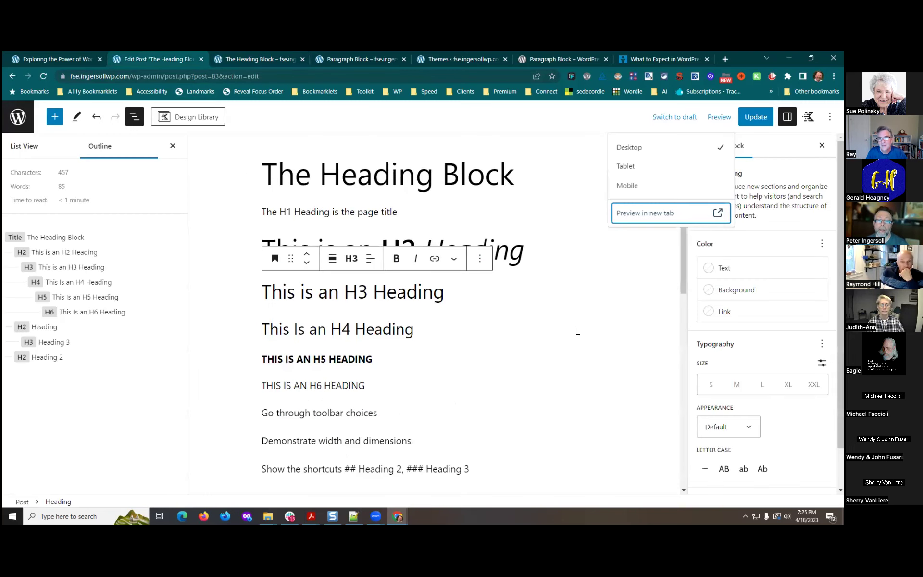
left_click(727, 231)
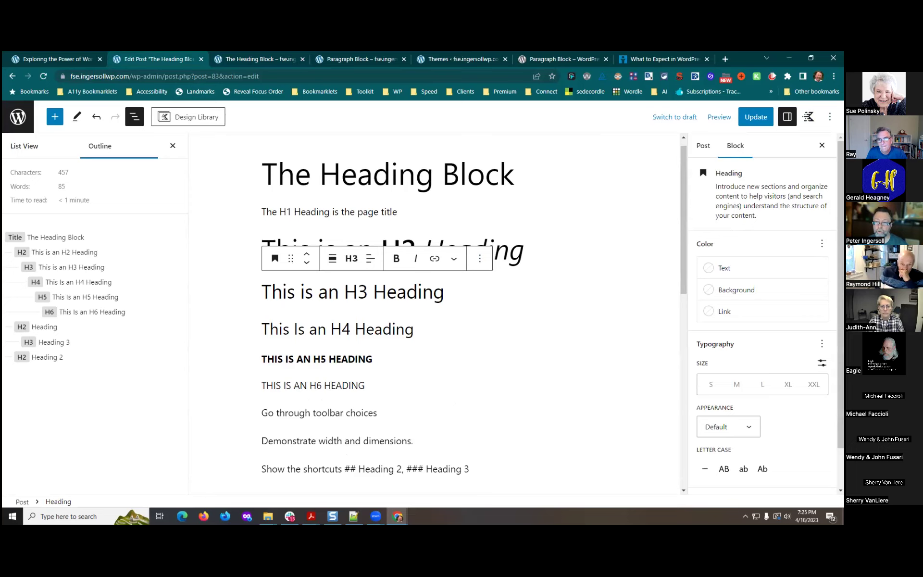
Turn off the "Use theme styles" option in the editor's general preferences and return to the post content
left_click(830, 117)
scroll(754, 457, "down", 1)
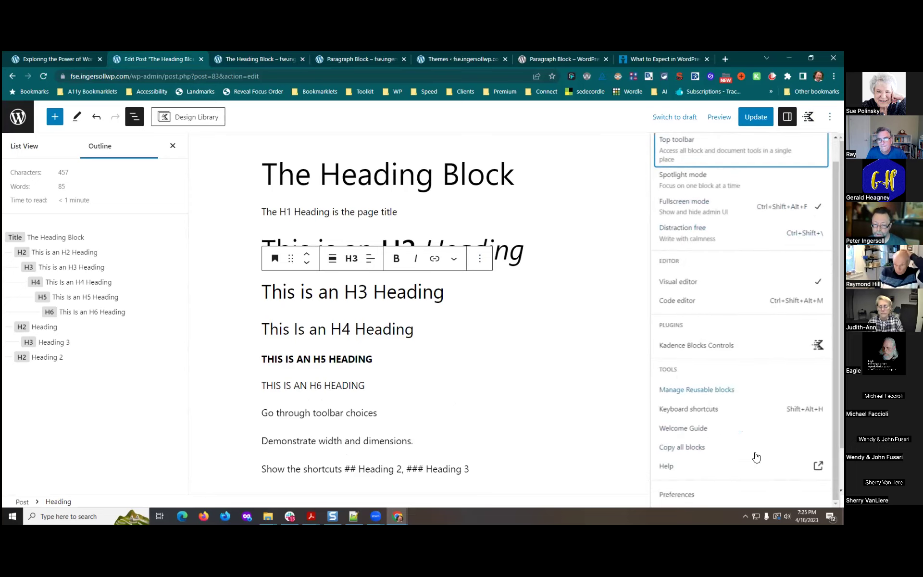
left_click(678, 495)
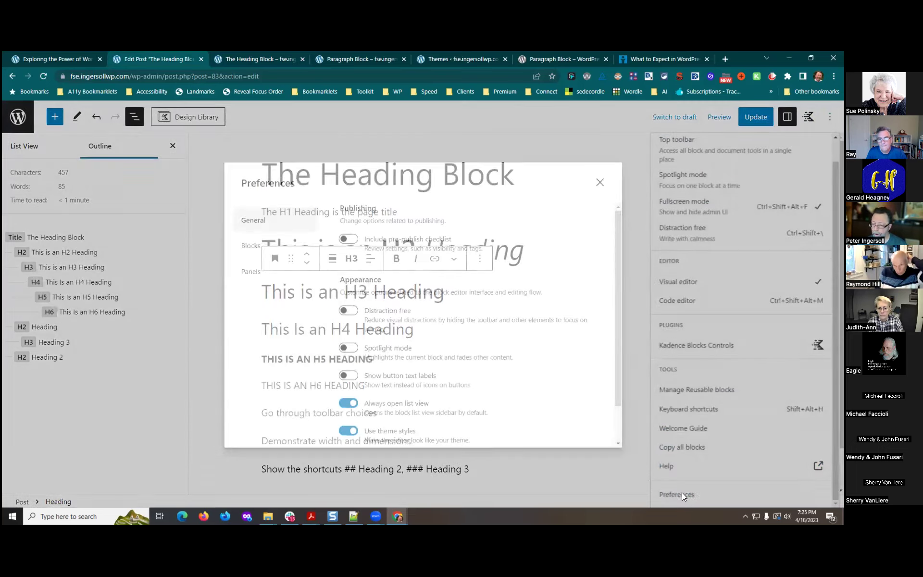
scroll(553, 331, "down", 1)
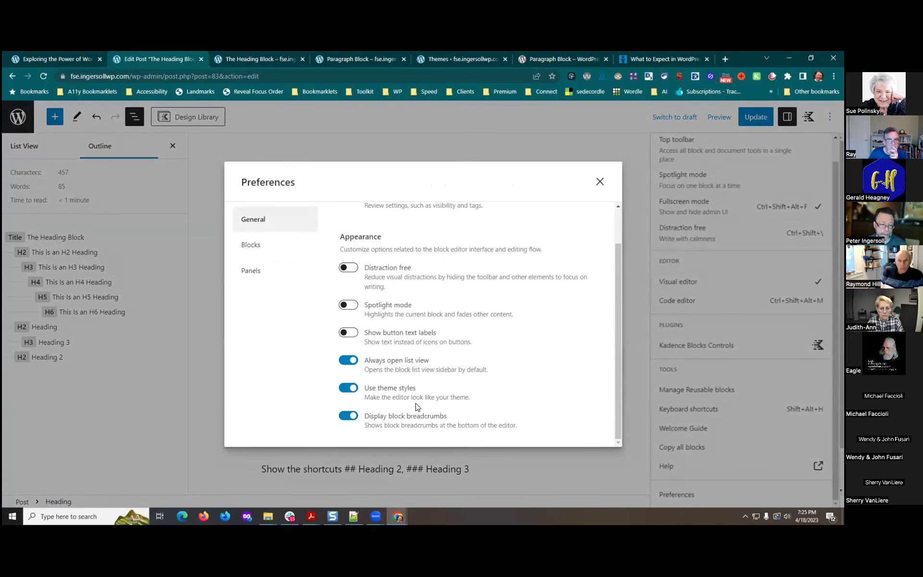
left_click(347, 387)
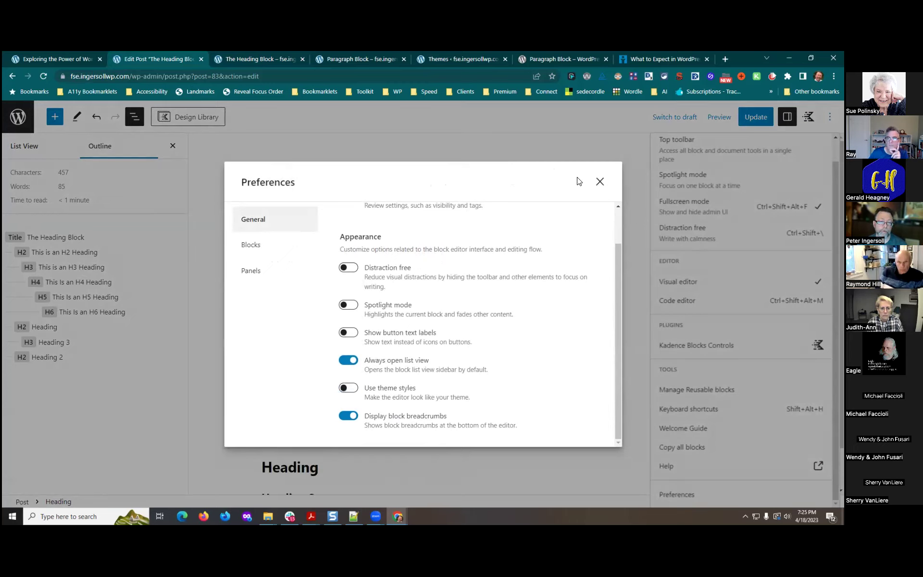
left_click(599, 181)
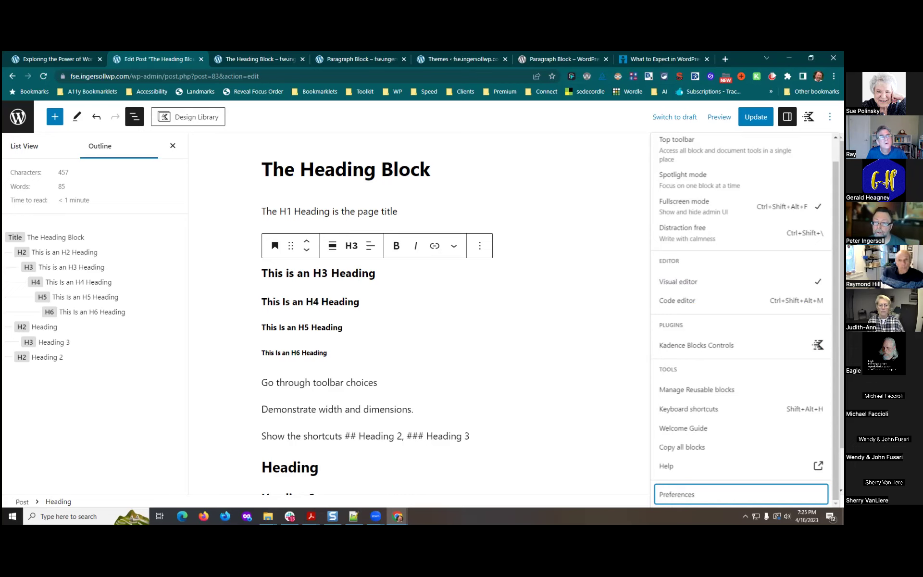
key("Escape")
scroll(754, 308, "down", 2)
scroll(765, 313, "up", 1)
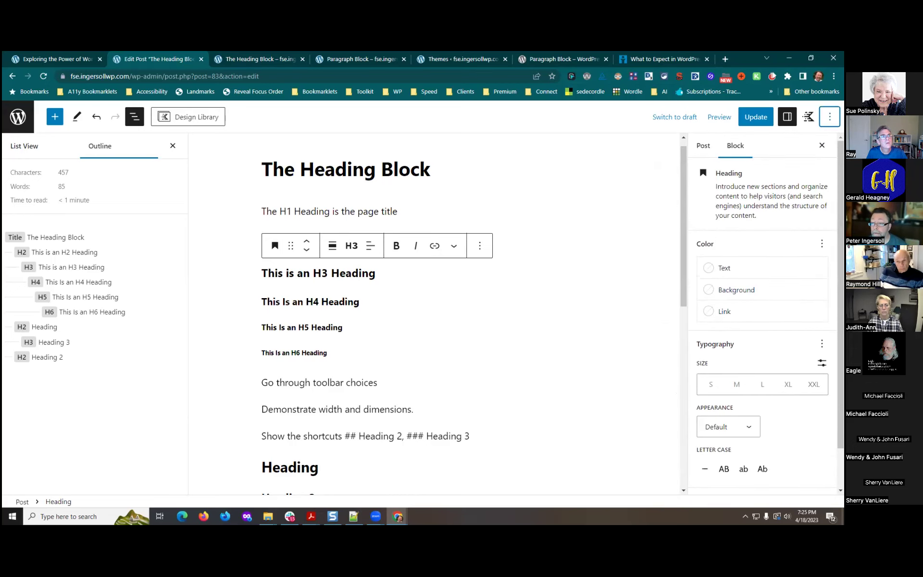